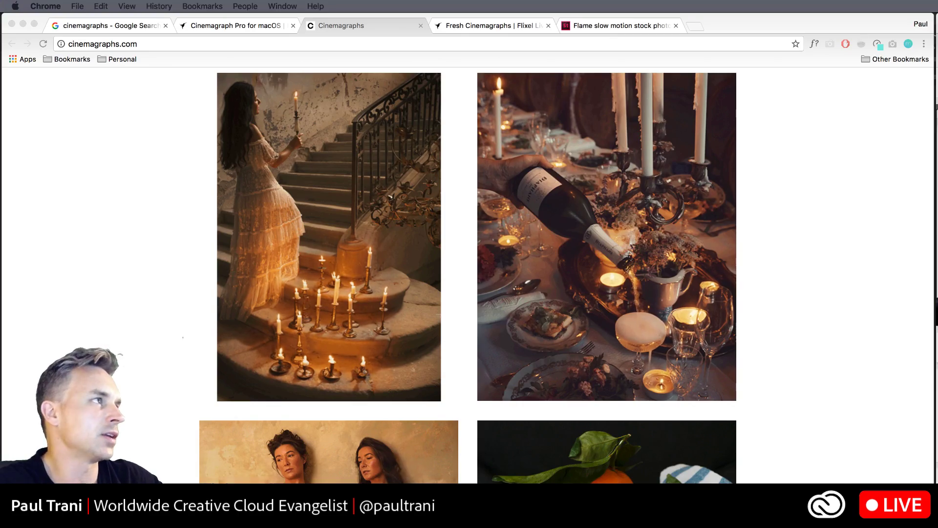
Look through the Provence 2017 cinemagraph examples on the cinemagraphs.com home page
{"action": "left_click", "coordinate": [192, 286]}
{"action": "scroll", "coordinate": [183, 302], "scroll_direction": "down", "scroll_amount": 5}
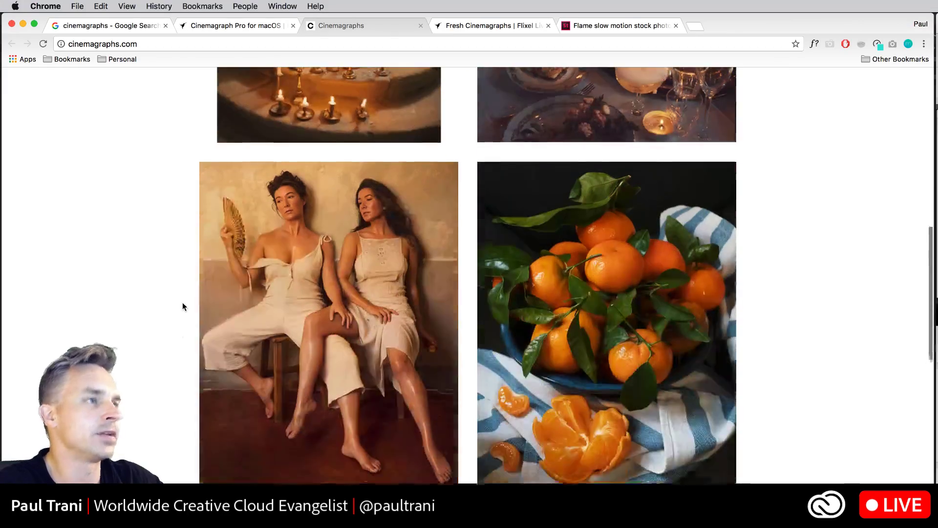
{"action": "scroll", "coordinate": [182, 306], "scroll_direction": "down", "scroll_amount": 3}
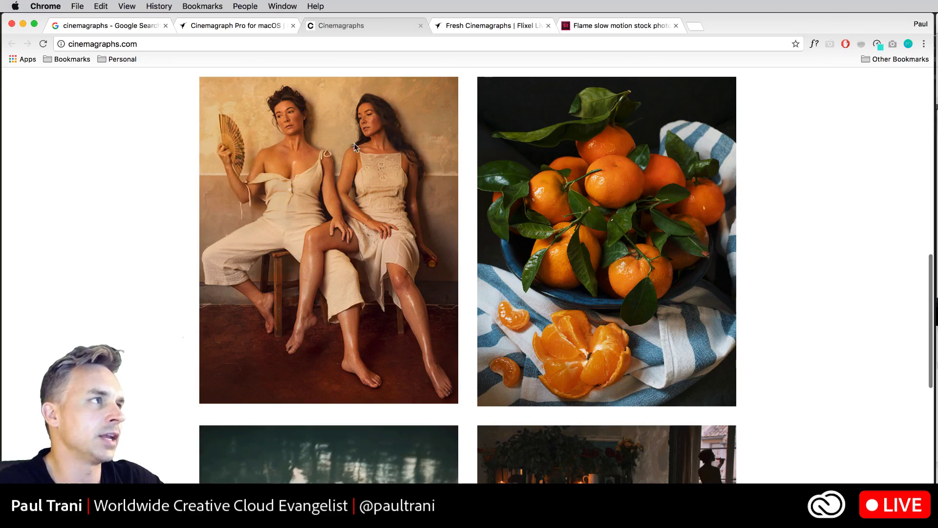
{"action": "scroll", "coordinate": [365, 152], "scroll_direction": "down", "scroll_amount": 1}
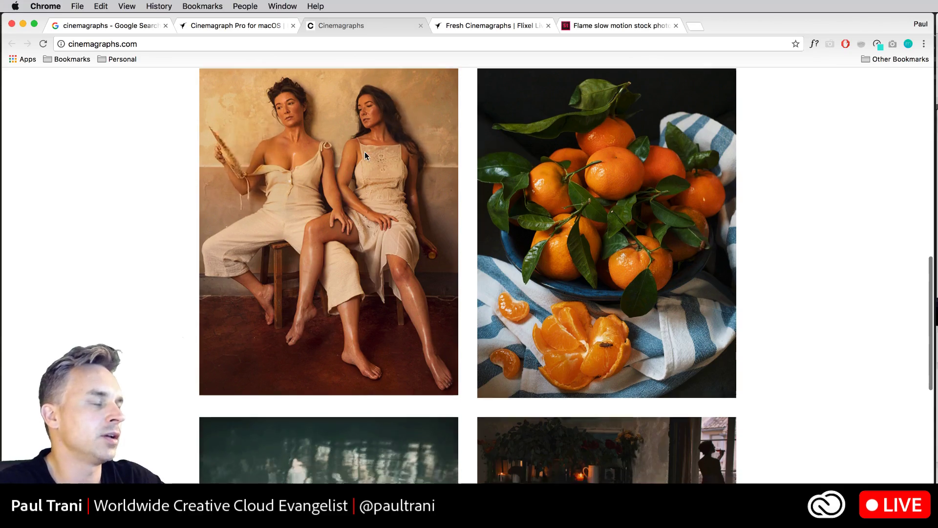
{"action": "scroll", "coordinate": [365, 152], "scroll_direction": "down", "scroll_amount": 10}
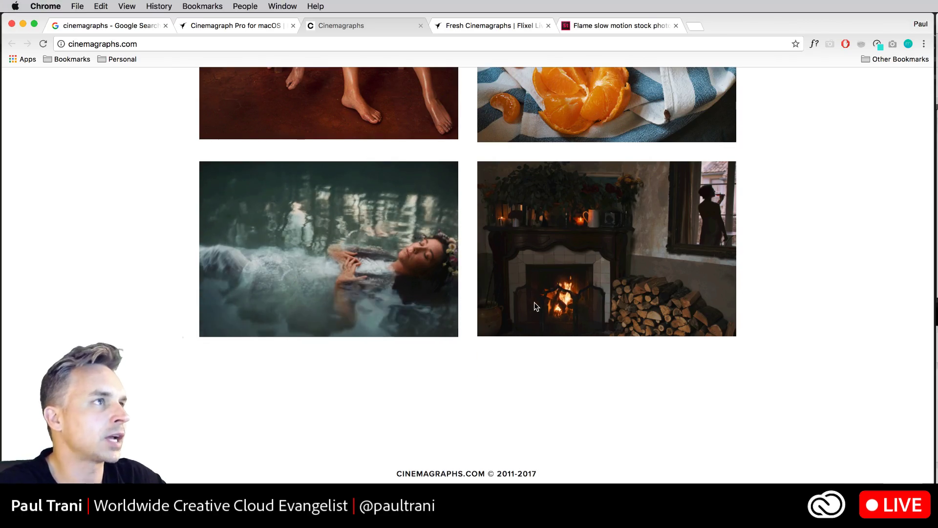
{"action": "scroll", "coordinate": [534, 302], "scroll_direction": "up", "scroll_amount": 20}
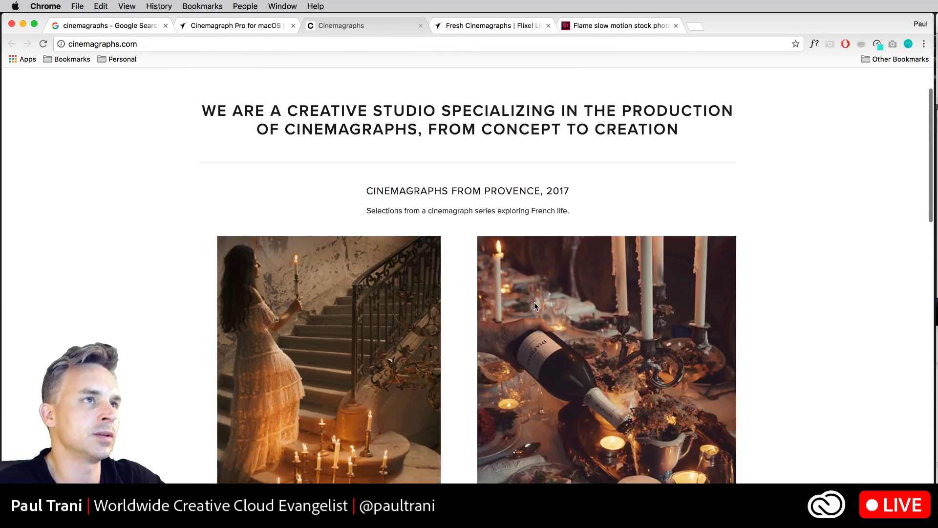
{"action": "scroll", "coordinate": [535, 306], "scroll_direction": "up", "scroll_amount": 3}
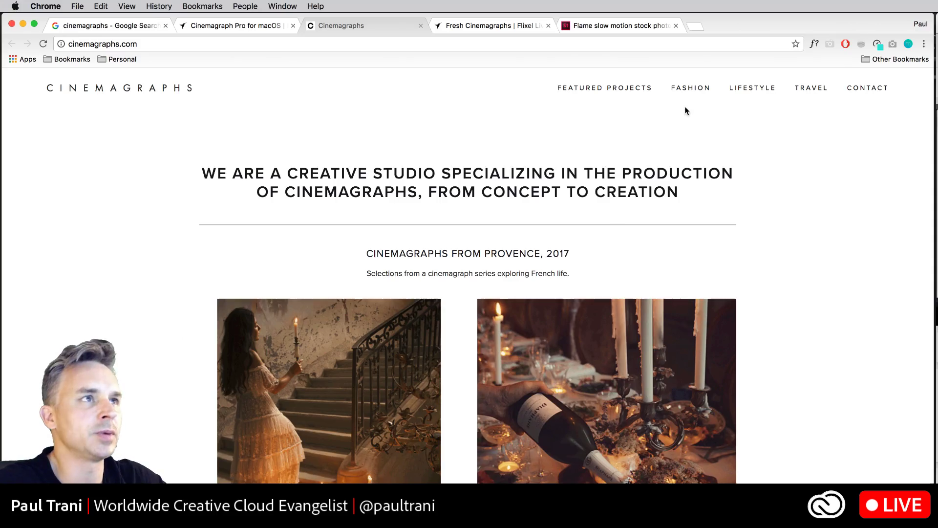
Open the Travel category on cinemagraphs.com and look over its cinemagraphs
{"action": "left_click", "coordinate": [812, 89]}
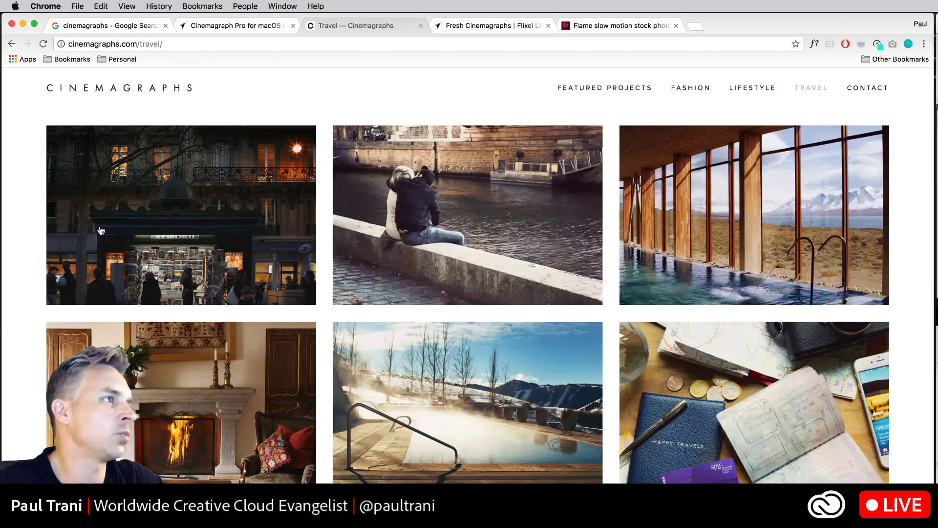
{"action": "scroll", "coordinate": [100, 230], "scroll_direction": "down", "scroll_amount": 3}
{"action": "scroll", "coordinate": [101, 230], "scroll_direction": "up", "scroll_amount": 3}
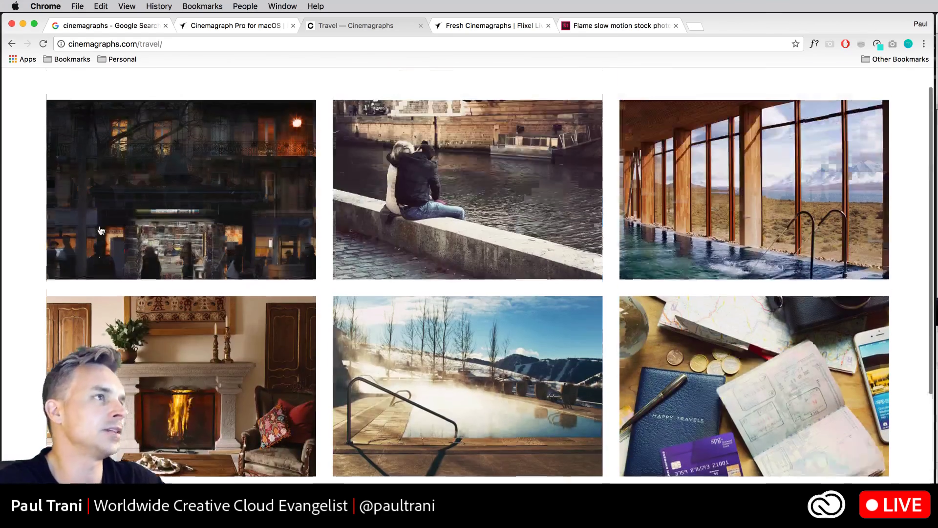
{"action": "scroll", "coordinate": [112, 147], "scroll_direction": "down", "scroll_amount": 2}
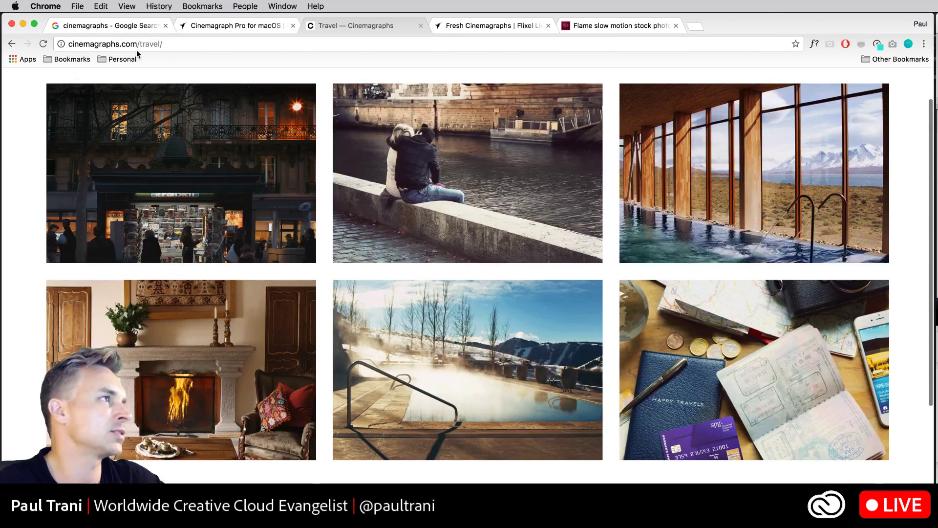
Switch to the open Adobe Stock page, restrict the search to images and search for "hiking"
{"action": "left_click", "coordinate": [581, 30]}
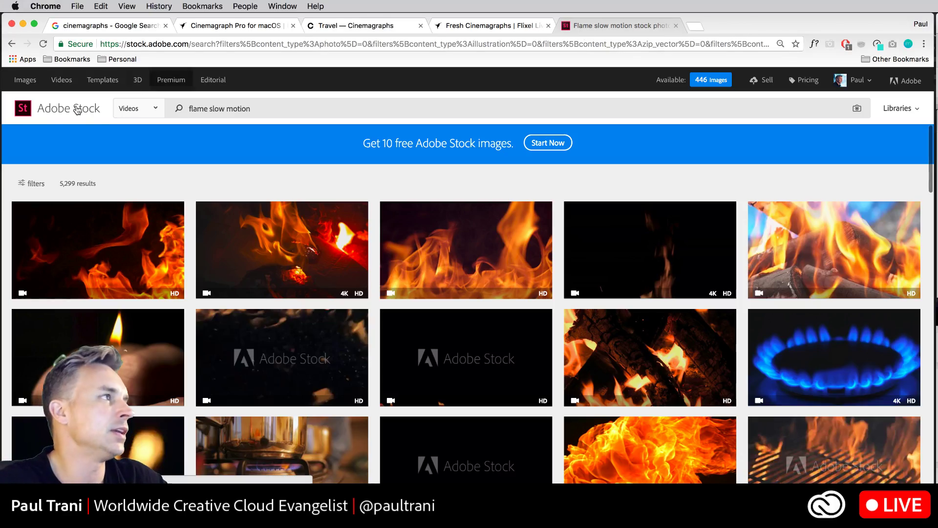
{"action": "left_click", "coordinate": [137, 108]}
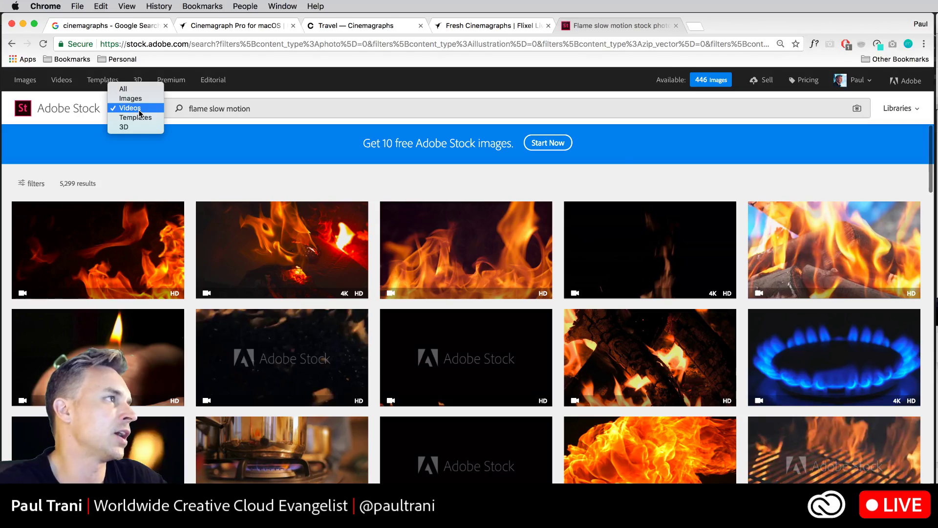
{"action": "left_click", "coordinate": [136, 100]}
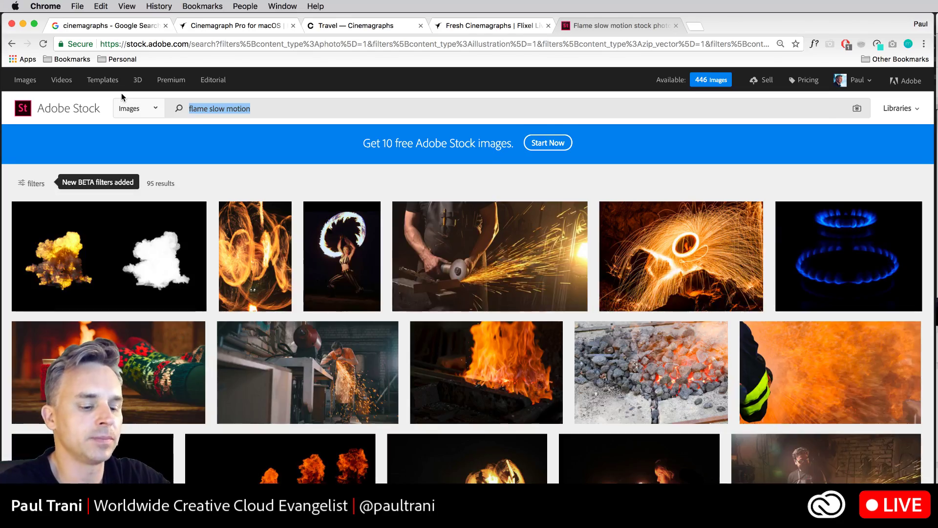
{"action": "type", "text": "hiking"}
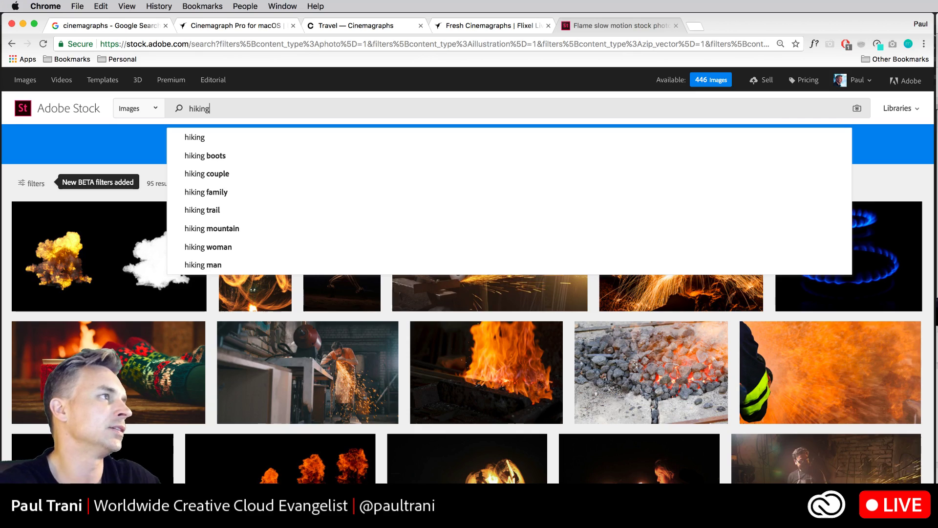
{"action": "key", "text": "Return"}
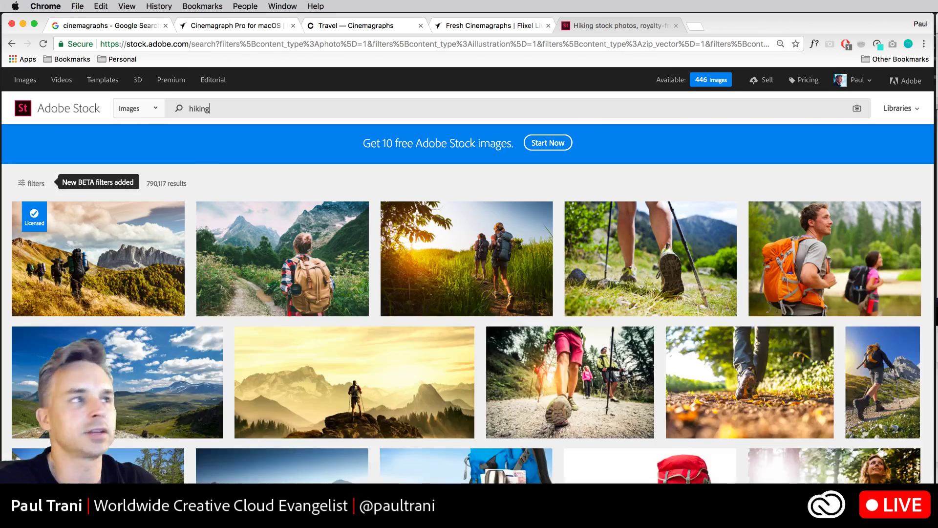
Browse the hiking photos and examine the details of "Forest Hiking Man with Map"
{"action": "scroll", "coordinate": [537, 283], "scroll_direction": "down", "scroll_amount": 5}
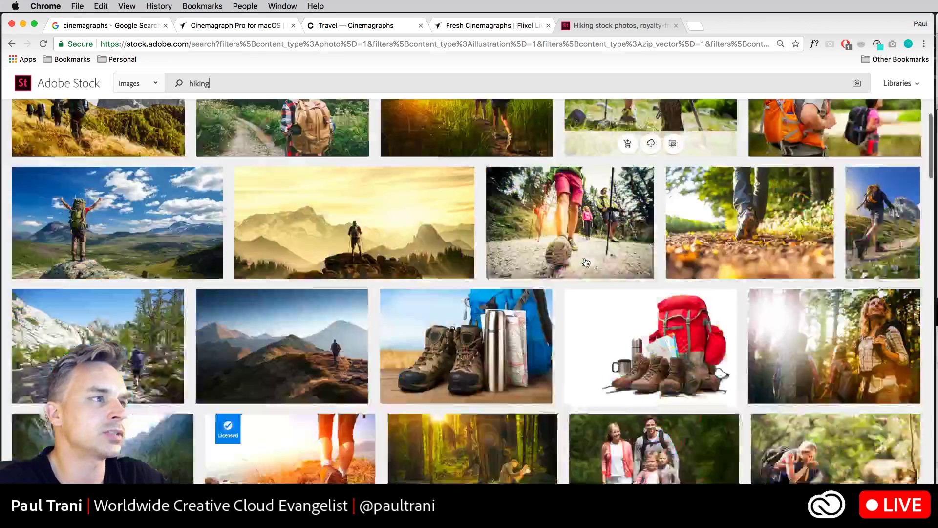
{"action": "mouse_move", "coordinate": [585, 263]}
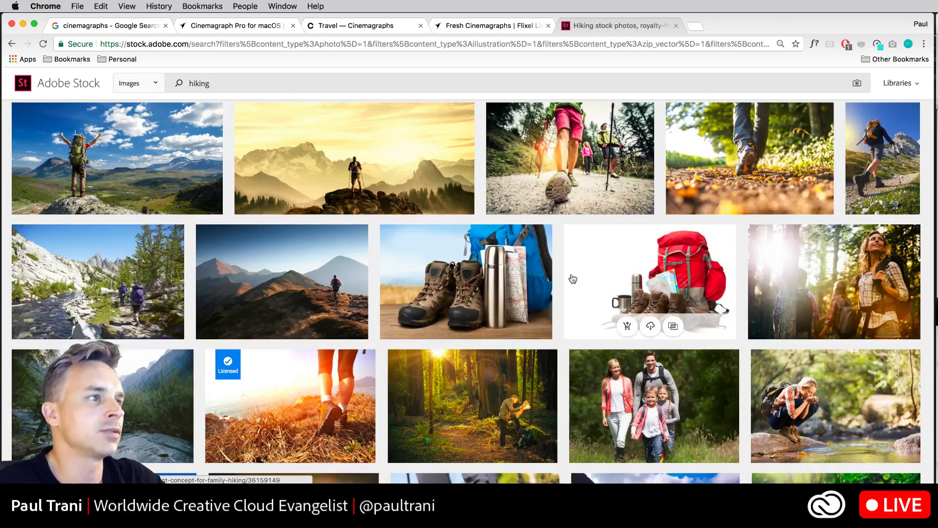
{"action": "scroll", "coordinate": [573, 278], "scroll_direction": "down", "scroll_amount": 4}
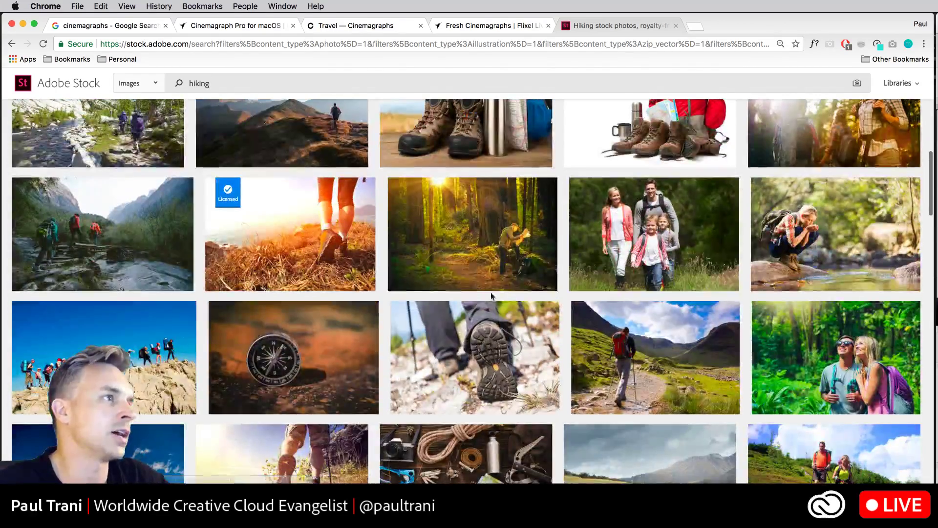
{"action": "mouse_move", "coordinate": [439, 226]}
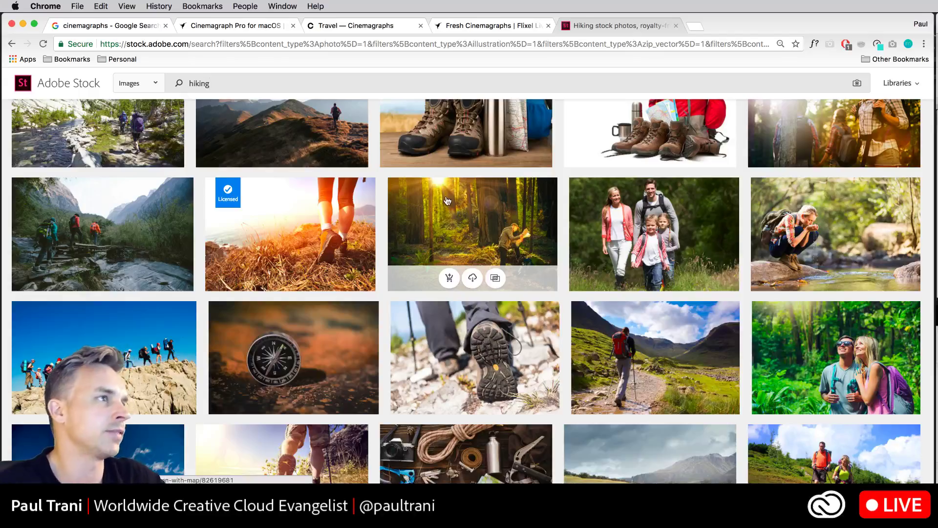
{"action": "left_click", "coordinate": [447, 201]}
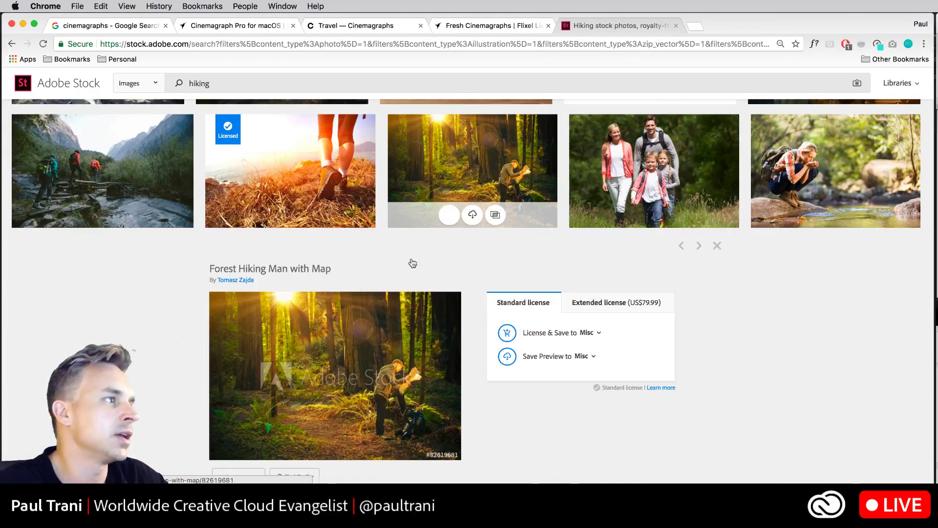
{"action": "scroll", "coordinate": [390, 271], "scroll_direction": "down", "scroll_amount": 2}
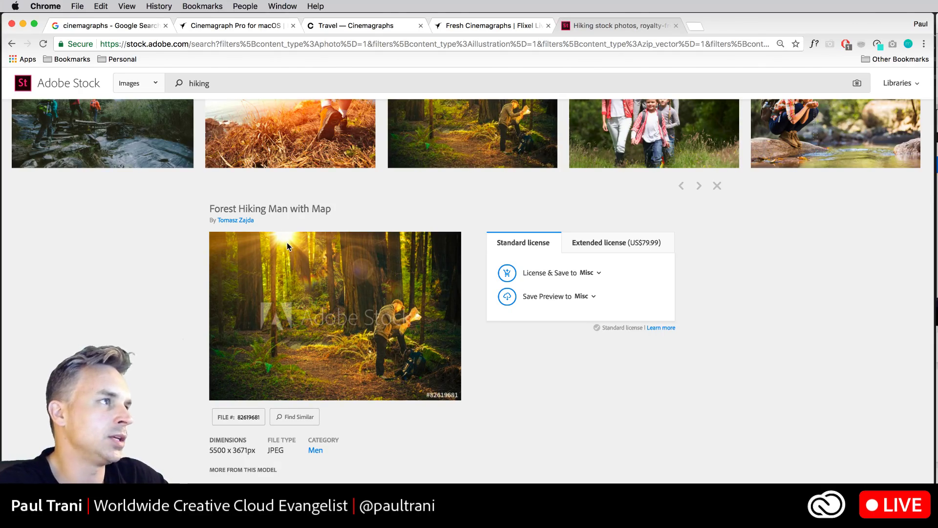
{"action": "scroll", "coordinate": [286, 242], "scroll_direction": "up", "scroll_amount": 4}
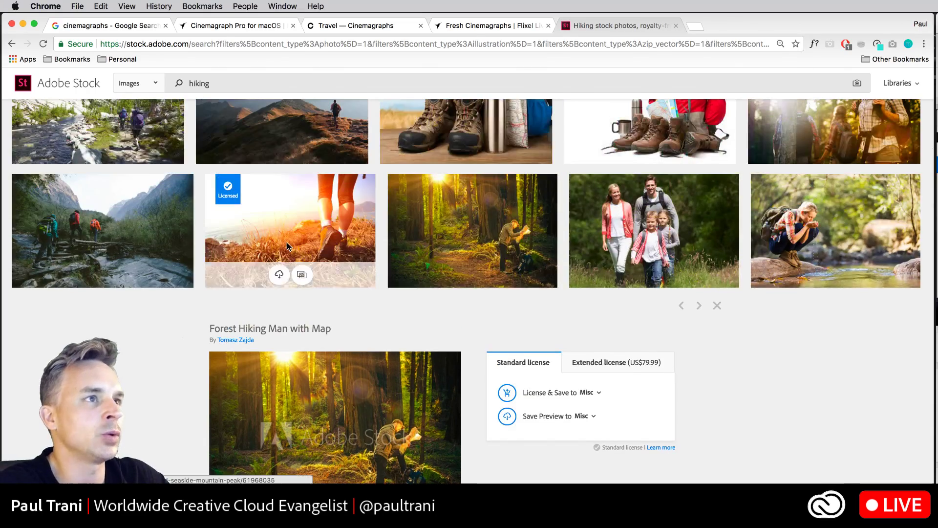
Open the "young hiker drinking stream water" photo and license it under the standard license, saving it to the Misc library
{"action": "mouse_move", "coordinate": [840, 236]}
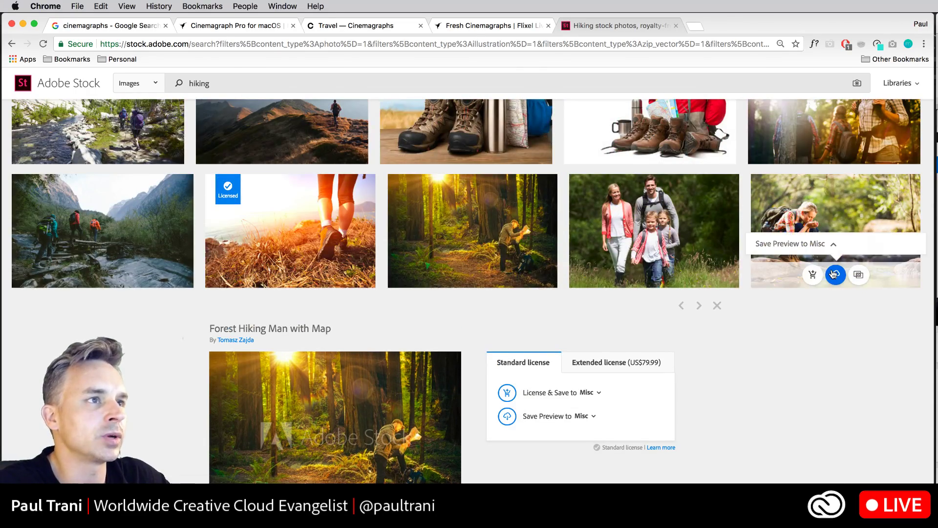
{"action": "left_click", "coordinate": [830, 210]}
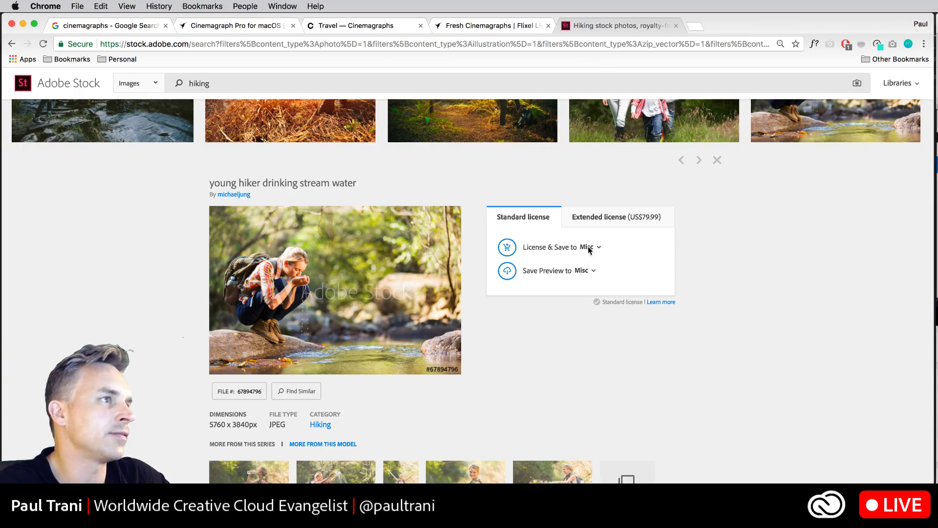
{"action": "left_click", "coordinate": [506, 249]}
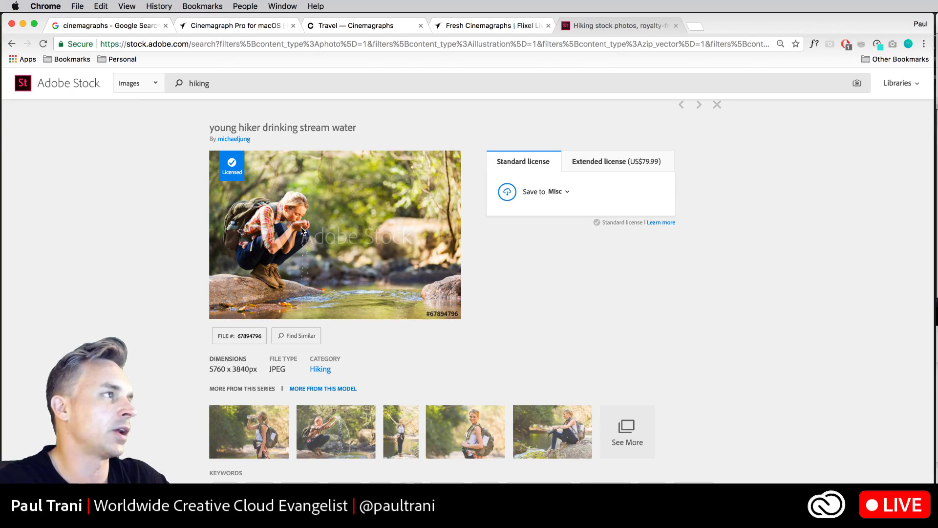
{"action": "scroll", "coordinate": [293, 231], "scroll_direction": "up", "scroll_amount": 1}
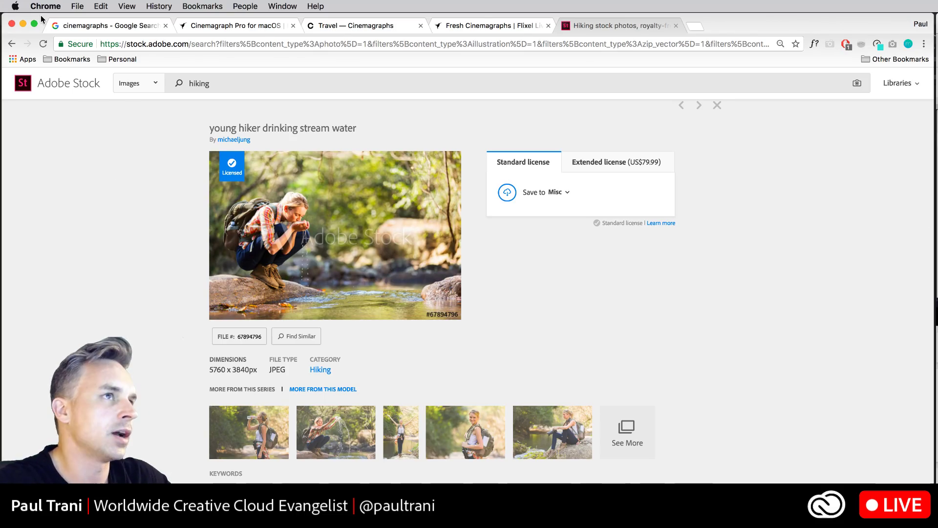
Return to the Travel cinemagraphs page and review its examples again
{"action": "left_click", "coordinate": [345, 24]}
{"action": "scroll", "coordinate": [356, 195], "scroll_direction": "down", "scroll_amount": 2}
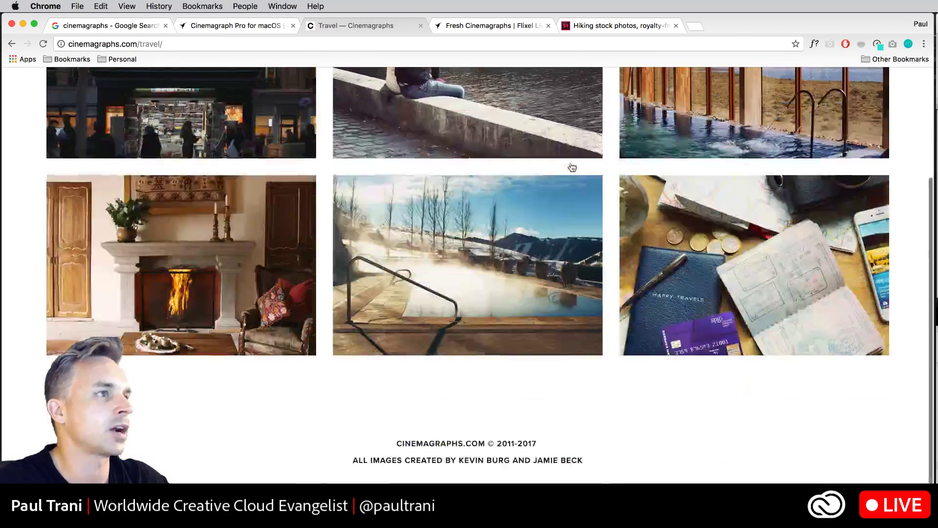
{"action": "scroll", "coordinate": [356, 195], "scroll_direction": "up", "scroll_amount": 4}
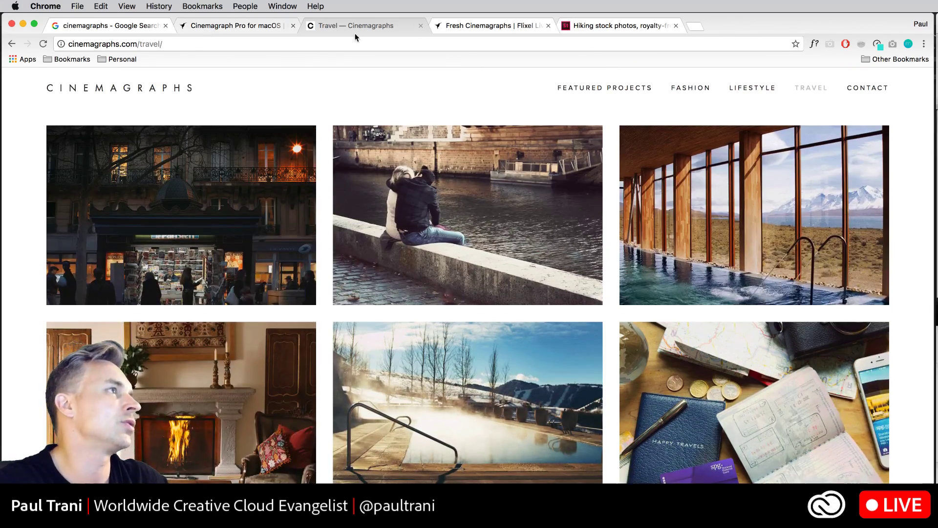
Browse the Fresh cinemagraphs gallery on the Flixel site for more examples
{"action": "left_click", "coordinate": [494, 25]}
{"action": "scroll", "coordinate": [502, 141], "scroll_direction": "down", "scroll_amount": 6}
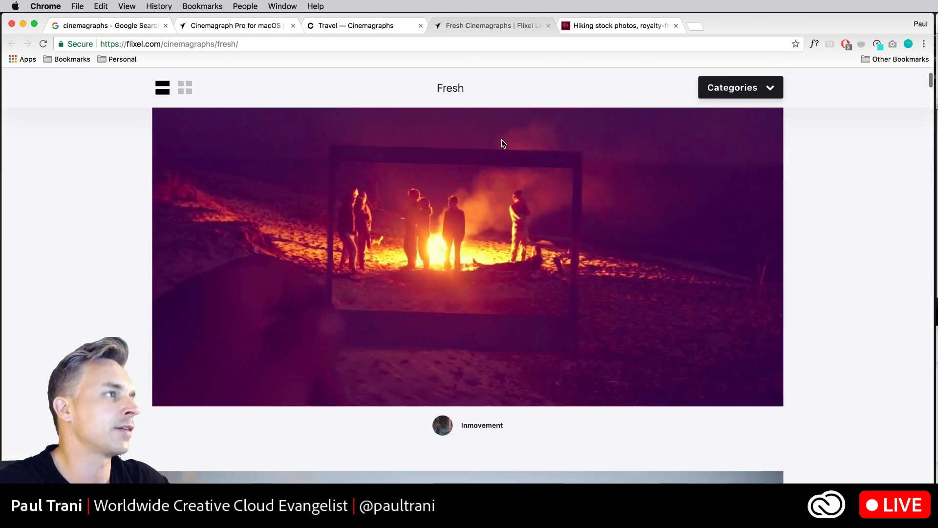
{"action": "scroll", "coordinate": [501, 140], "scroll_direction": "down", "scroll_amount": 3}
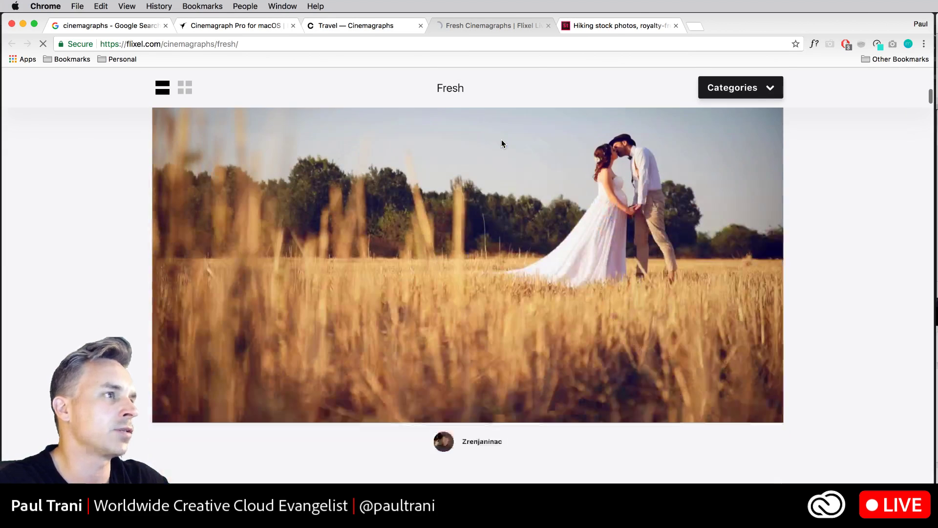
{"action": "scroll", "coordinate": [291, 136], "scroll_direction": "up", "scroll_amount": 1}
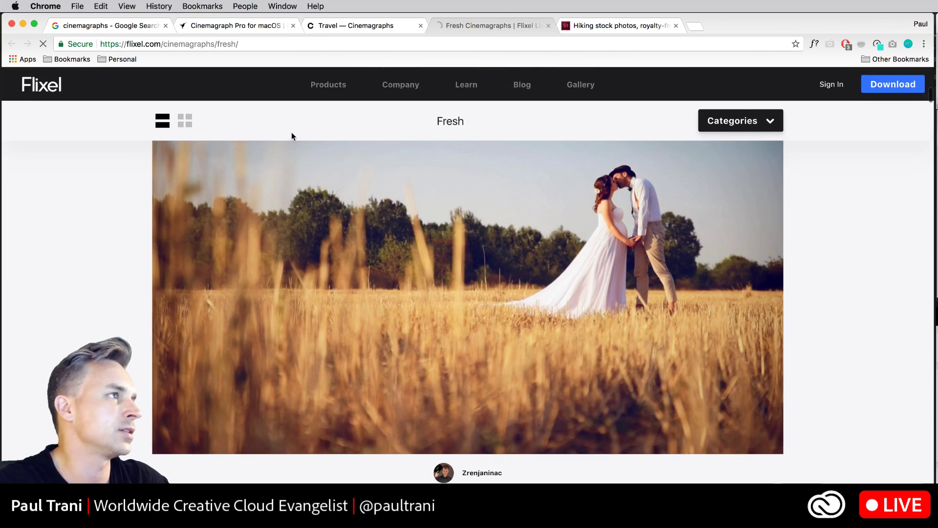
Switch to Photoshop, collapse the Misc library's Videos group and expand its Graphics group to show the licensed hiker photo
{"action": "left_click", "coordinate": [23, 23]}
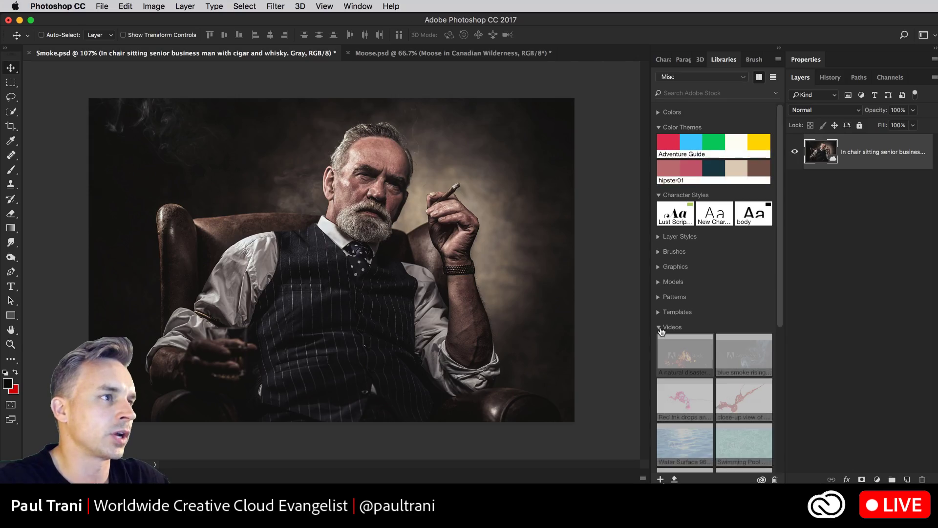
{"action": "left_click", "coordinate": [659, 327]}
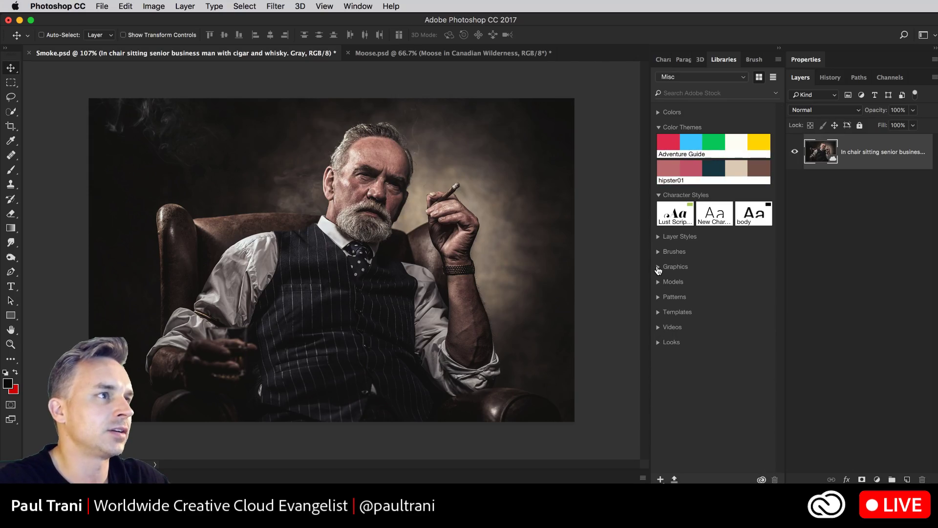
{"action": "left_click", "coordinate": [658, 269]}
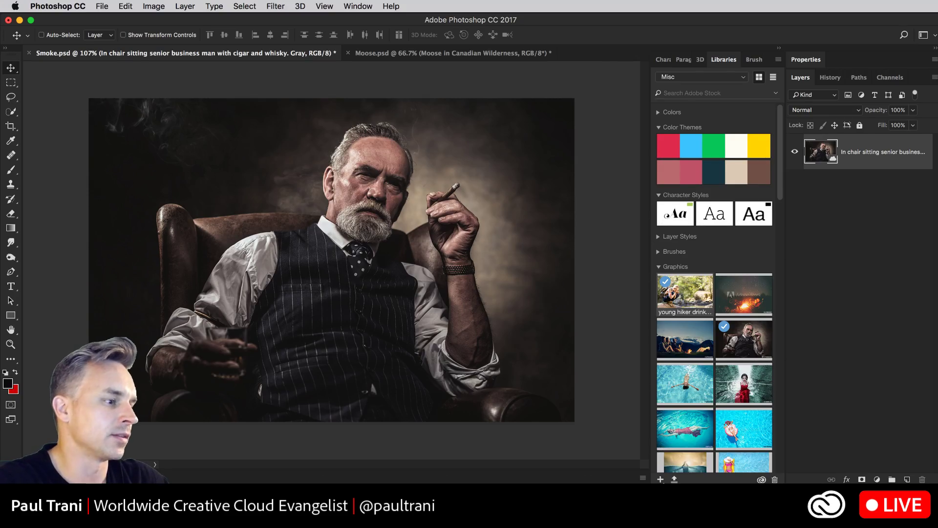
Switch back to Chrome and bring up the Flixel Fresh gallery
{"action": "key", "text": "super+Tab"}
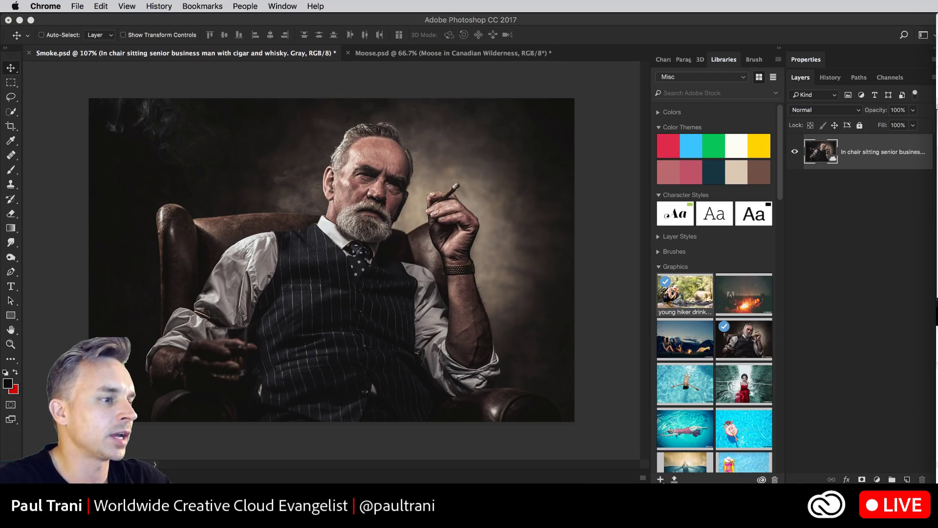
{"action": "left_click", "coordinate": [537, 518]}
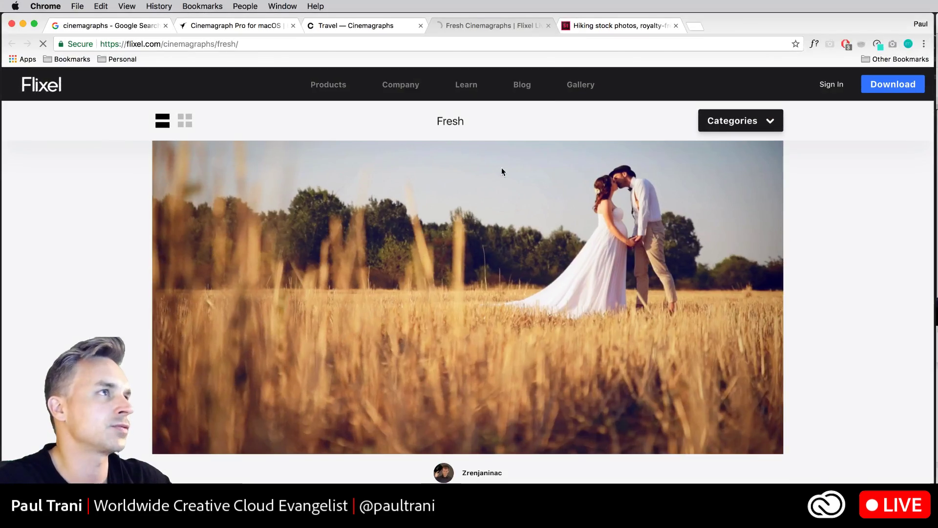
Return to the Adobe Stock hiking search results, glancing at the open Photoshop document behind the browser window
{"action": "left_click", "coordinate": [617, 26]}
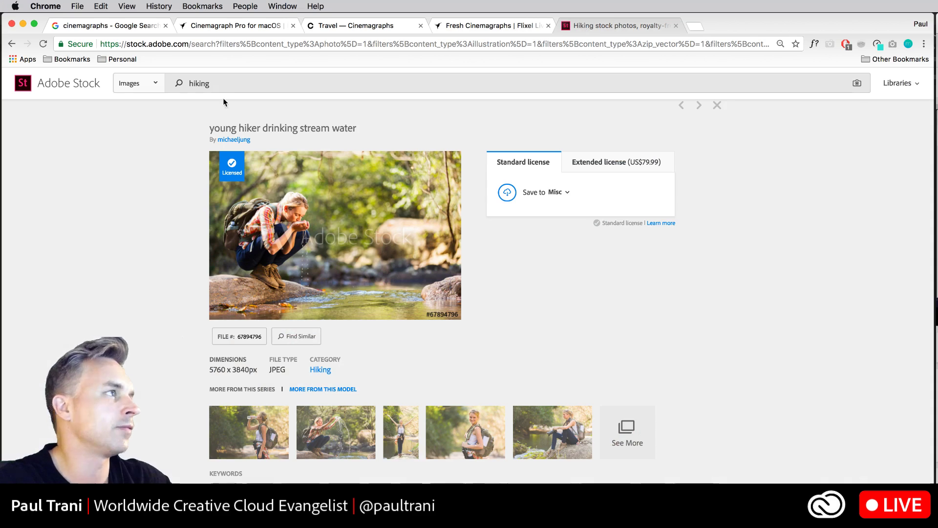
{"action": "scroll", "coordinate": [219, 123], "scroll_direction": "up", "scroll_amount": 5}
{"action": "scroll", "coordinate": [219, 124], "scroll_direction": "up", "scroll_amount": 3}
{"action": "left_click_drag", "start_coordinate": [720, 30], "coordinate": [720, 464]}
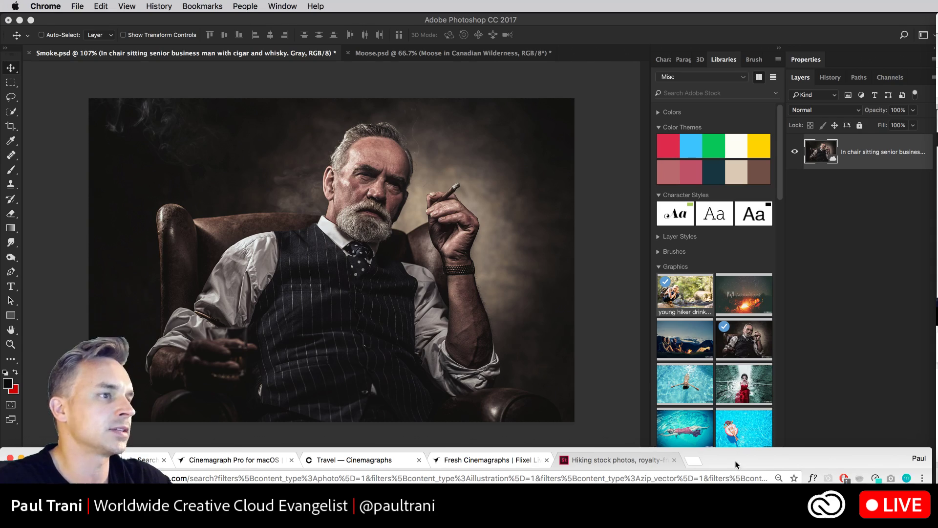
{"action": "left_click_drag", "start_coordinate": [736, 464], "coordinate": [748, 27]}
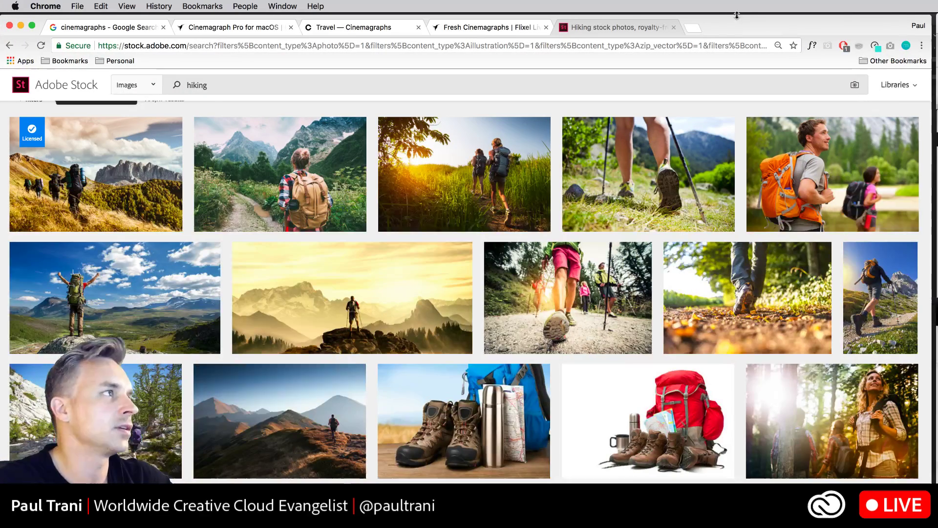
Search Adobe Stock's videos for "smoking slow motion"
{"action": "left_click_drag", "start_coordinate": [247, 83], "coordinate": [76, 69]}
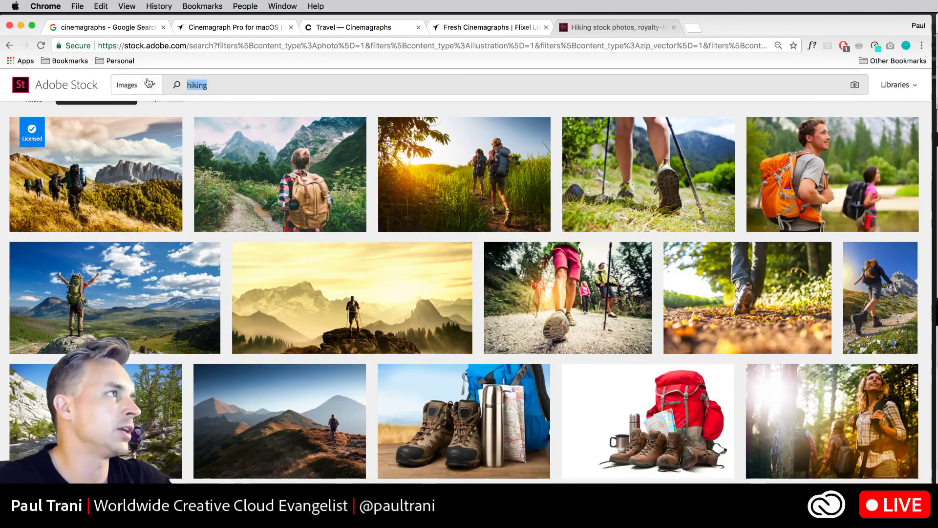
{"action": "left_click", "coordinate": [130, 86]}
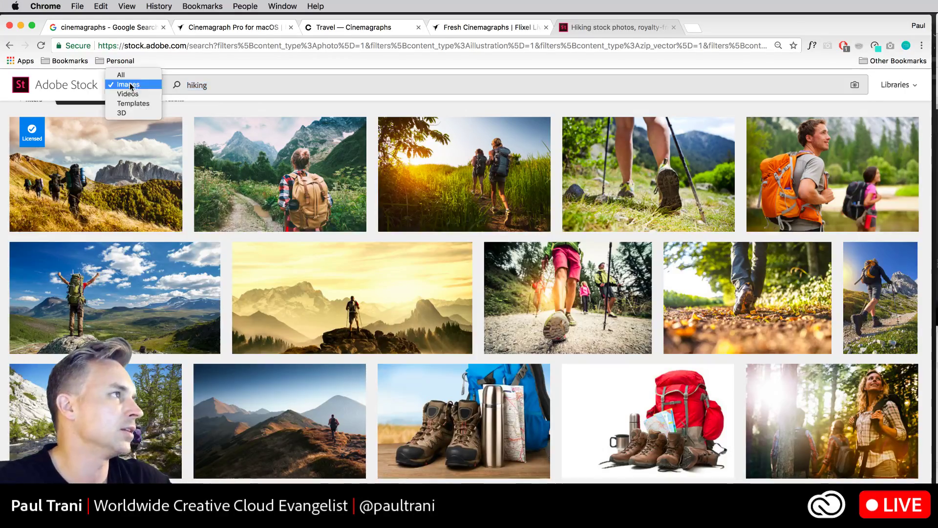
{"action": "left_click", "coordinate": [128, 93]}
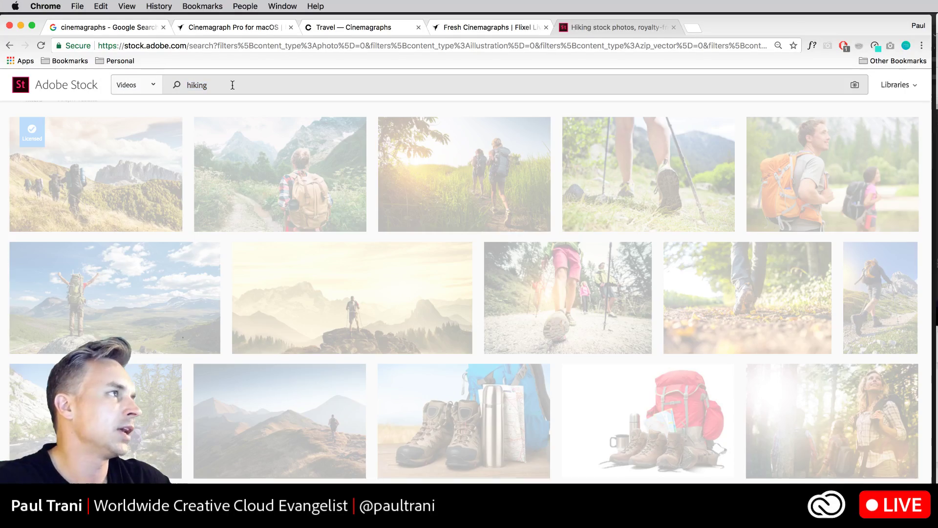
{"action": "left_click_drag", "start_coordinate": [233, 85], "coordinate": [179, 79]}
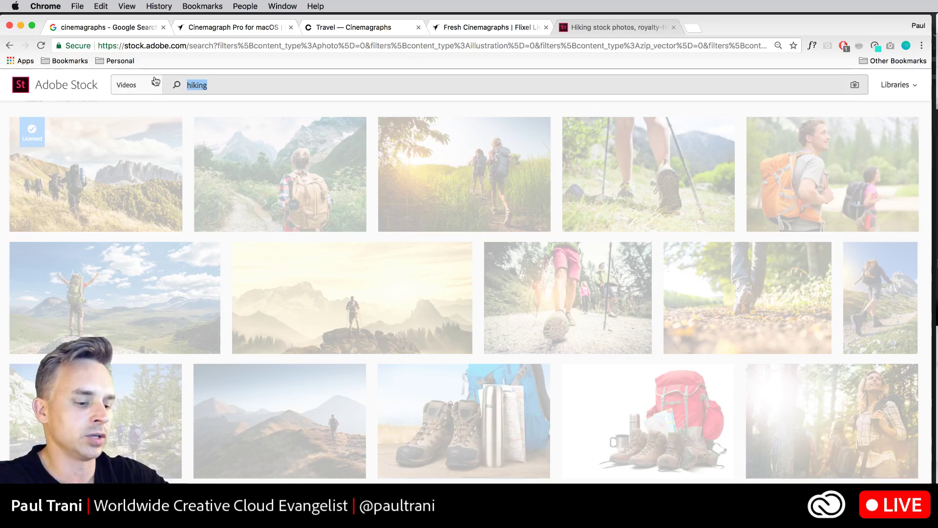
{"action": "type", "text": "smoking"}
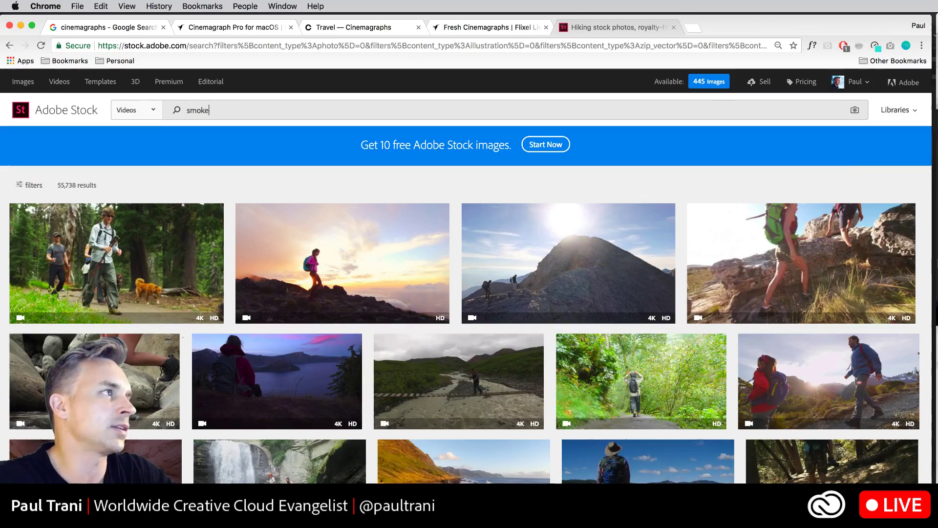
{"action": "type", "text": " slow motio"}
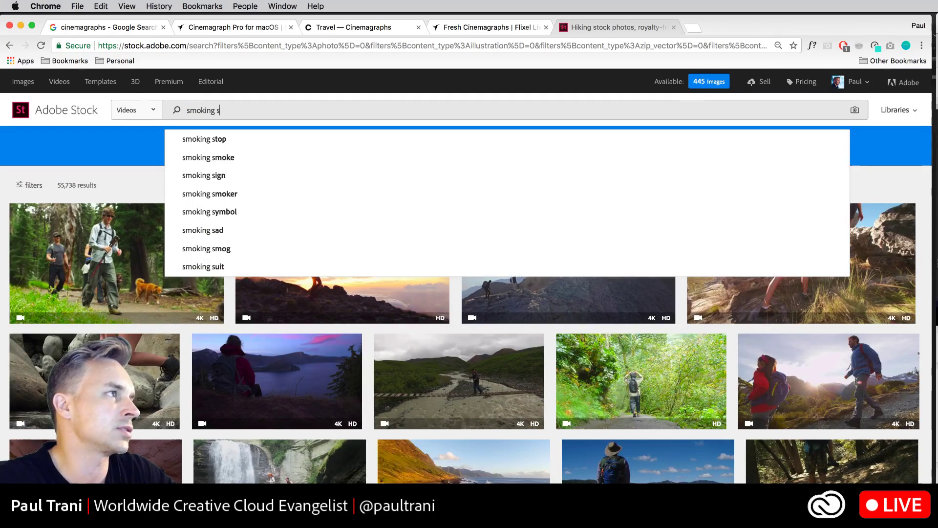
{"action": "type", "text": "n"}
{"action": "key", "text": "Return"}
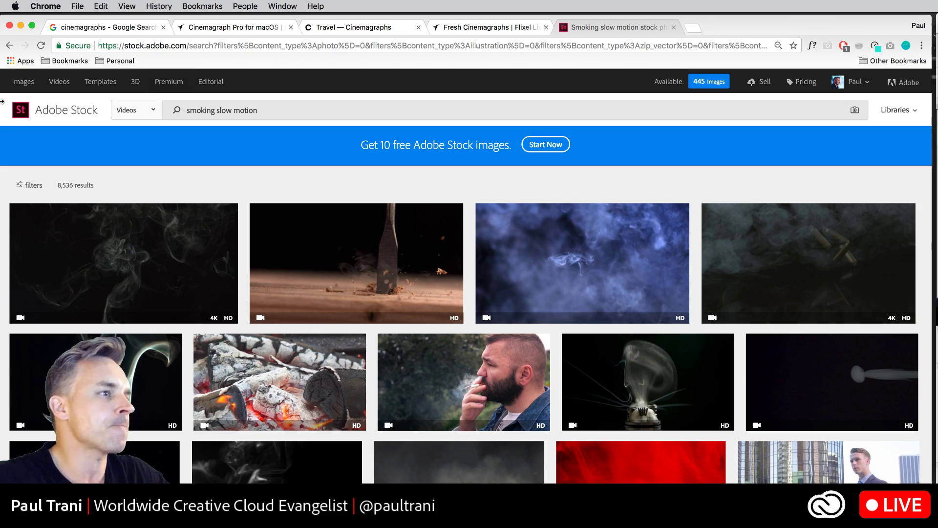
Browse the slow-motion smoke clips and check the option for saving a rising-smoke clip's preview to the Misc library
{"action": "scroll", "coordinate": [317, 220], "scroll_direction": "down", "scroll_amount": 5}
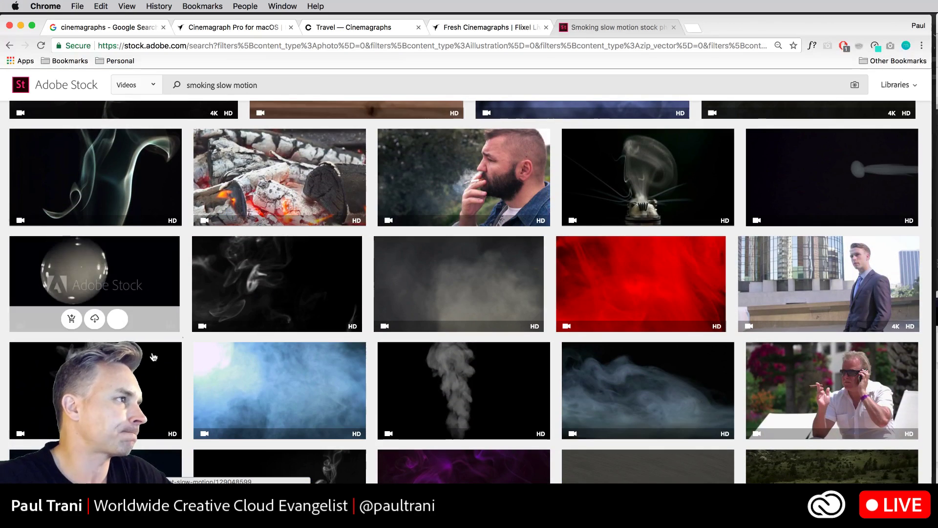
{"action": "scroll", "coordinate": [301, 267], "scroll_direction": "down", "scroll_amount": 2}
{"action": "scroll", "coordinate": [427, 299], "scroll_direction": "down", "scroll_amount": 3}
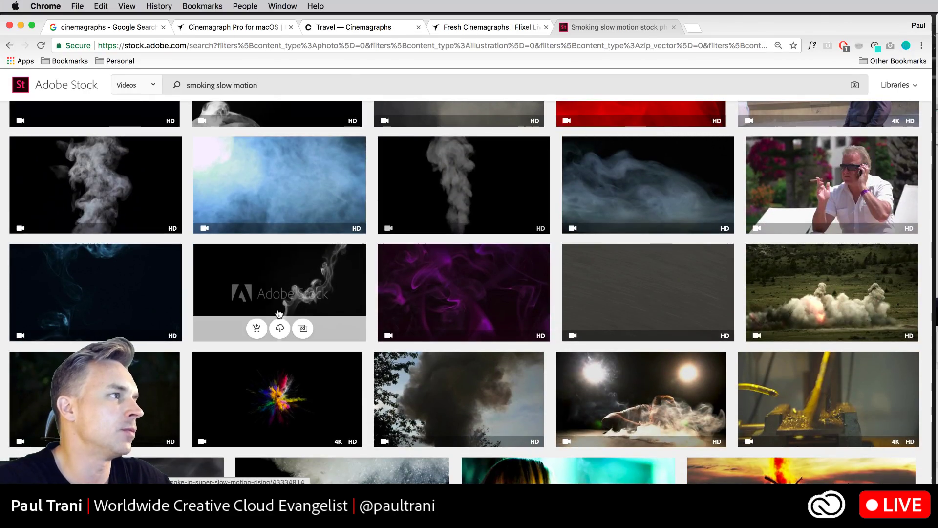
{"action": "mouse_move", "coordinate": [279, 329]}
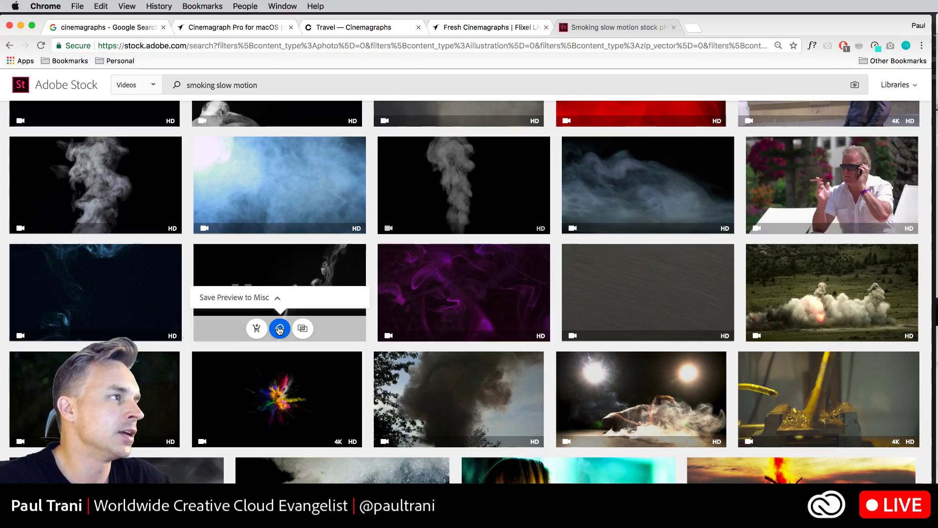
{"action": "left_click", "coordinate": [279, 328]}
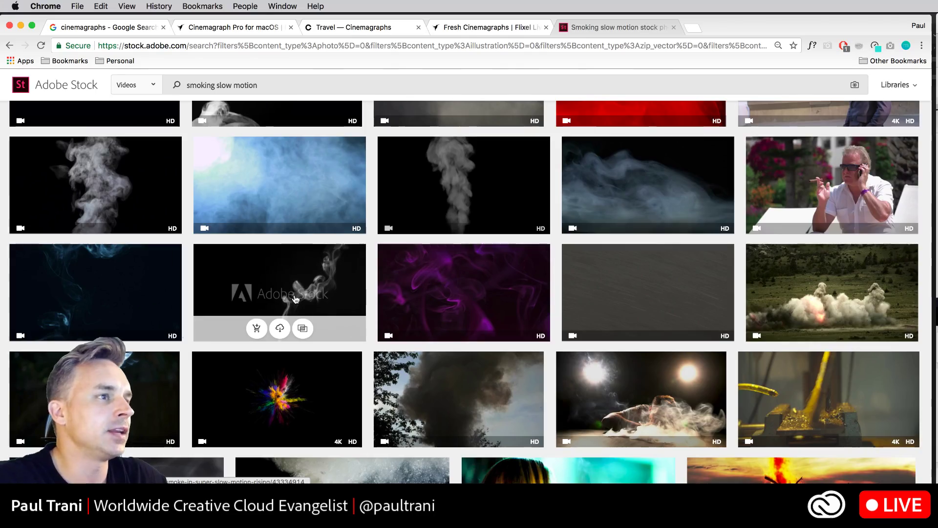
{"action": "scroll", "coordinate": [293, 292], "scroll_direction": "up", "scroll_amount": 7}
{"action": "left_click_drag", "start_coordinate": [257, 111], "coordinate": [121, 97]}
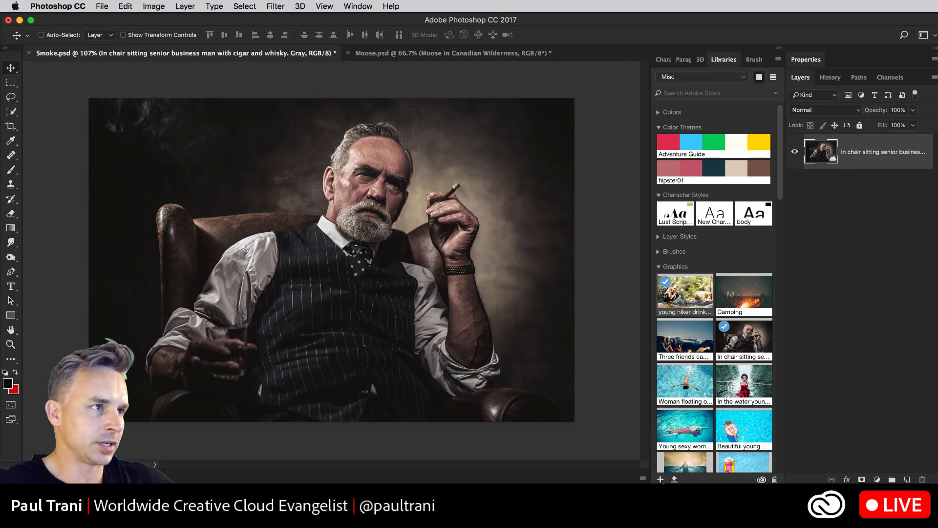
Switch to Photoshop, open the licensed young hiker photo from the Misc library and examine the falling water at 66.7%
{"action": "double_click", "coordinate": [681, 286]}
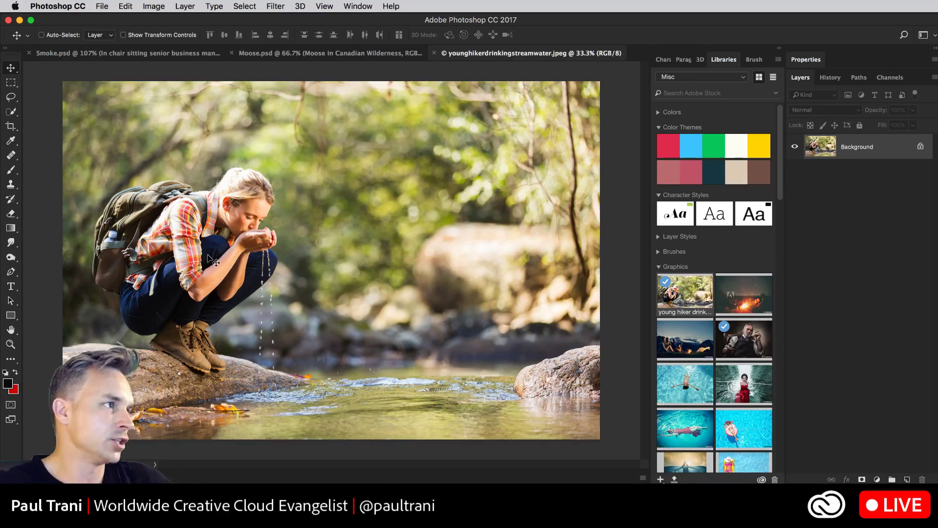
{"action": "key", "text": "super+plus"}
{"action": "key", "text": "super+plus"}
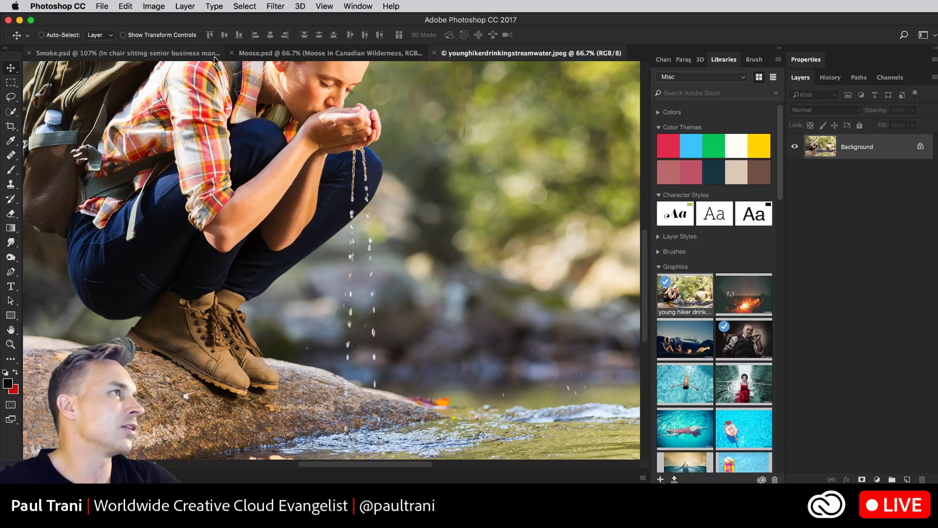
Open the watermarked Camping preview from the Misc library and license the image through Adobe Stock
{"action": "double_click", "coordinate": [732, 290]}
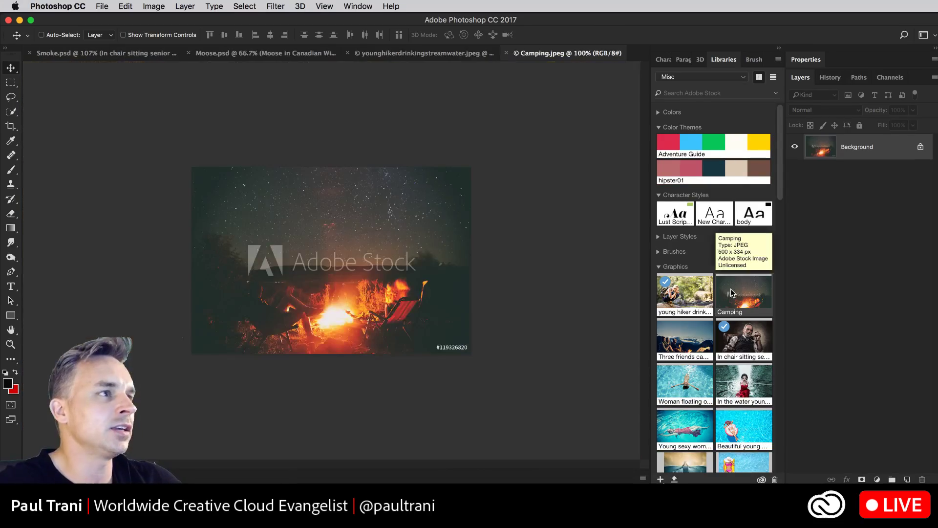
{"action": "key", "text": "super+equal"}
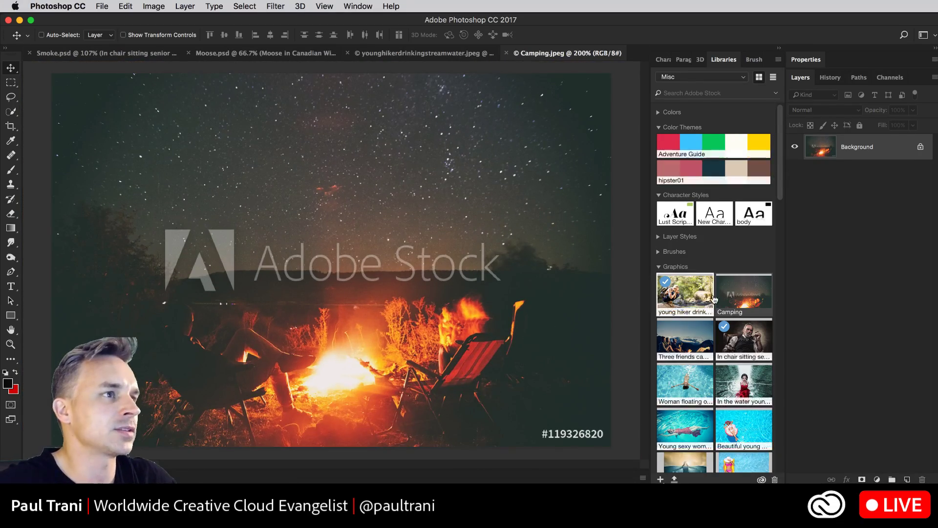
{"action": "right_click", "coordinate": [732, 291]}
{"action": "left_click", "coordinate": [743, 299]}
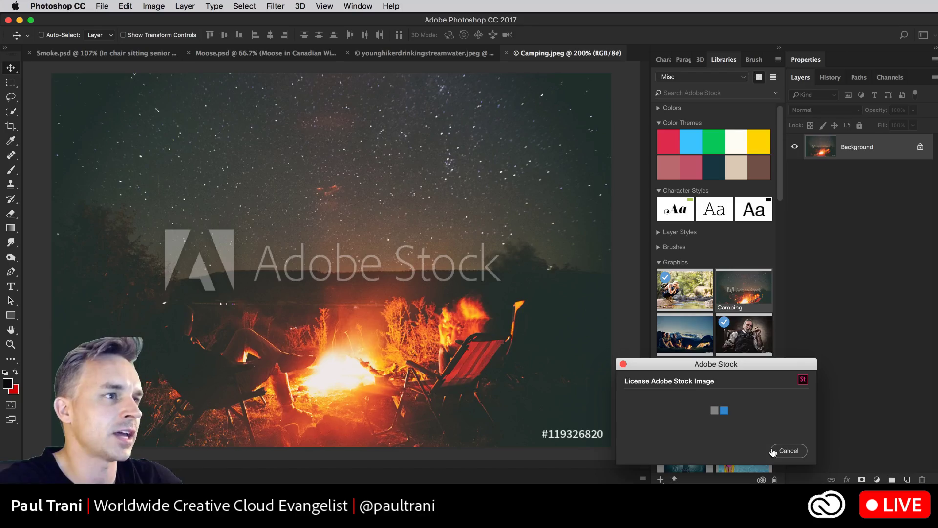
{"action": "left_click", "coordinate": [788, 451]}
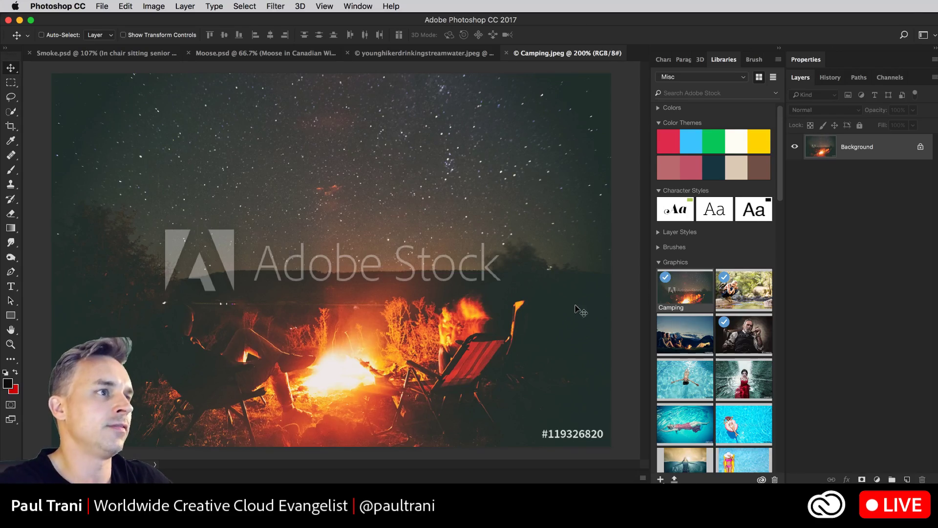
Open the licensed, watermark-free Camping image from the Misc library
{"action": "double_click", "coordinate": [684, 291]}
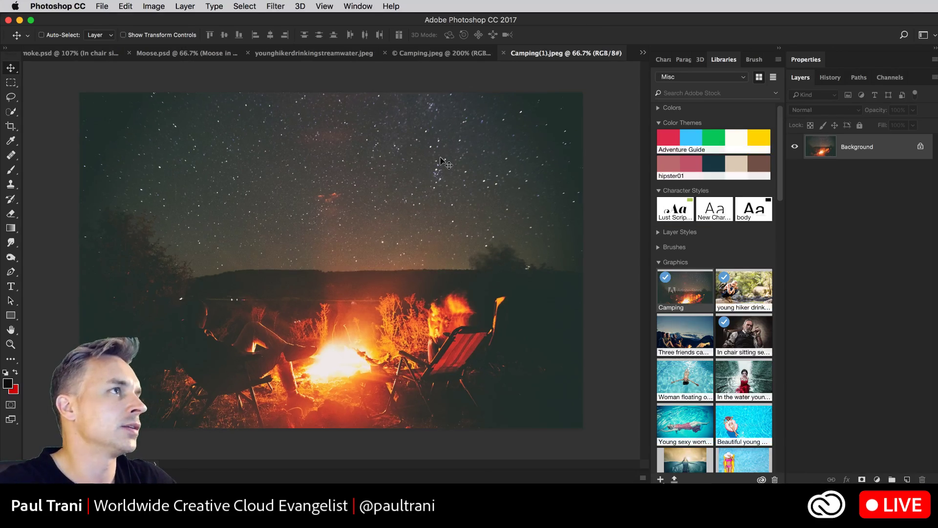
{"action": "key", "text": "super+w"}
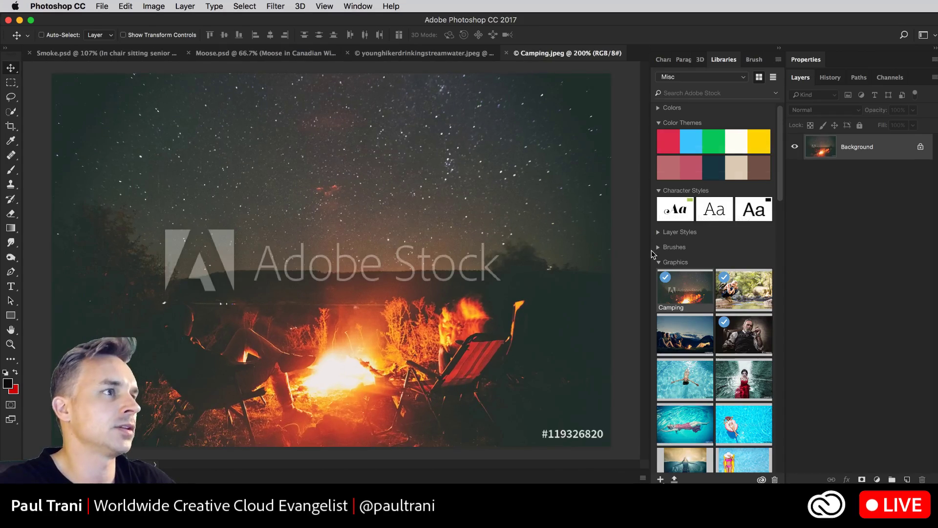
{"action": "double_click", "coordinate": [674, 290]}
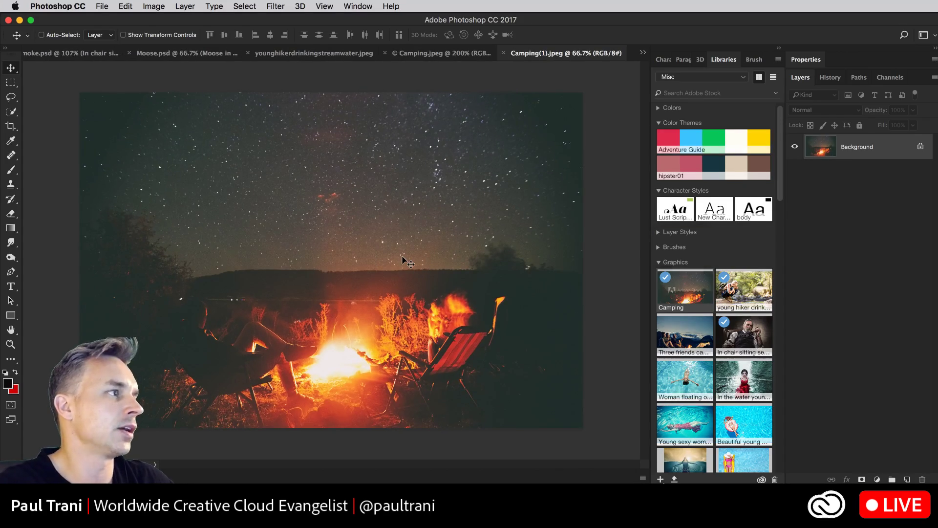
{"action": "key", "text": "super+a"}
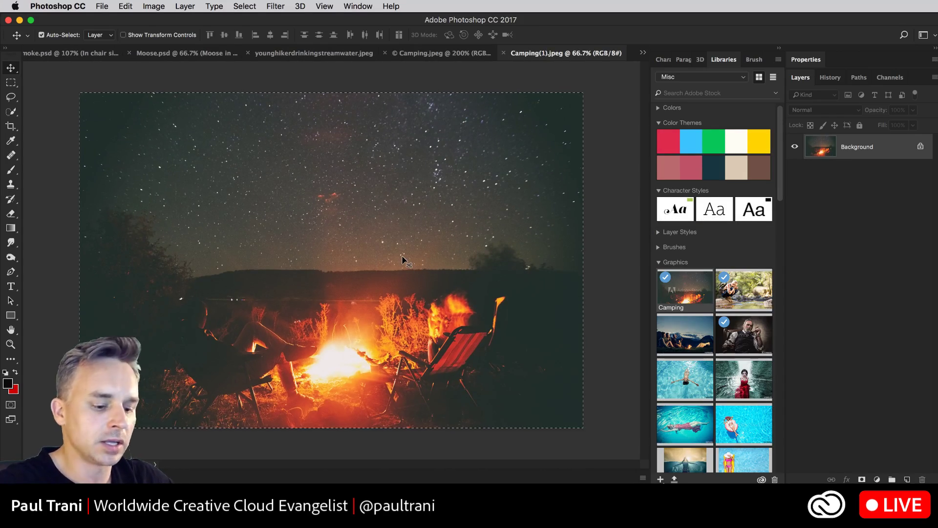
{"action": "key", "text": "super+n"}
{"action": "key", "text": "Tab"}
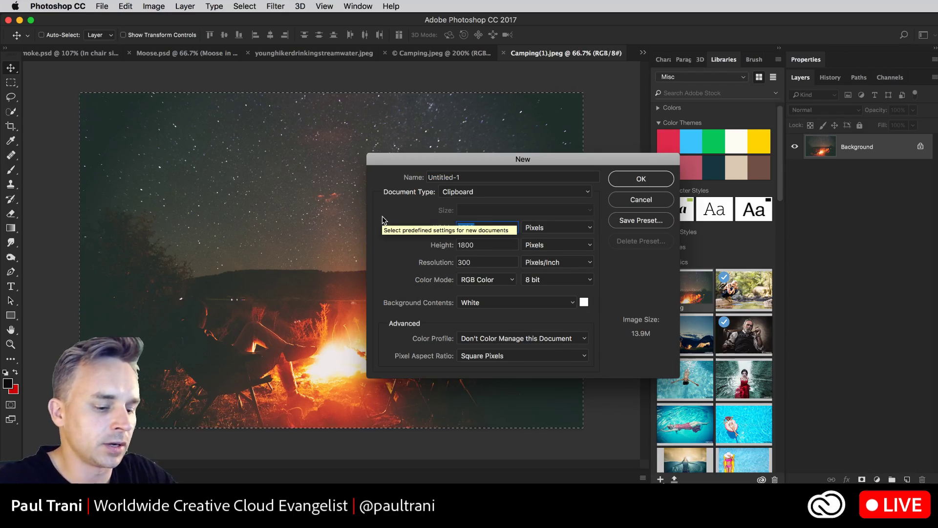
{"action": "type", "text": "101"}
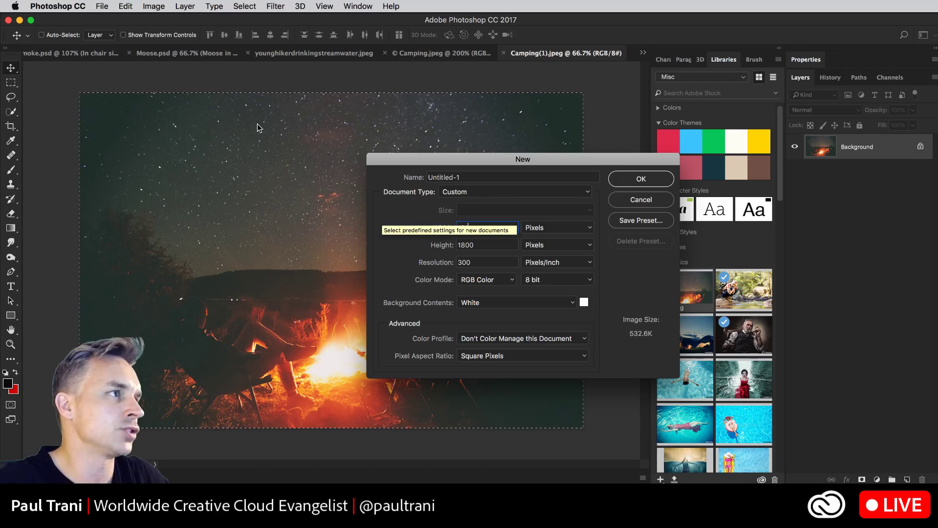
{"action": "left_click", "coordinate": [619, 201]}
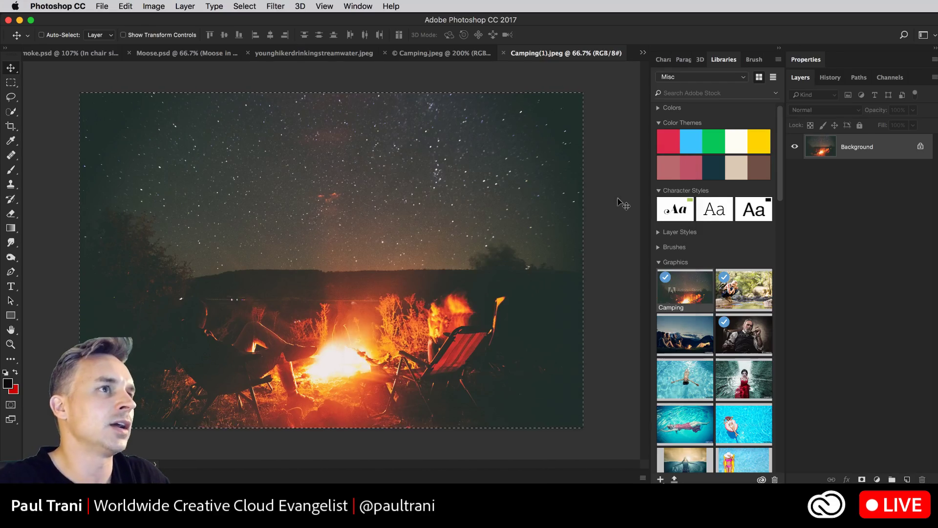
Copy the whole campfire image into a new document of clipboard size and delete the white Background layer
{"action": "key", "text": "super+a"}
{"action": "key", "text": "super+c"}
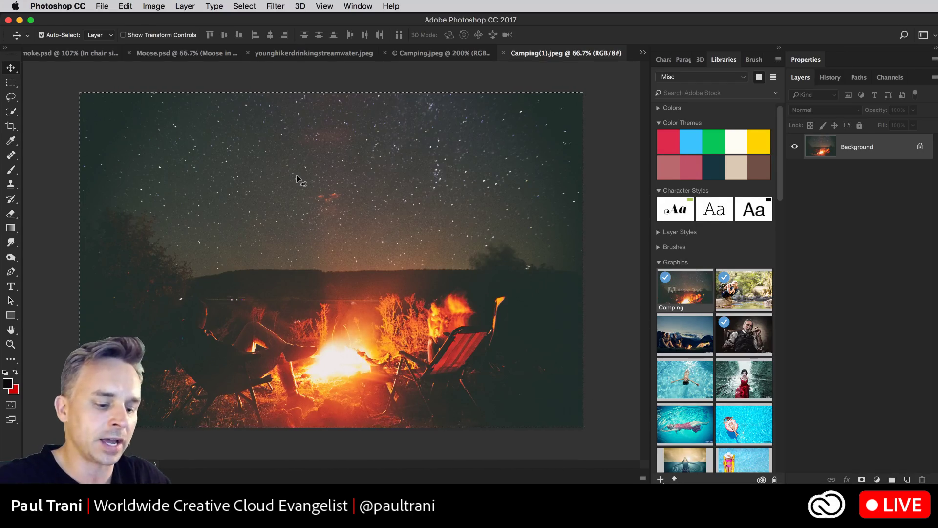
{"action": "key", "text": "super+n"}
{"action": "key", "text": "Return"}
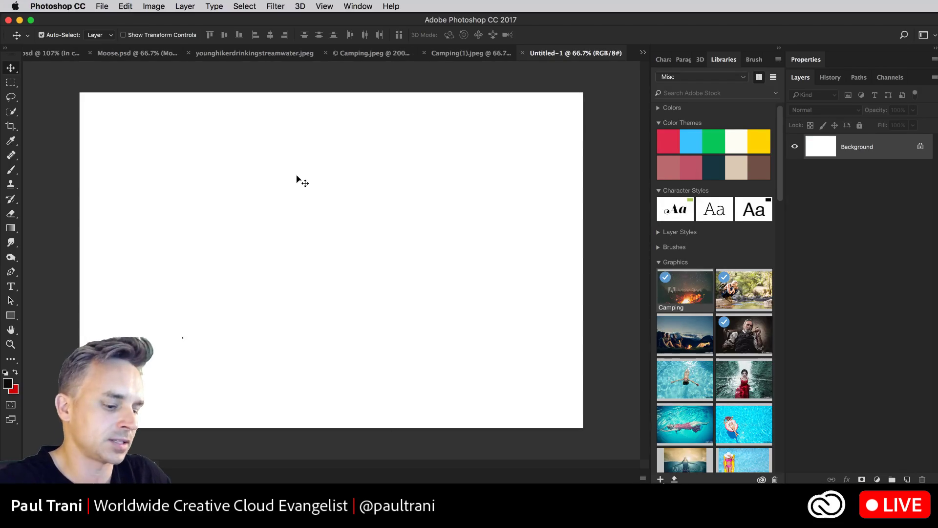
{"action": "key", "text": "super+v"}
{"action": "left_click", "coordinate": [860, 195]}
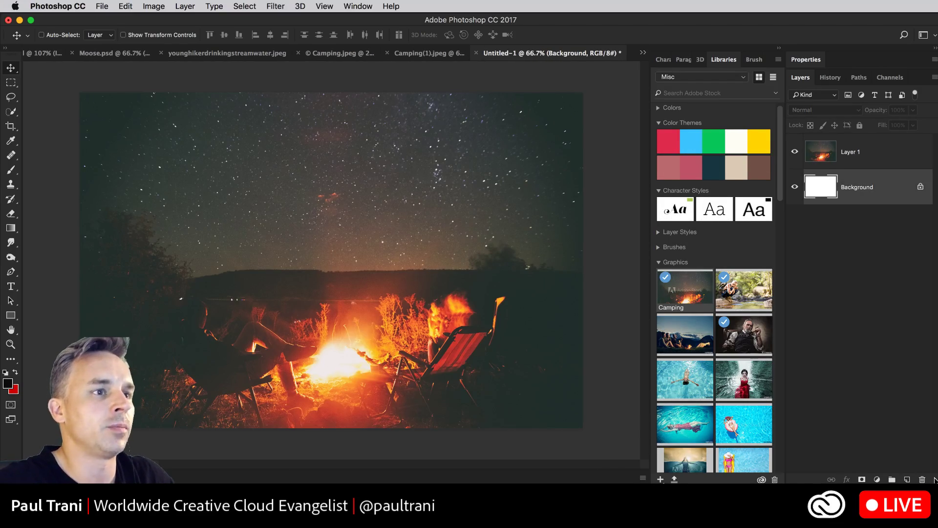
{"action": "left_click", "coordinate": [922, 479]}
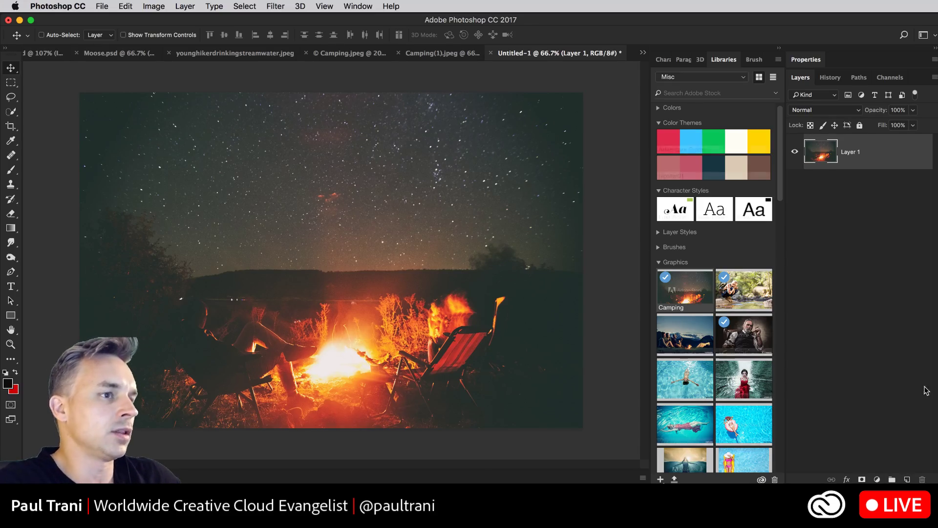
Add a new layer above the campfire image and open the Foreground to Transparent gradient for editing
{"action": "key", "text": "super+alt+shift+n"}
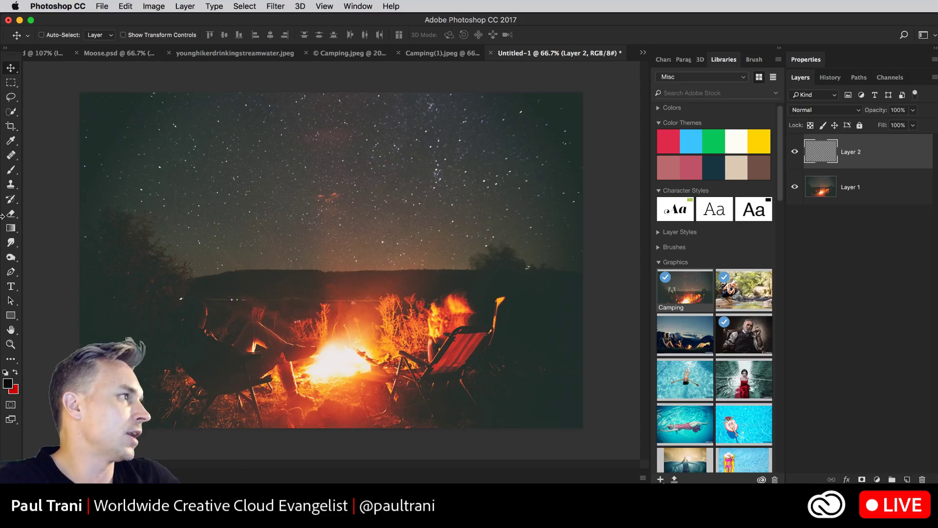
{"action": "left_click", "coordinate": [13, 316]}
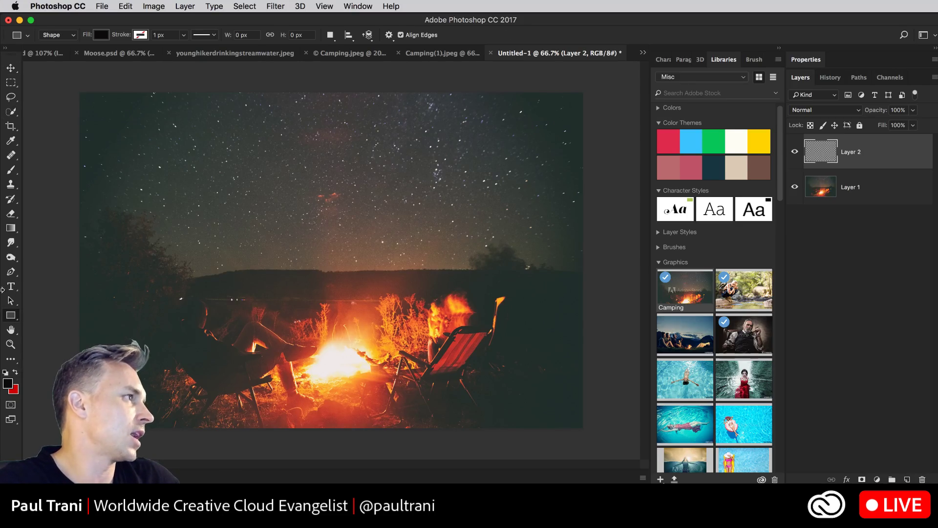
{"action": "left_click", "coordinate": [11, 228]}
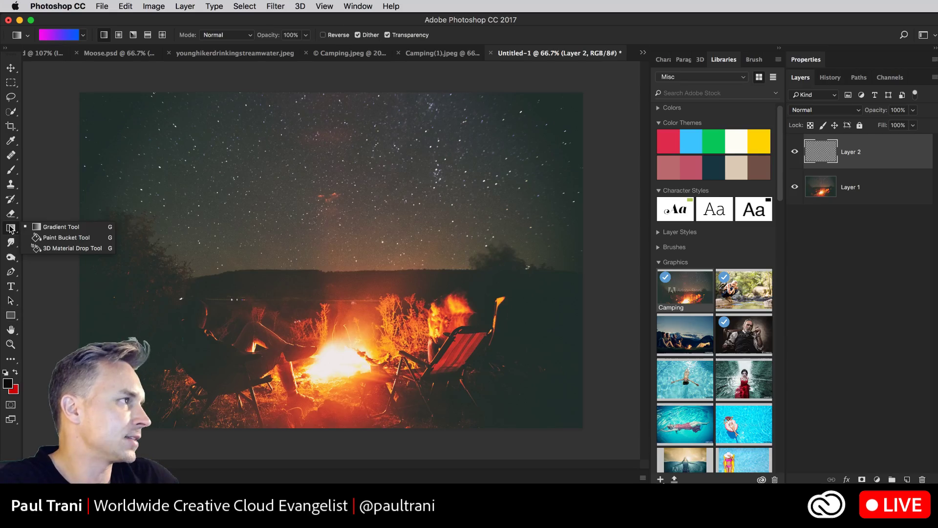
{"action": "left_click", "coordinate": [44, 228]}
{"action": "left_click", "coordinate": [83, 36]}
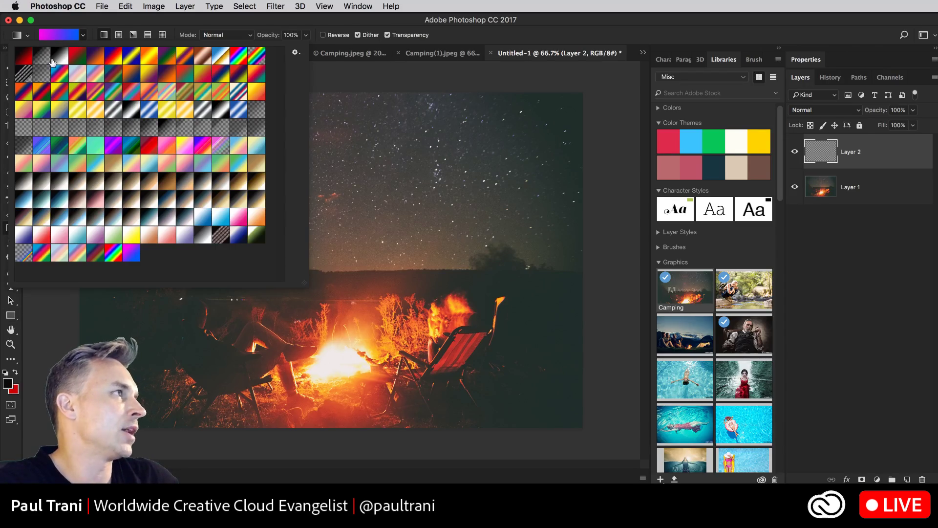
{"action": "left_click", "coordinate": [42, 57]}
{"action": "left_click", "coordinate": [56, 36]}
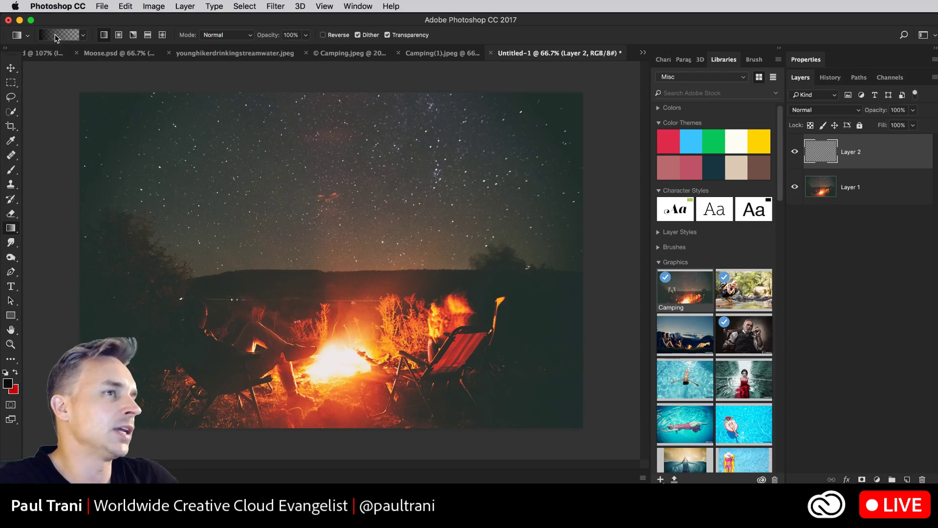
{"action": "left_click", "coordinate": [57, 37]}
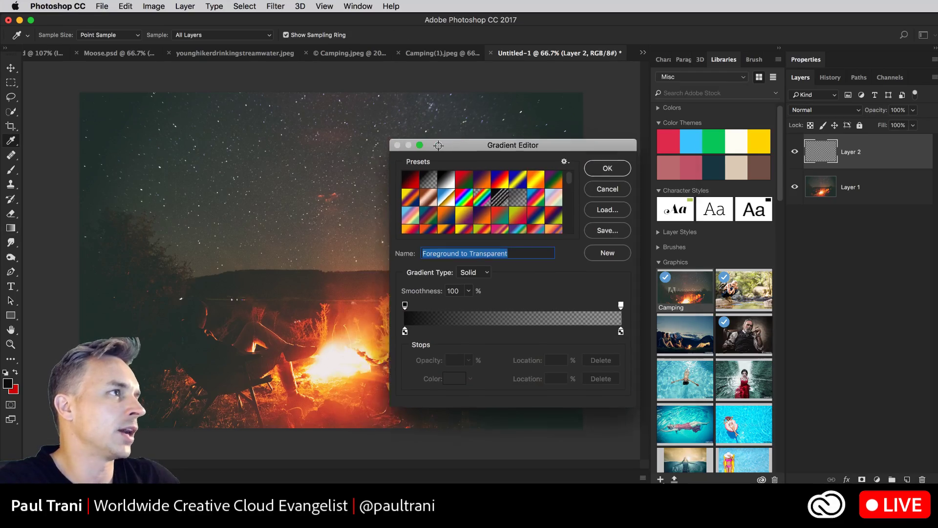
{"action": "left_click_drag", "start_coordinate": [438, 145], "coordinate": [581, 130]}
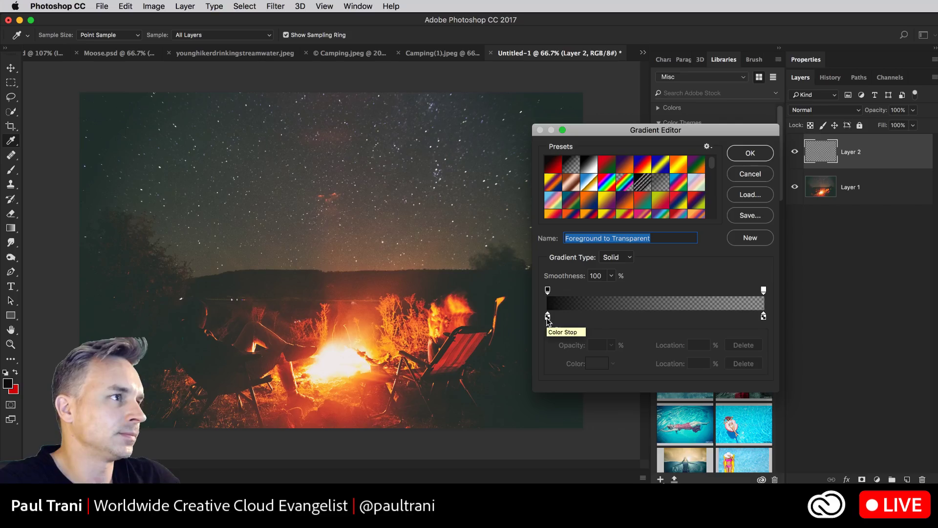
Move the gradient's starting color stop to 21% and change its color to orange
{"action": "left_click_drag", "start_coordinate": [548, 317], "coordinate": [593, 318]}
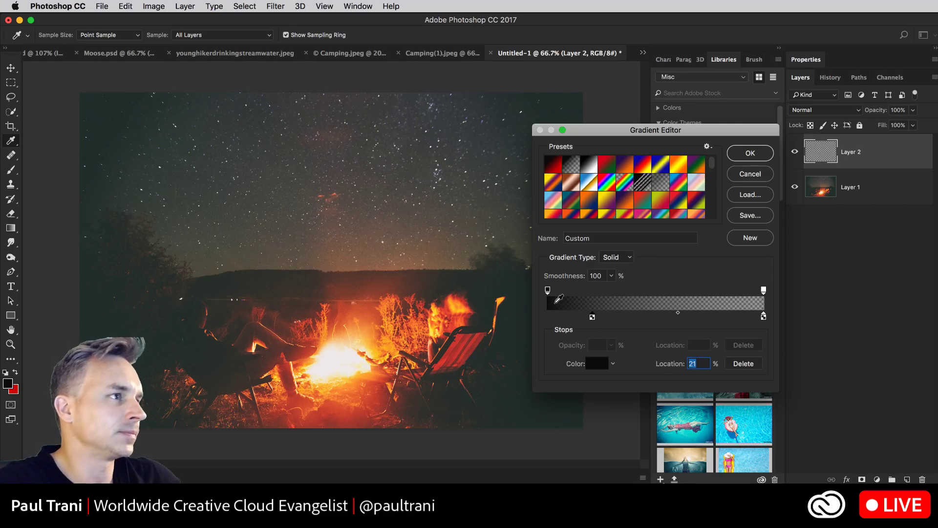
{"action": "double_click", "coordinate": [592, 318]}
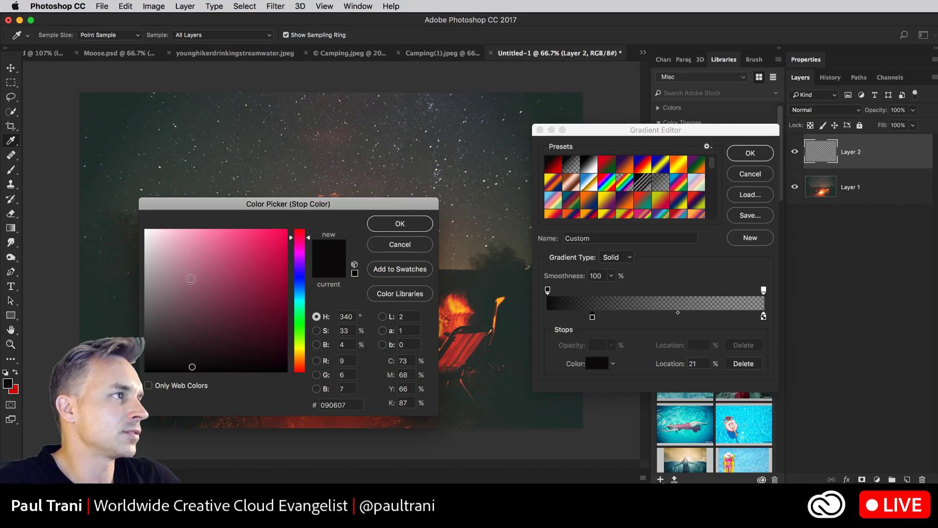
{"action": "left_click", "coordinate": [282, 249]}
{"action": "left_click_drag", "start_coordinate": [296, 254], "coordinate": [296, 381]}
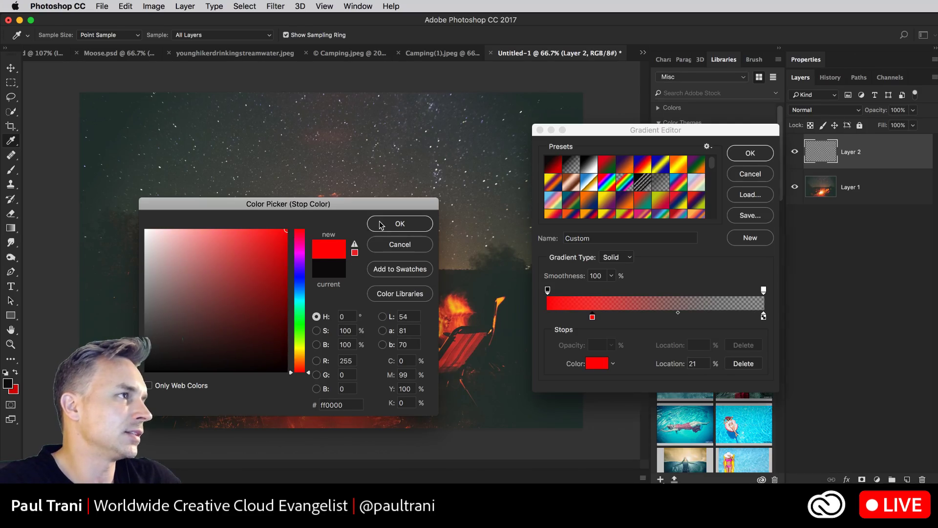
{"action": "left_click", "coordinate": [380, 223]}
{"action": "left_click", "coordinate": [592, 367]}
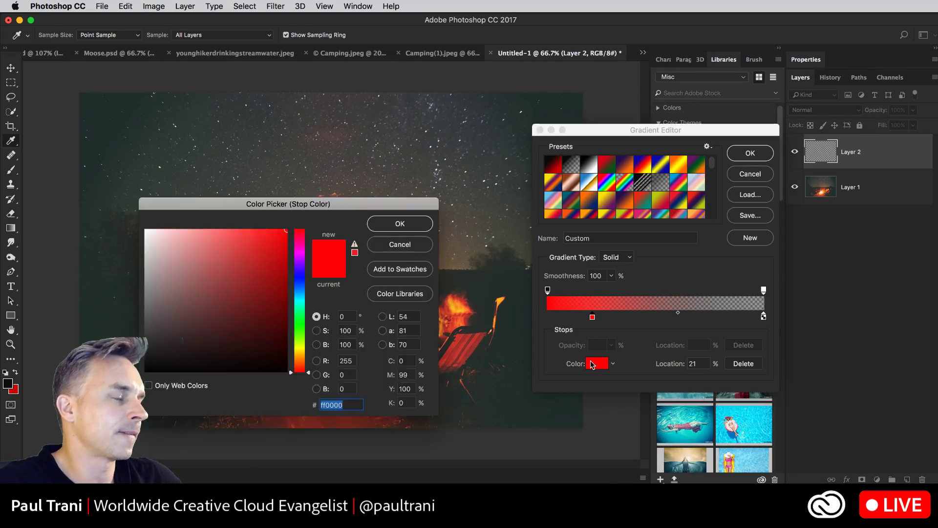
{"action": "left_click_drag", "start_coordinate": [292, 345], "coordinate": [294, 360]}
{"action": "left_click", "coordinate": [379, 224]}
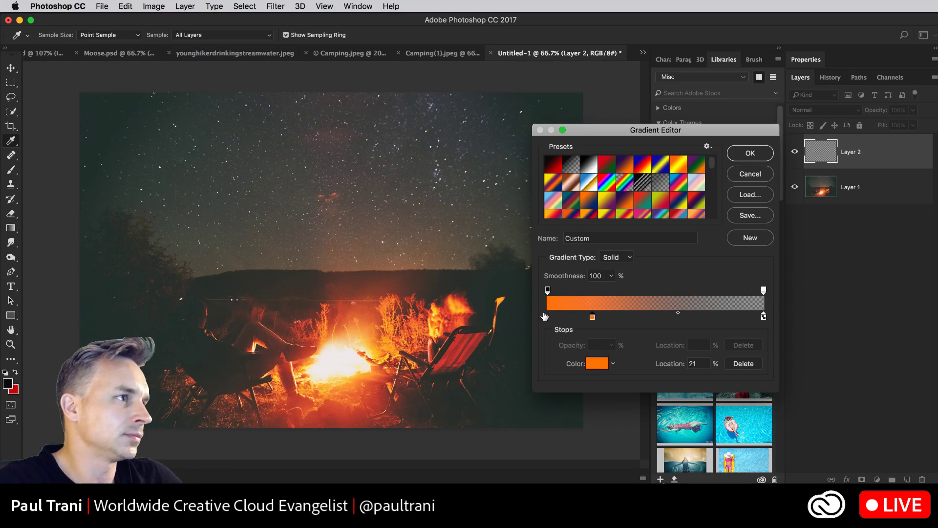
{"action": "key", "text": "alt"}
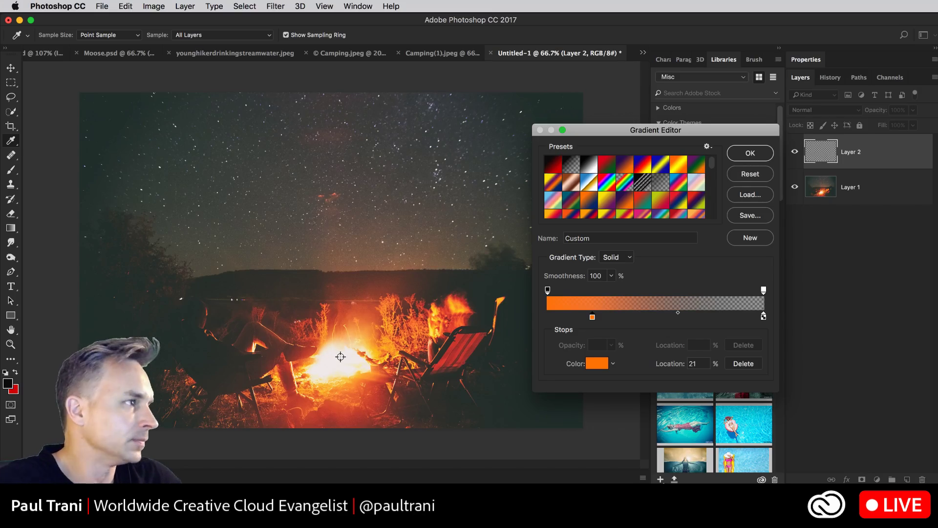
{"action": "key", "text": "alt+space"}
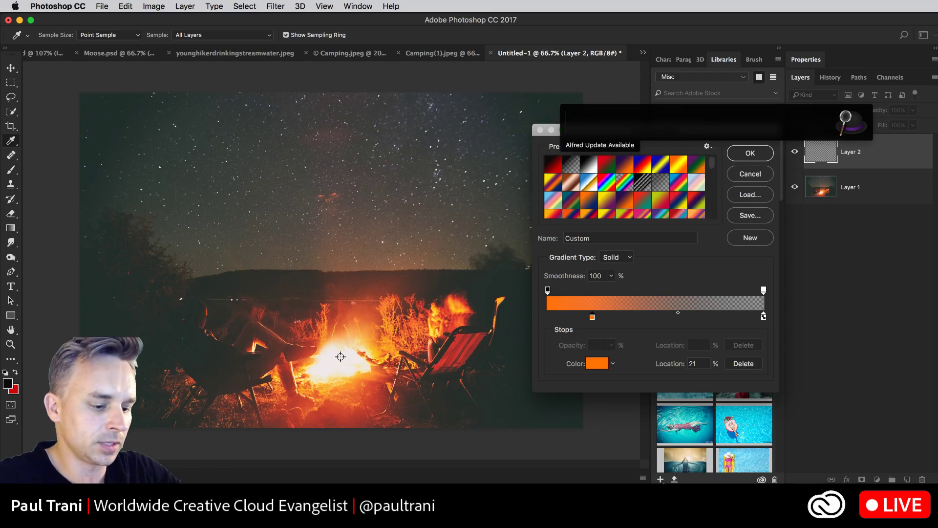
{"action": "key", "text": "Escape"}
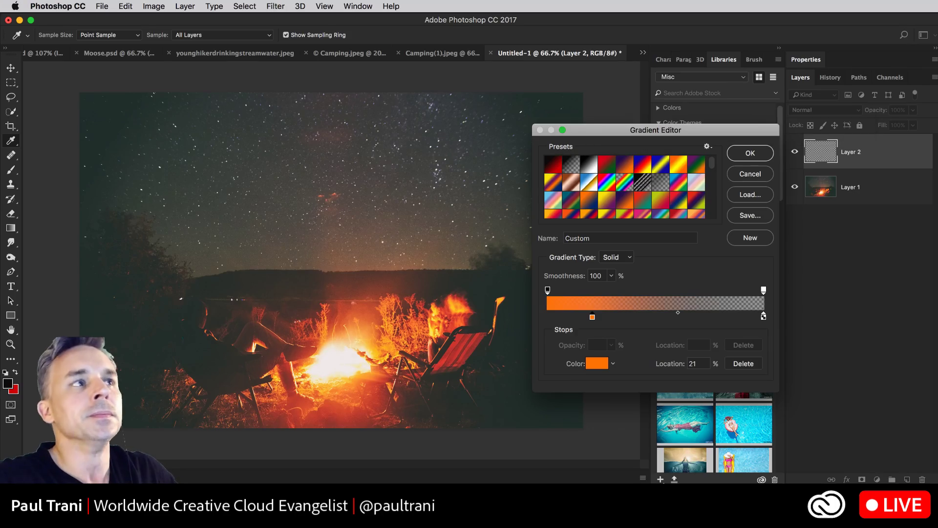
Add a yellow (fff000) color stop at 0% and apply the custom yellow-to-orange-to-transparent gradient
{"action": "left_click_drag", "start_coordinate": [556, 316], "coordinate": [548, 318]}
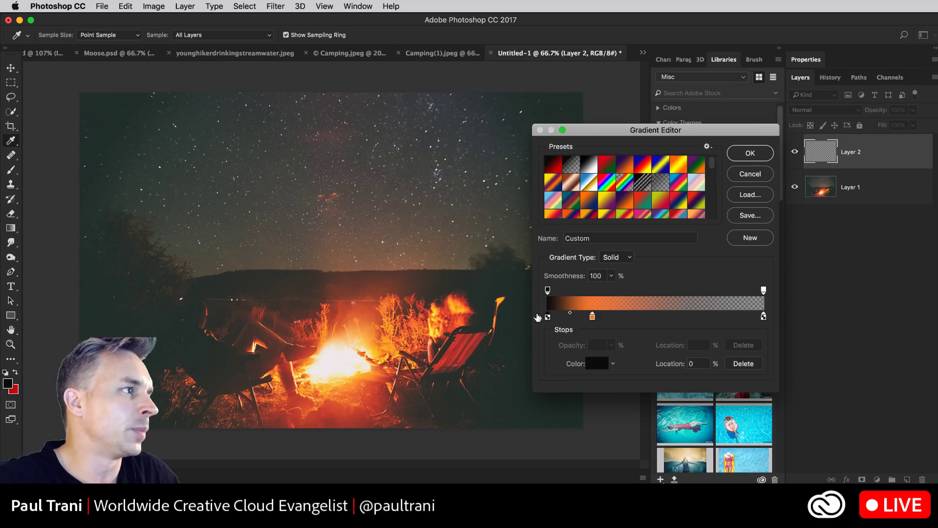
{"action": "double_click", "coordinate": [548, 317]}
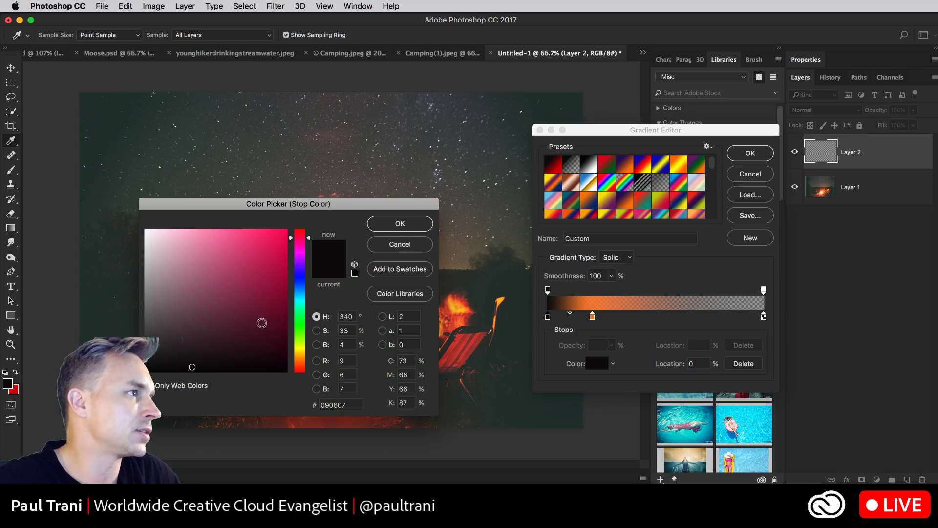
{"action": "left_click", "coordinate": [299, 352]}
{"action": "left_click_drag", "start_coordinate": [252, 329], "coordinate": [287, 229]}
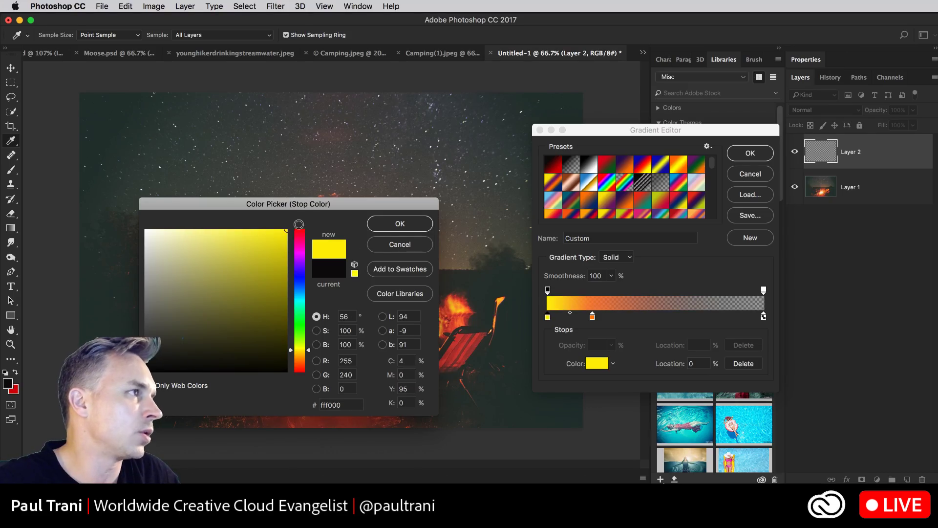
{"action": "left_click", "coordinate": [377, 225]}
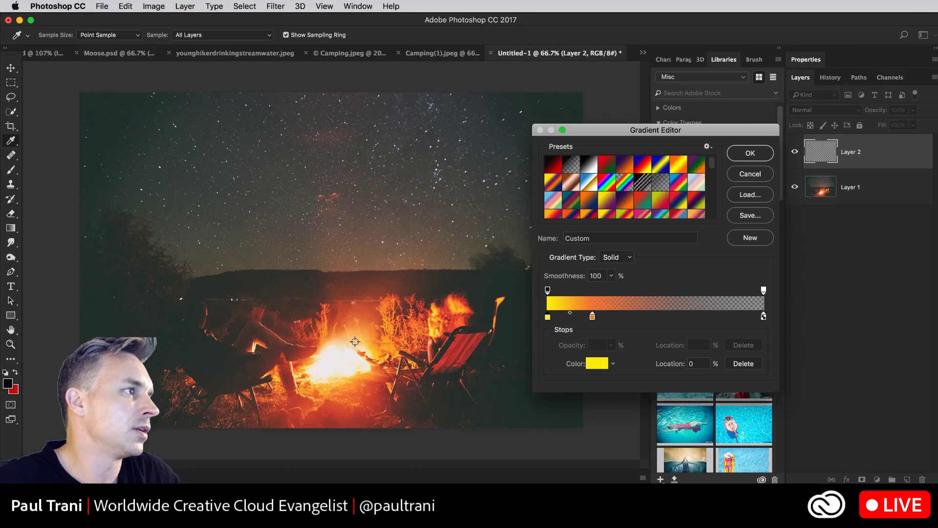
{"action": "left_click", "coordinate": [750, 154]}
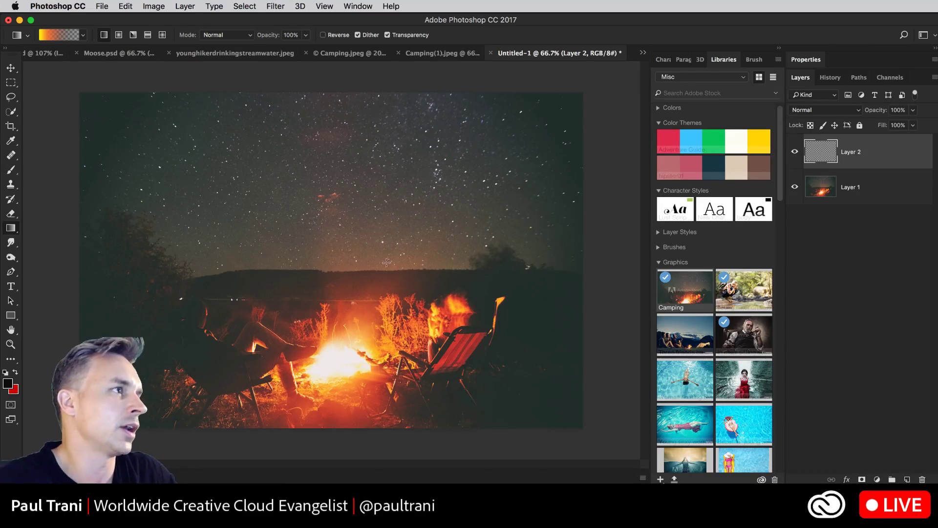
Switch from a linear to a radial gradient and draw a round glow in the sky above the campfire on the new layer
{"action": "left_click_drag", "start_coordinate": [369, 234], "coordinate": [448, 238]}
{"action": "key", "text": "cmd+z"}
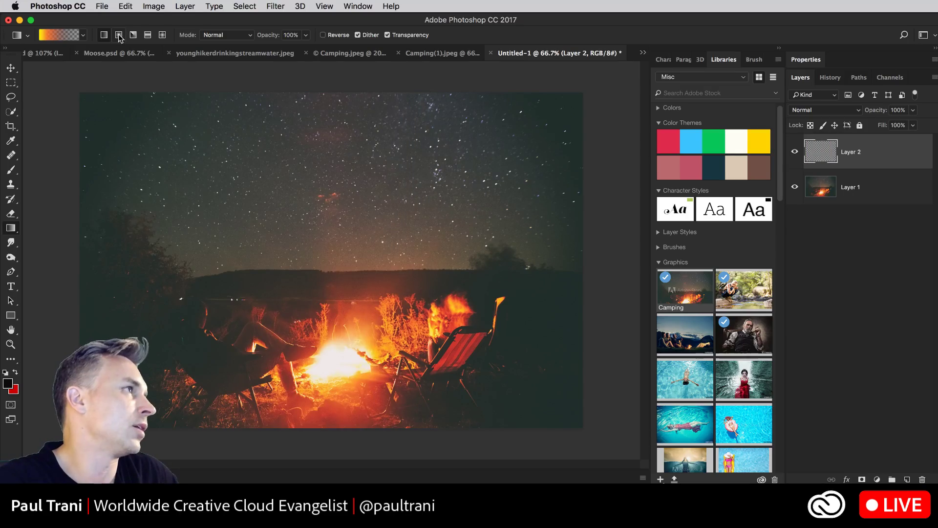
{"action": "left_click", "coordinate": [119, 34]}
{"action": "left_click_drag", "start_coordinate": [338, 236], "coordinate": [431, 239]}
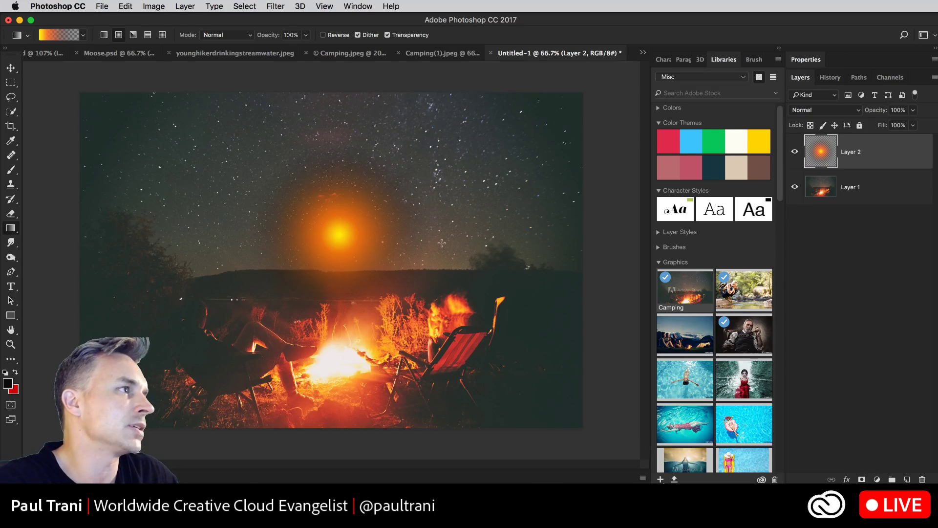
{"action": "left_click", "coordinate": [11, 68]}
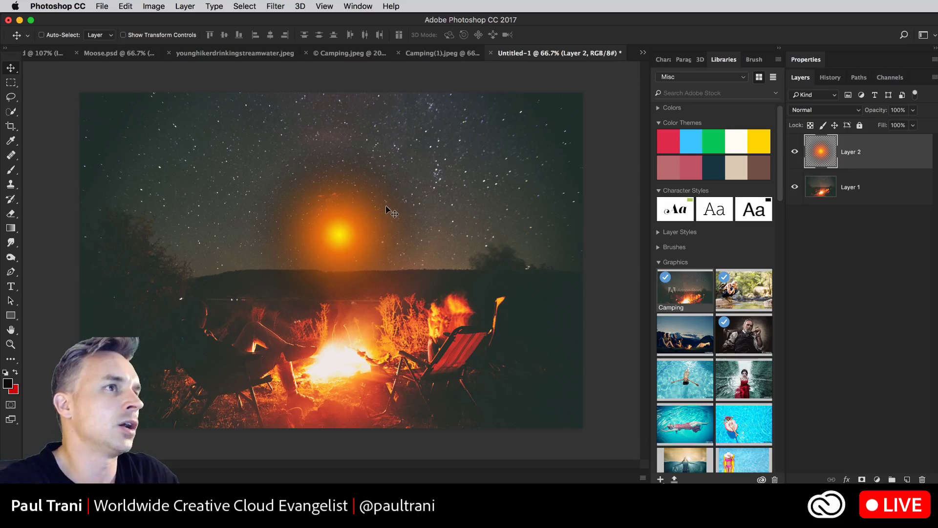
Rename the gradient layer as glow and the campfire image layer as bkgd
{"action": "double_click", "coordinate": [844, 152]}
{"action": "type", "text": "glo"}
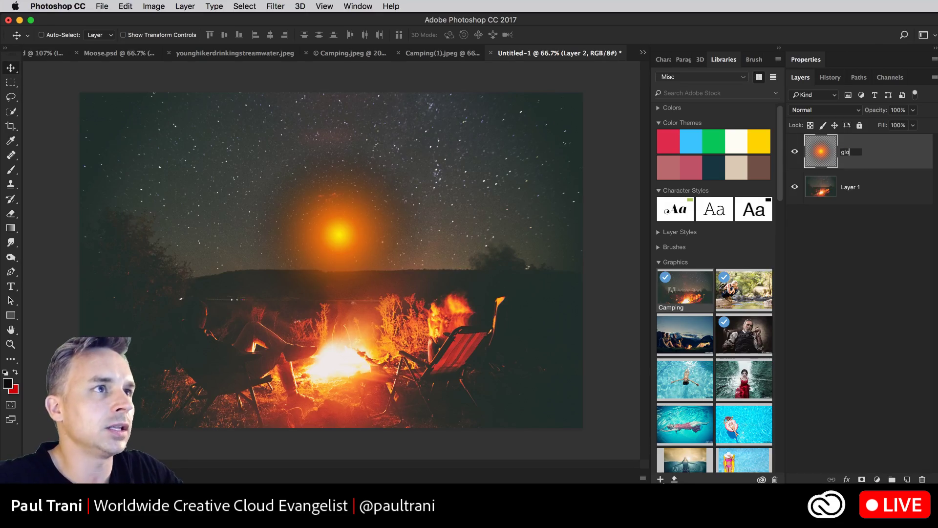
{"action": "type", "text": "w"}
{"action": "key", "text": "Return"}
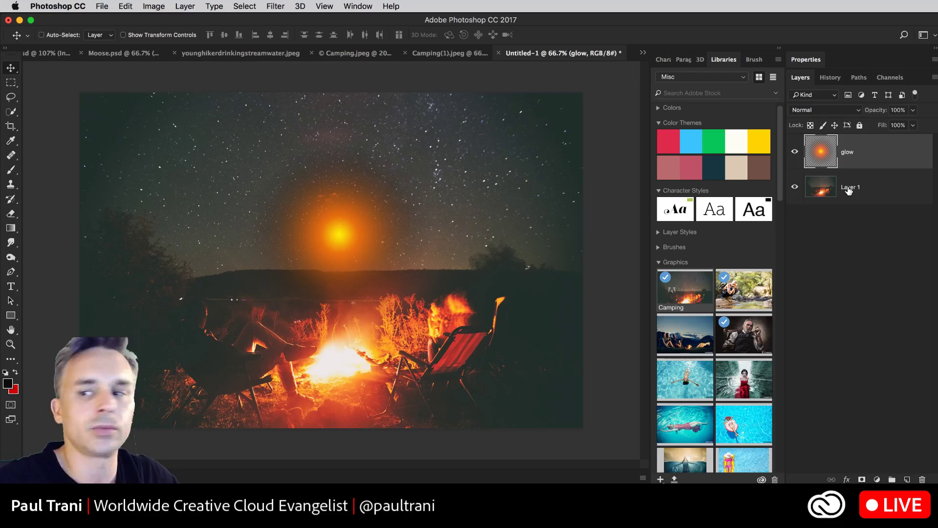
{"action": "double_click", "coordinate": [848, 188]}
{"action": "type", "text": "d"}
{"action": "key", "text": "Return"}
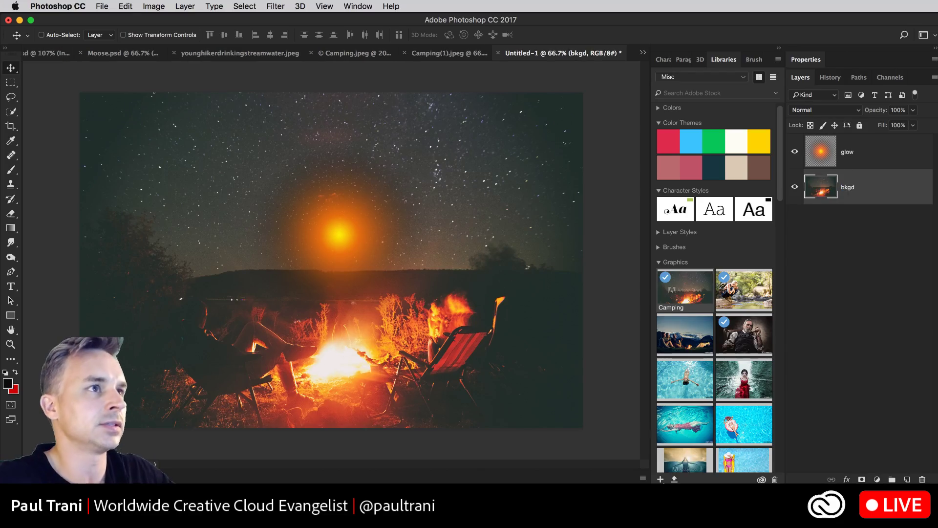
Move the glow down onto the campfire and set the glow layer's blend mode to Screen
{"action": "left_click", "coordinate": [834, 155]}
{"action": "left_click_drag", "start_coordinate": [355, 214], "coordinate": [356, 320]}
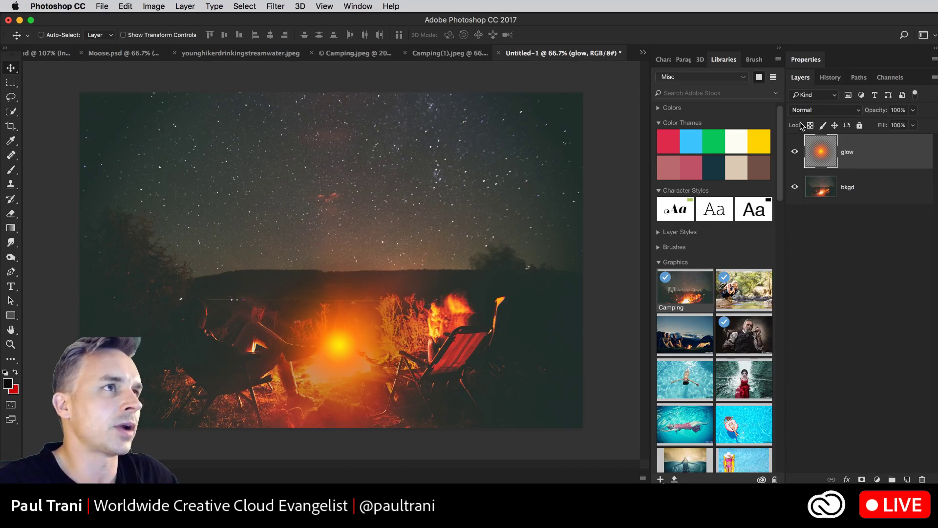
{"action": "left_click", "coordinate": [809, 109]}
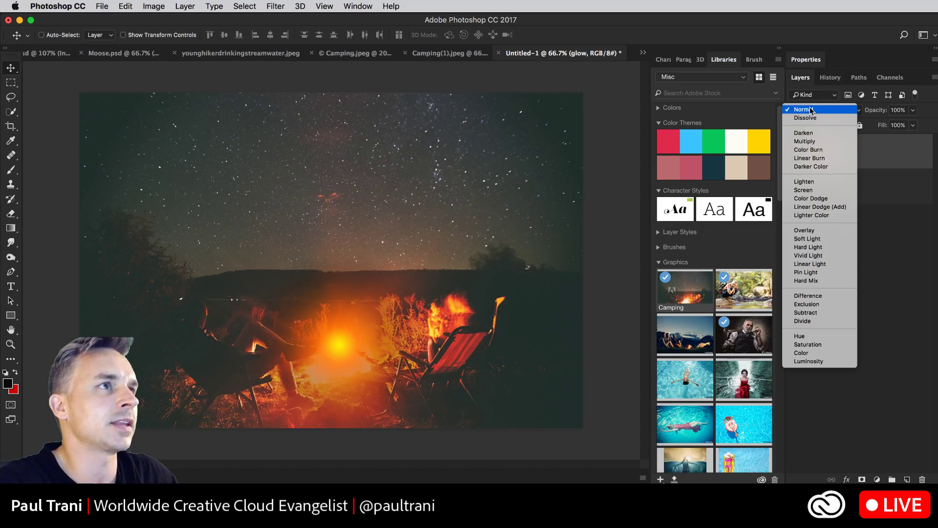
{"action": "left_click", "coordinate": [810, 134]}
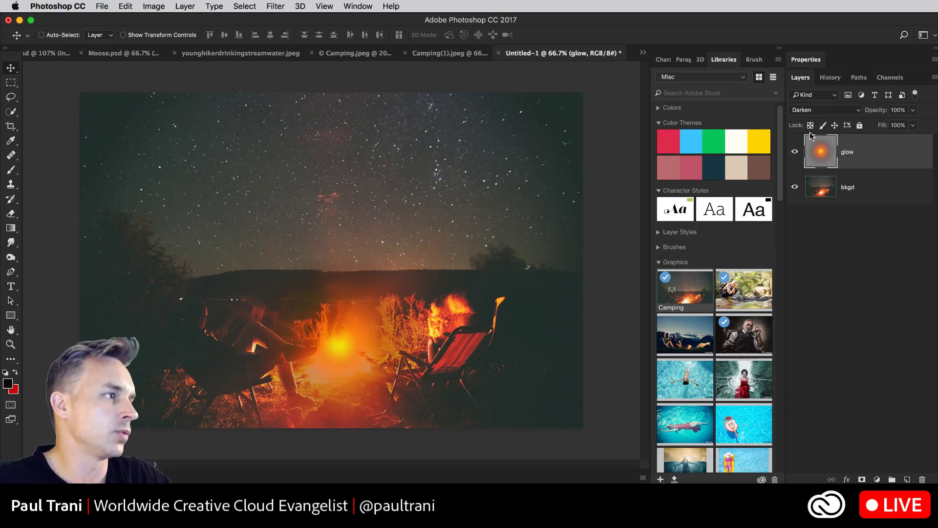
{"action": "key", "text": "shift+plus"}
{"action": "key", "text": "shift+plus"}
{"action": "key", "text": "shift+plus"}
{"action": "key", "text": "shift+plus"}
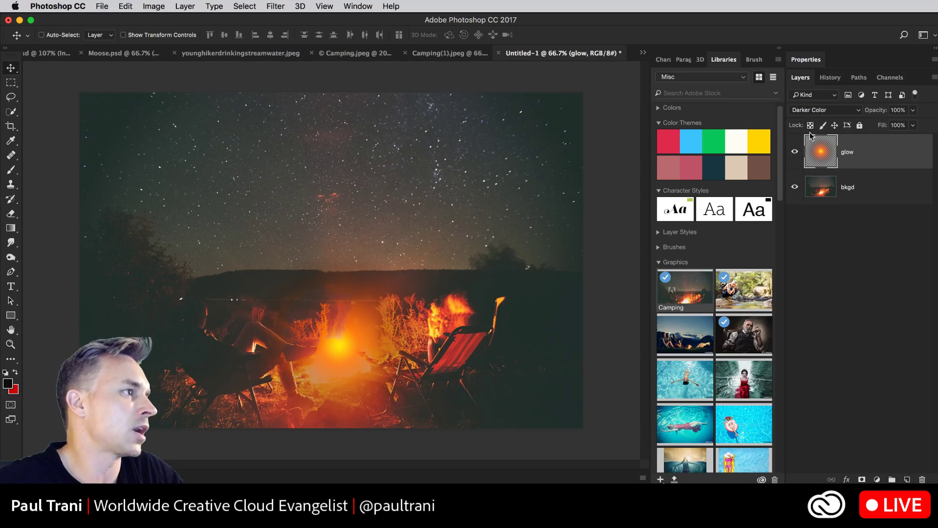
{"action": "key", "text": "shift+plus"}
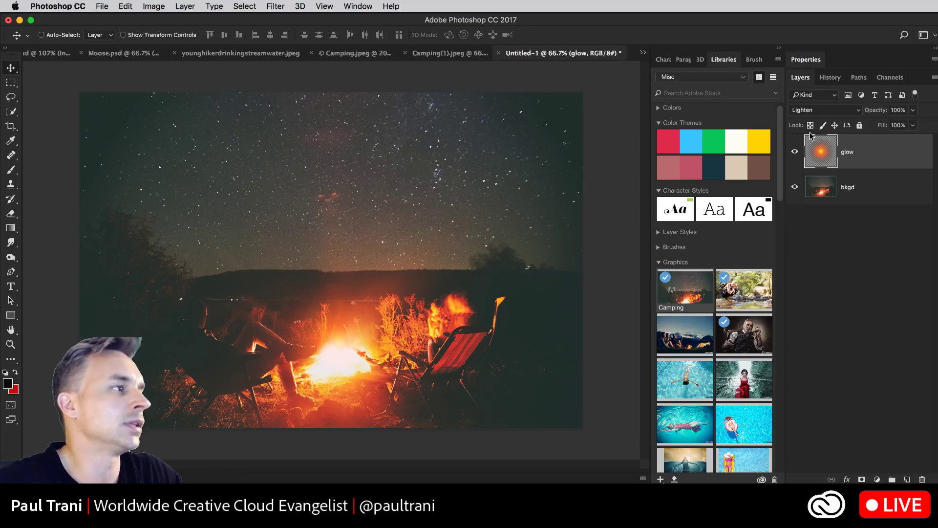
{"action": "key", "text": "shift+plus"}
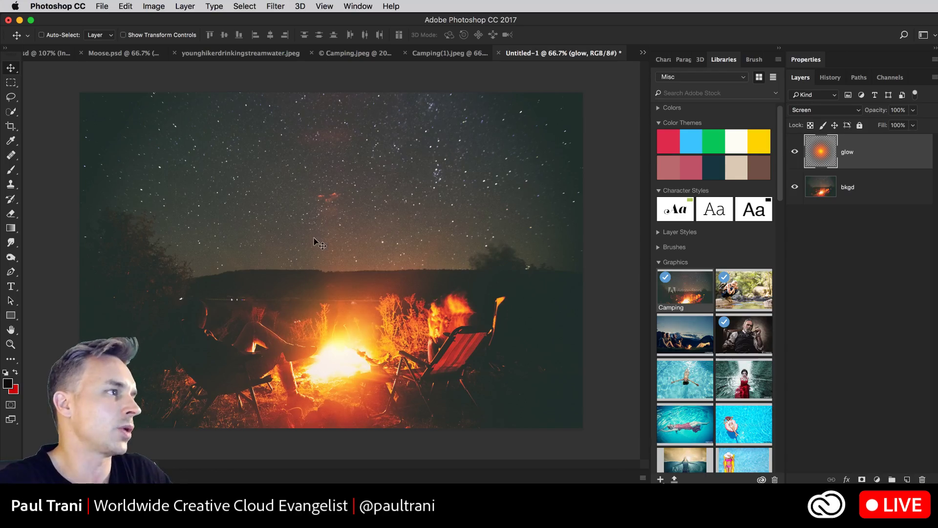
Enlarge the glow with Free Transform and position it around the campfire's flames
{"action": "left_click_drag", "start_coordinate": [317, 354], "coordinate": [321, 329]}
{"action": "key", "text": "super+t"}
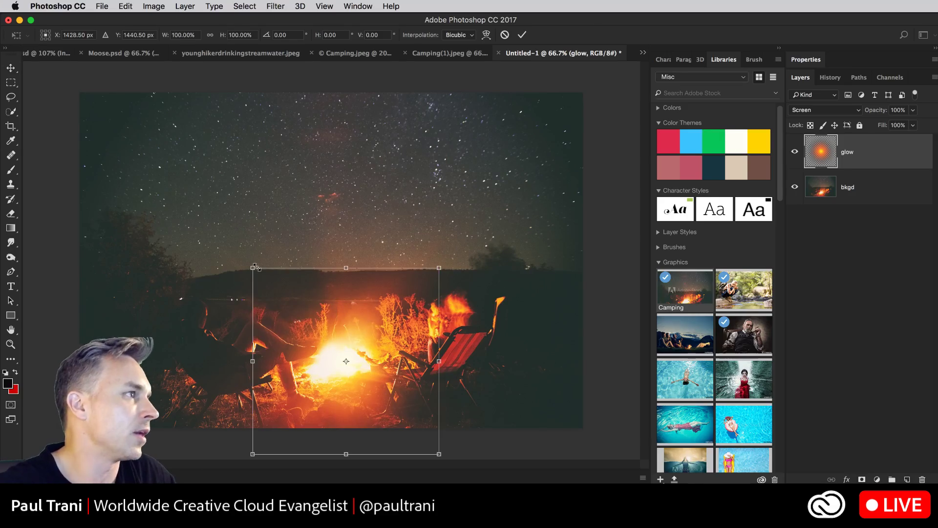
{"action": "left_click_drag", "start_coordinate": [252, 268], "coordinate": [227, 227]}
{"action": "left_click_drag", "start_coordinate": [289, 313], "coordinate": [315, 337]}
{"action": "key", "text": "Return"}
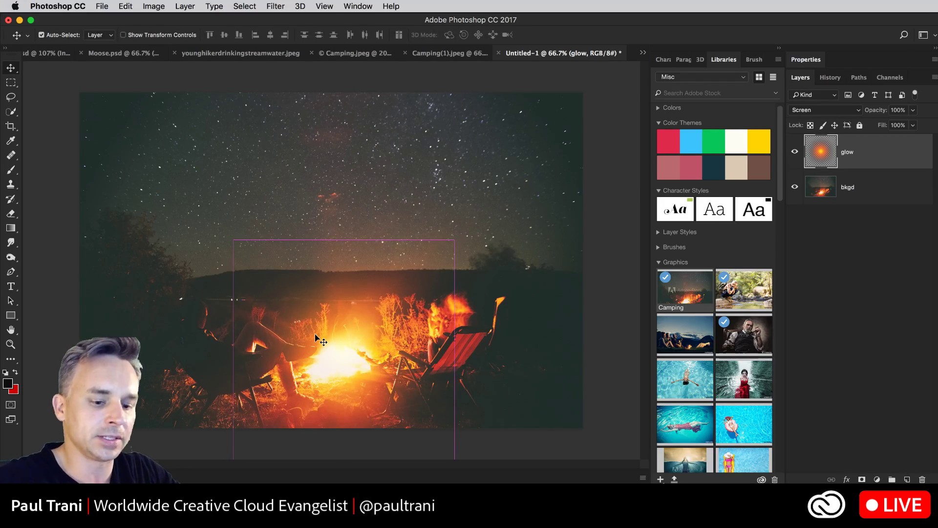
{"action": "scroll", "coordinate": [318, 336], "scroll_direction": "up", "scroll_amount": 3}
{"action": "left_click_drag", "start_coordinate": [318, 335], "coordinate": [289, 226]}
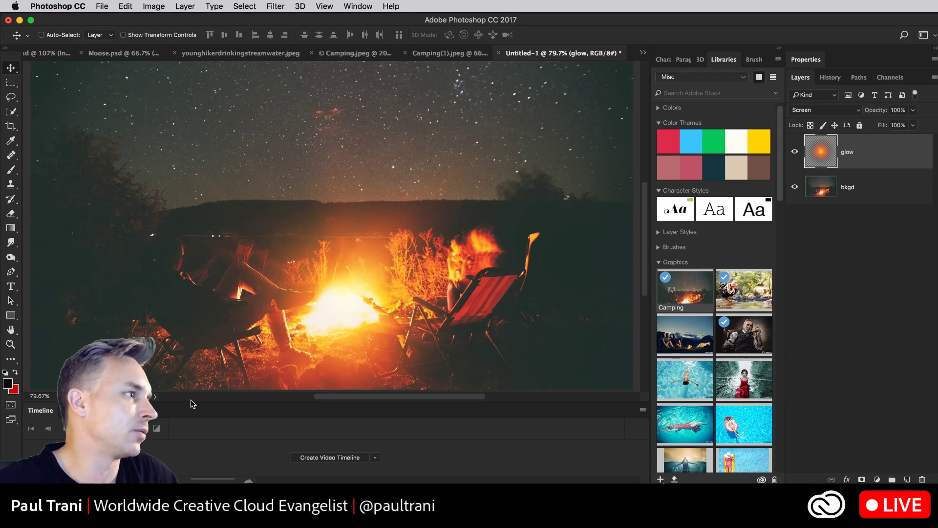
Enlarge the Timeline panel, create a video timeline for the document, and expand the glow track's animation properties
{"action": "left_click", "coordinate": [356, 5]}
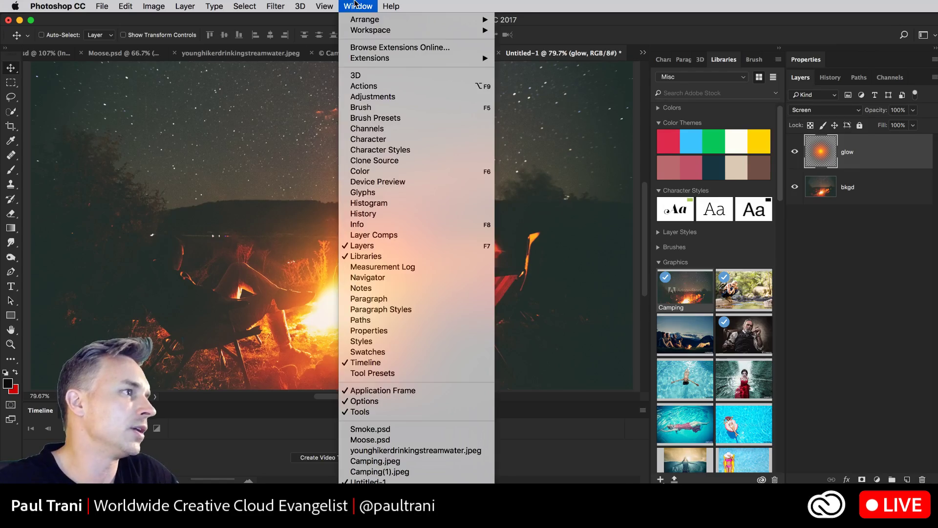
{"action": "left_click", "coordinate": [268, 380]}
{"action": "left_click_drag", "start_coordinate": [262, 402], "coordinate": [269, 323]}
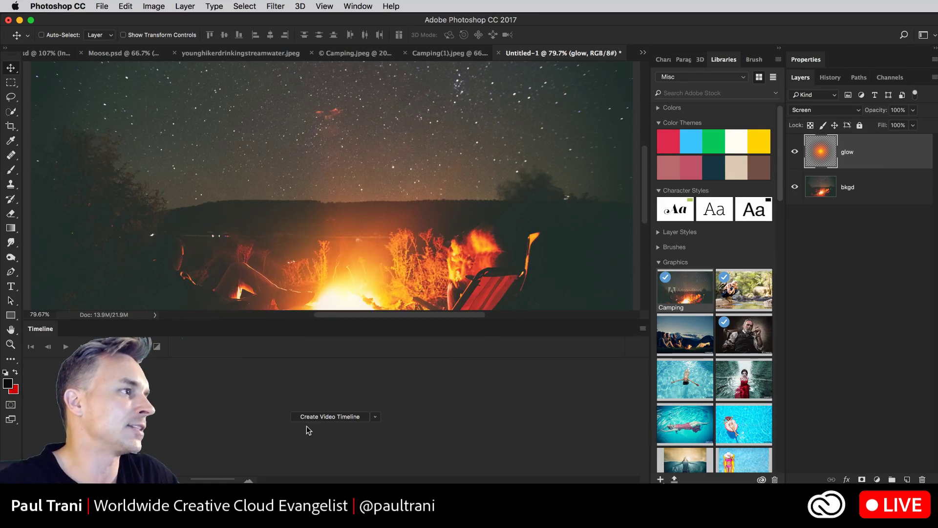
{"action": "left_click", "coordinate": [344, 419]}
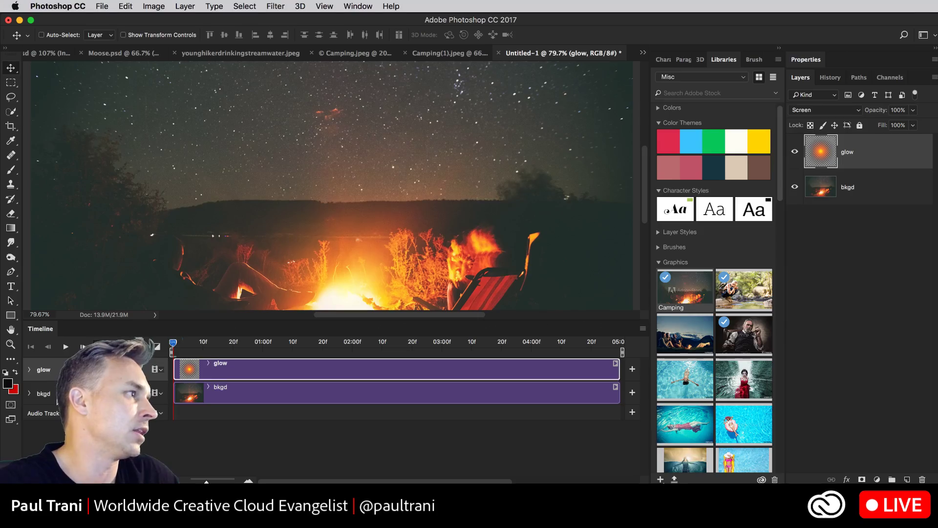
{"action": "left_click", "coordinate": [33, 394]}
{"action": "left_click", "coordinate": [33, 372]}
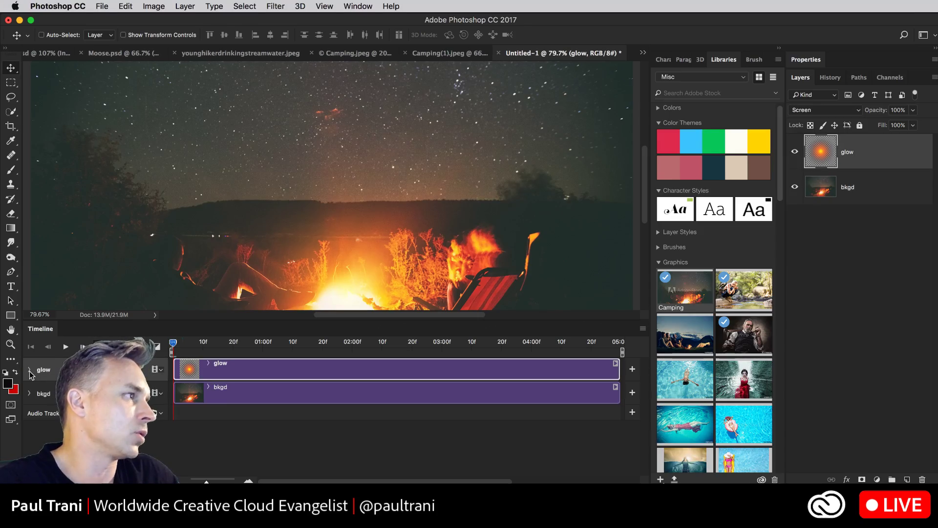
{"action": "left_click", "coordinate": [29, 371]}
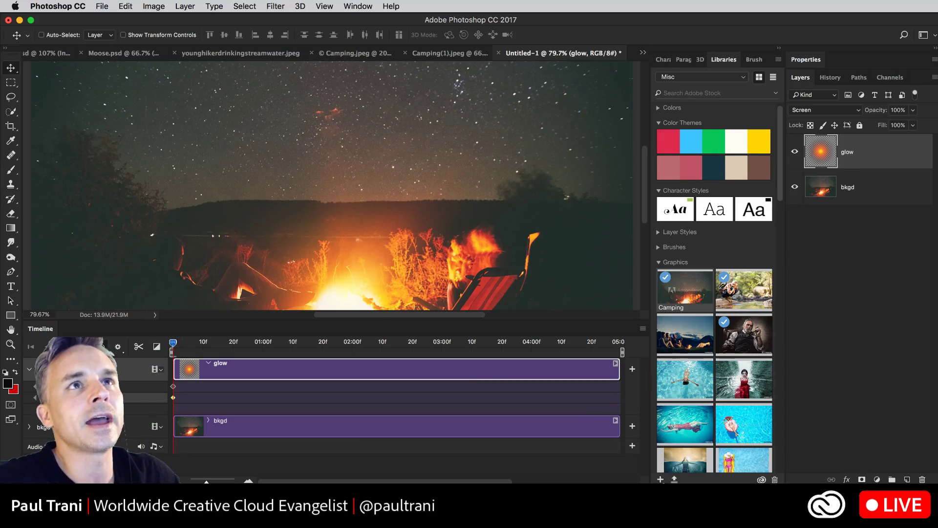
Find and launch the Zoom It screen-magnifier app through the Alfred launcher
{"action": "key", "text": "alt+space"}
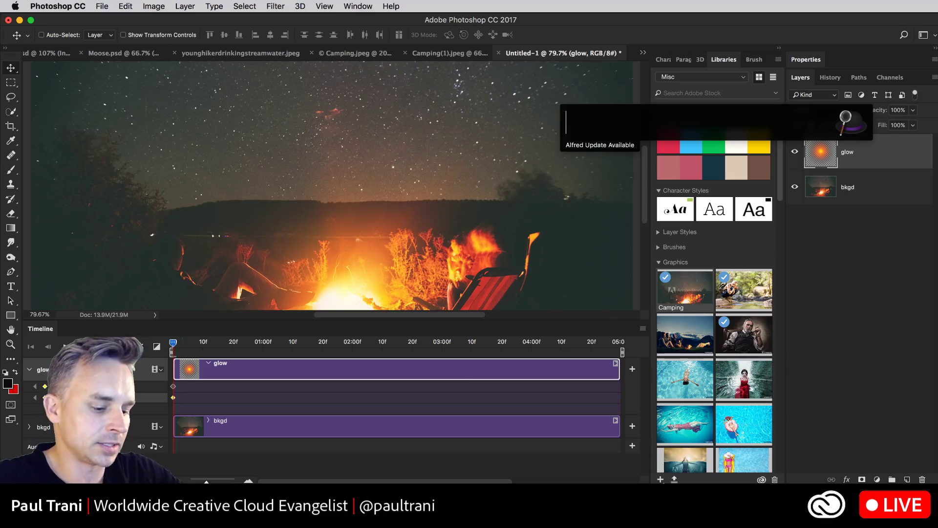
{"action": "type", "text": "ma"}
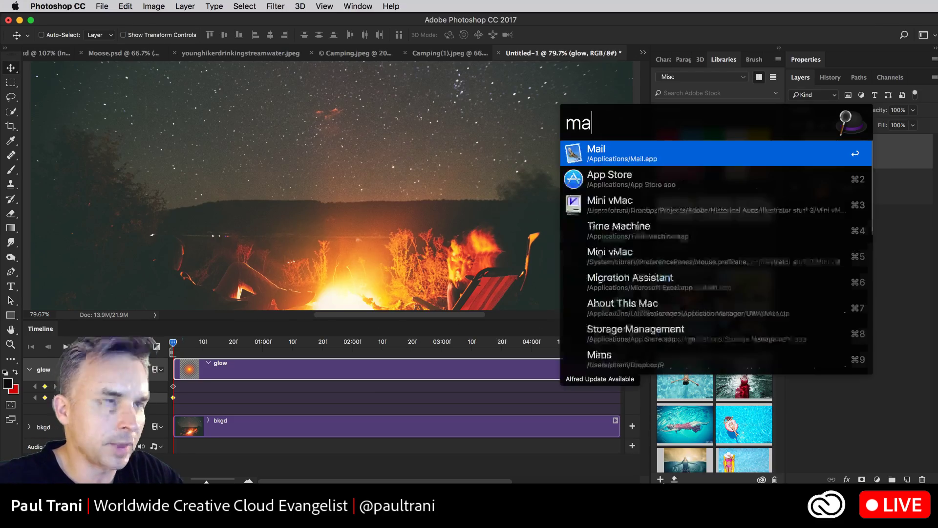
{"action": "type", "text": "gnify"}
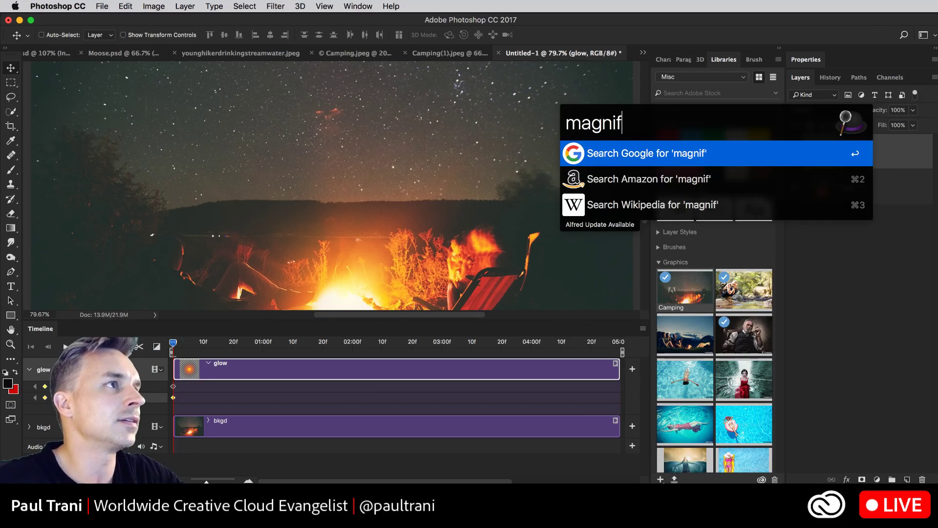
{"action": "key", "text": "BackSpace"}
{"action": "key", "text": "BackSpace"}
{"action": "key", "text": "BackSpace"}
{"action": "key", "text": "BackSpace"}
{"action": "key", "text": "BackSpace"}
{"action": "key", "text": "BackSpace"}
{"action": "key", "text": "BackSpace"}
{"action": "type", "text": "zoo"}
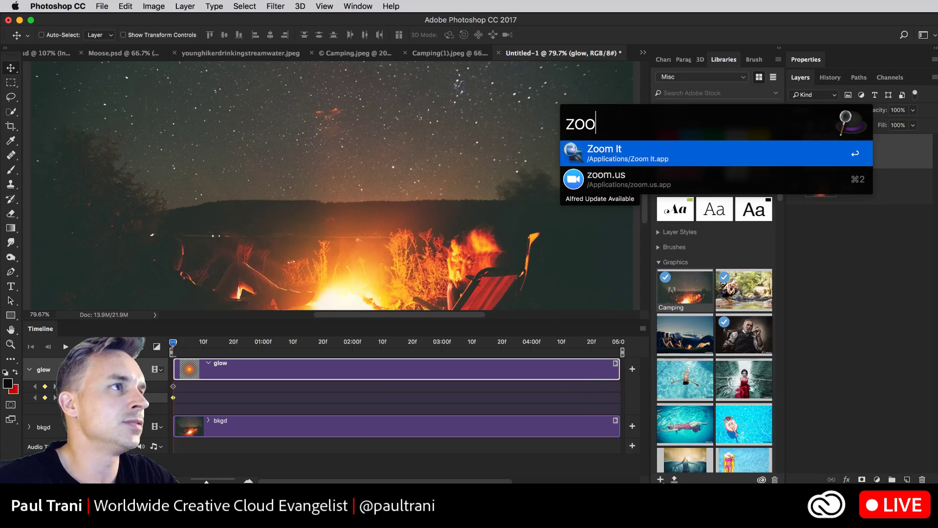
{"action": "key", "text": "Return"}
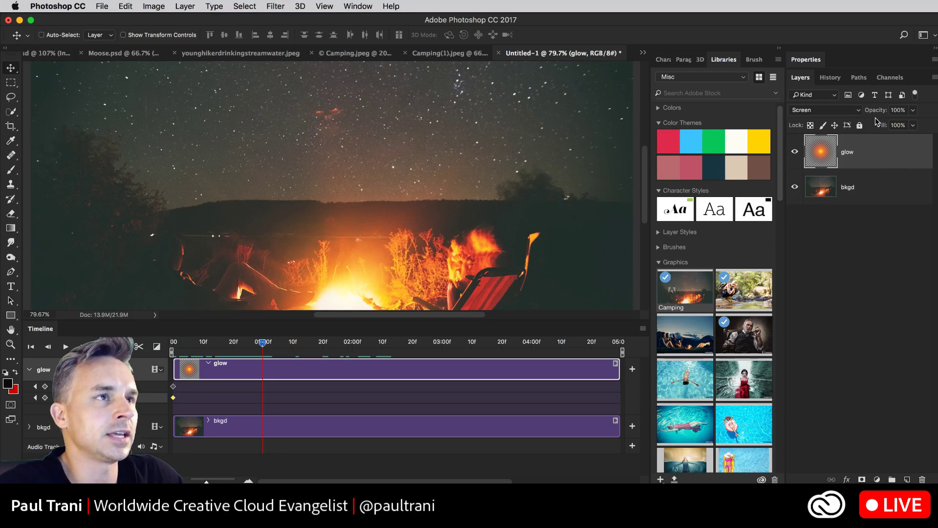
At the one-second mark, reduce the glow layer's opacity to 0% and move the glow slightly down to keyframe both properties
{"action": "left_click_drag", "start_coordinate": [871, 113], "coordinate": [853, 111]}
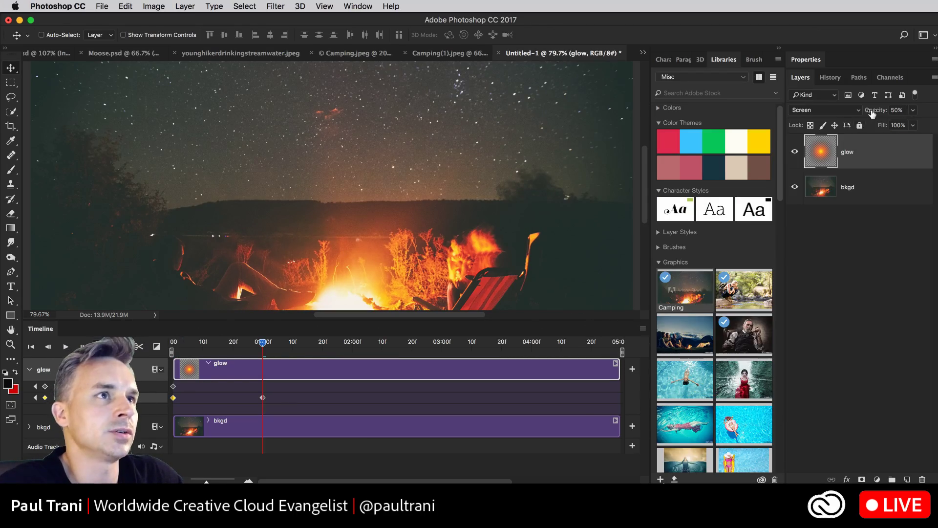
{"action": "left_click", "coordinate": [192, 217]}
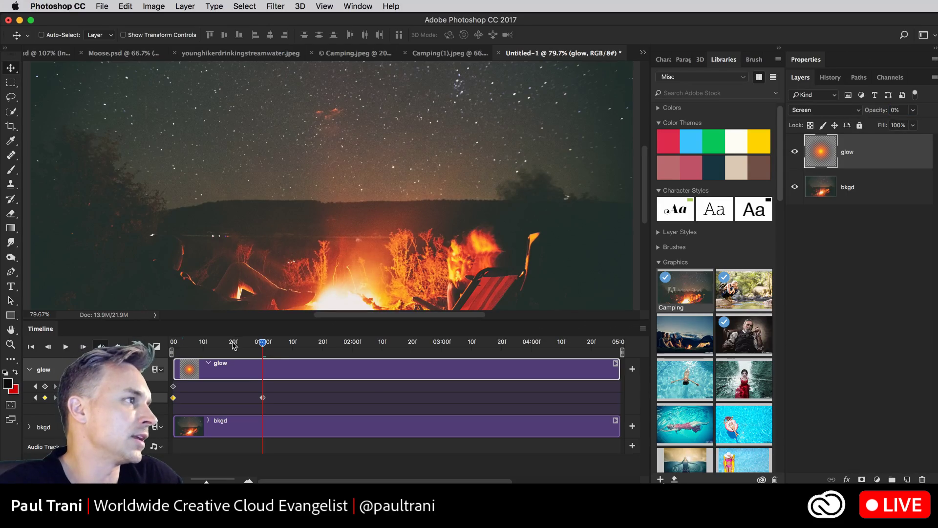
{"action": "left_click_drag", "start_coordinate": [350, 254], "coordinate": [349, 266]}
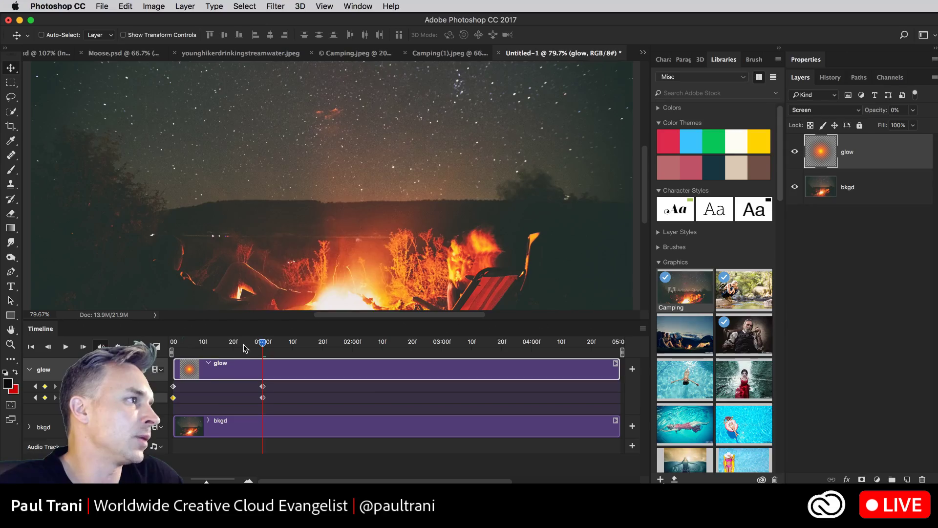
Just past two seconds, set the glow's opacity to 100% and paste a copy of its starting position keyframe there
{"action": "left_click_drag", "start_coordinate": [244, 348], "coordinate": [254, 346]}
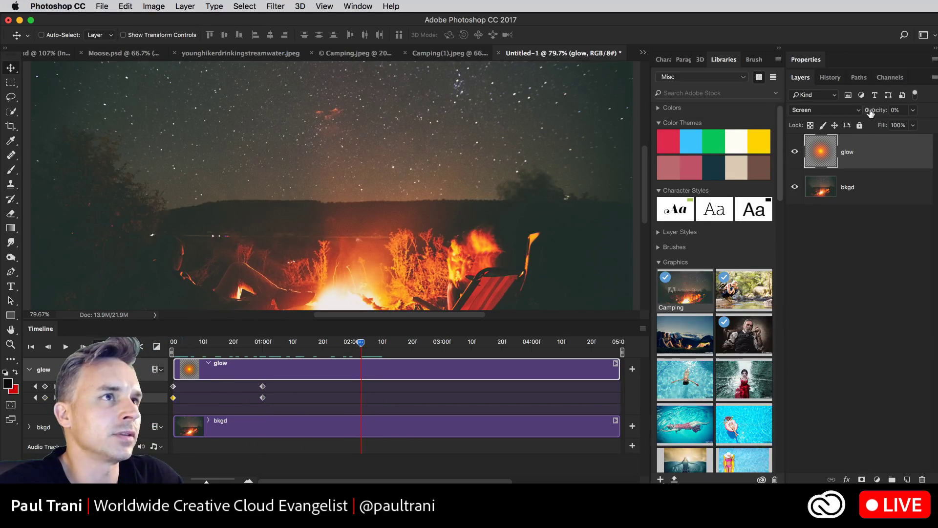
{"action": "key", "text": "Return"}
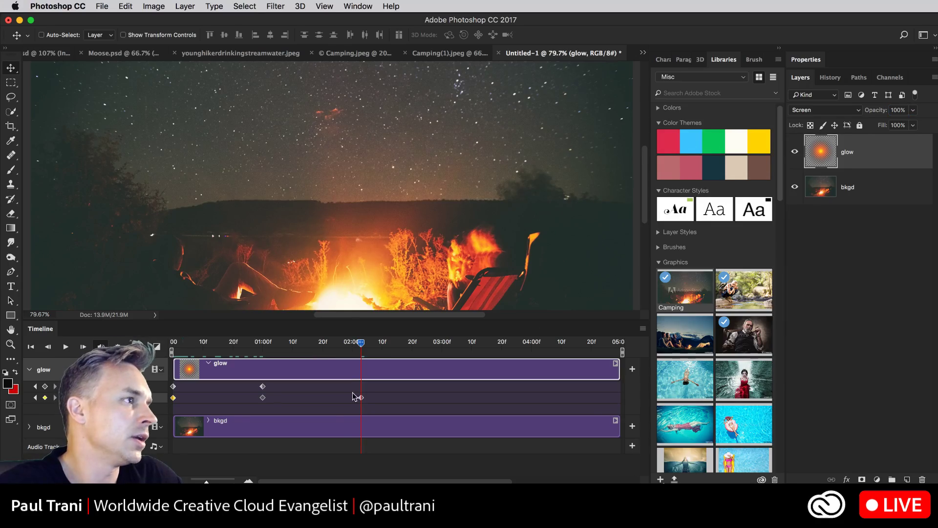
{"action": "right_click", "coordinate": [174, 389]}
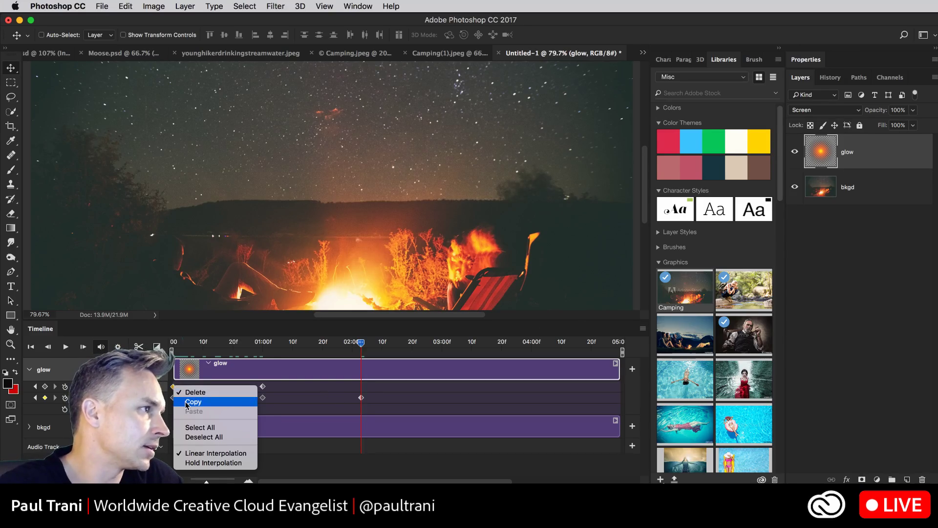
{"action": "left_click", "coordinate": [191, 392]}
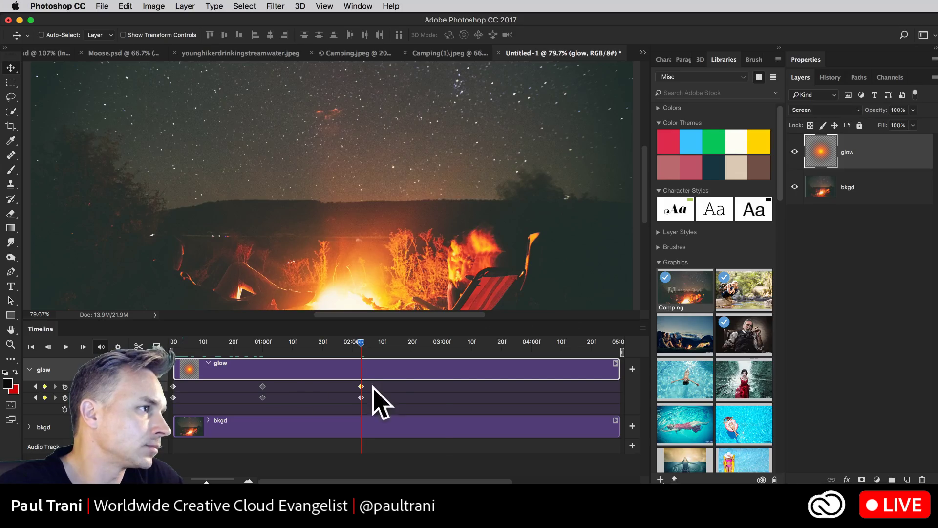
{"action": "right_click", "coordinate": [361, 386]}
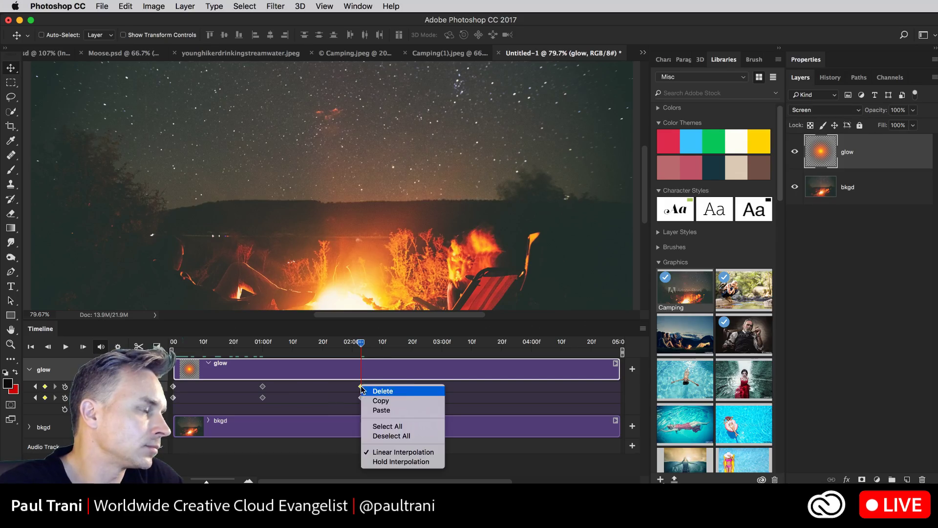
{"action": "left_click", "coordinate": [387, 413]}
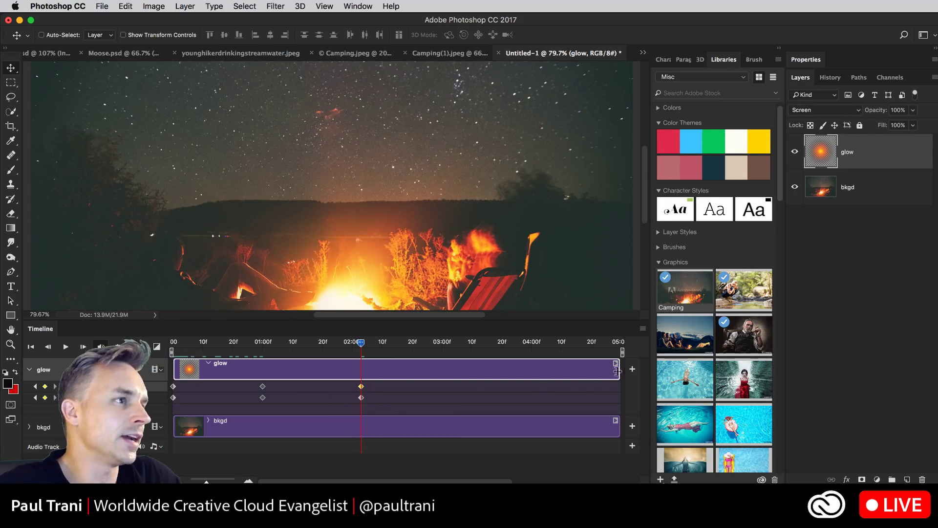
Shorten the work area to end at the last glow keyframes and play the animation from the start
{"action": "left_click_drag", "start_coordinate": [622, 351], "coordinate": [334, 344]}
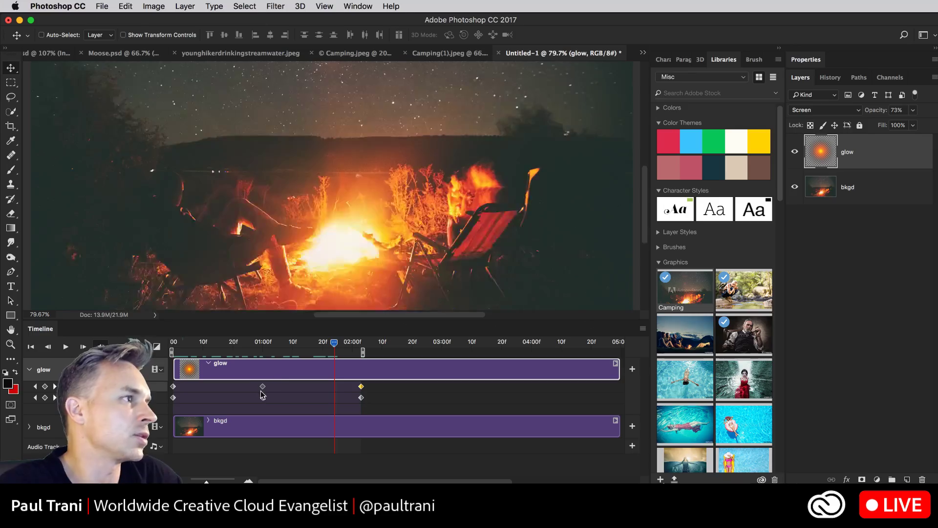
{"action": "left_click_drag", "start_coordinate": [249, 343], "coordinate": [116, 343]}
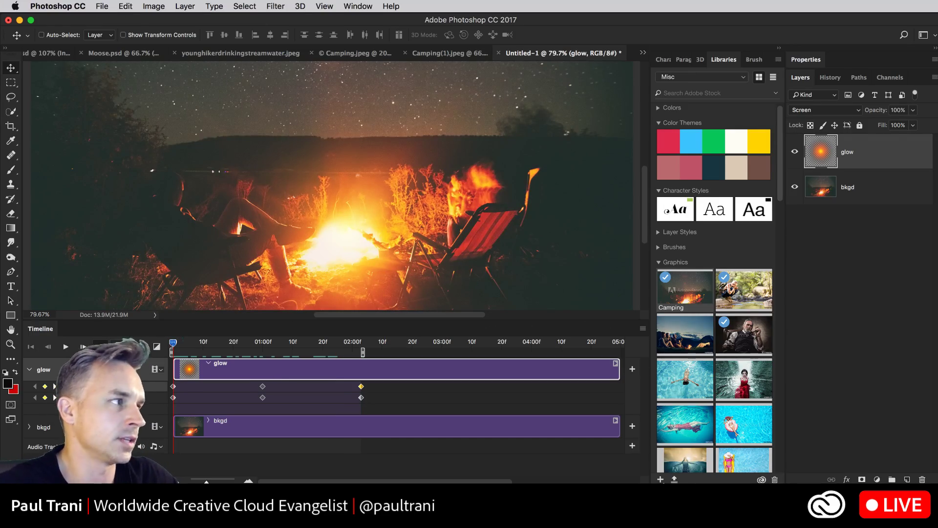
{"action": "left_click", "coordinate": [65, 348]}
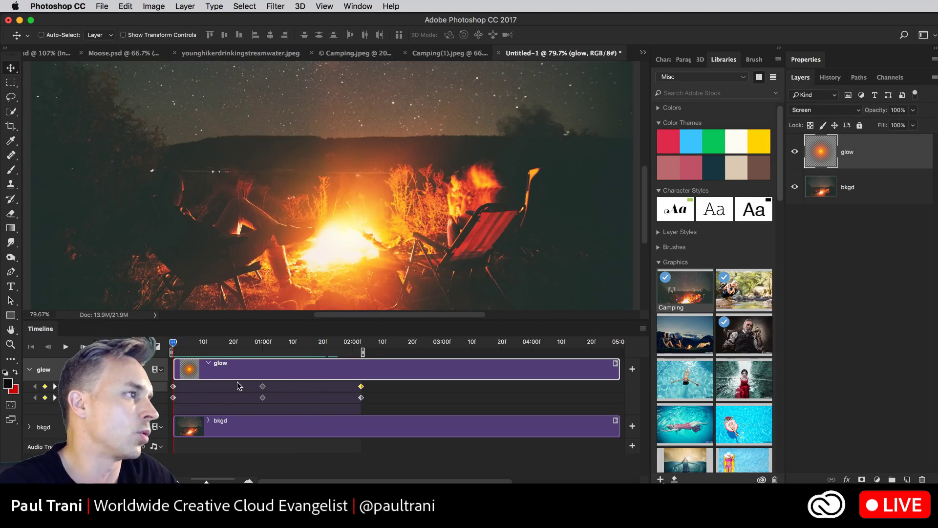
Set the glow layer's opacity to 0% at both its first and last opacity keyframes
{"action": "left_click", "coordinate": [173, 397]}
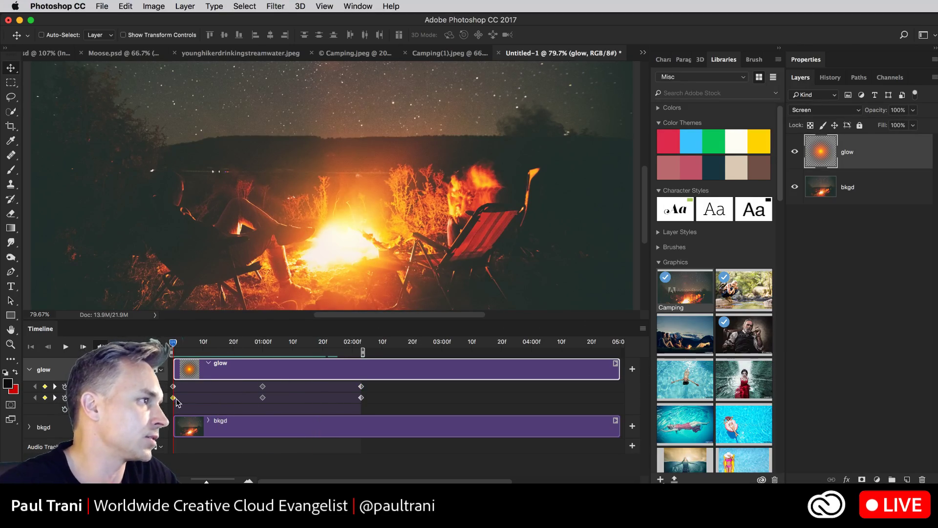
{"action": "double_click", "coordinate": [897, 110]}
{"action": "type", "text": "0"}
{"action": "key", "text": "Return"}
{"action": "left_click", "coordinate": [361, 342]}
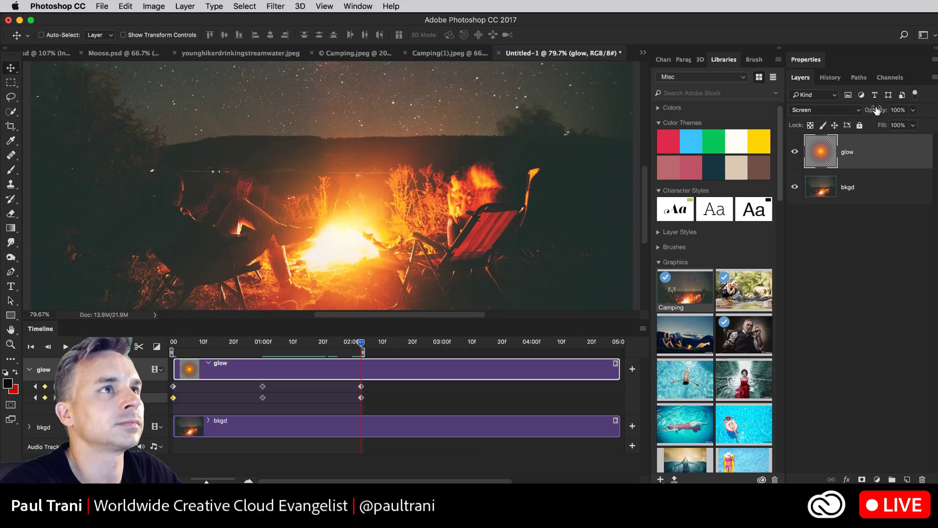
{"action": "double_click", "coordinate": [896, 110]}
{"action": "type", "text": "0"}
{"action": "key", "text": "Return"}
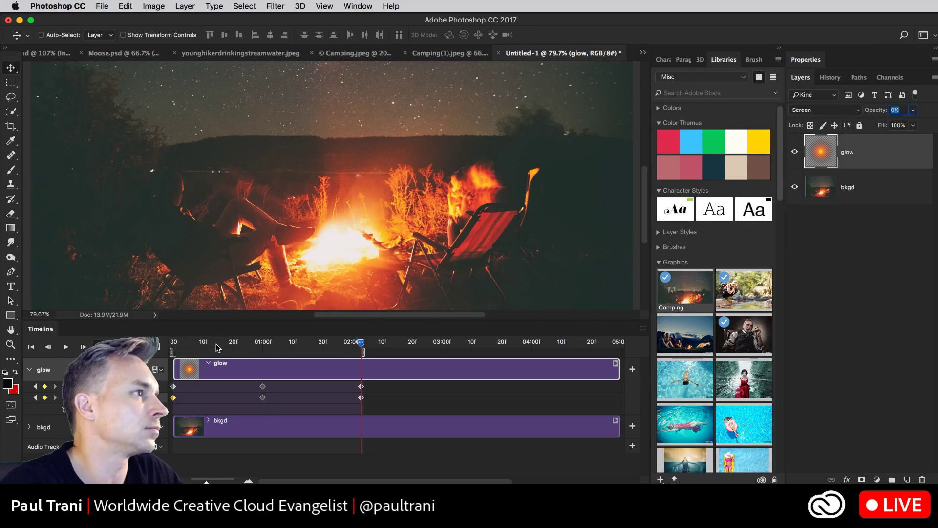
At the one-second keyframes, raise the glow layer's opacity to 99% and move the glow up above the flames
{"action": "left_click_drag", "start_coordinate": [266, 345], "coordinate": [262, 345]}
{"action": "left_click", "coordinate": [262, 398]}
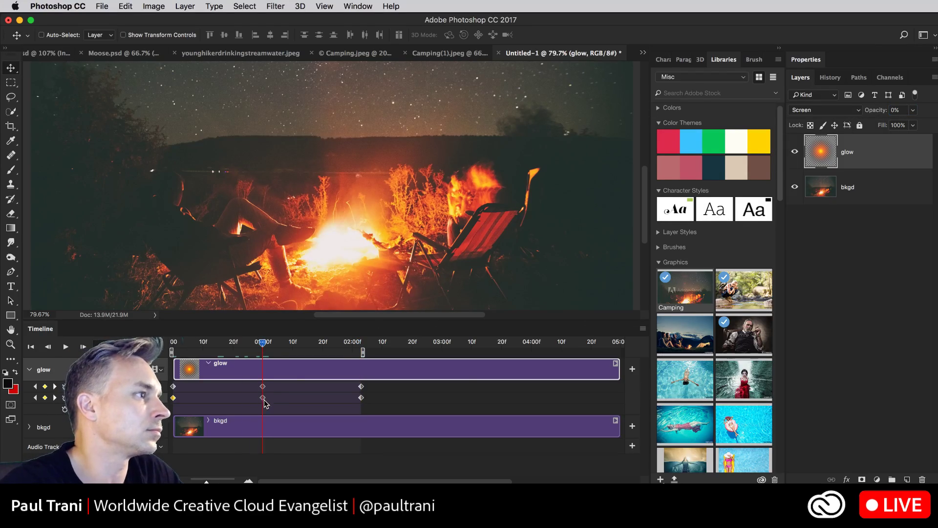
{"action": "left_click_drag", "start_coordinate": [878, 112], "coordinate": [928, 112]}
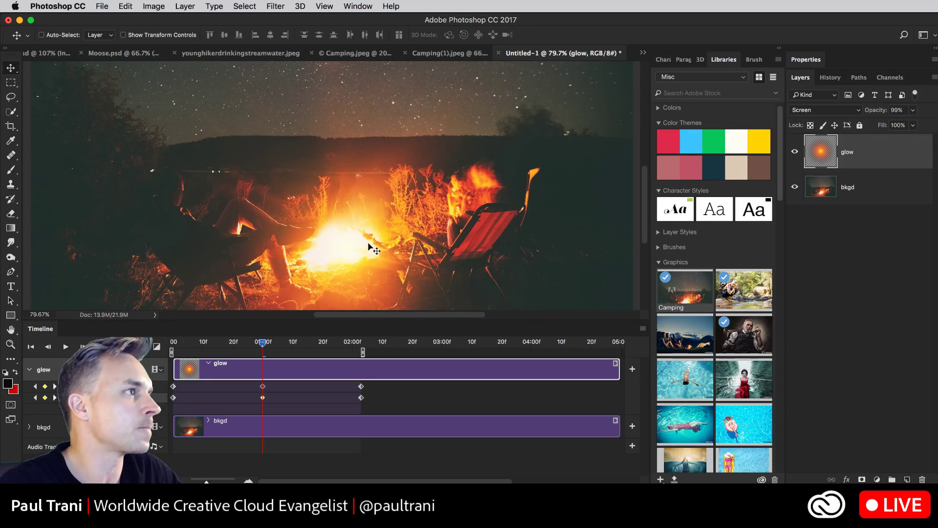
{"action": "left_click_drag", "start_coordinate": [367, 247], "coordinate": [354, 185]}
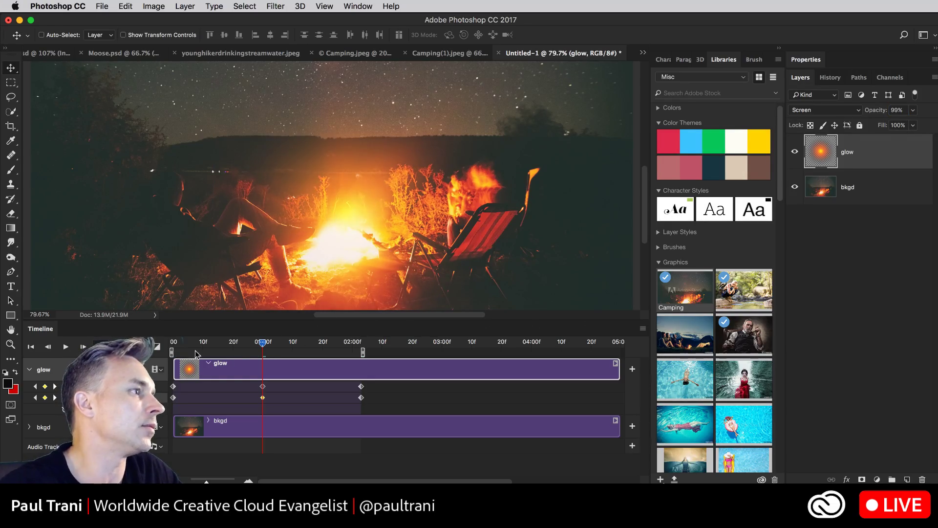
Play the glow animation from the first frame to check the flicker, and stop the playback
{"action": "left_click", "coordinate": [173, 341]}
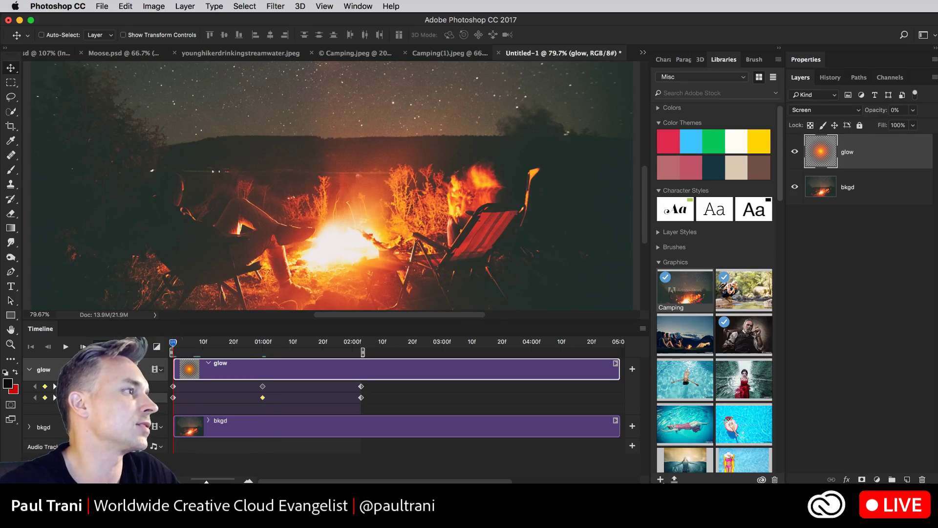
{"action": "left_click", "coordinate": [65, 347]}
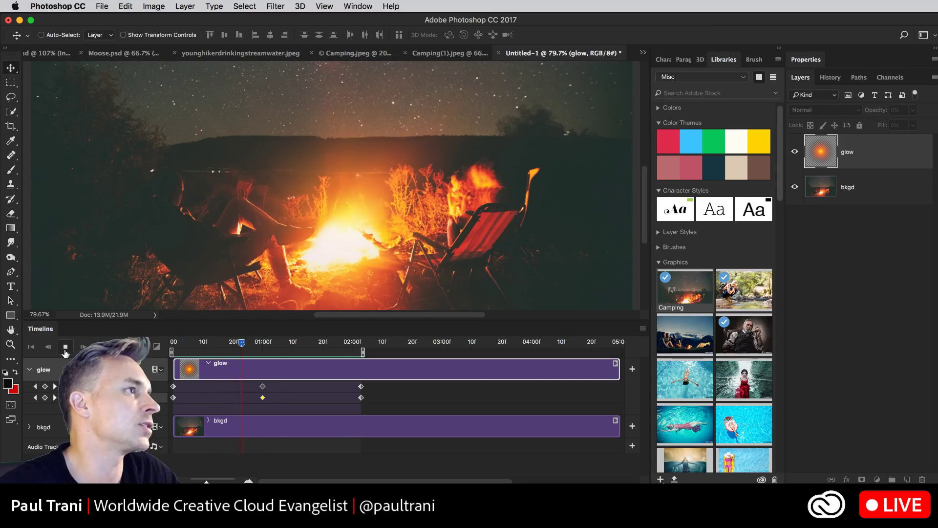
{"action": "left_click", "coordinate": [64, 351]}
{"action": "left_click", "coordinate": [65, 346]}
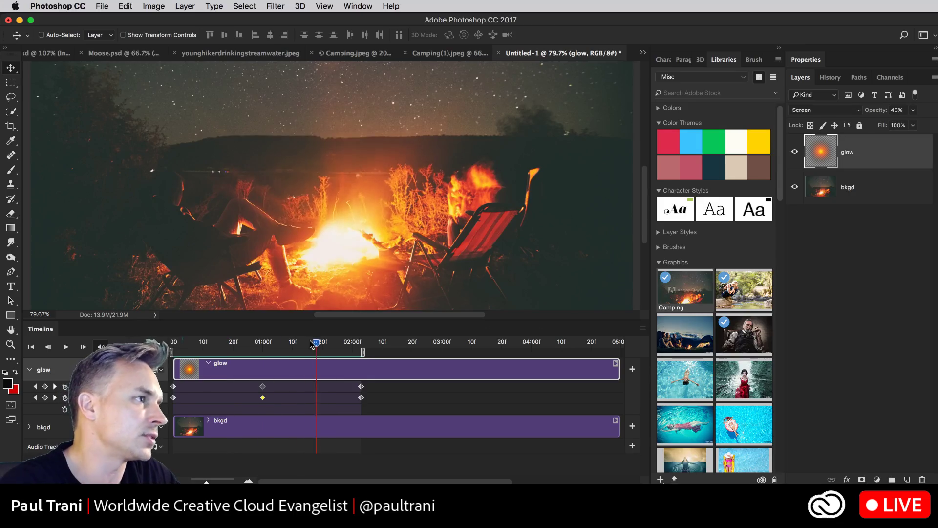
Move the glow's last position and opacity keyframes to the two-second mark and end the work area there
{"action": "left_click", "coordinate": [363, 343]}
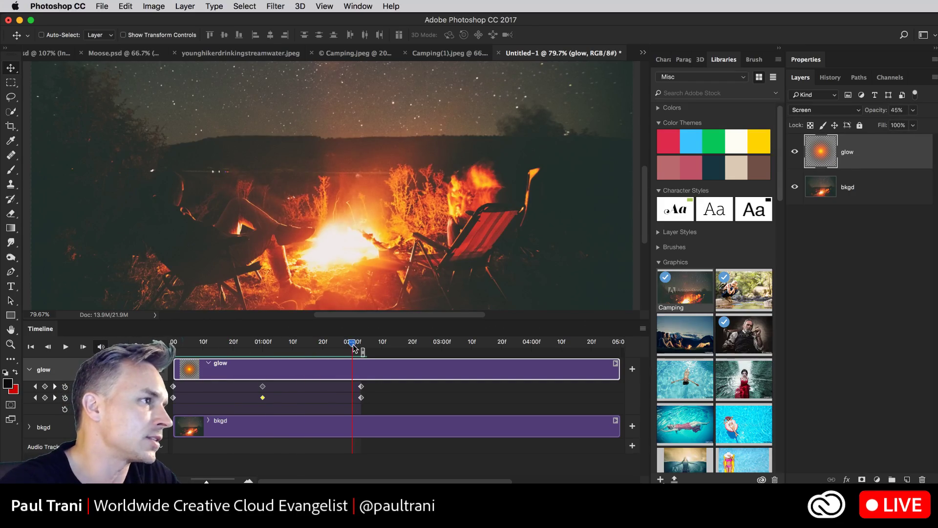
{"action": "left_click_drag", "start_coordinate": [337, 375], "coordinate": [354, 391]}
{"action": "left_click_drag", "start_coordinate": [363, 352], "coordinate": [342, 352]}
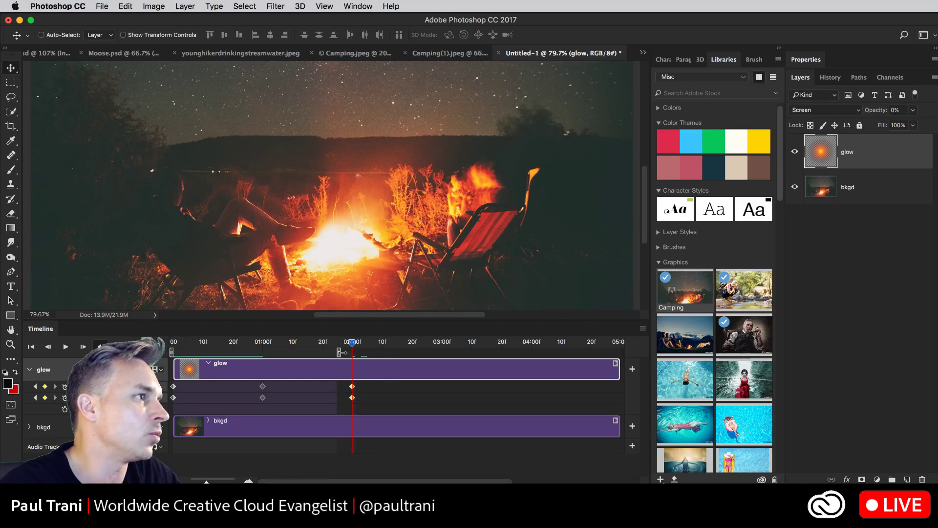
Start a Save for Web export of the campfire animation and set the file format to GIF
{"action": "left_click", "coordinate": [102, 6]}
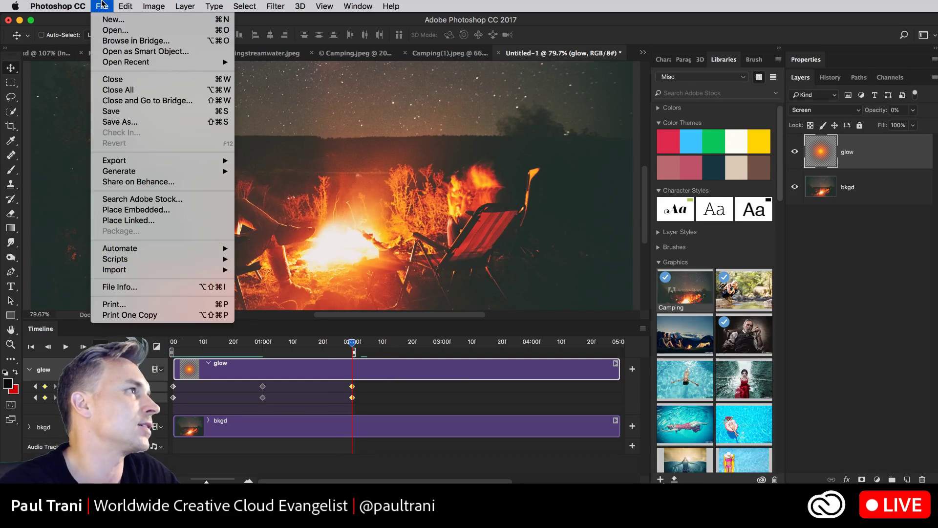
{"action": "mouse_move", "coordinate": [106, 164]}
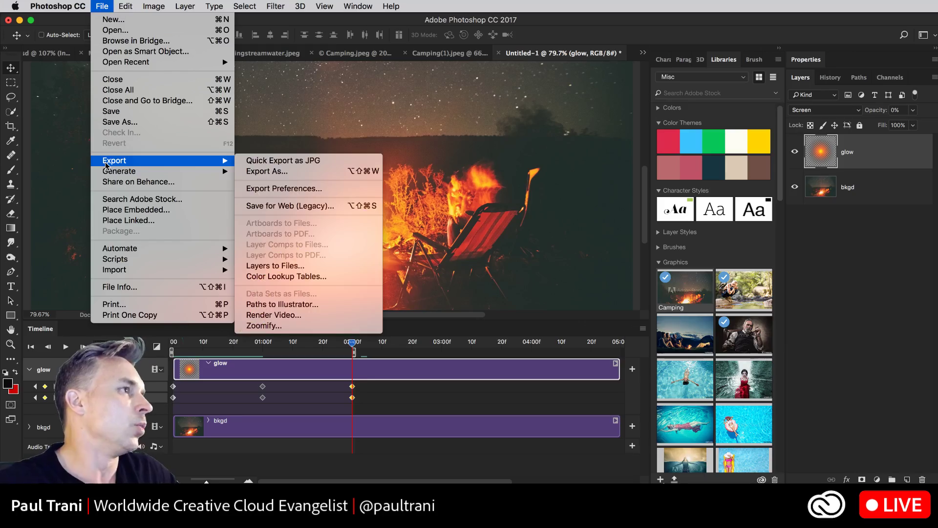
{"action": "left_click", "coordinate": [319, 206]}
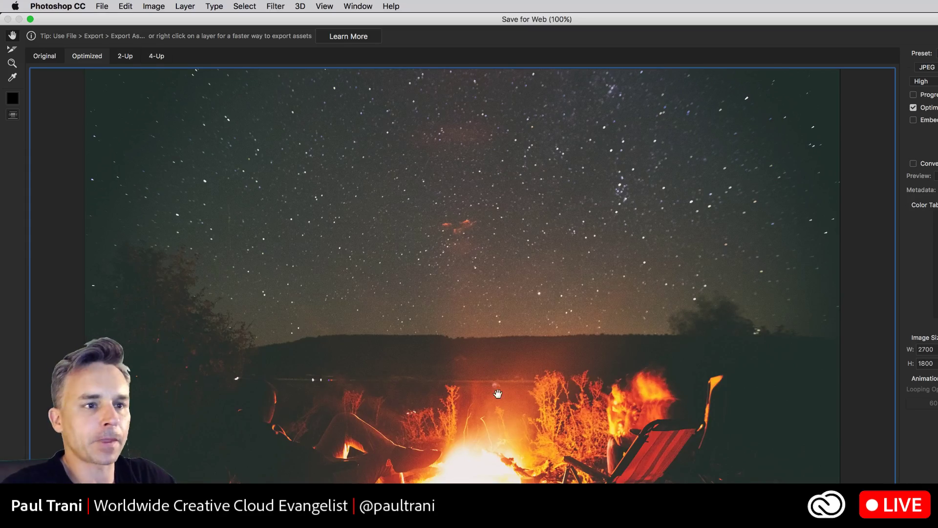
{"action": "left_click_drag", "start_coordinate": [935, 491], "coordinate": [785, 412]}
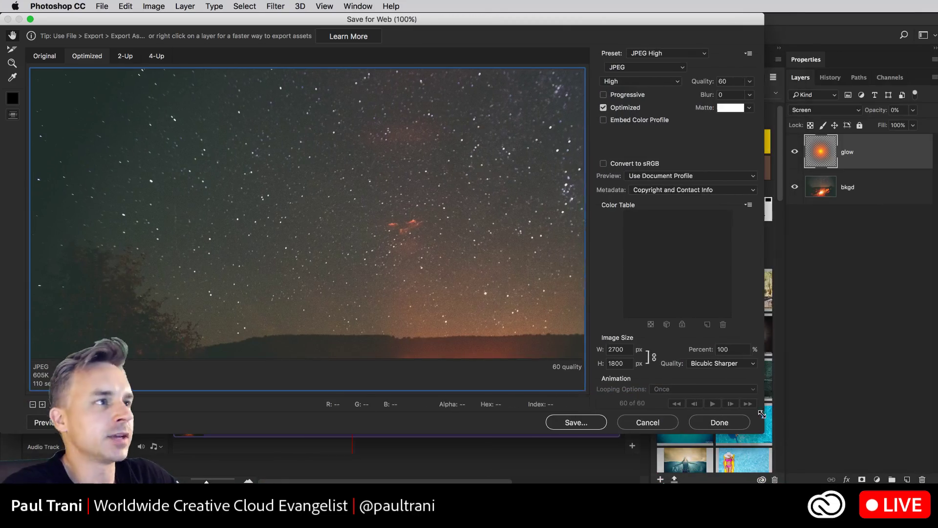
{"action": "scroll", "coordinate": [532, 100], "scroll_direction": "down", "scroll_amount": 10}
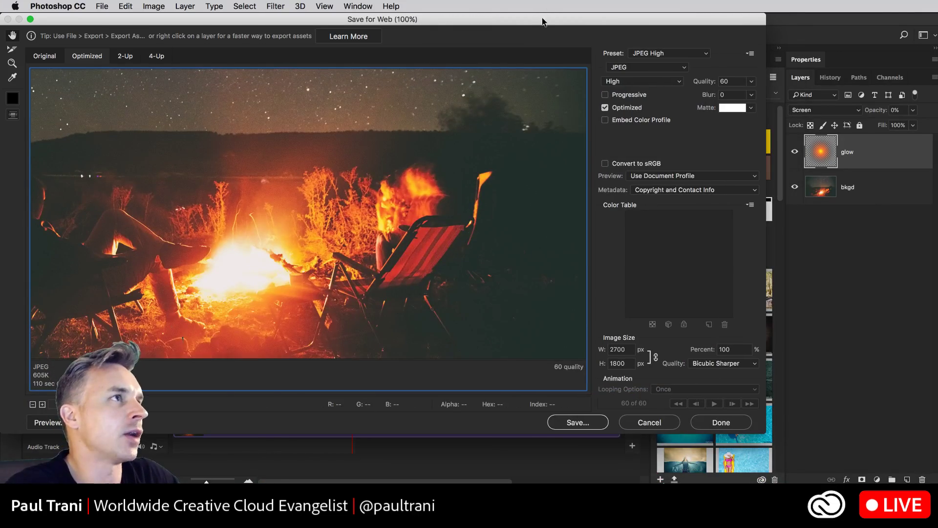
{"action": "left_click_drag", "start_coordinate": [542, 21], "coordinate": [676, 32]}
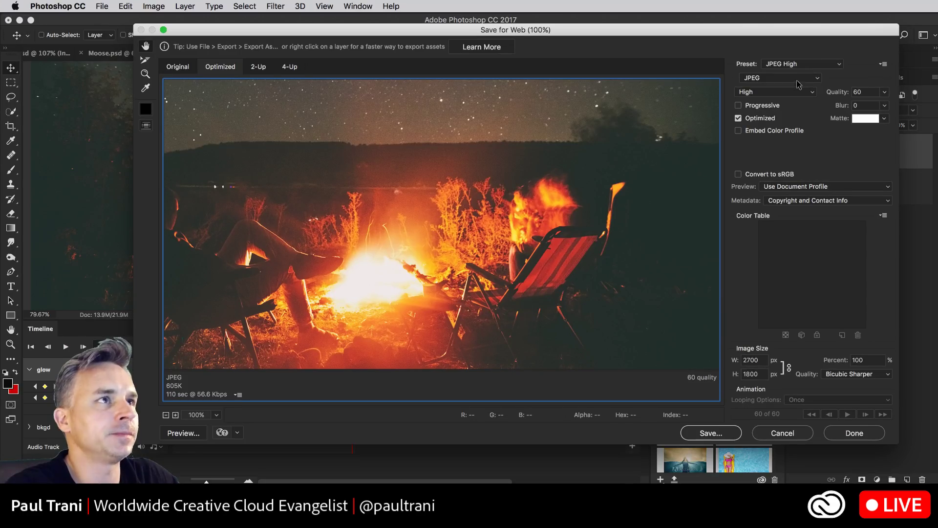
{"action": "left_click", "coordinate": [798, 81]}
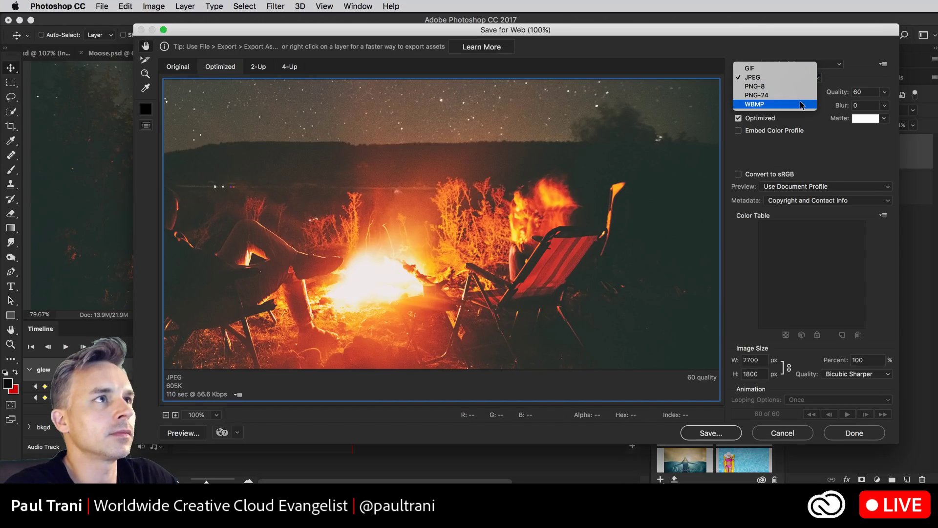
{"action": "left_click", "coordinate": [801, 73]}
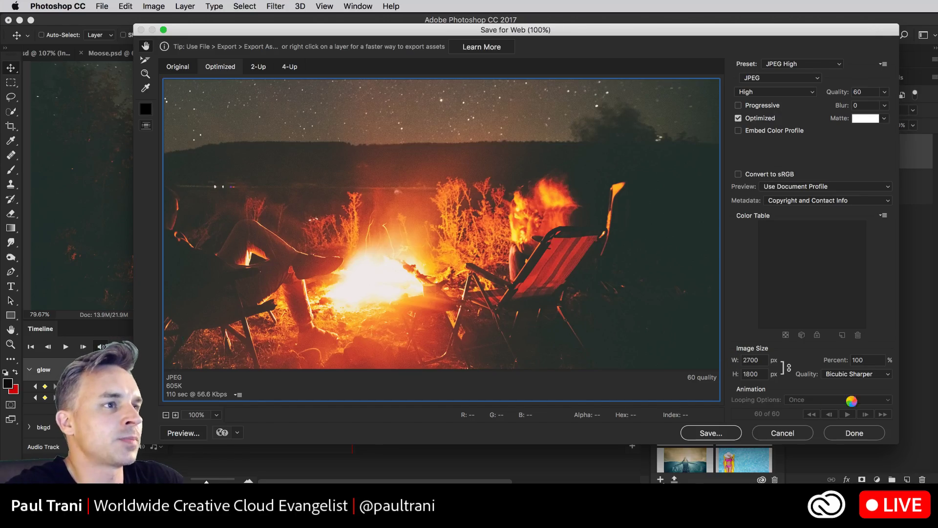
{"action": "left_click_drag", "start_coordinate": [604, 29], "coordinate": [586, 25]}
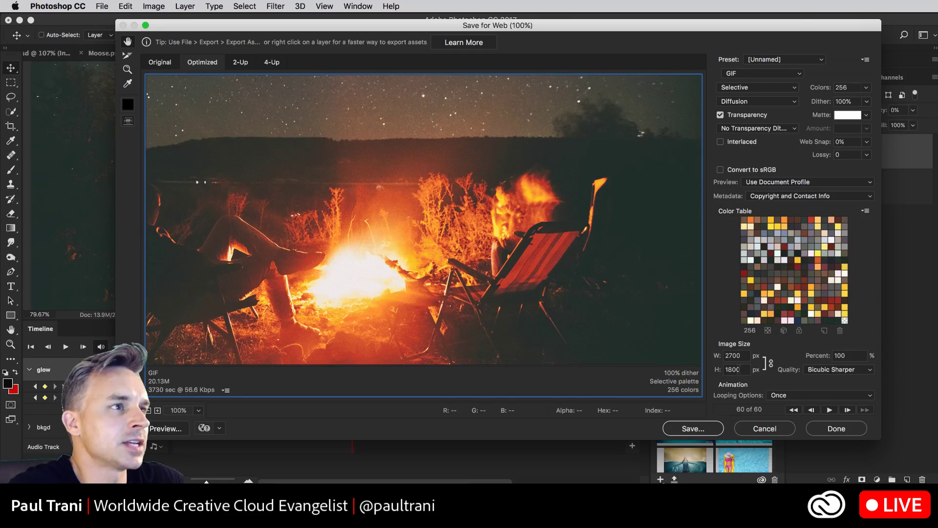
Set the GIF's height to 1080 px with linked proportions and its looping option to Forever
{"action": "double_click", "coordinate": [743, 355]}
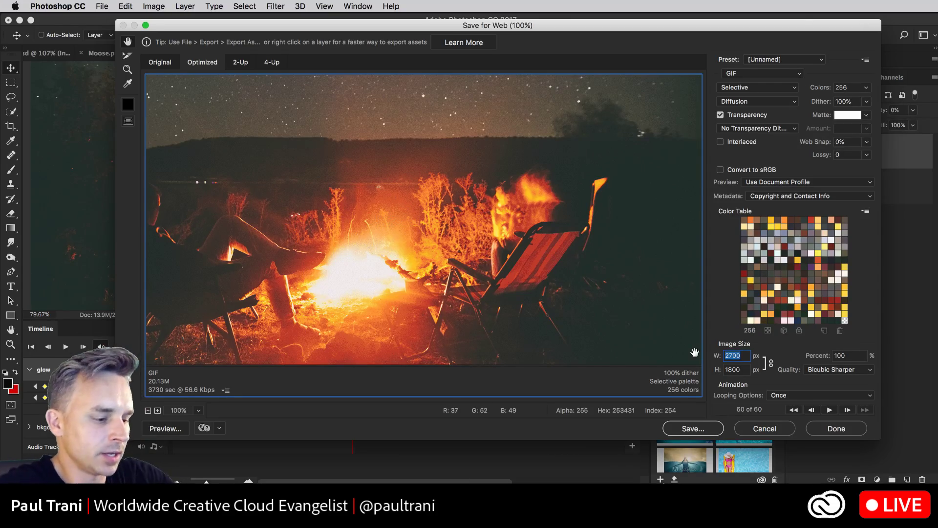
{"action": "type", "text": "2"}
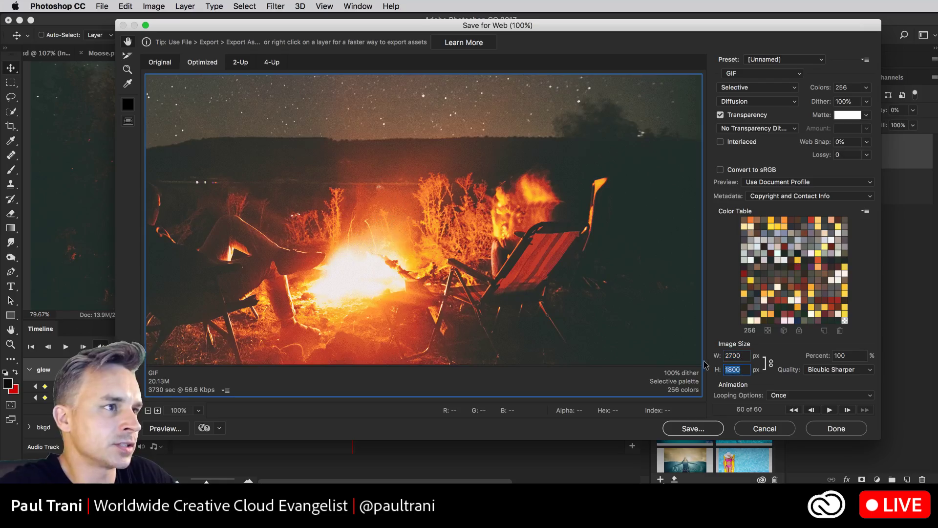
{"action": "key", "text": "Tab"}
{"action": "type", "text": "1080"}
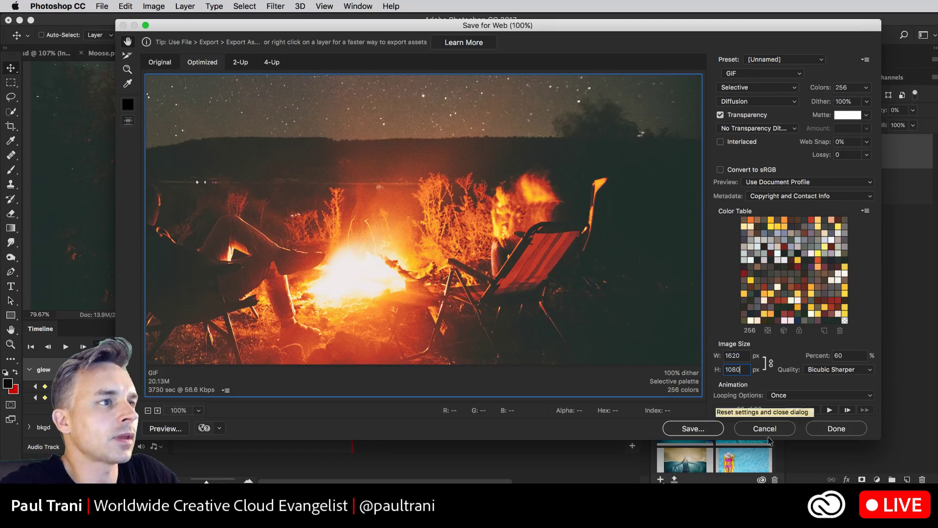
{"action": "left_click", "coordinate": [796, 396]}
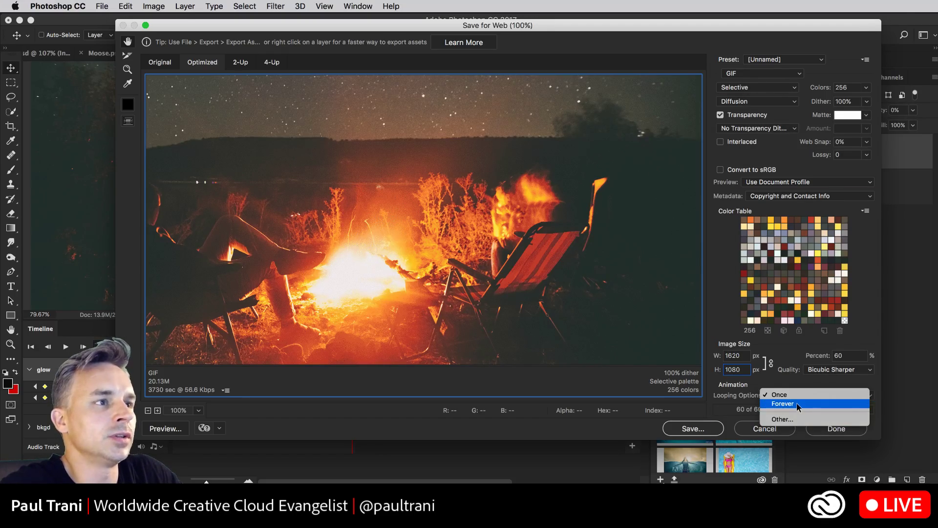
{"action": "left_click", "coordinate": [799, 403]}
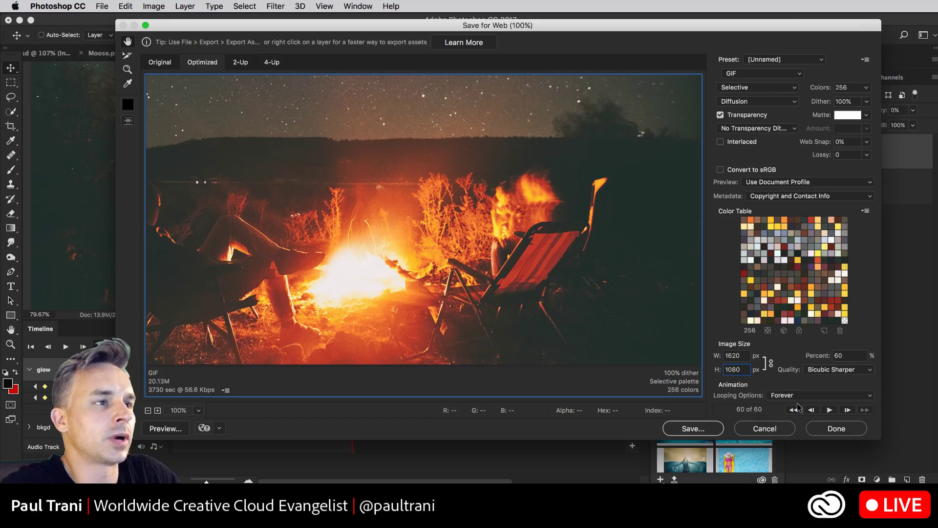
Preview the GIF animation in the export dialog, stopping it and playing it again
{"action": "left_click", "coordinate": [829, 410]}
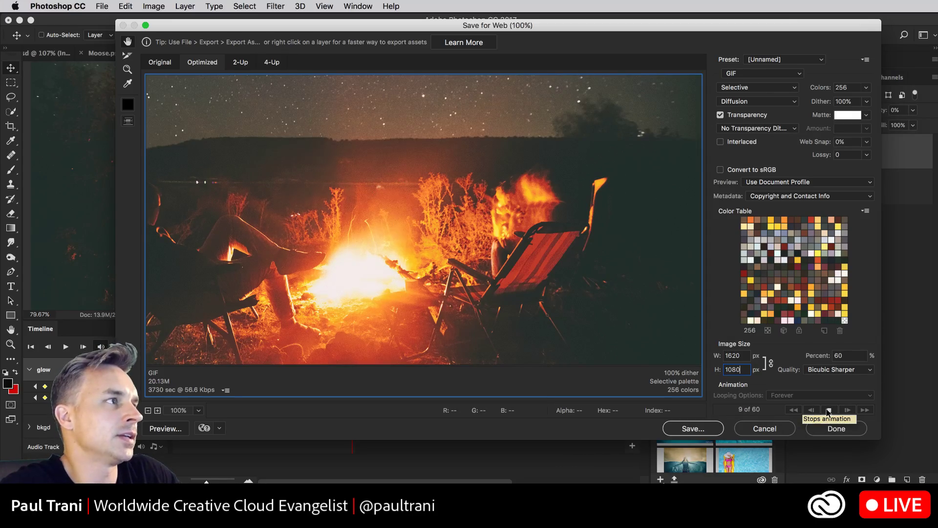
{"action": "left_click", "coordinate": [827, 411]}
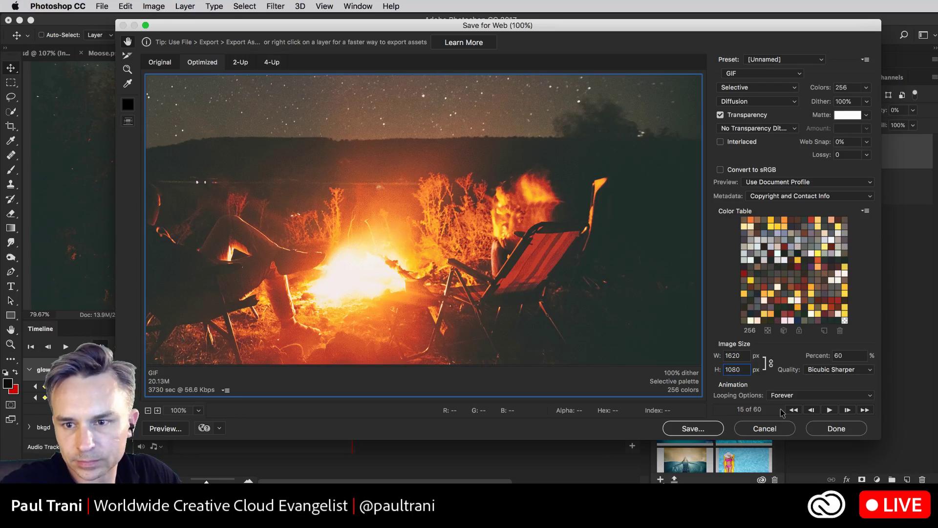
{"action": "left_click", "coordinate": [829, 410]}
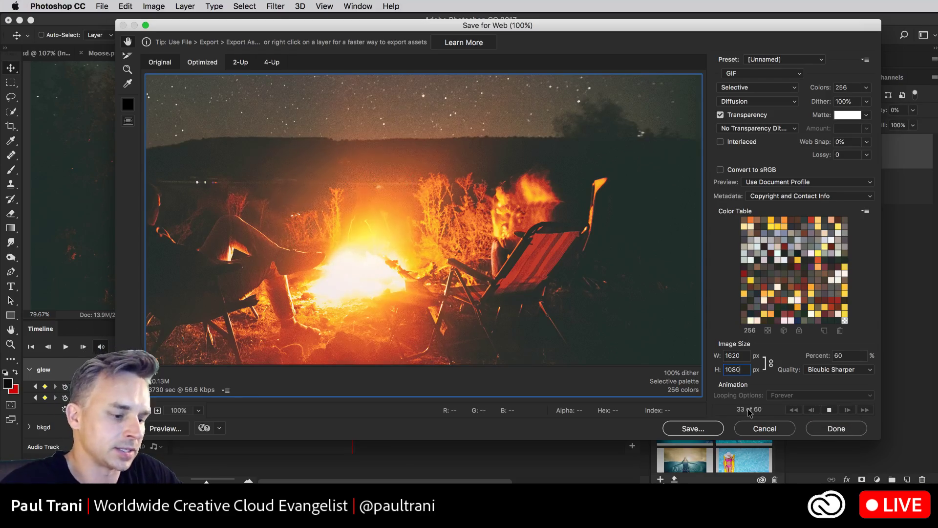
Save the optimized GIF to the Desktop under the name flame
{"action": "key", "text": "alt+super+8"}
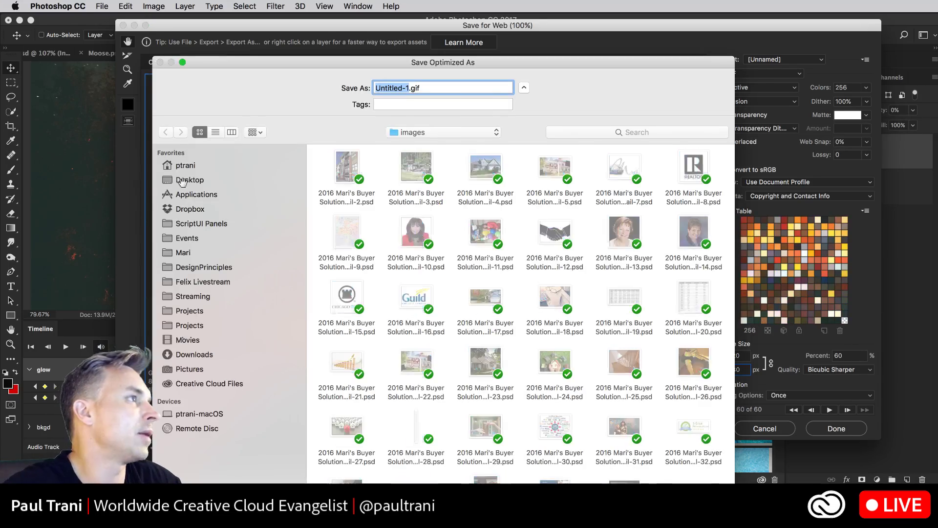
{"action": "left_click", "coordinate": [185, 181]}
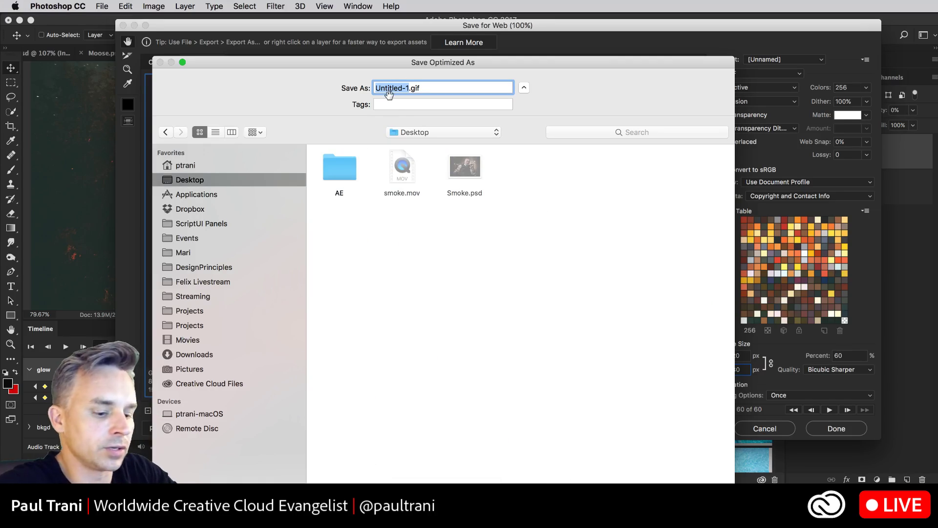
{"action": "type", "text": "flame"}
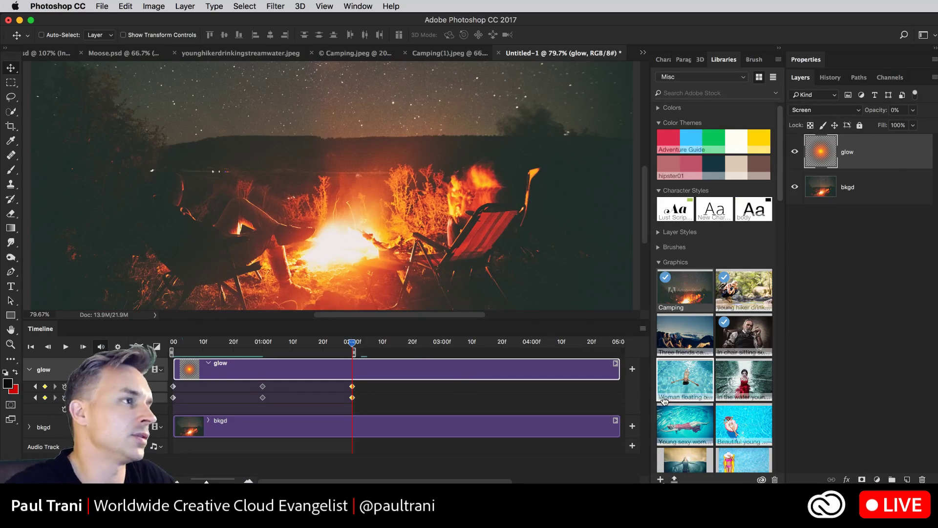
{"action": "left_click", "coordinate": [643, 328]}
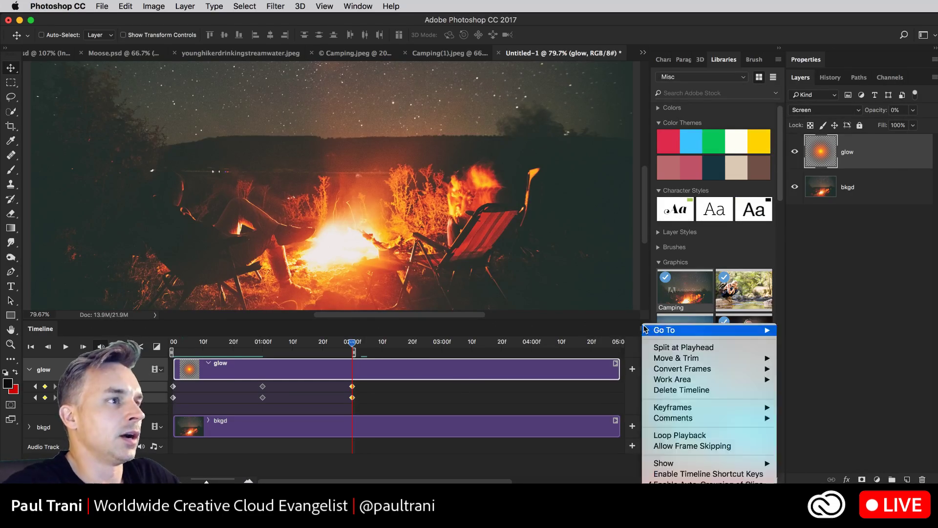
{"action": "mouse_move", "coordinate": [647, 330]}
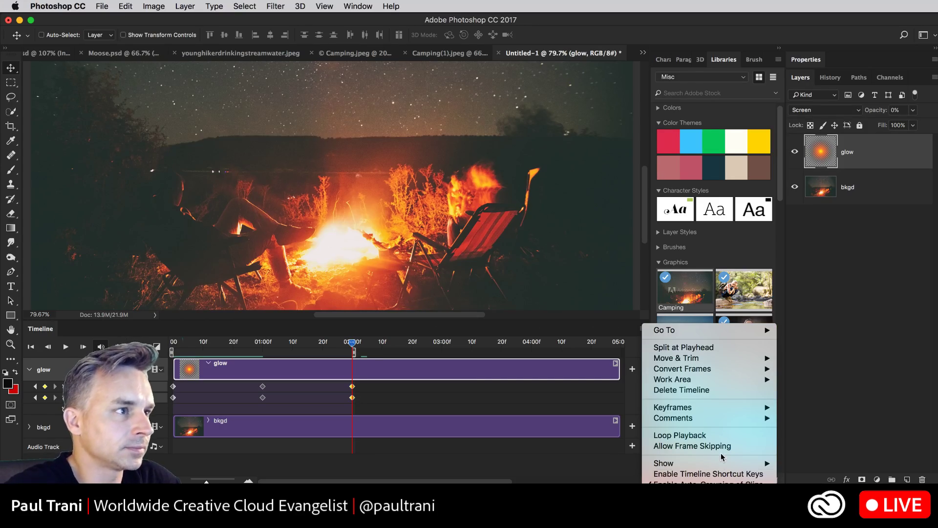
{"action": "mouse_move", "coordinate": [731, 359]}
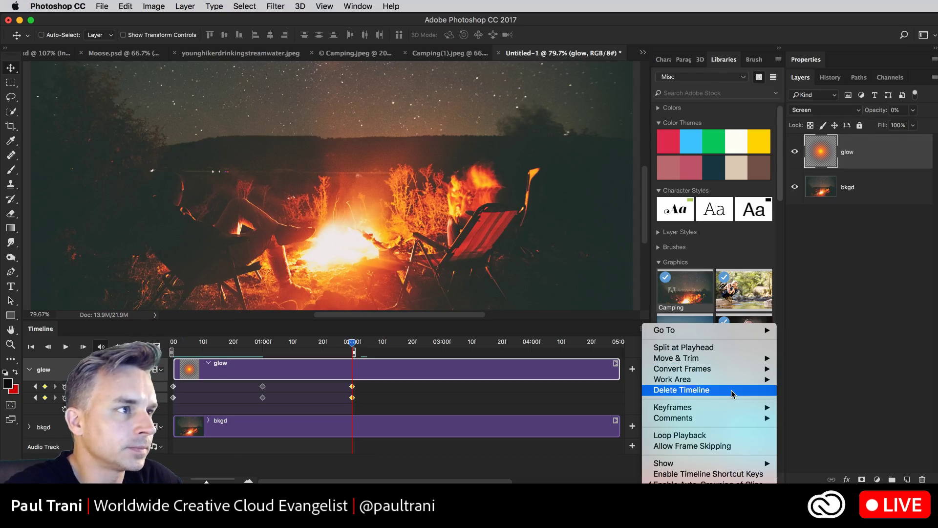
{"action": "mouse_move", "coordinate": [766, 411]}
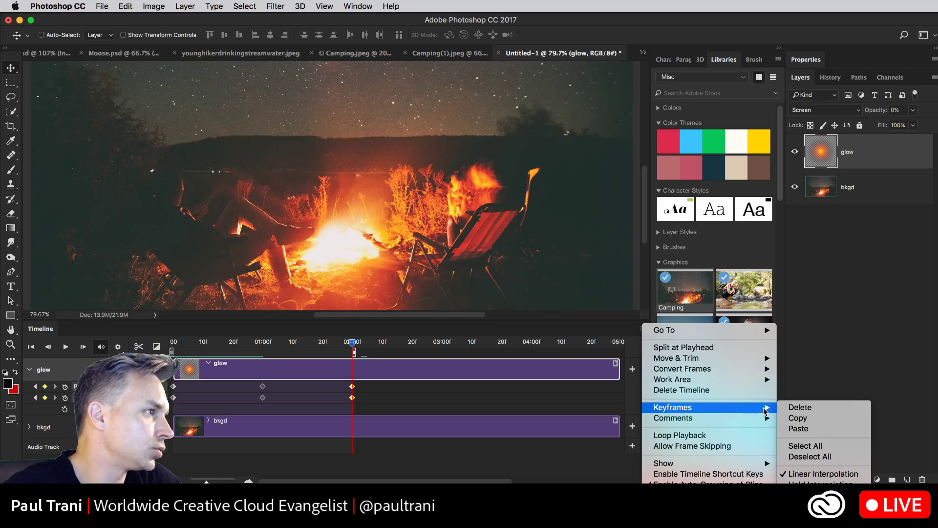
{"action": "key", "text": "Escape"}
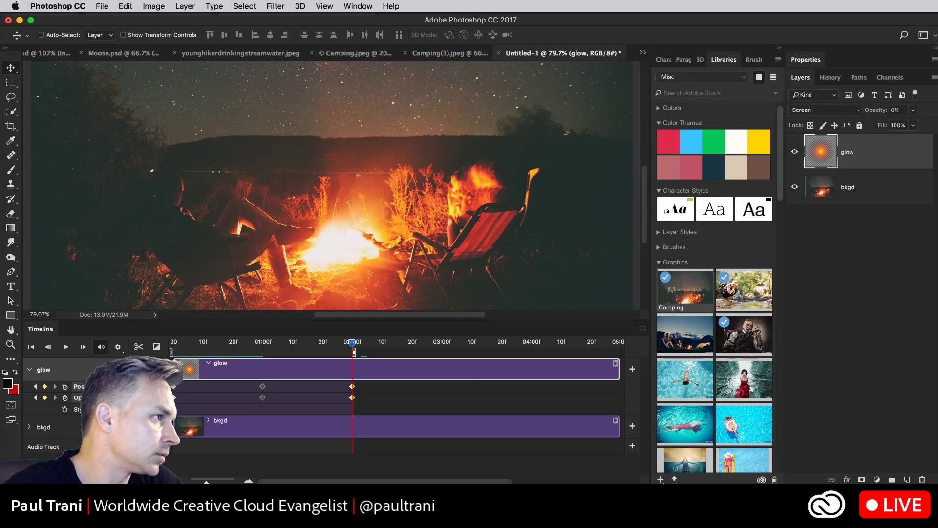
Set the timeline frame rate to 10 fps
{"action": "left_click", "coordinate": [642, 328]}
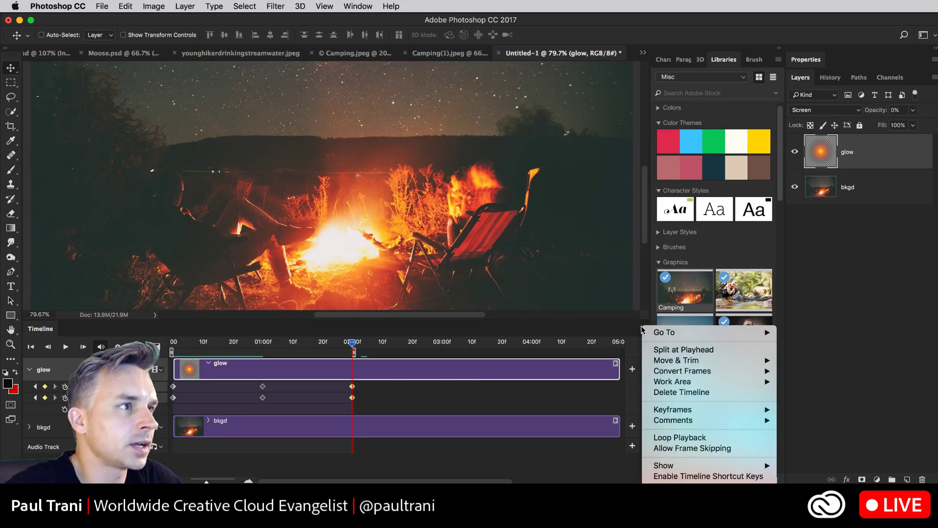
{"action": "mouse_move", "coordinate": [653, 371]}
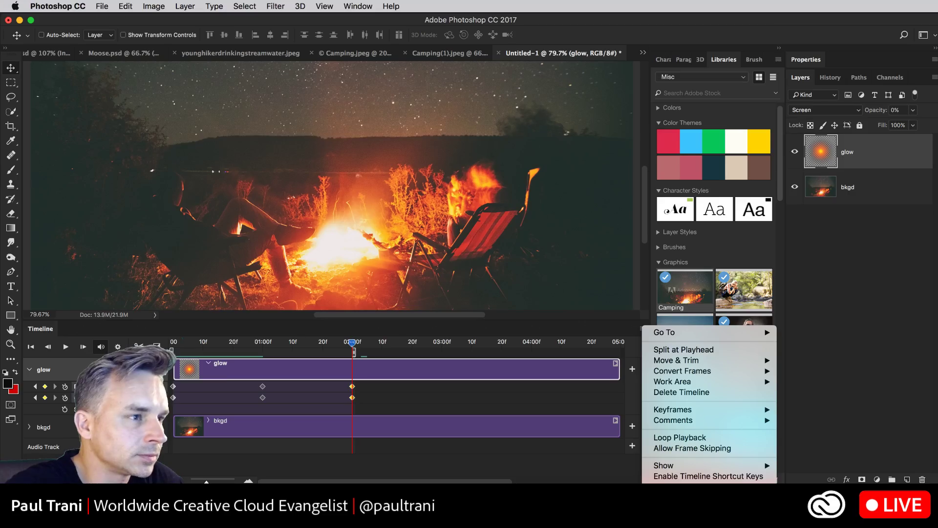
{"action": "left_click", "coordinate": [684, 486]}
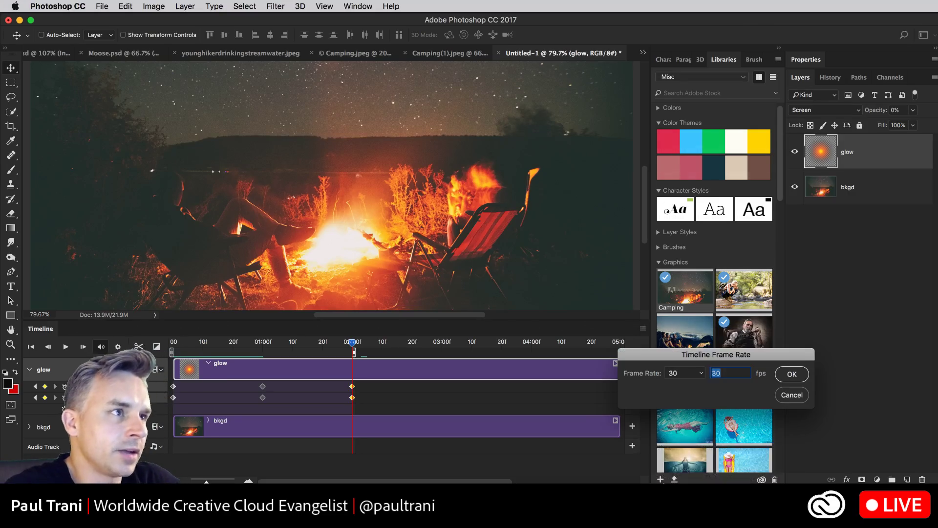
{"action": "left_click_drag", "start_coordinate": [589, 296], "coordinate": [505, 216]}
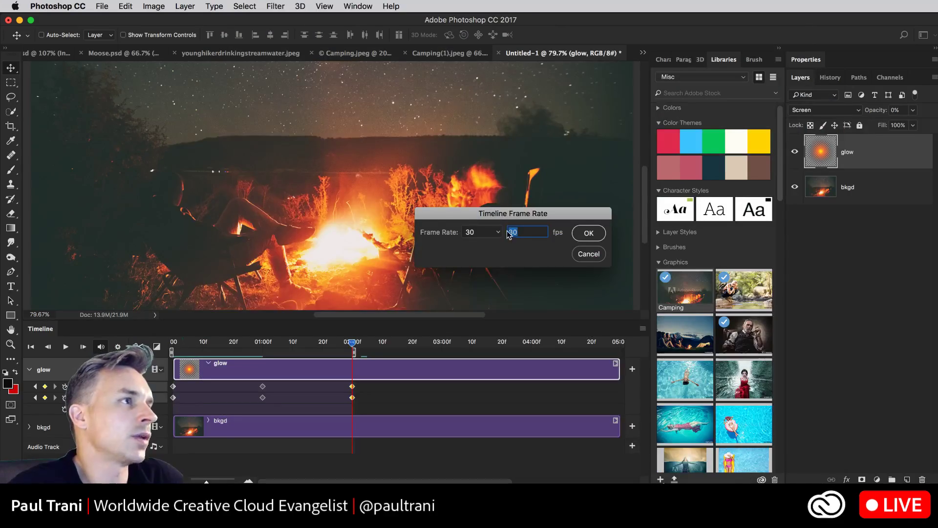
{"action": "left_click", "coordinate": [496, 236]}
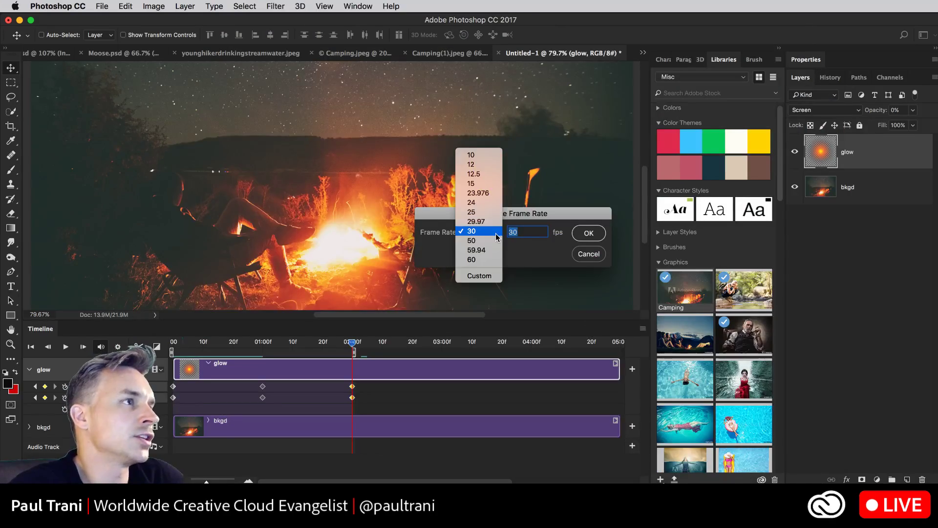
{"action": "left_click", "coordinate": [496, 155]}
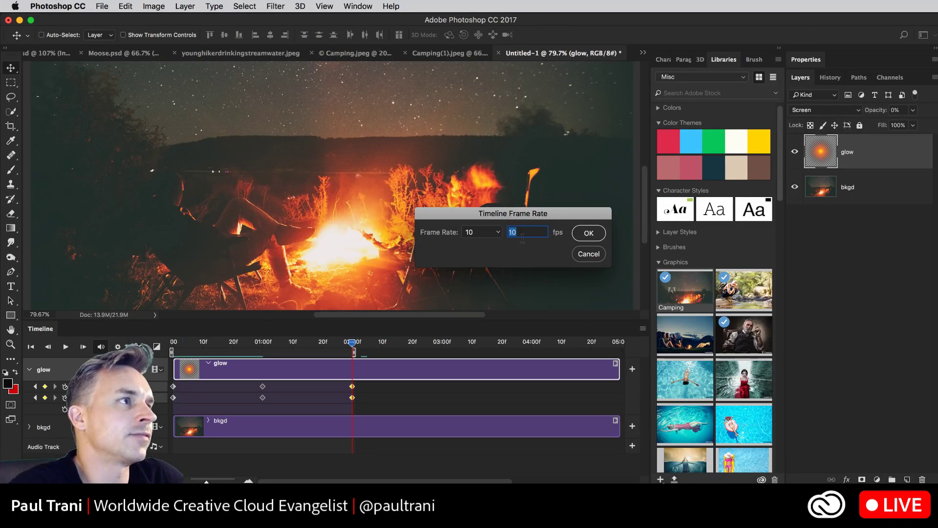
{"action": "left_click", "coordinate": [586, 233]}
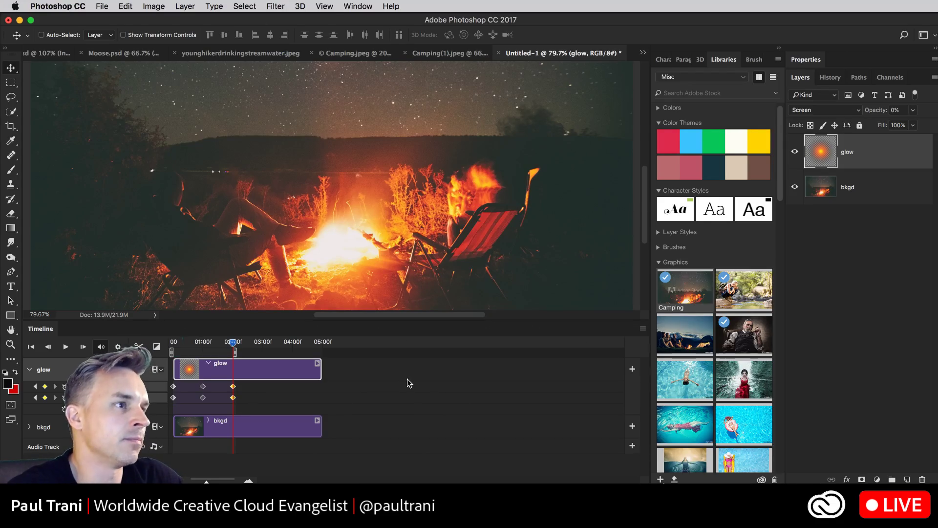
Save the campfire document to the Desktop as Flame.psd
{"action": "left_click_drag", "start_coordinate": [206, 481], "coordinate": [223, 480]}
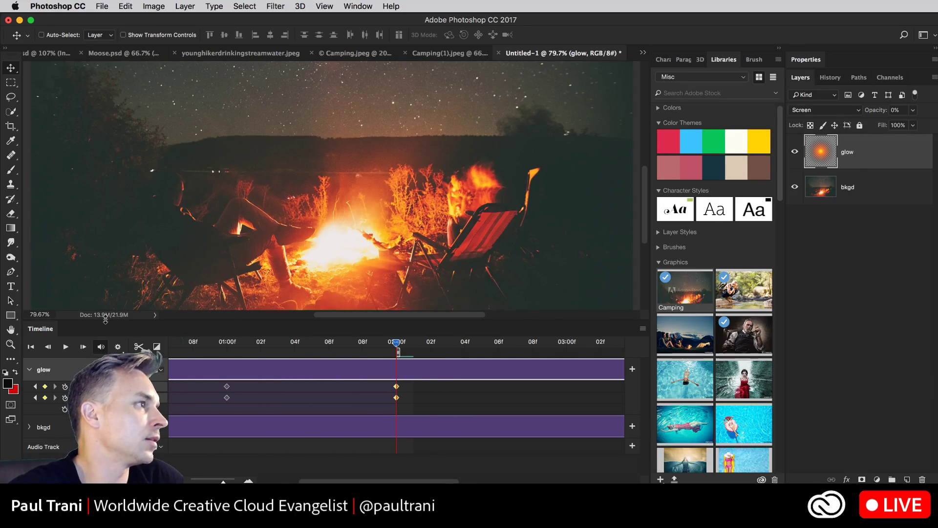
{"action": "left_click_drag", "start_coordinate": [105, 320], "coordinate": [96, 233]}
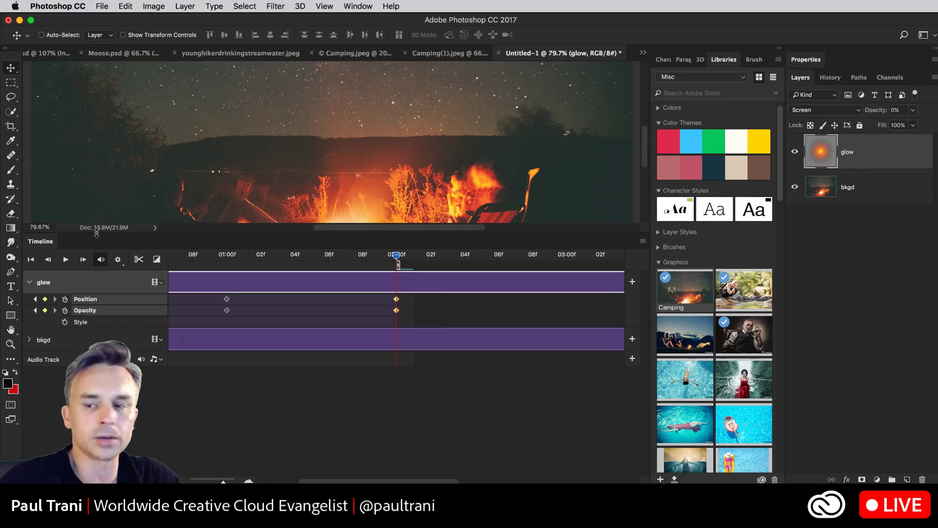
{"action": "key", "text": "super+shift+s"}
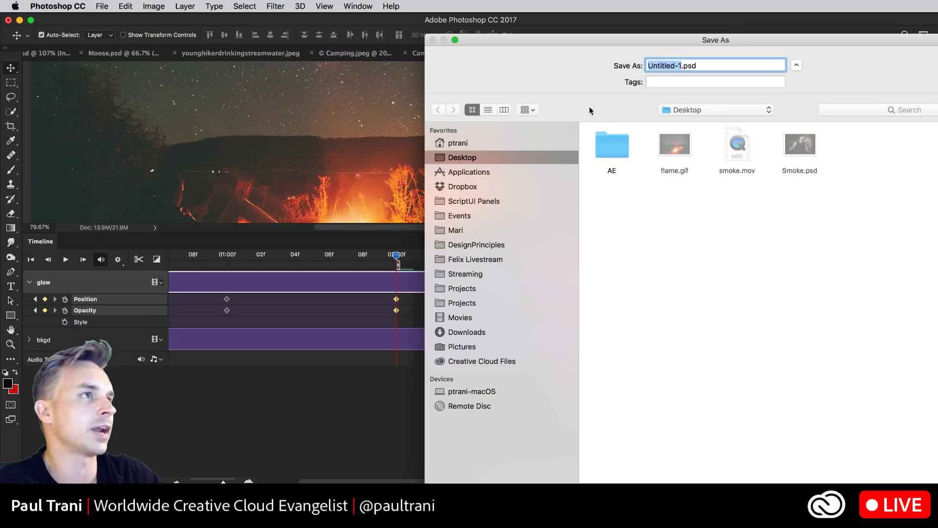
{"action": "type", "text": "Flame"}
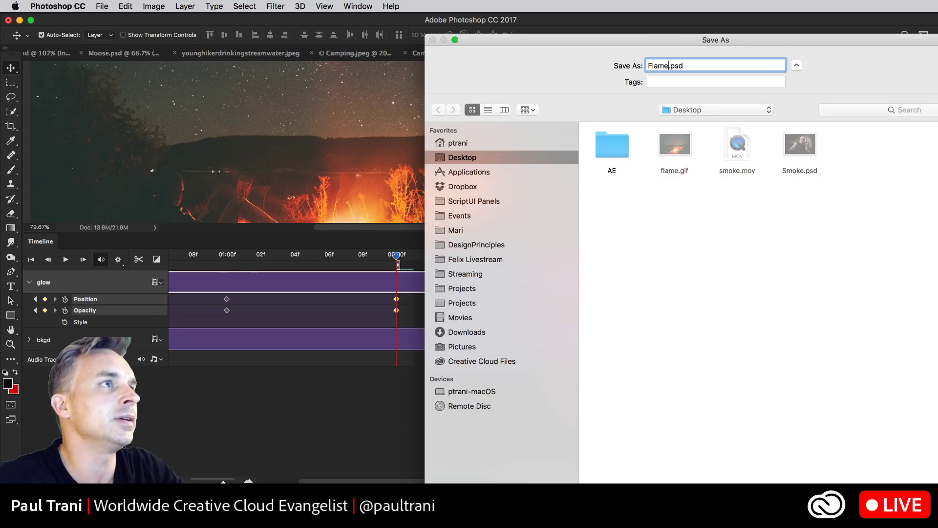
{"action": "key", "text": "Return"}
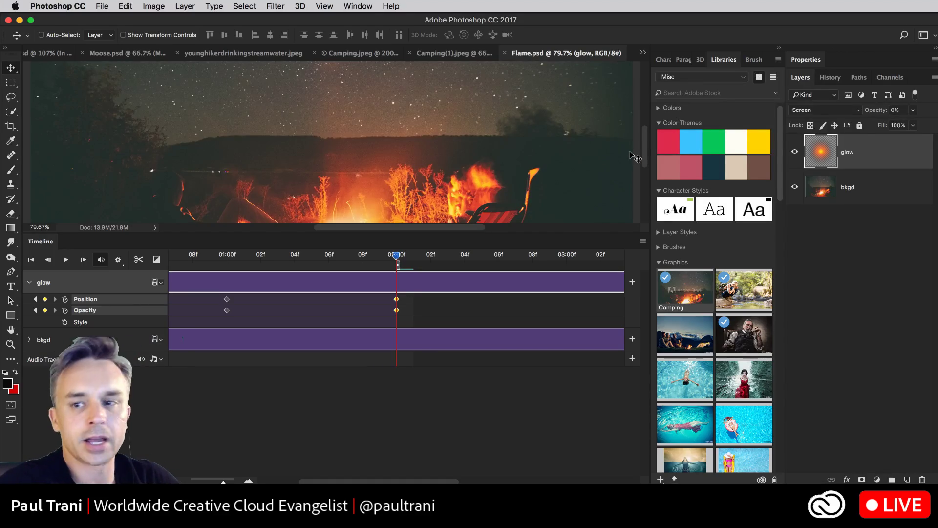
Deselect the layers in Flame.psd, switch to the Smoke.psd document and collapse the Timeline panel
{"action": "left_click", "coordinate": [374, 409]}
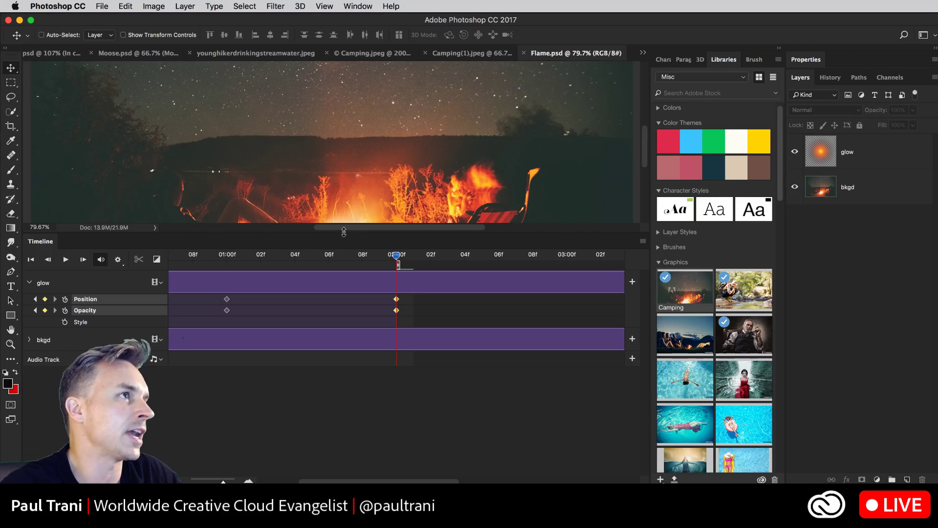
{"action": "left_click_drag", "start_coordinate": [304, 233], "coordinate": [304, 339]}
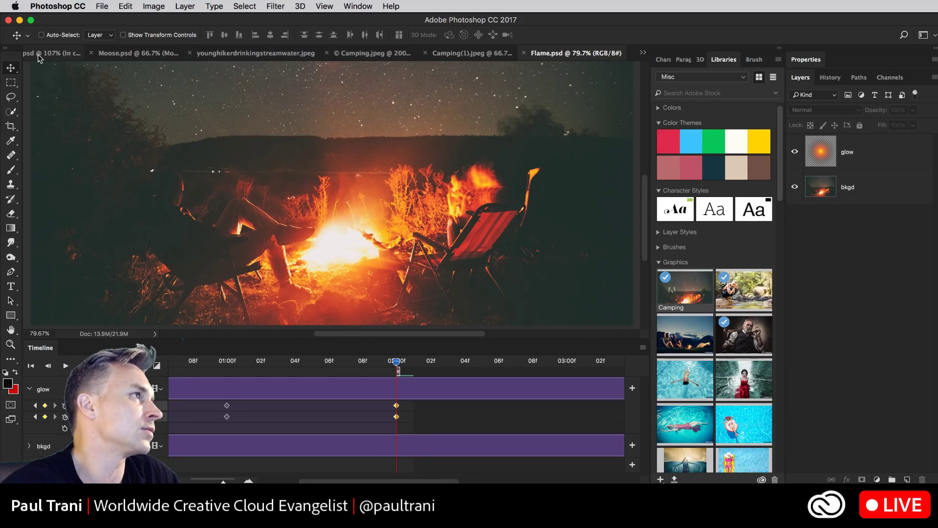
{"action": "left_click", "coordinate": [259, 54]}
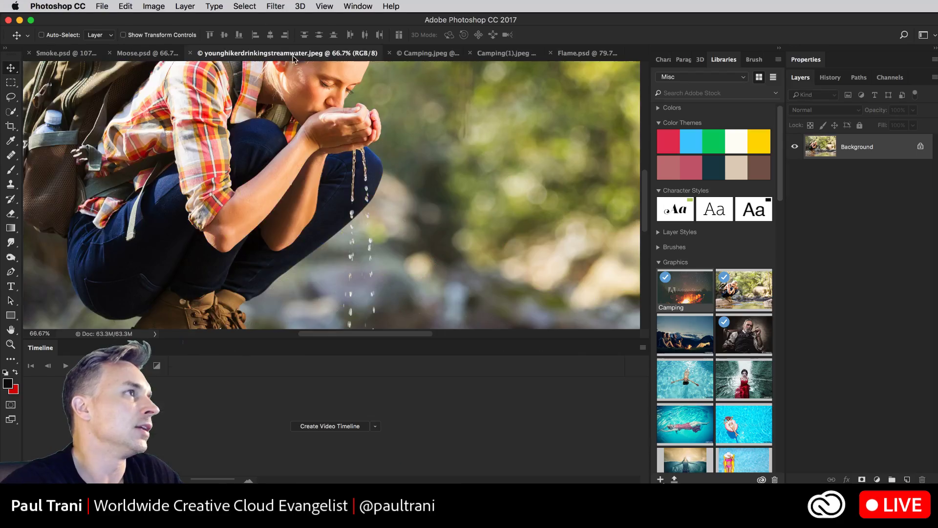
{"action": "left_click", "coordinate": [51, 55]}
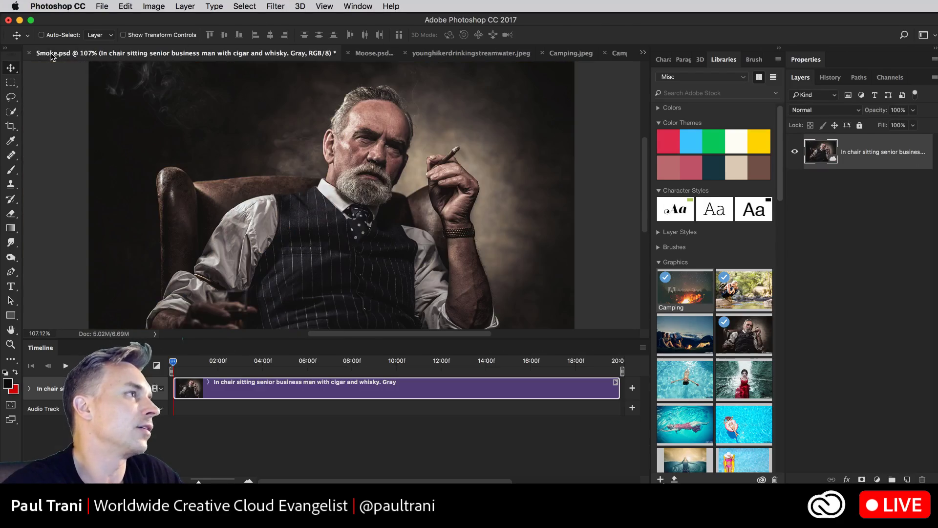
{"action": "double_click", "coordinate": [275, 349]}
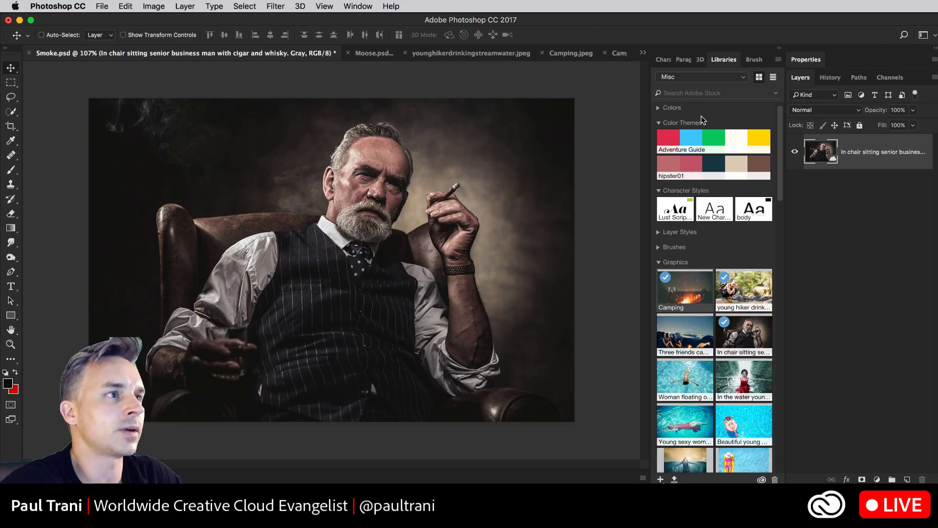
Bring the smoke clip into Smoke.psd as a layer above the seated man and shift it toward the image's upper edge
{"action": "key", "text": "super+Tab"}
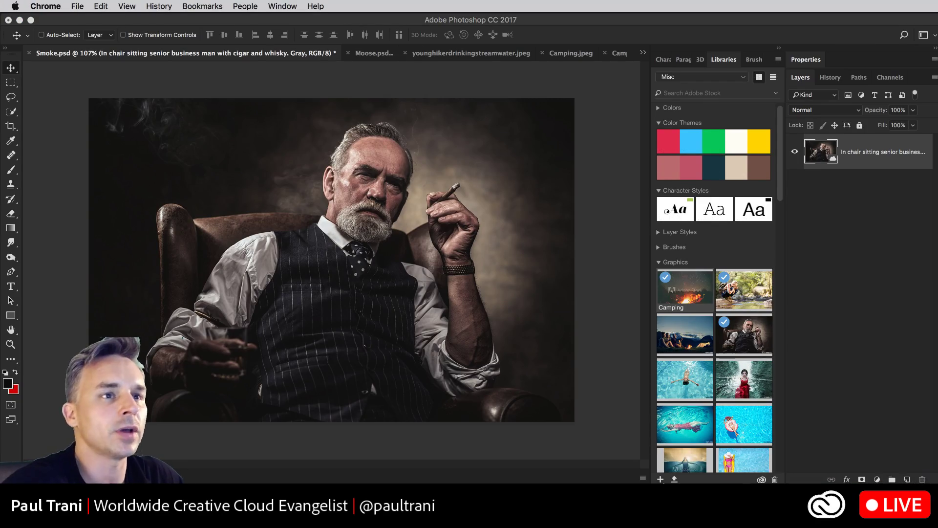
{"action": "key", "text": "super+Tab"}
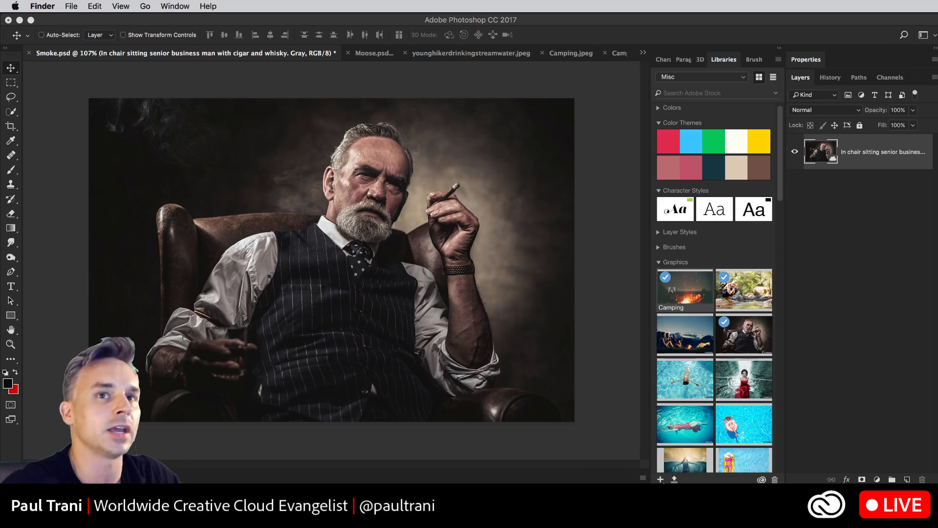
{"action": "left_click_drag", "start_coordinate": [390, 260], "coordinate": [442, 170]}
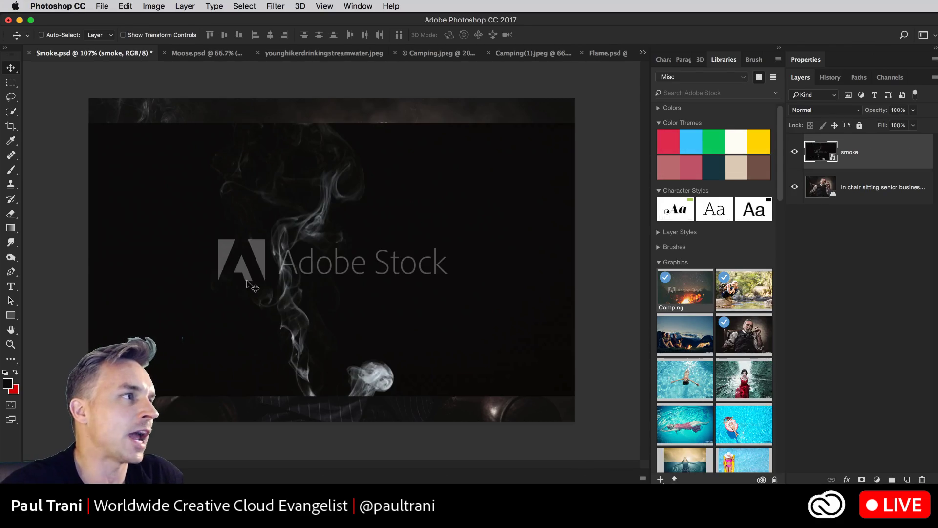
{"action": "left_click_drag", "start_coordinate": [256, 298], "coordinate": [224, 278]}
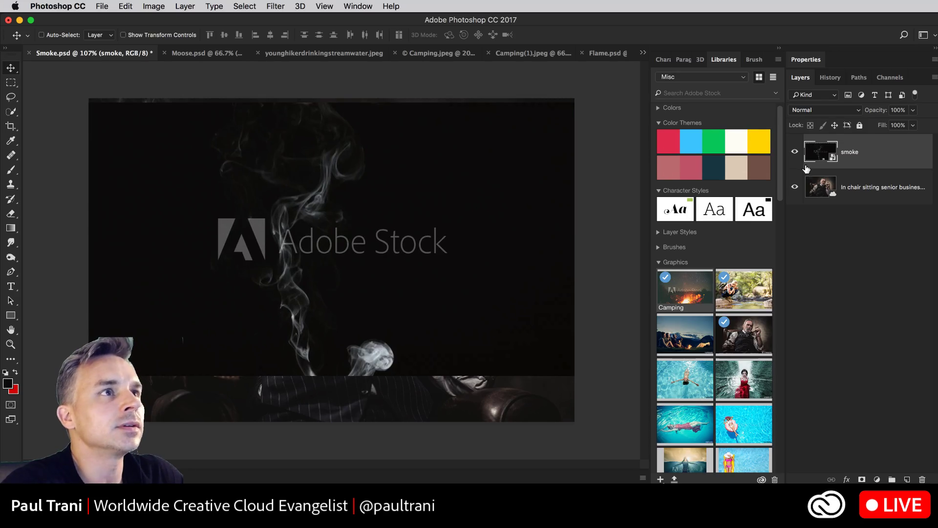
Open the smoke smart object's contents to examine them, and return to Smoke.psd
{"action": "double_click", "coordinate": [821, 154]}
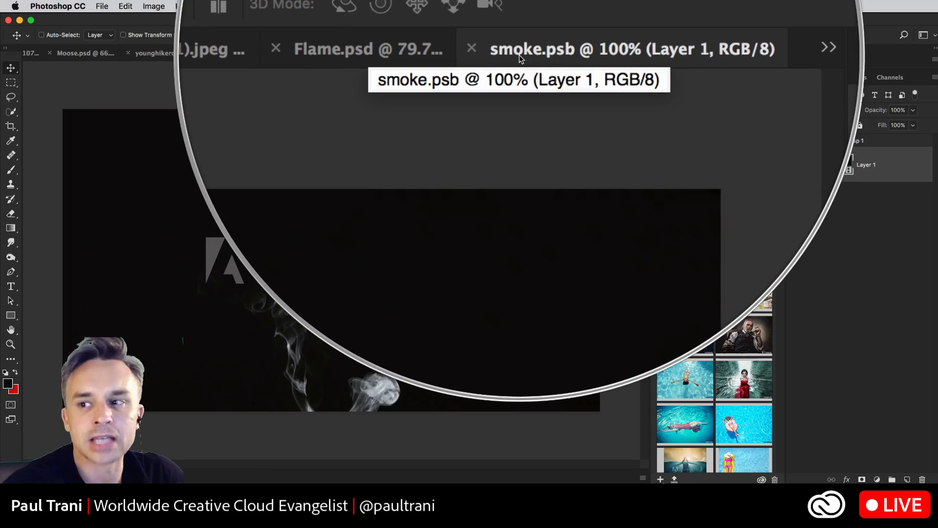
{"action": "left_click", "coordinate": [500, 54]}
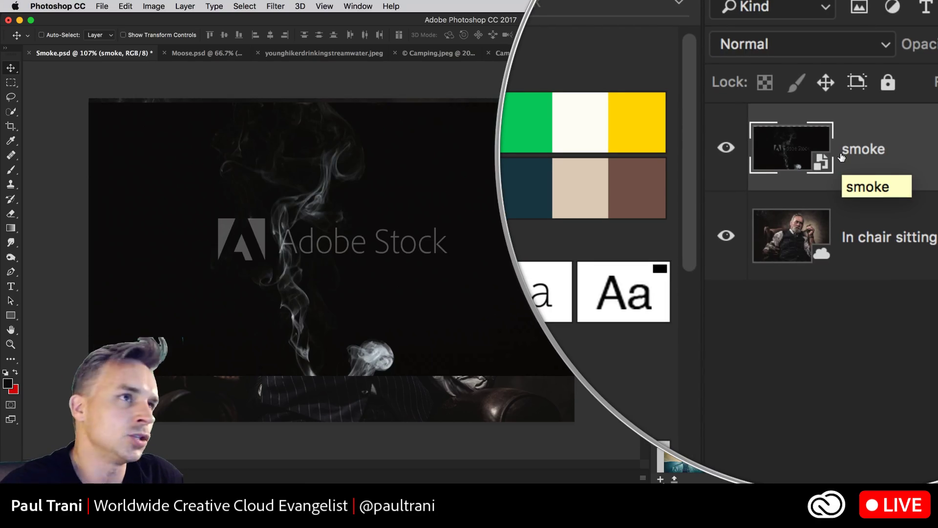
Scale the smoke layer down to about half its size, keeping its upper-right corner in place
{"action": "key", "text": "super+t"}
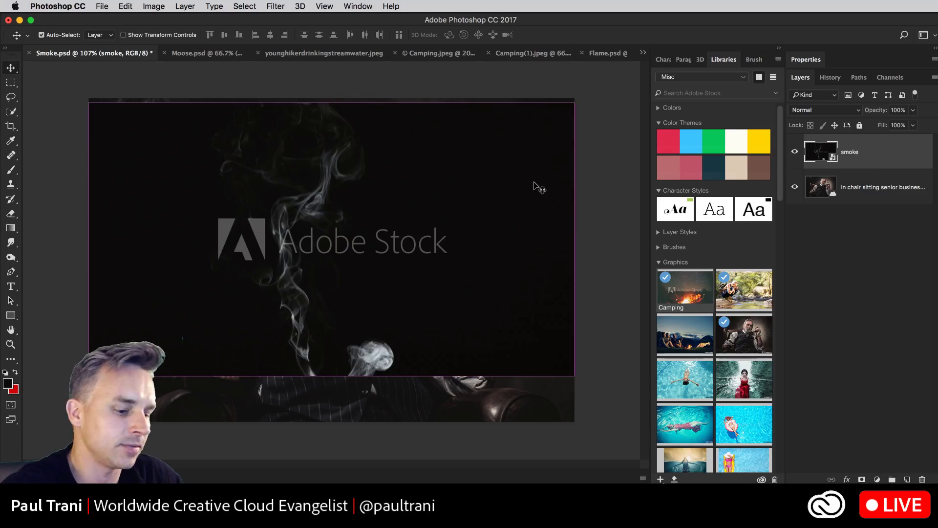
{"action": "left_click_drag", "start_coordinate": [89, 375], "coordinate": [331, 239]}
{"action": "key", "text": "Return"}
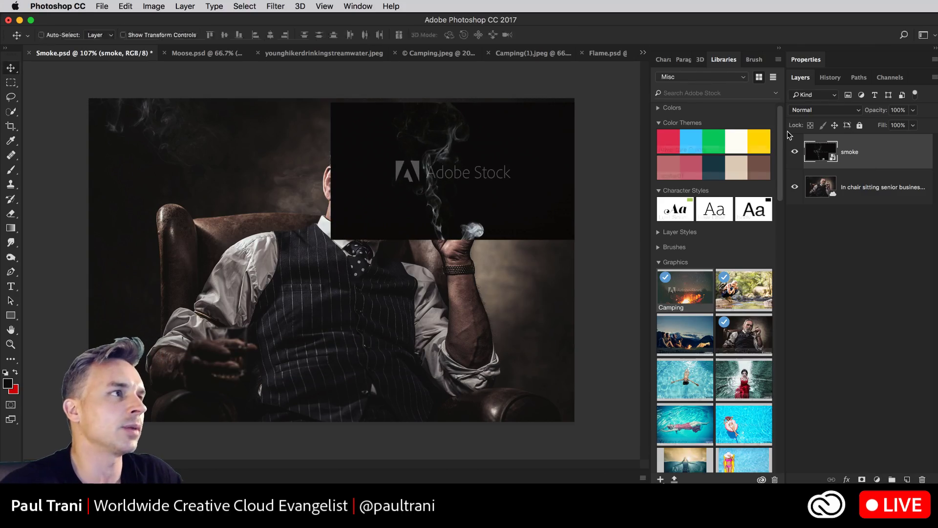
Try out different blend modes on the smoke layer and set it to Screen
{"action": "key", "text": "super+plus"}
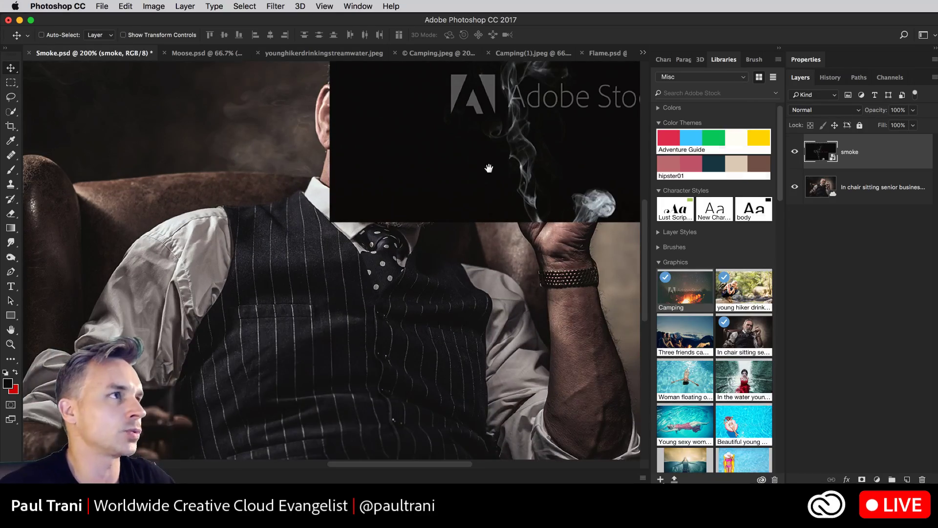
{"action": "scroll", "coordinate": [488, 167], "scroll_direction": "up", "scroll_amount": 3}
{"action": "scroll", "coordinate": [488, 167], "scroll_direction": "right", "scroll_amount": 5}
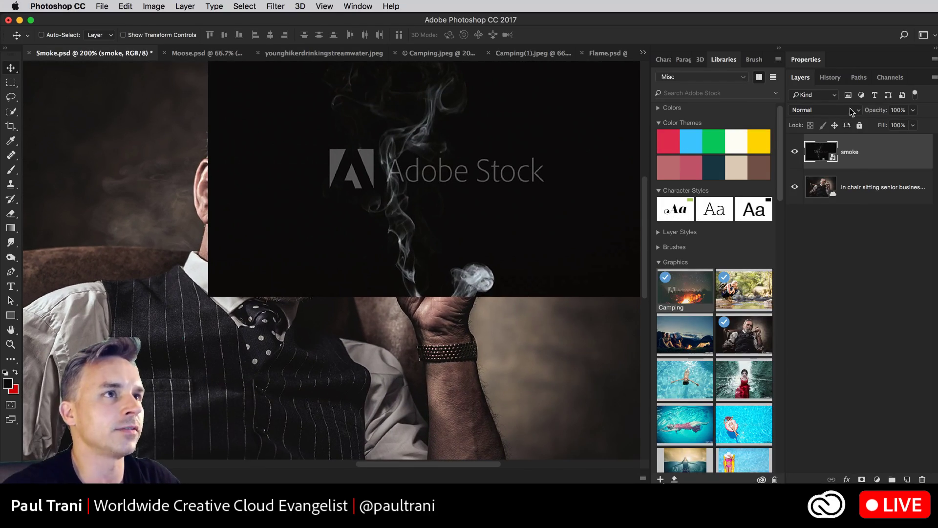
{"action": "left_click", "coordinate": [849, 111]}
{"action": "left_click", "coordinate": [836, 142]}
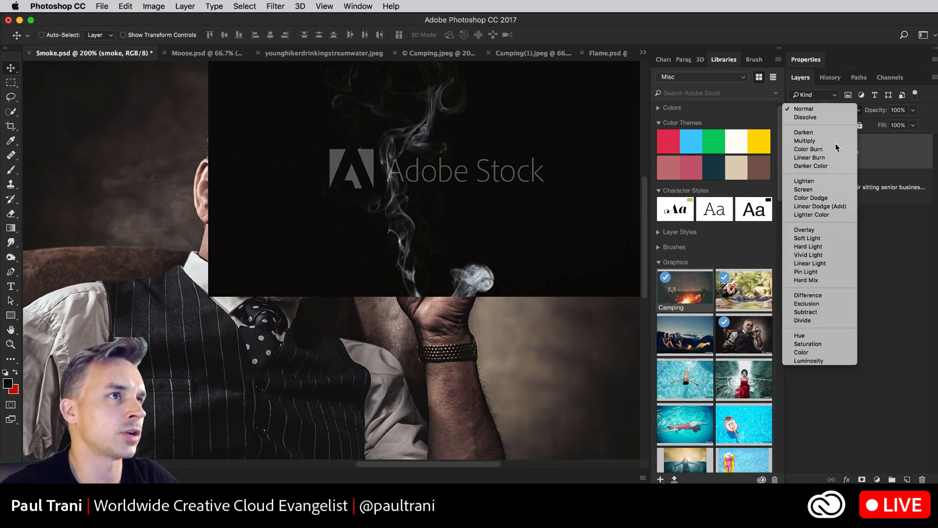
{"action": "key", "text": "shift+plus"}
{"action": "key", "text": "shift+plus"}
{"action": "key", "text": "shift+plus"}
{"action": "key", "text": "shift+plus"}
{"action": "key", "text": "shift+plus"}
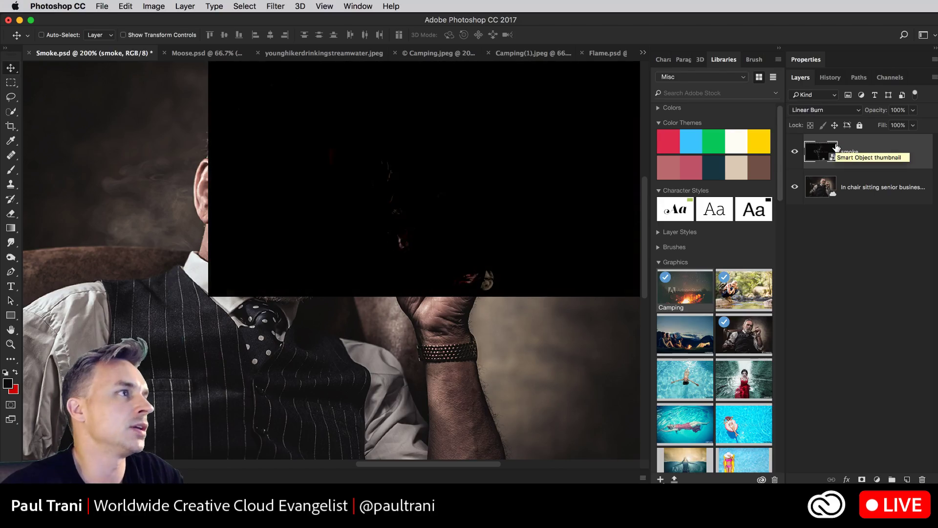
{"action": "key", "text": "shift+plus"}
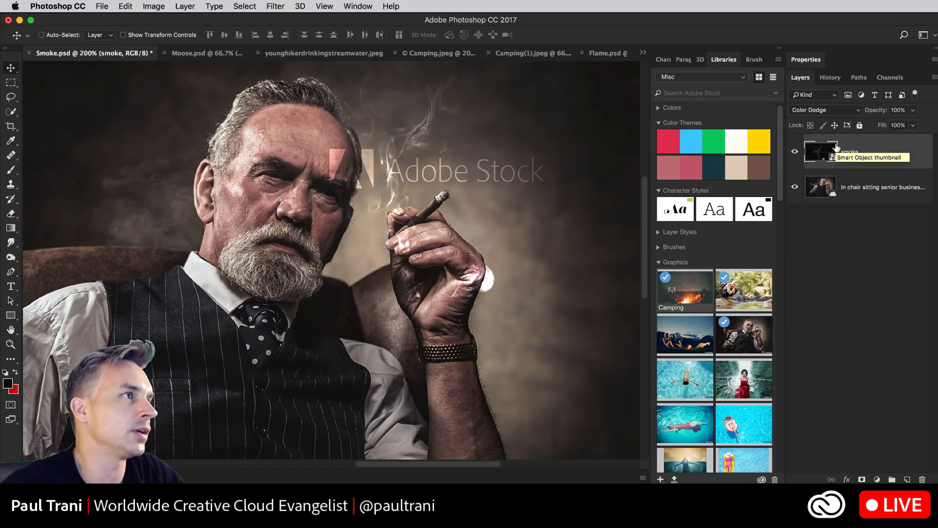
{"action": "key", "text": "shift+minus"}
{"action": "key", "text": "shift+plus"}
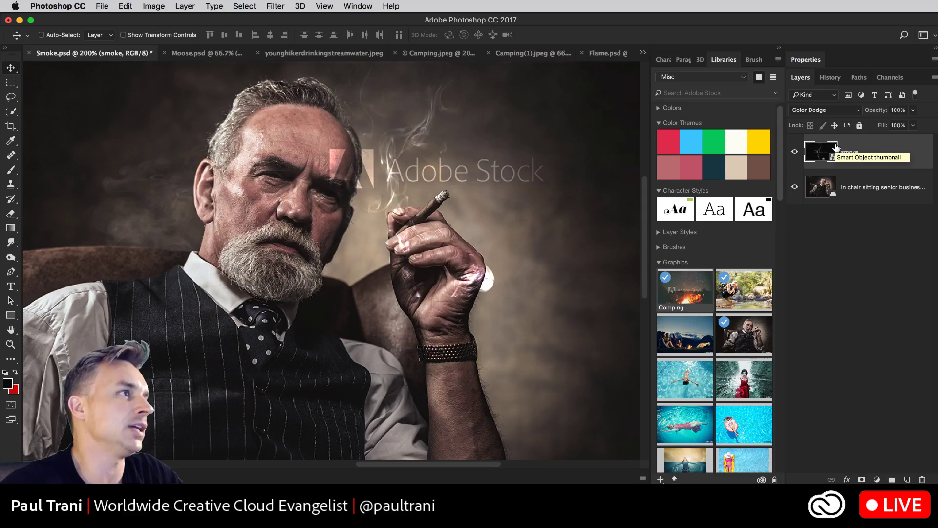
{"action": "key", "text": "shift+minus"}
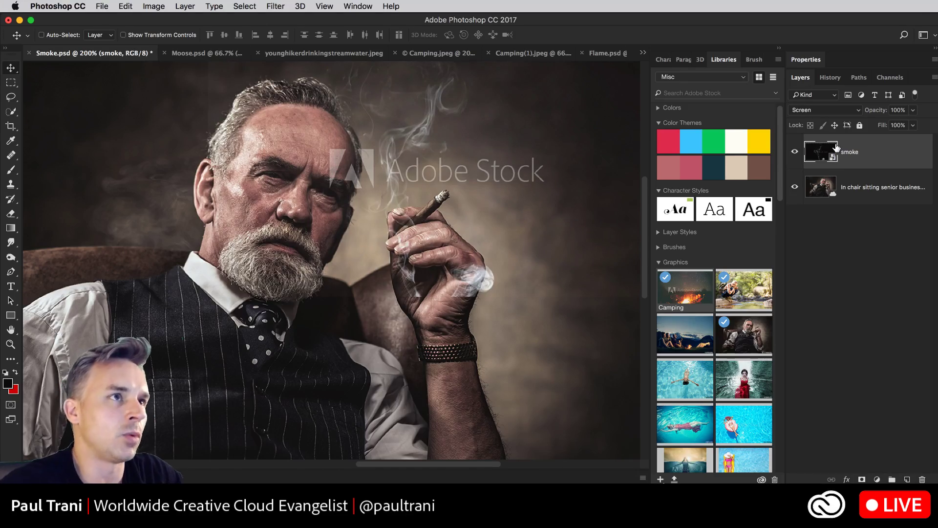
Move the smoke layer up so that the smoke column rises from the tip of the cigar
{"action": "left_click_drag", "start_coordinate": [274, 232], "coordinate": [299, 132]}
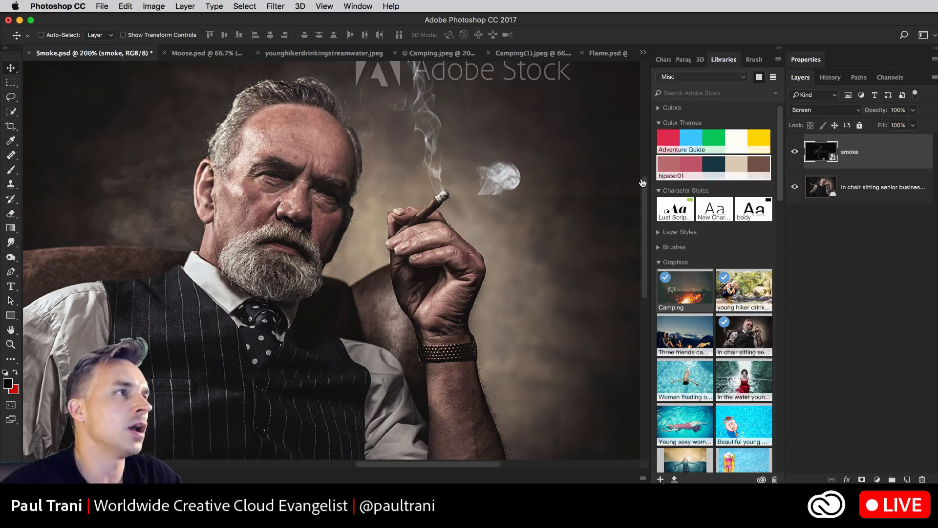
{"action": "scroll", "coordinate": [339, 185], "scroll_direction": "up", "scroll_amount": 5}
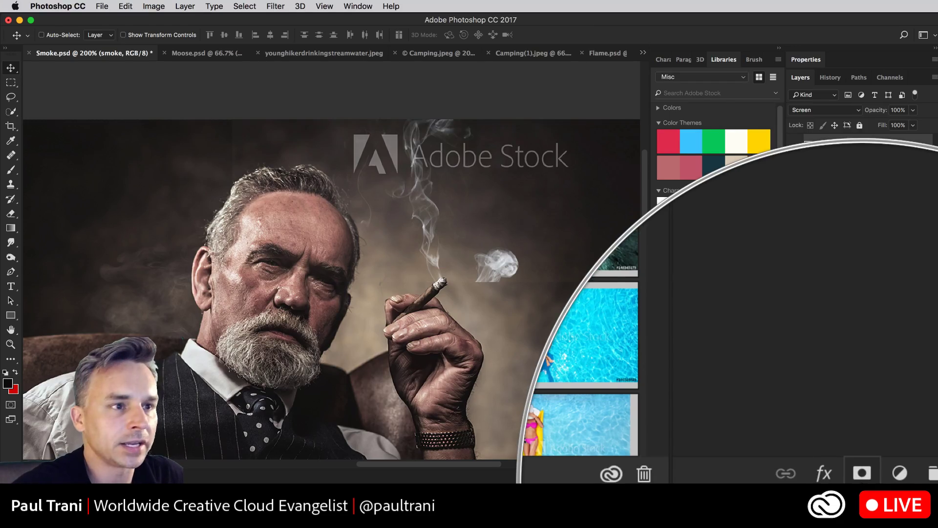
Add a layer mask to the smoke layer and set the Gradient tool to the black-to-transparent preset
{"action": "left_click", "coordinate": [862, 479]}
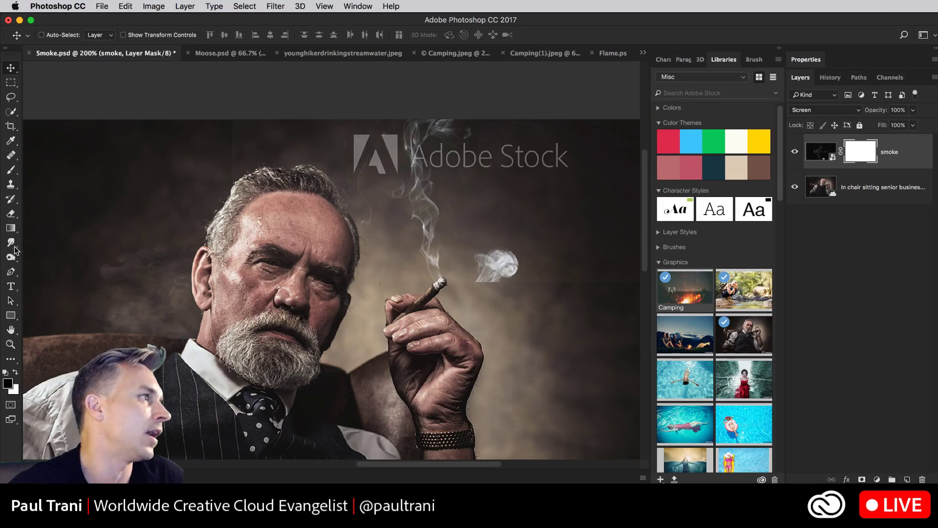
{"action": "left_click", "coordinate": [12, 228]}
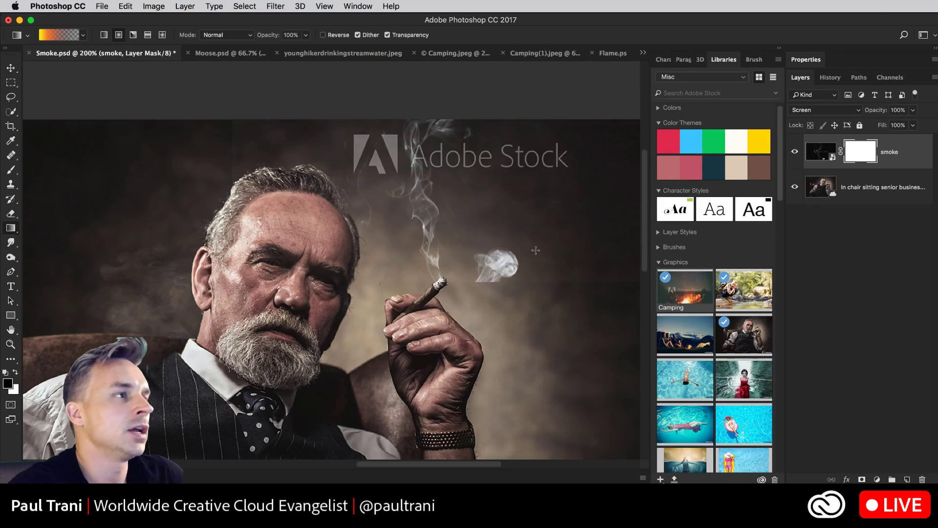
{"action": "left_click", "coordinate": [82, 37]}
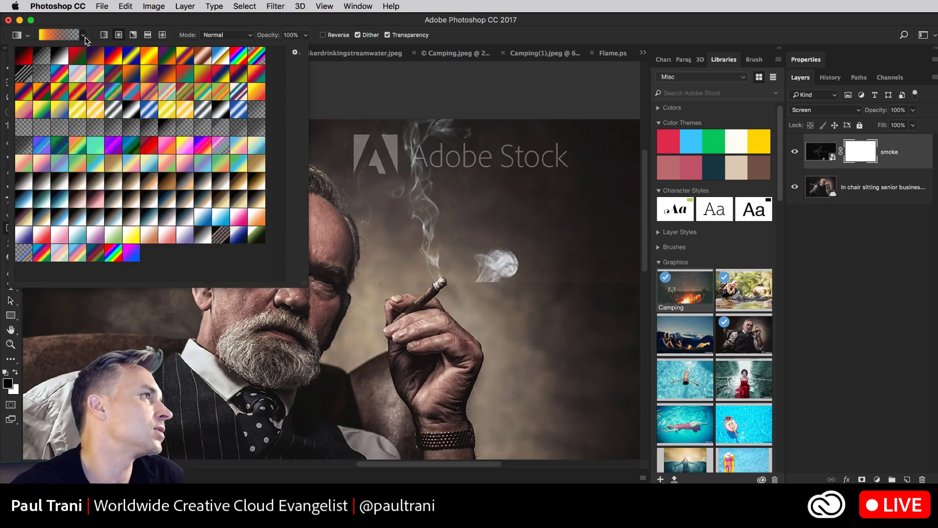
{"action": "left_click", "coordinate": [59, 58]}
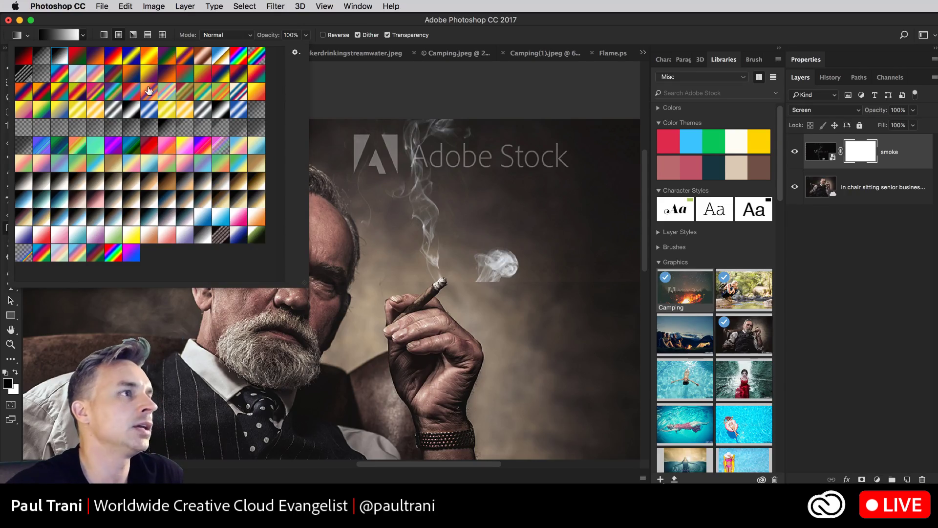
{"action": "left_click", "coordinate": [39, 56]}
{"action": "key", "text": "Return"}
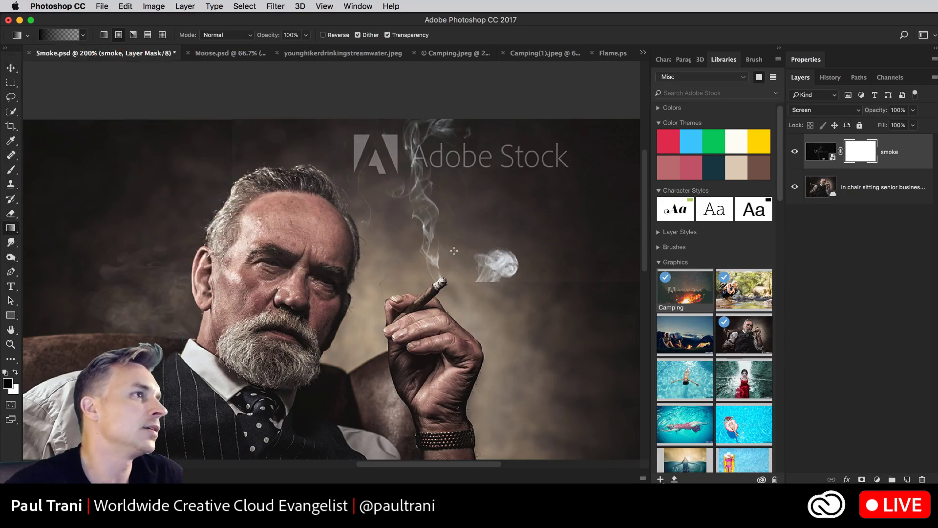
Draw a linear gradient on the smoke layer's mask from beyond the stray puff toward the cigar tip, hiding the puff
{"action": "left_click_drag", "start_coordinate": [467, 262], "coordinate": [463, 262]}
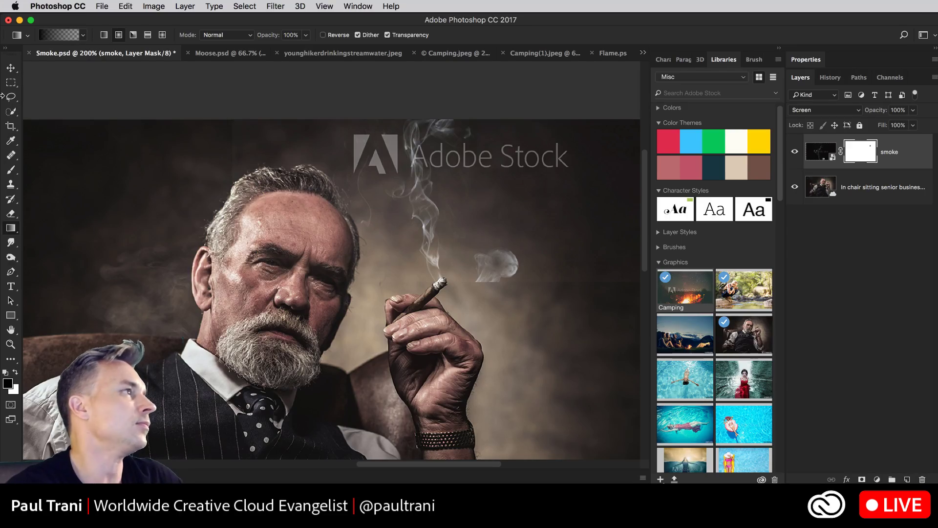
{"action": "left_click_drag", "start_coordinate": [528, 251], "coordinate": [445, 270]}
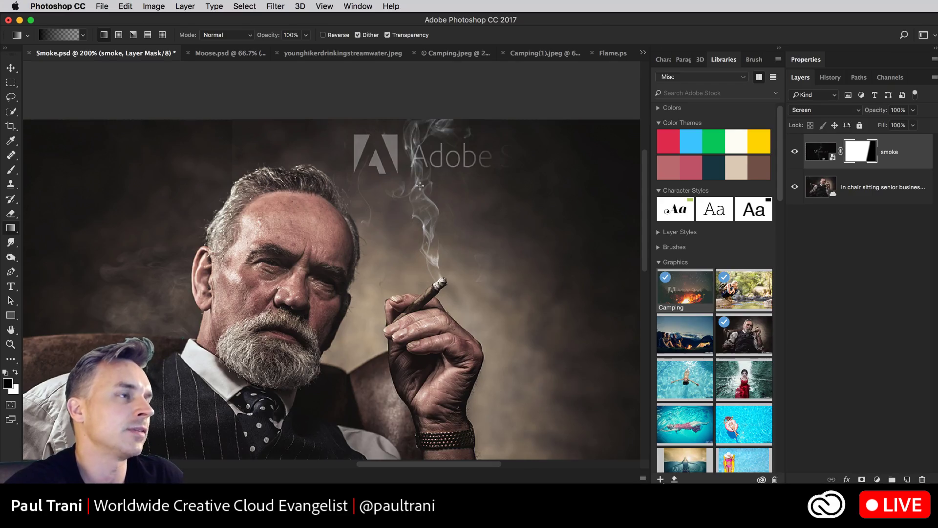
{"action": "left_click", "coordinate": [11, 82]}
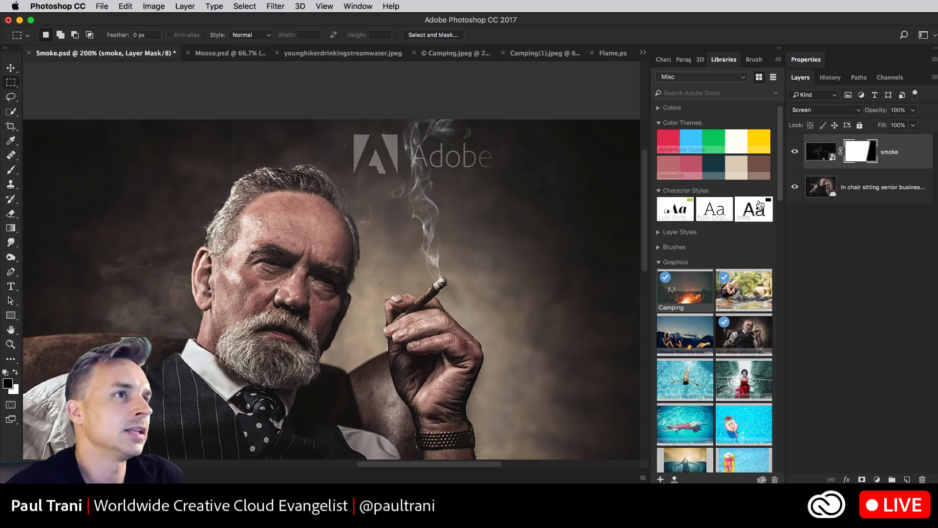
{"action": "left_click", "coordinate": [855, 153], "text": "super"}
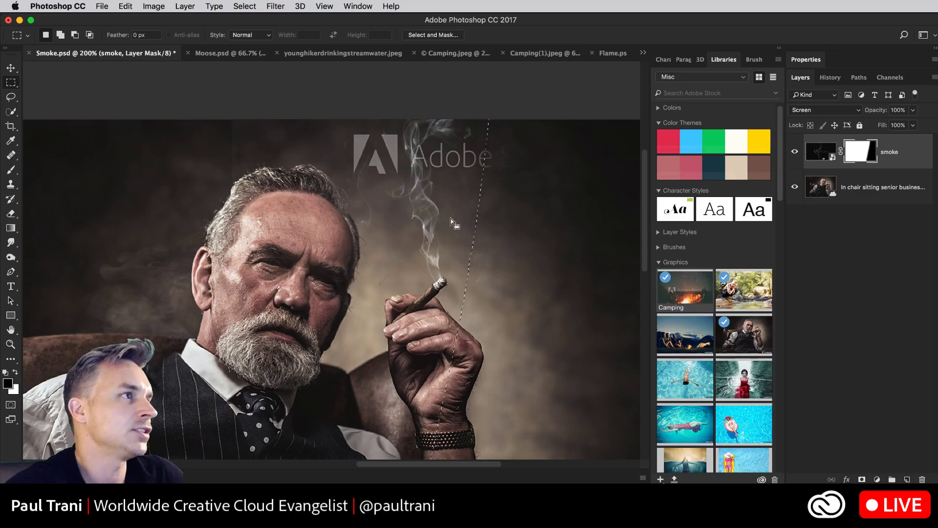
{"action": "key", "text": "super+d"}
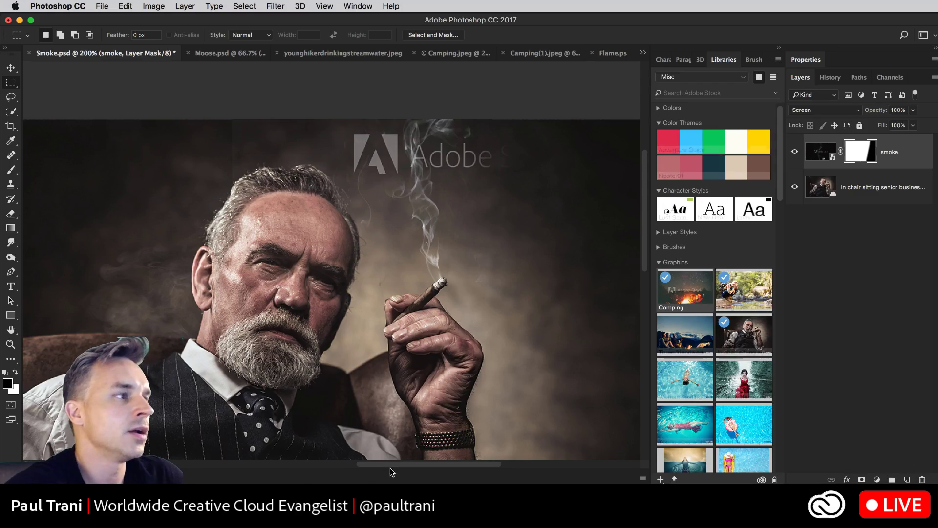
Show the animation timeline, play back the smoke over the portrait, and move the playhead to about 2 seconds
{"action": "left_click", "coordinate": [290, 479]}
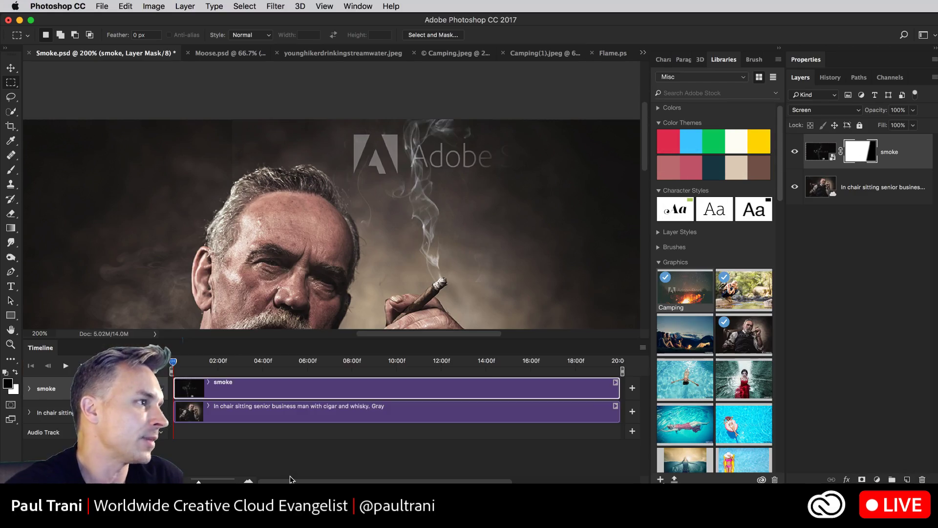
{"action": "left_click", "coordinate": [29, 389]}
{"action": "left_click", "coordinate": [30, 389]}
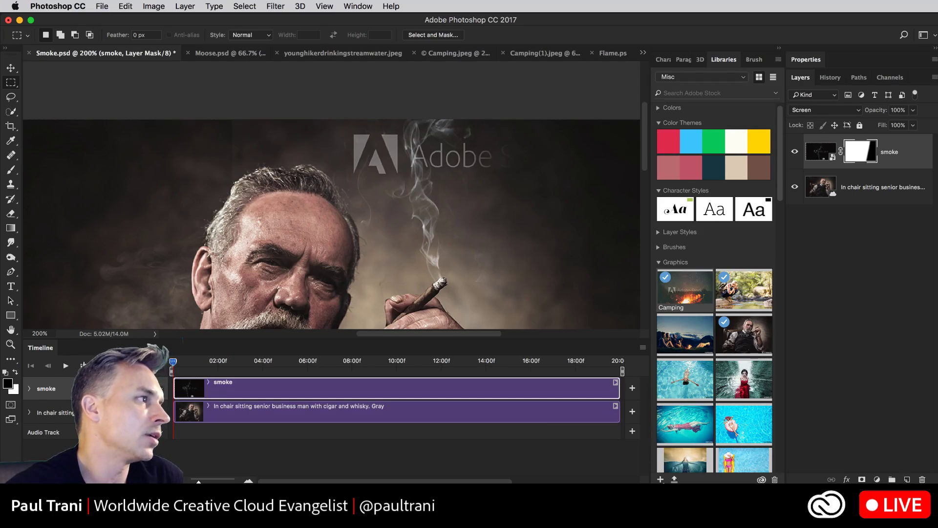
{"action": "left_click", "coordinate": [66, 367]}
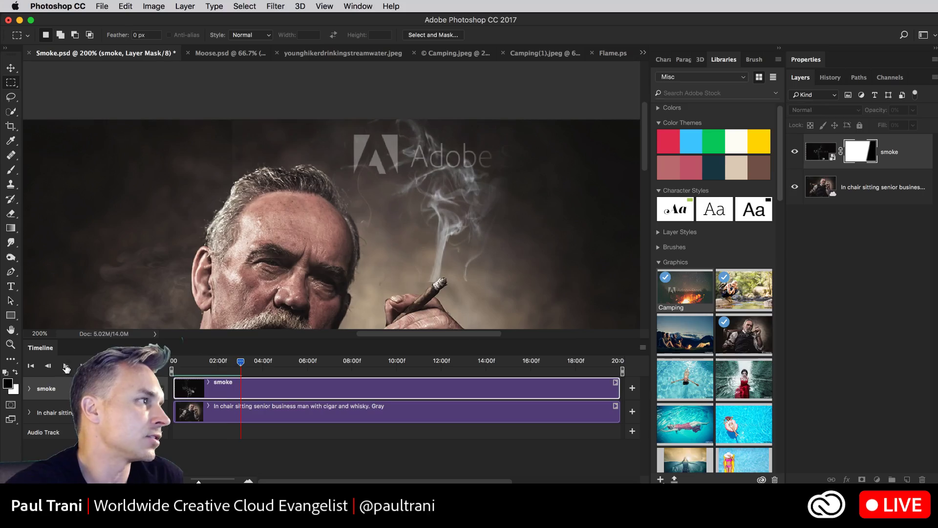
{"action": "key", "text": "space"}
{"action": "left_click_drag", "start_coordinate": [241, 366], "coordinate": [217, 366]}
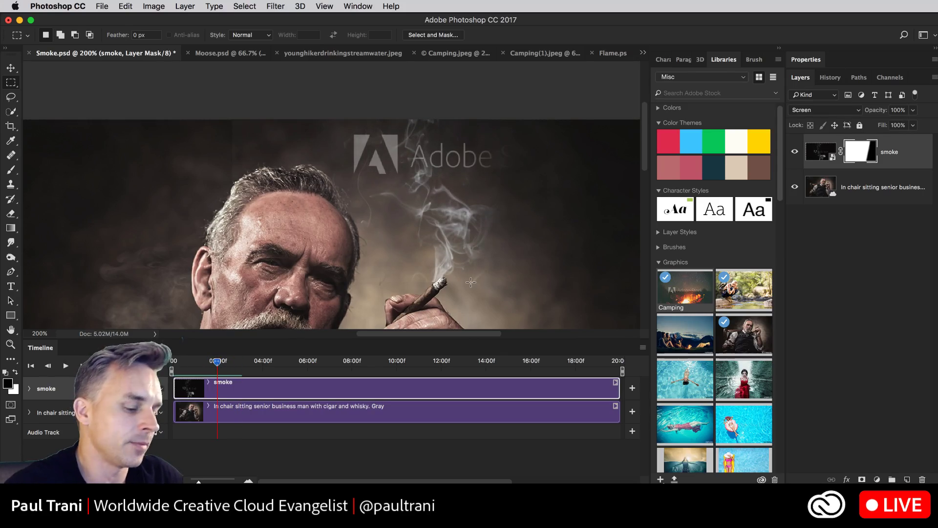
Check the smoke at a few seconds into the clip and nudge its layer right so the column rises from the cigar's burning tip
{"action": "key", "text": "super+equal"}
{"action": "left_click_drag", "start_coordinate": [469, 270], "coordinate": [488, 228]}
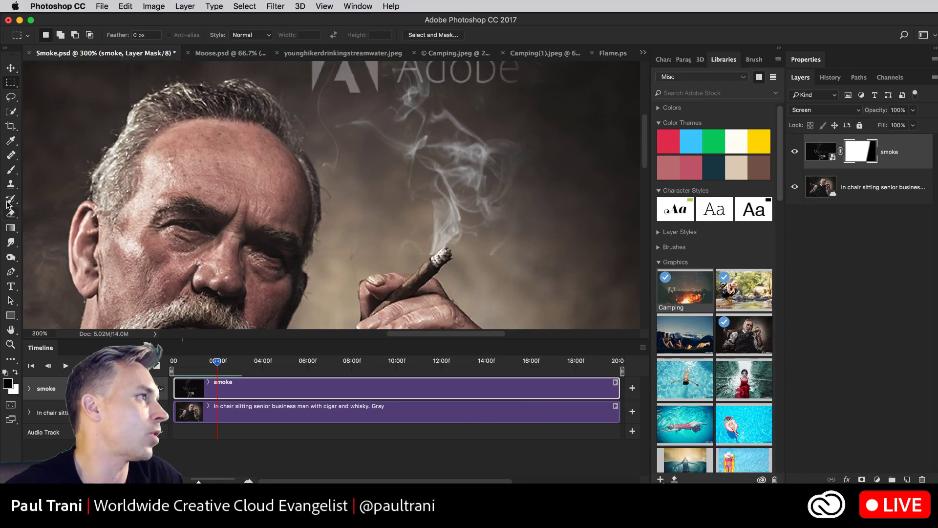
{"action": "left_click", "coordinate": [10, 170]}
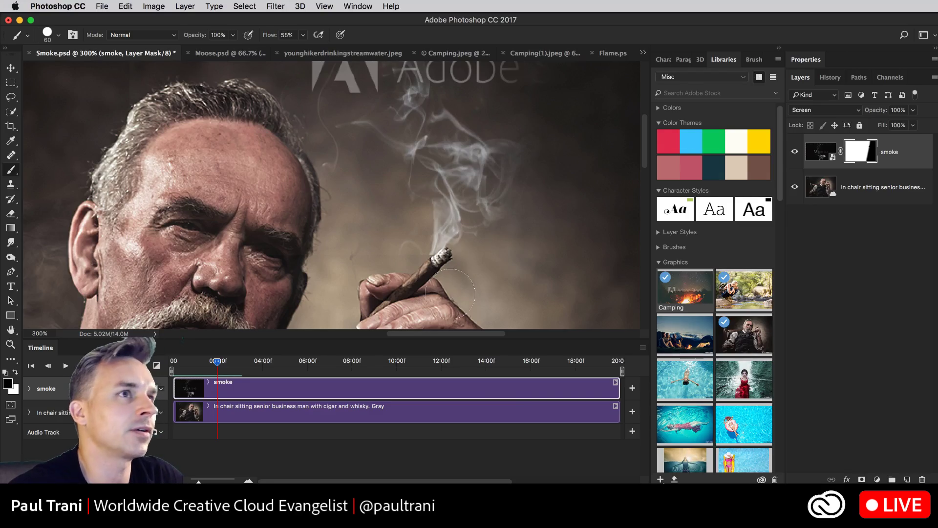
{"action": "left_click_drag", "start_coordinate": [223, 363], "coordinate": [279, 363]}
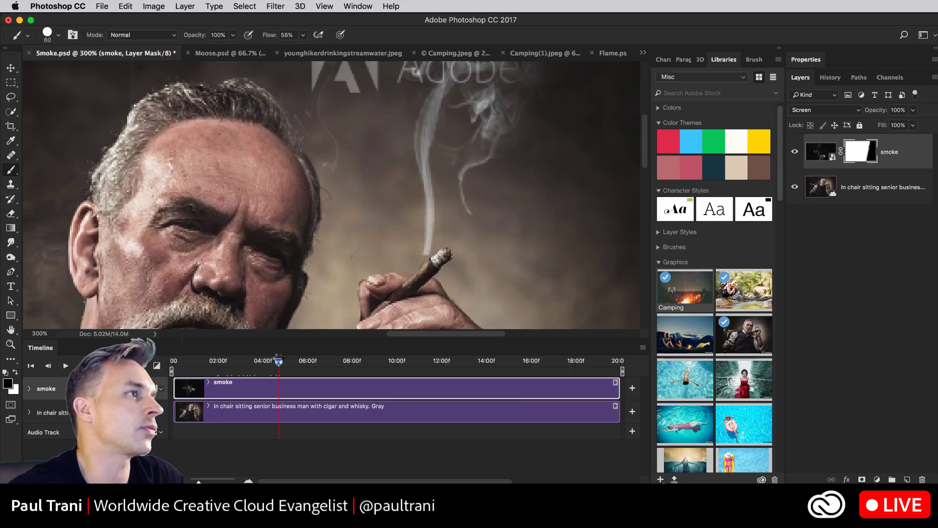
{"action": "left_click", "coordinate": [9, 72]}
{"action": "key", "text": "shift+Right"}
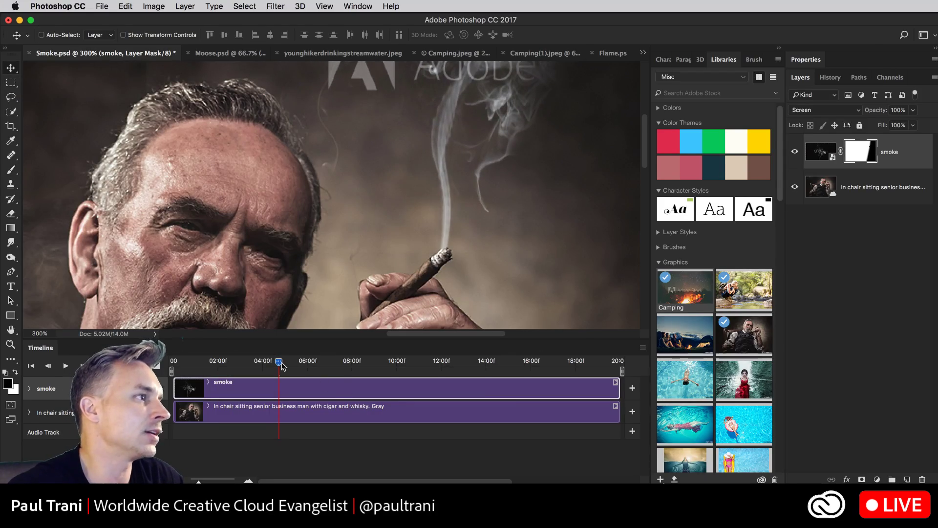
Check the smoke's alignment with the cigar at several points in the timeline, viewing the whole portrait
{"action": "left_click_drag", "start_coordinate": [281, 367], "coordinate": [364, 363]}
{"action": "key", "text": "super+minus"}
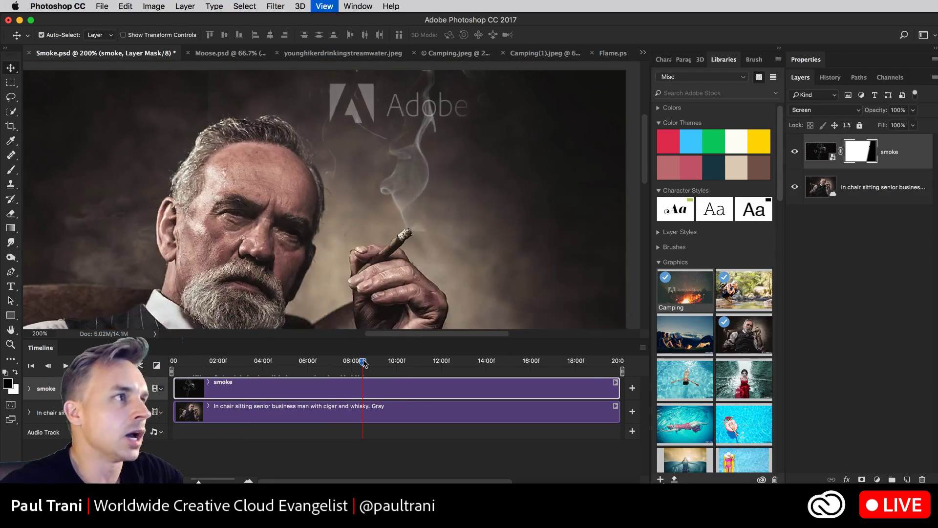
{"action": "key", "text": "super+minus"}
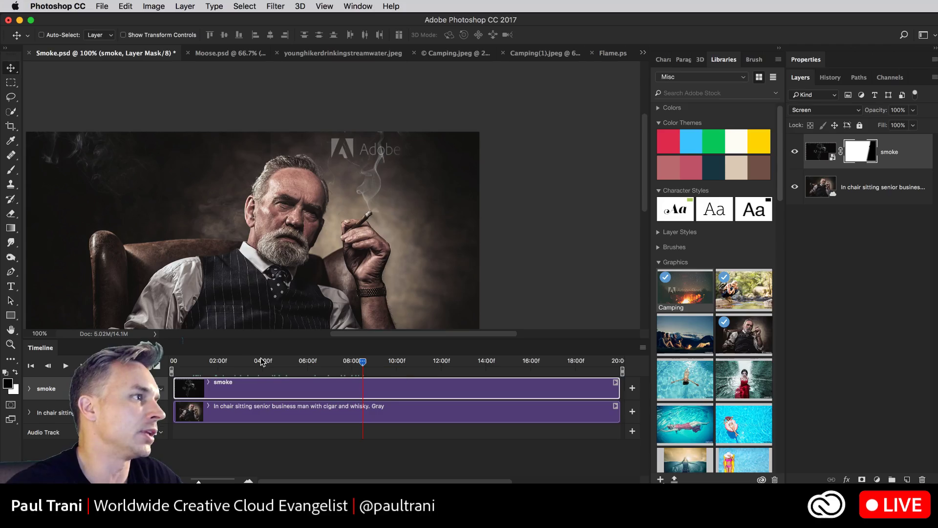
{"action": "left_click", "coordinate": [191, 363]}
{"action": "left_click_drag", "start_coordinate": [175, 218], "coordinate": [294, 171]}
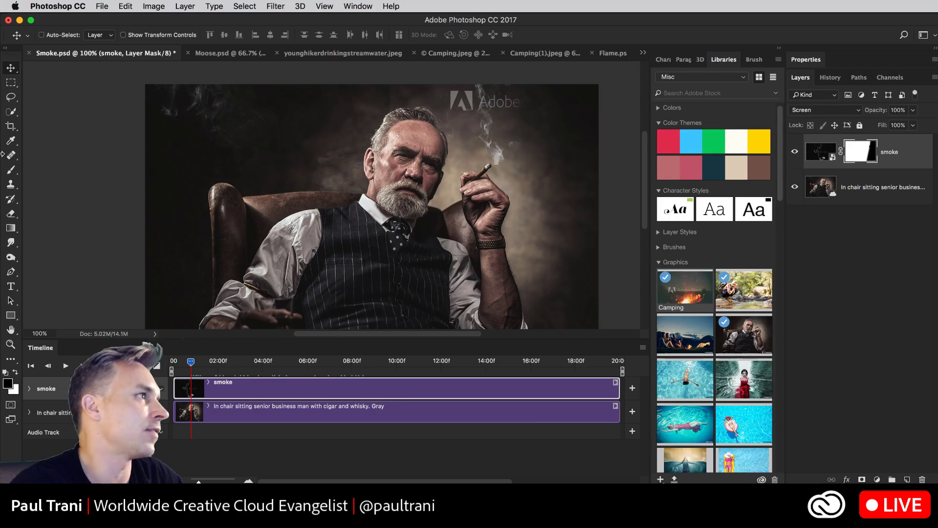
Add a short vertical gradient to the smoke layer's mask that fades the smoke before the image's top edge, and check it along the timeline
{"action": "left_click_drag", "start_coordinate": [221, 368], "coordinate": [414, 362]}
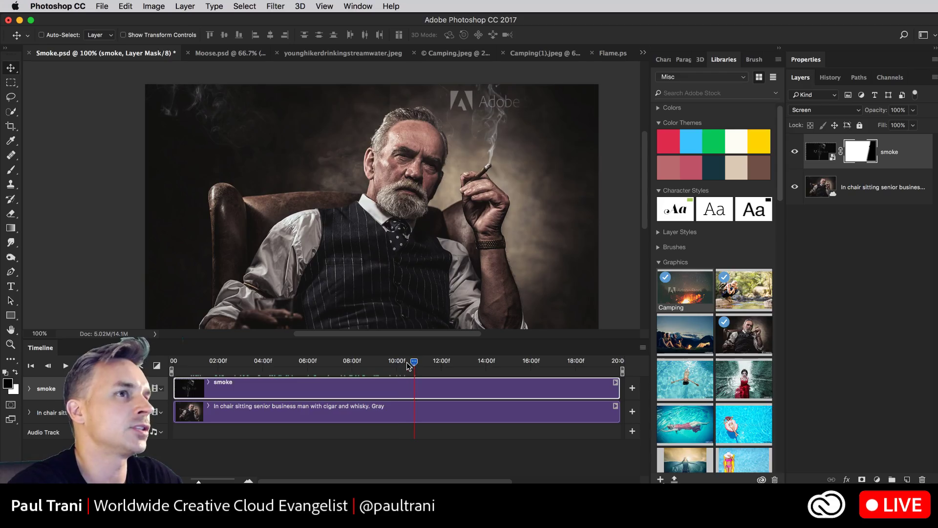
{"action": "left_click", "coordinate": [12, 169]}
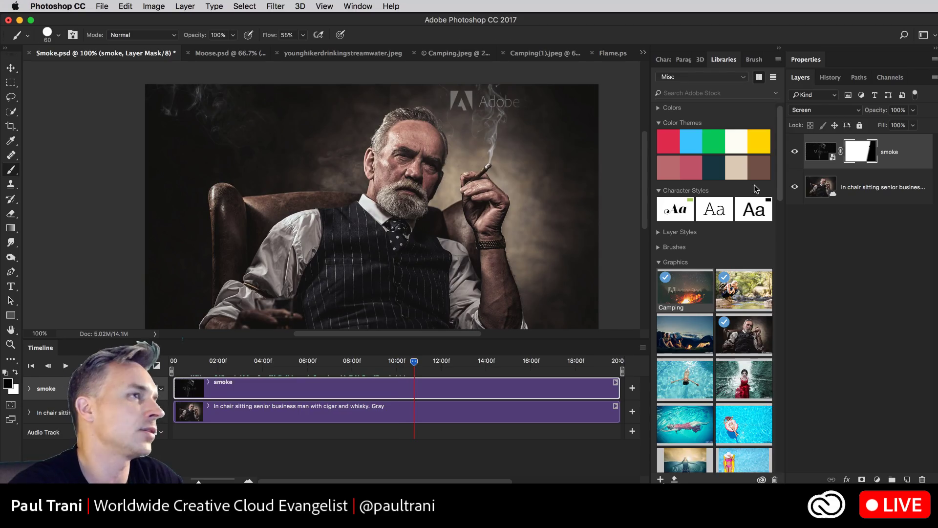
{"action": "left_click", "coordinate": [10, 230]}
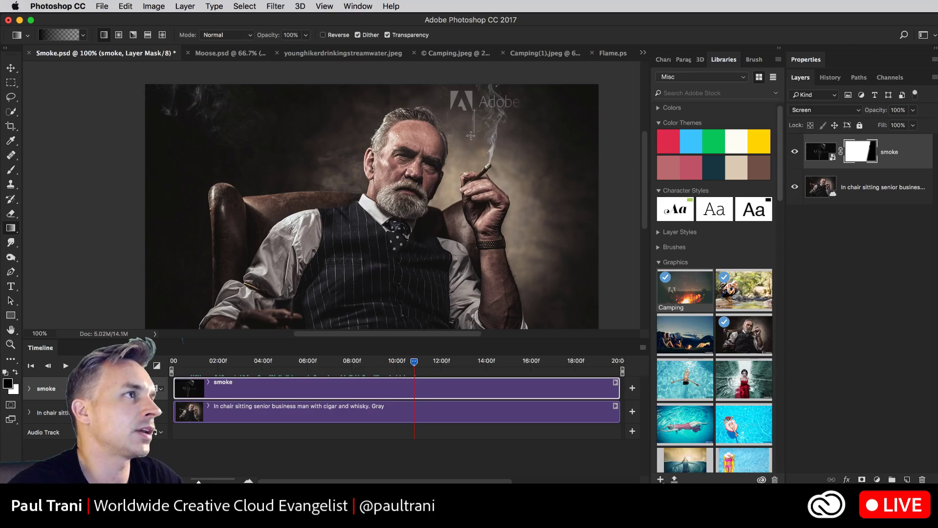
{"action": "left_click_drag", "start_coordinate": [470, 135], "coordinate": [469, 142]}
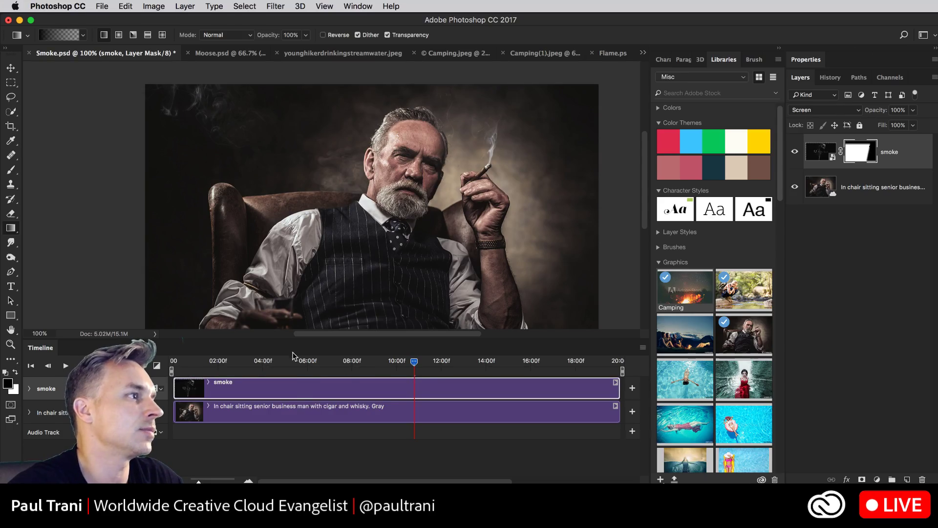
{"action": "left_click_drag", "start_coordinate": [293, 355], "coordinate": [569, 346]}
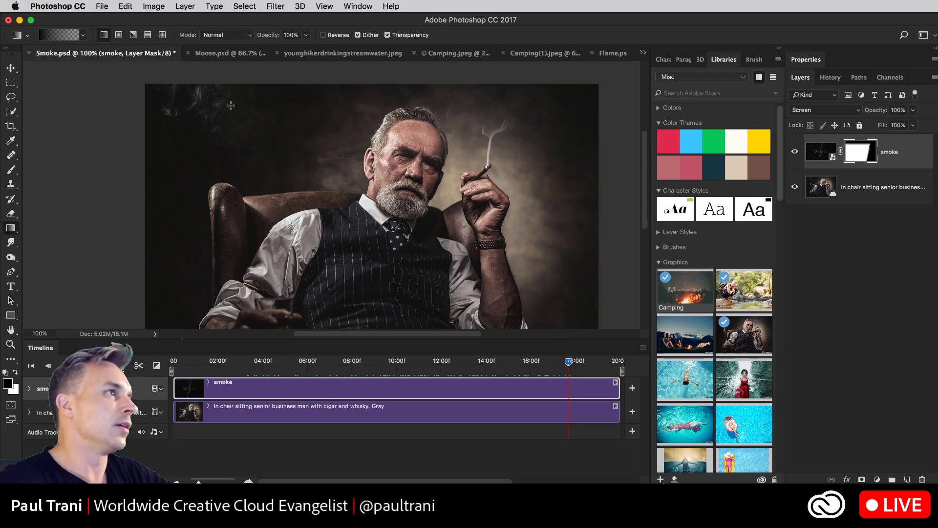
Resize the image proportionally to a height of 1080 pixels
{"action": "left_click", "coordinate": [153, 5]}
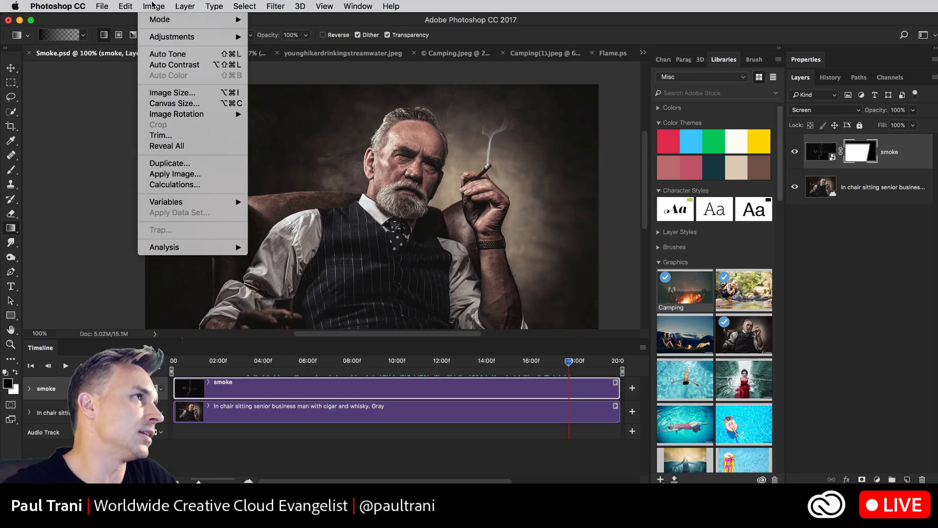
{"action": "left_click", "coordinate": [197, 93]}
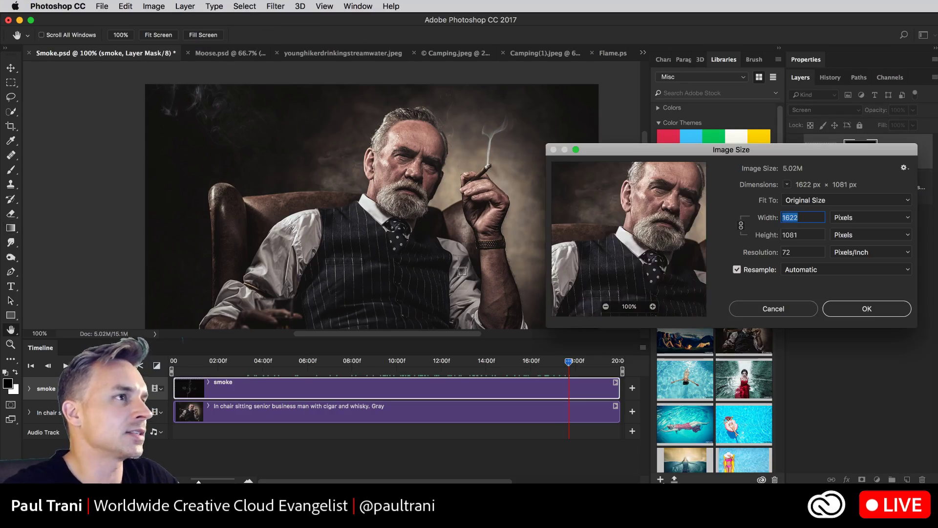
{"action": "type", "text": "2"}
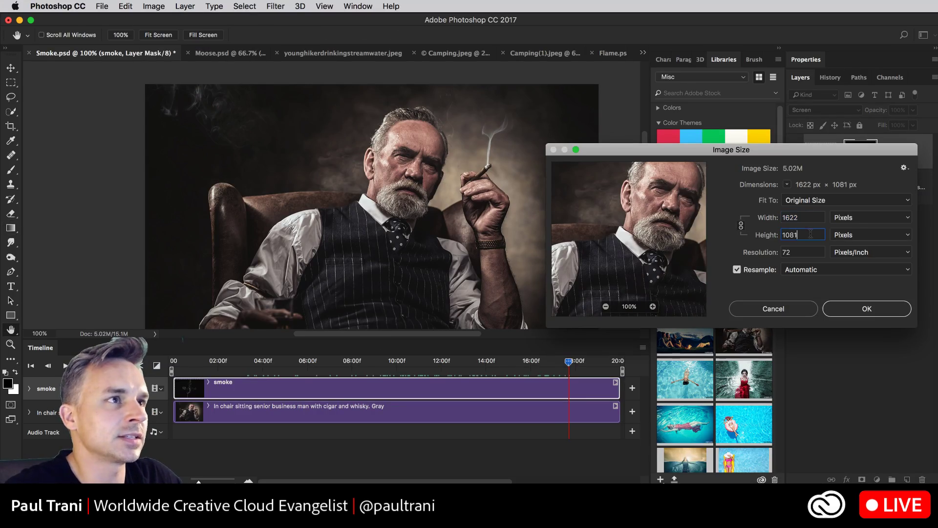
{"action": "key", "text": "Tab"}
{"action": "type", "text": "1080"}
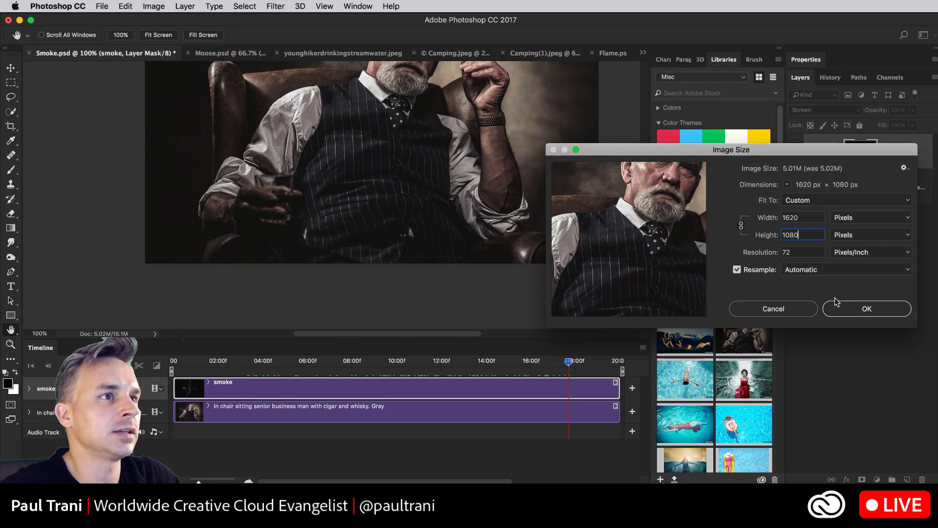
{"action": "left_click", "coordinate": [863, 308]}
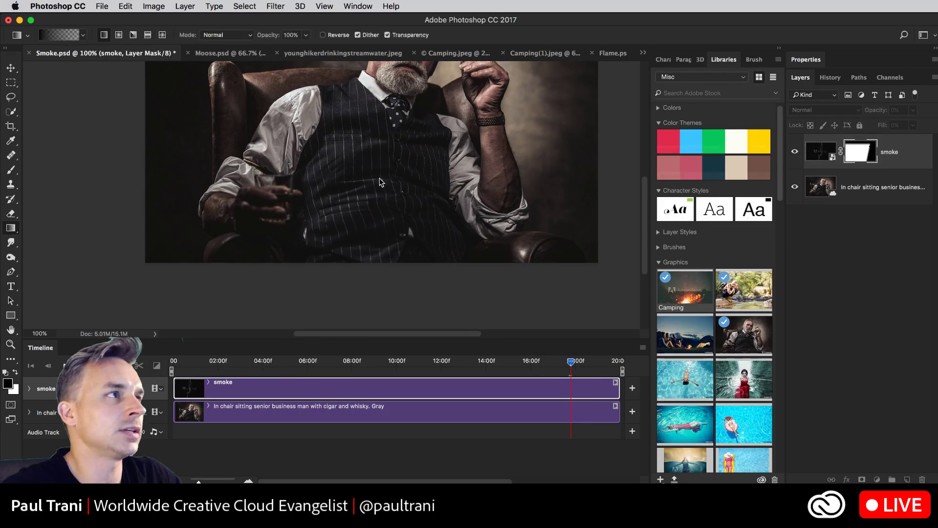
Reduce the canvas width to 1080 pixels with a centred anchor, making the composition square
{"action": "scroll", "coordinate": [371, 205], "scroll_direction": "up", "scroll_amount": 5}
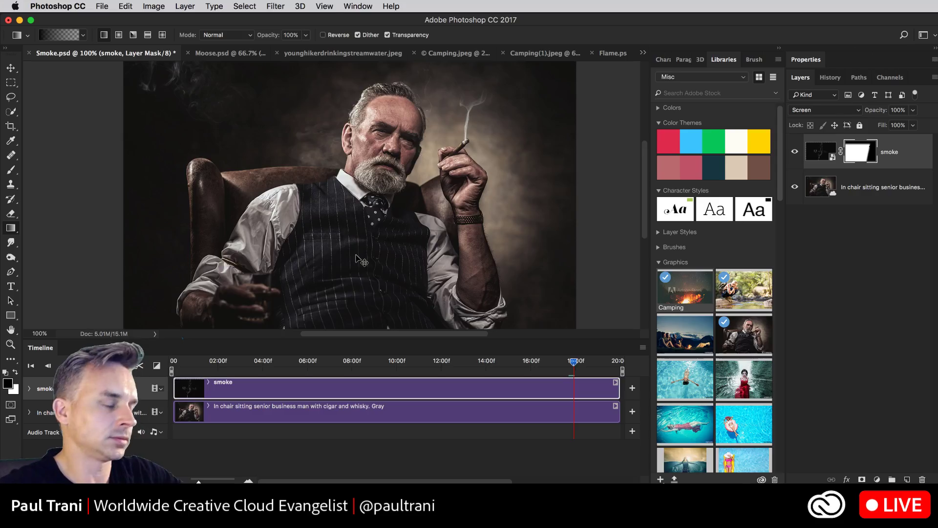
{"action": "key", "text": "super+minus"}
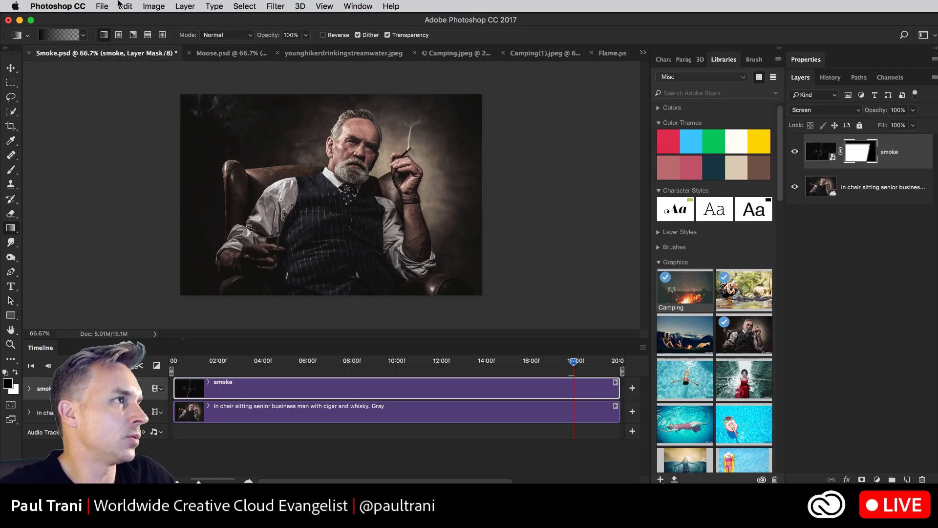
{"action": "left_click", "coordinate": [153, 6]}
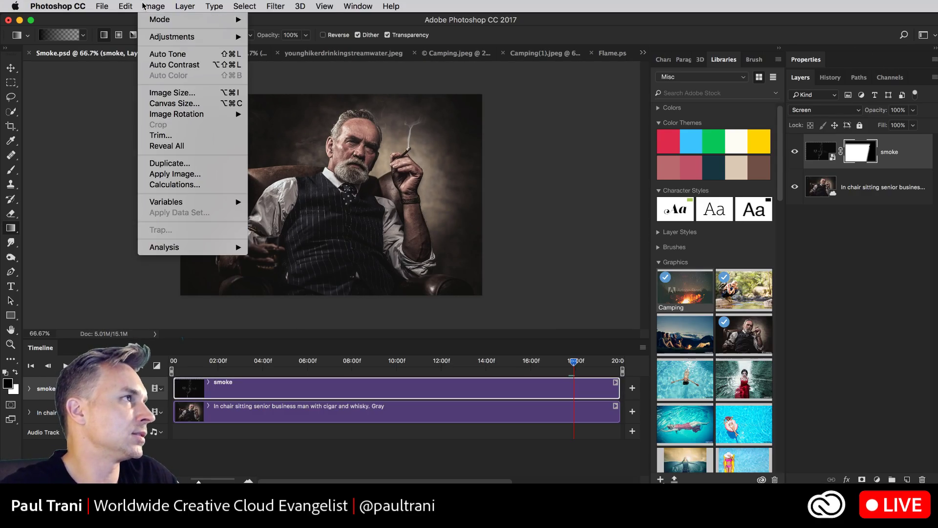
{"action": "left_click", "coordinate": [154, 103]}
{"action": "key", "text": "Tab"}
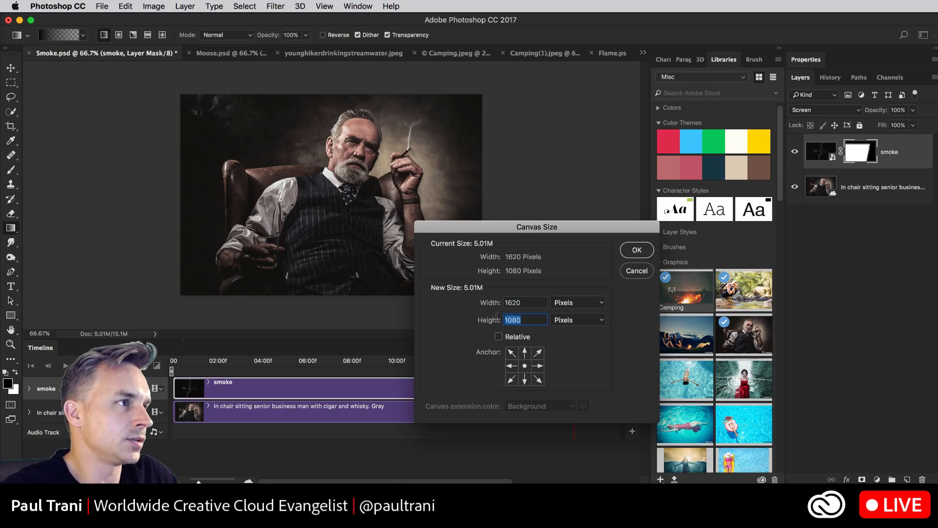
{"action": "double_click", "coordinate": [527, 304]}
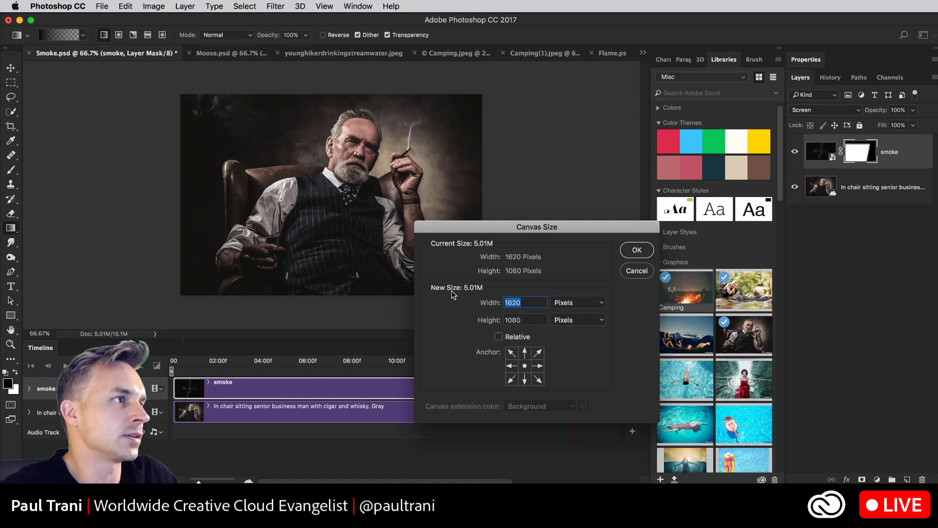
{"action": "type", "text": "1080"}
{"action": "left_click", "coordinate": [635, 250]}
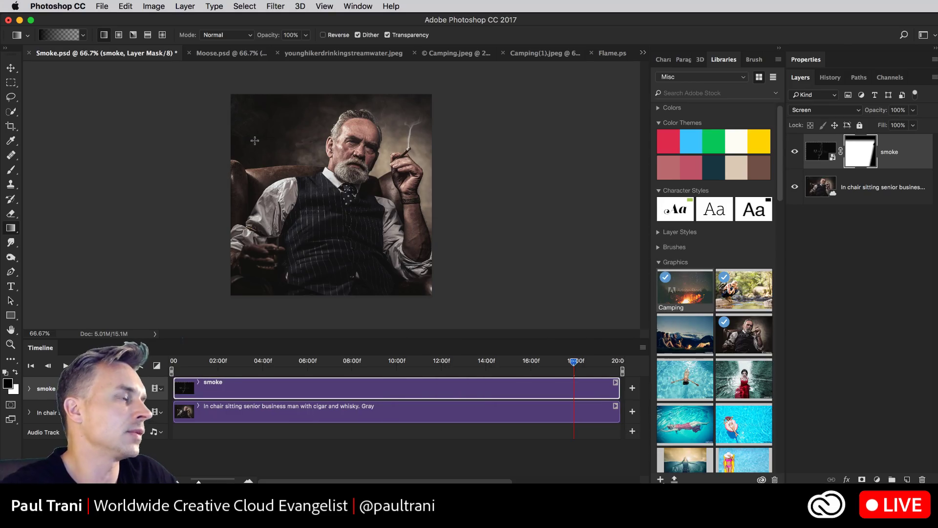
Play back the square smoke composition from early in the timeline and stop the playback
{"action": "key", "text": "cmd+1"}
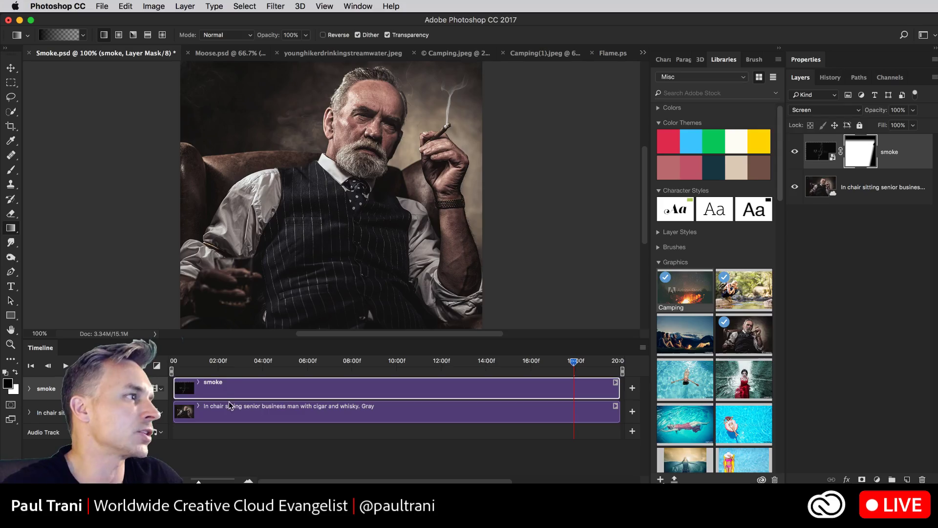
{"action": "left_click", "coordinate": [220, 364]}
{"action": "key", "text": "space"}
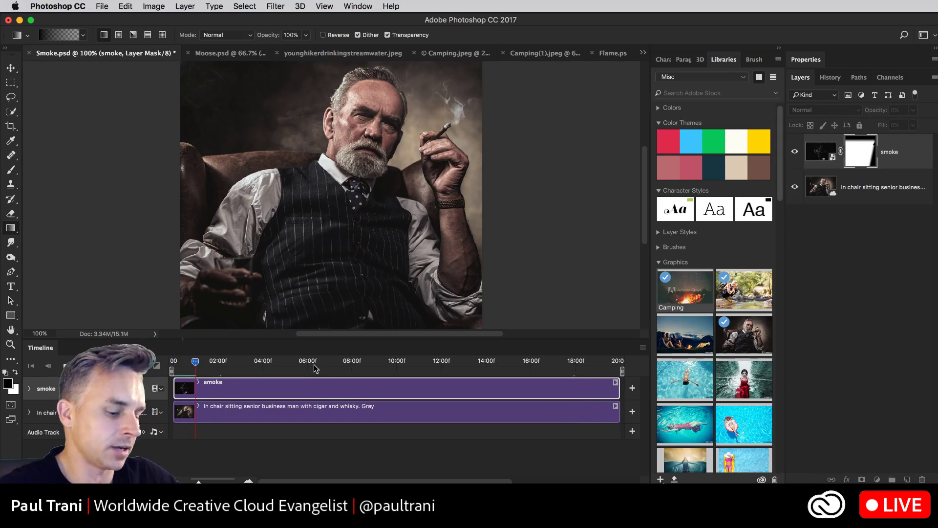
{"action": "key", "text": "space"}
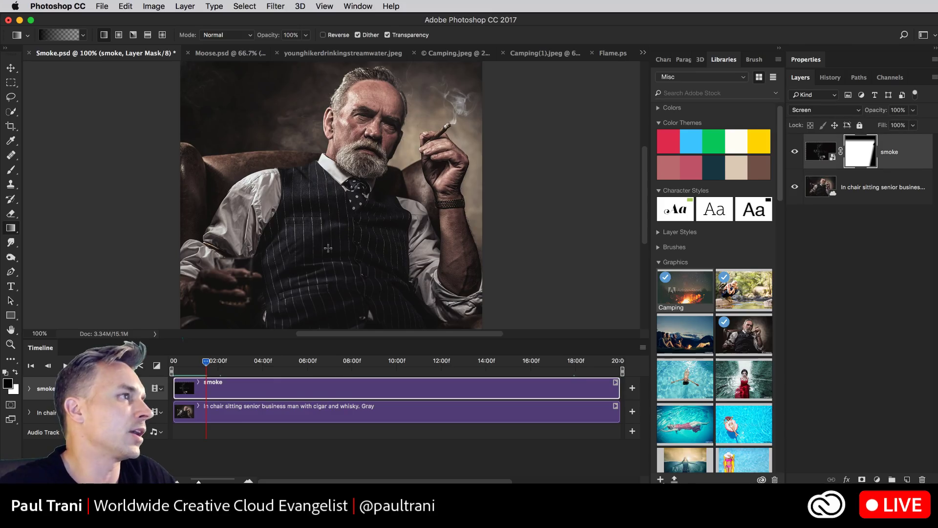
Set the timeline frame rate of the smoke composition to 10 fps
{"action": "left_click", "coordinate": [640, 348]}
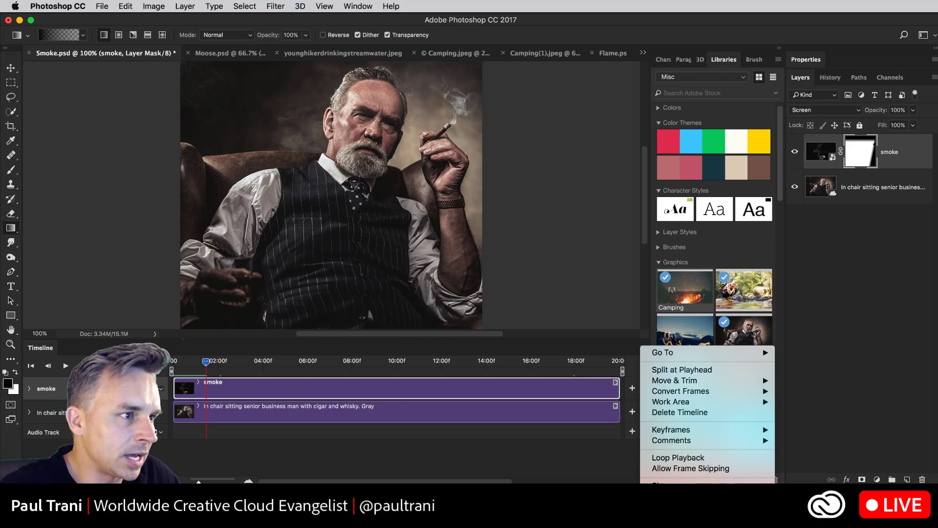
{"action": "left_click", "coordinate": [679, 485]}
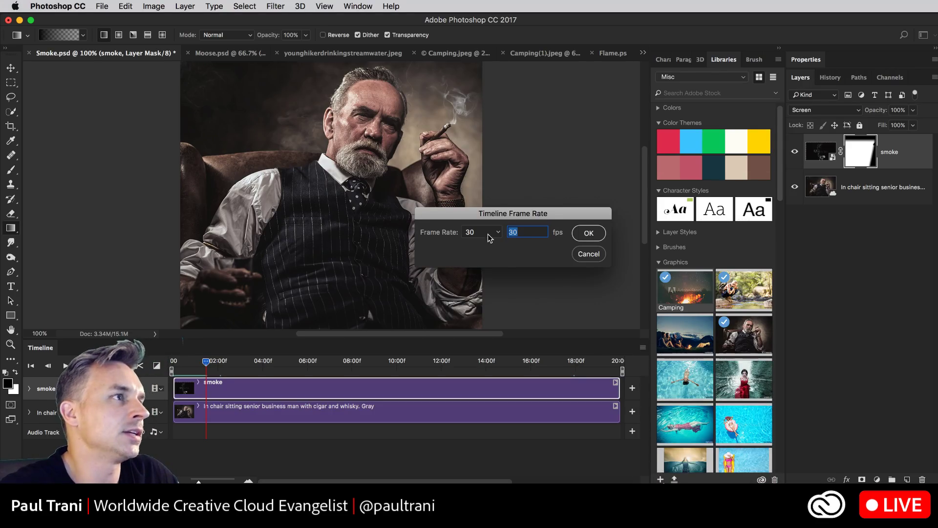
{"action": "left_click", "coordinate": [473, 238]}
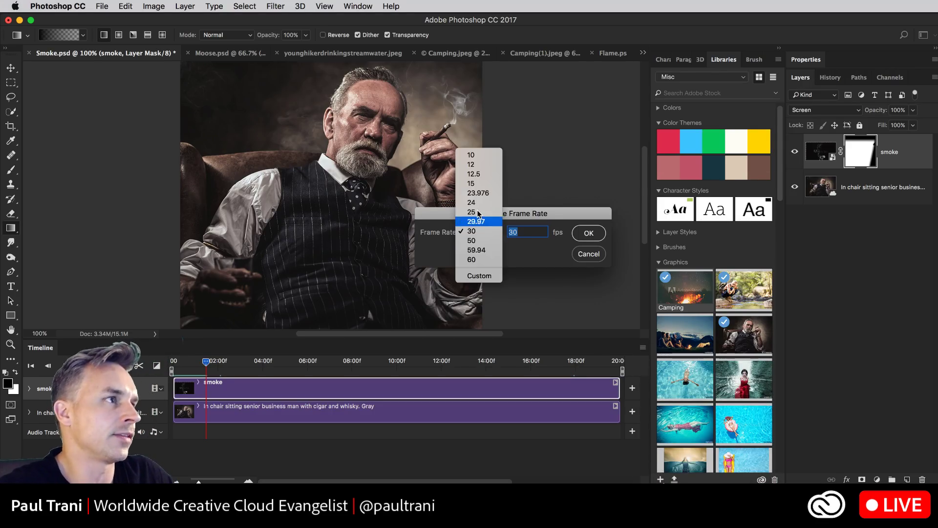
{"action": "left_click", "coordinate": [479, 156]}
{"action": "left_click", "coordinate": [586, 236]}
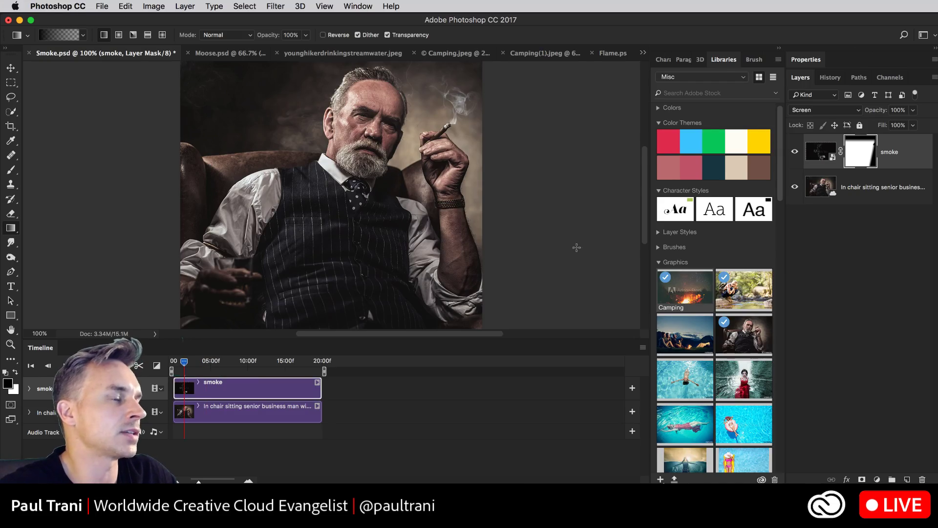
Bring up the Save for Web export for the smoke composition as a GIF and set its animation looping to Forever
{"action": "left_click", "coordinate": [101, 6]}
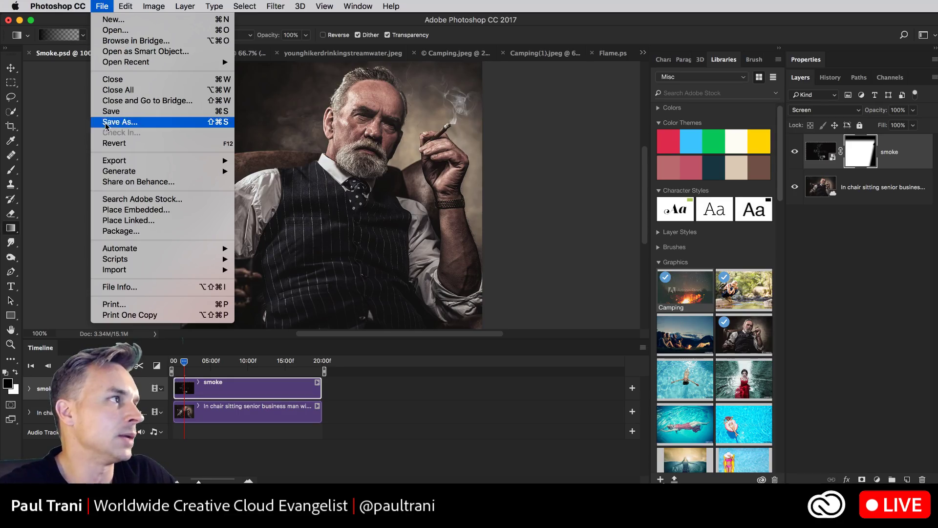
{"action": "mouse_move", "coordinate": [110, 162]}
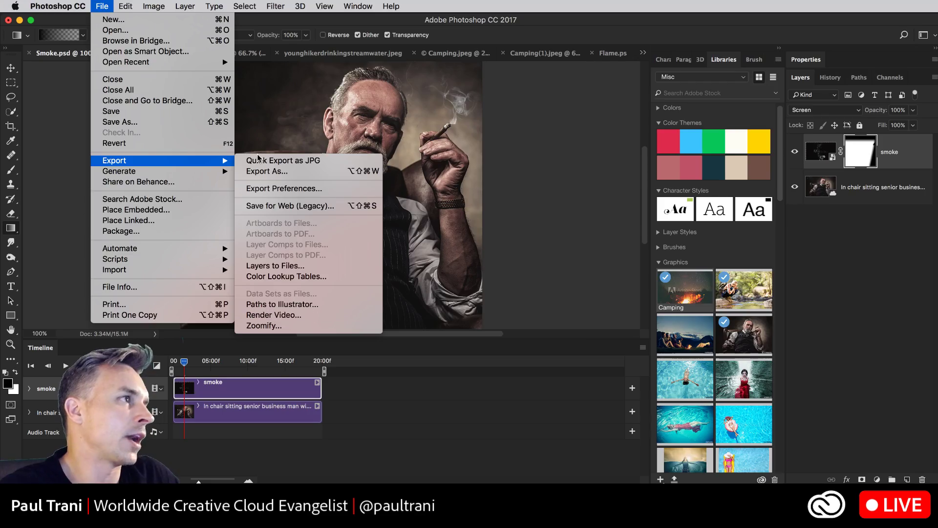
{"action": "left_click", "coordinate": [259, 206]}
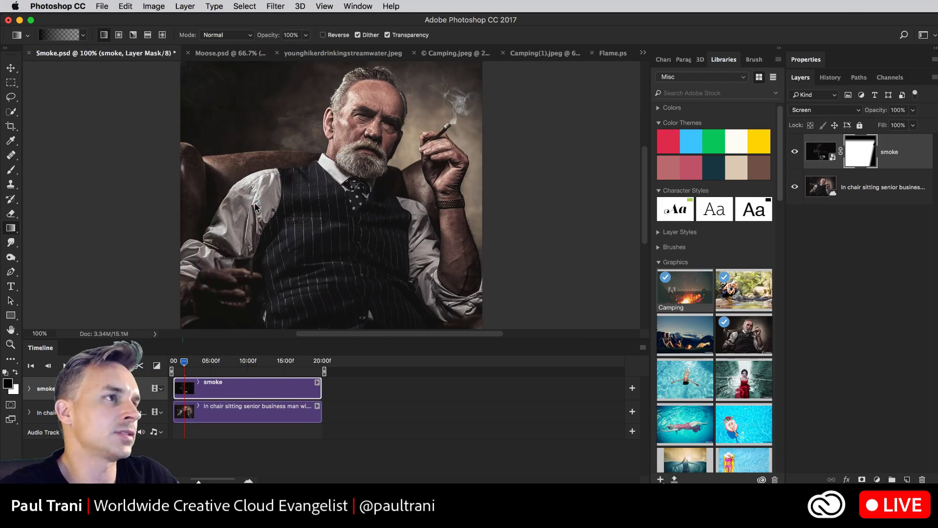
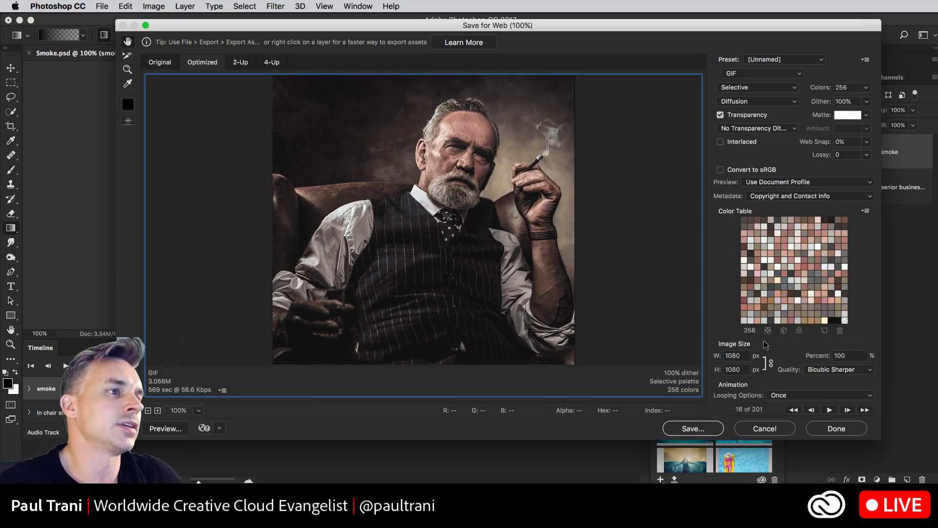
{"action": "left_click", "coordinate": [780, 396]}
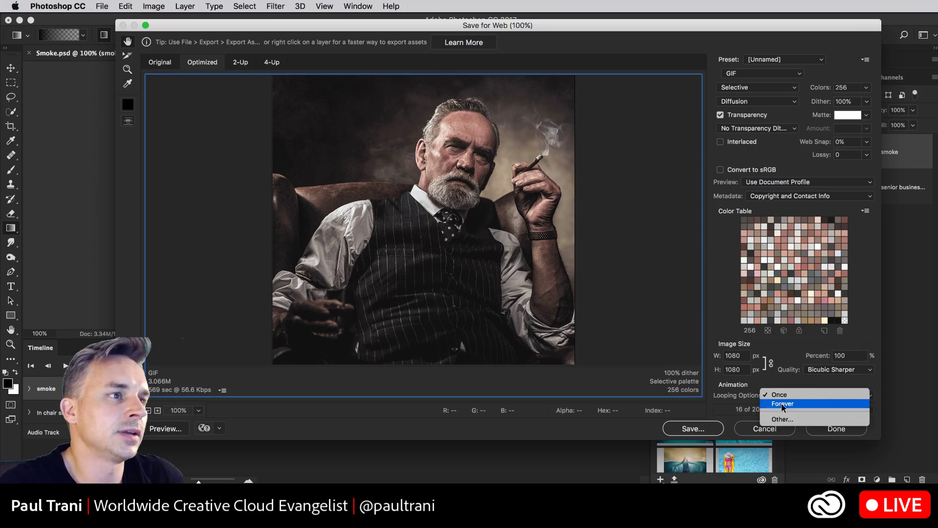
{"action": "left_click", "coordinate": [782, 405]}
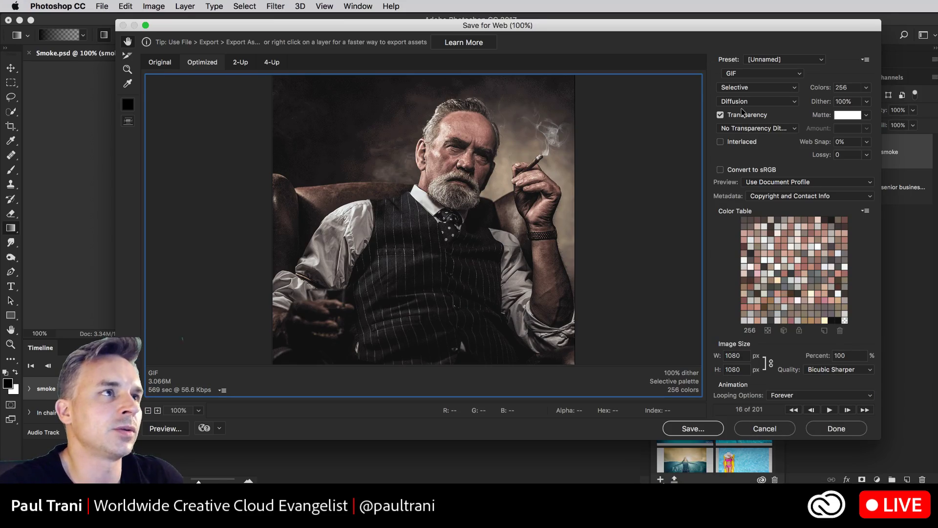
{"action": "left_click", "coordinate": [720, 114]}
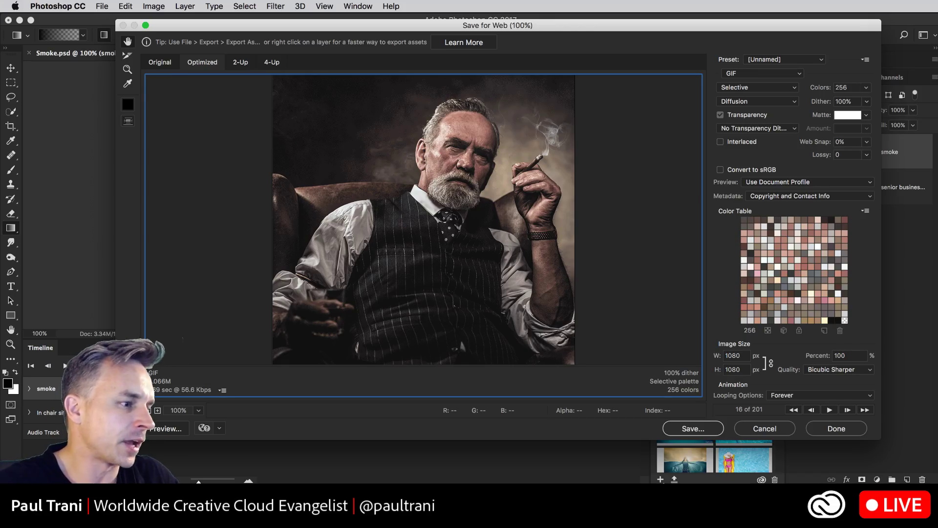
Switch to After Effects, move the Save for Web window out of the way and send Comp 1 to the Adobe Media Encoder queue
{"action": "key", "text": "super+Tab"}
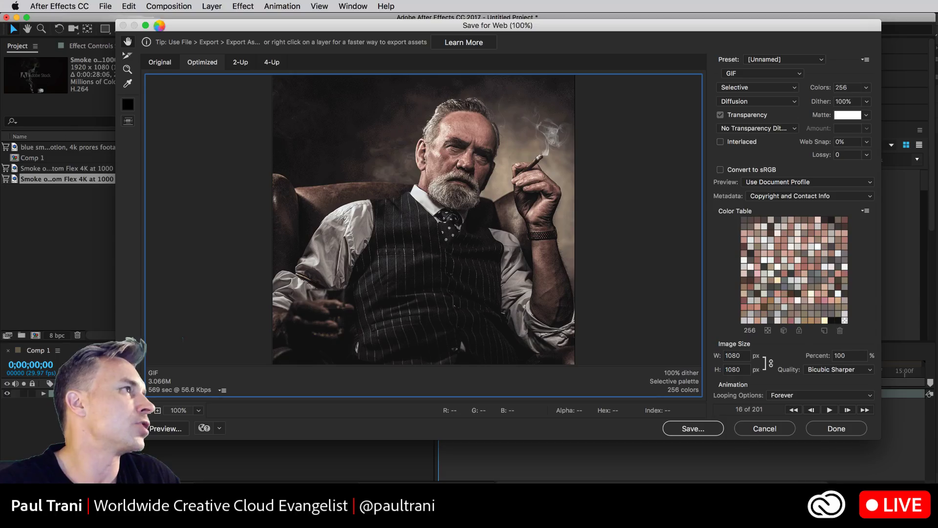
{"action": "left_click_drag", "start_coordinate": [161, 25], "coordinate": [489, 508]}
{"action": "left_click", "coordinate": [208, 229]}
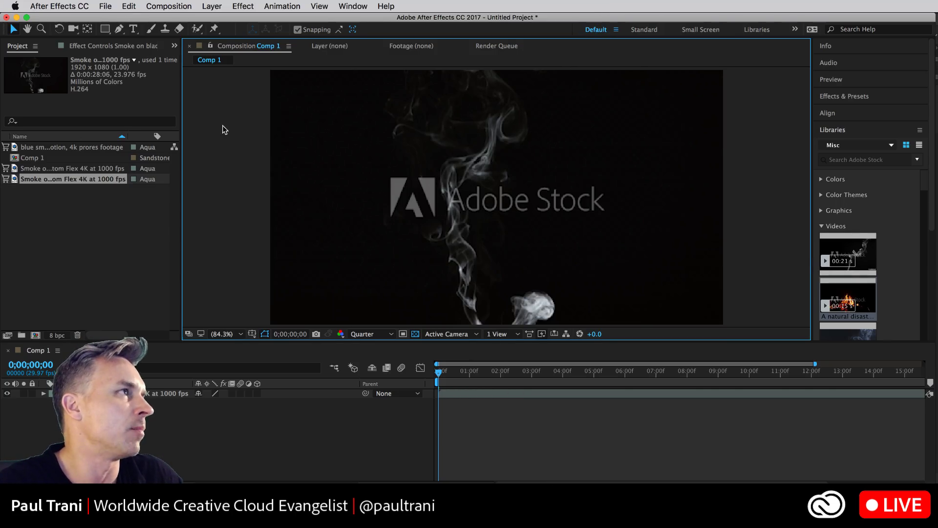
{"action": "left_click", "coordinate": [107, 6]}
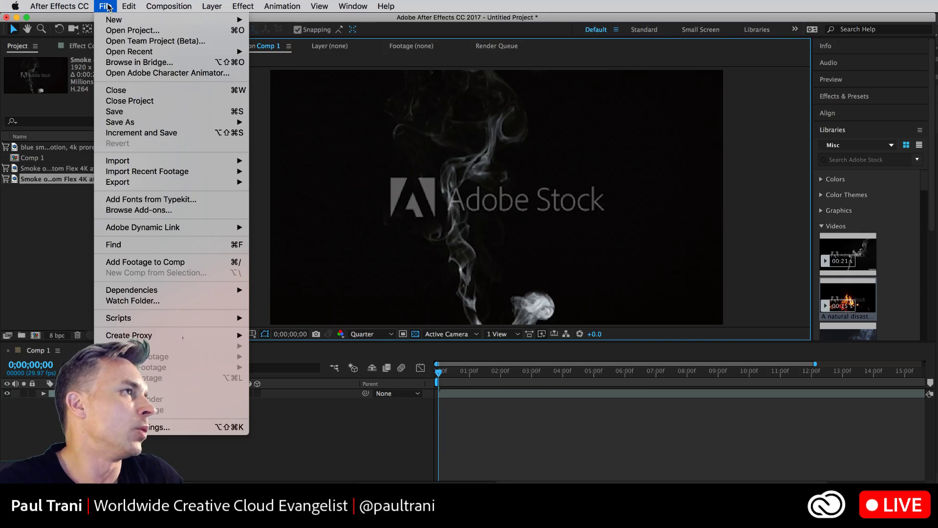
{"action": "mouse_move", "coordinate": [142, 185]}
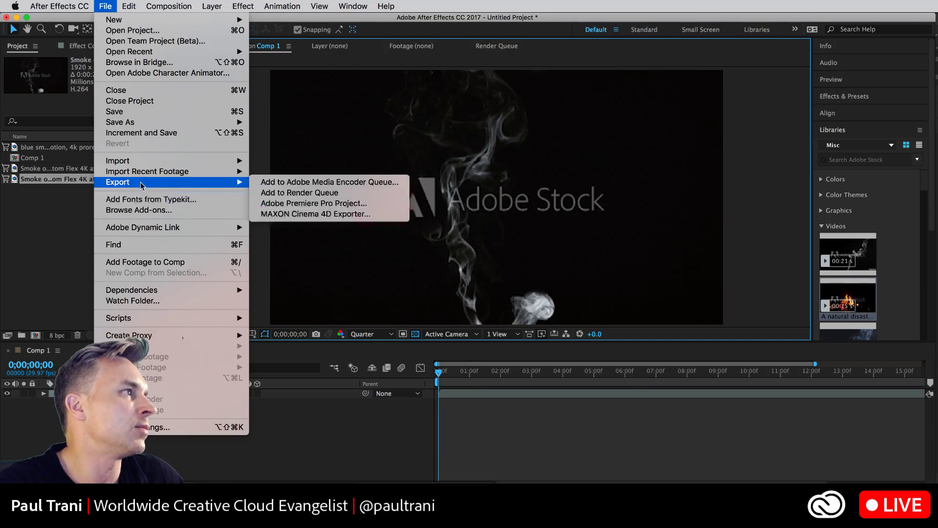
{"action": "left_click", "coordinate": [285, 184]}
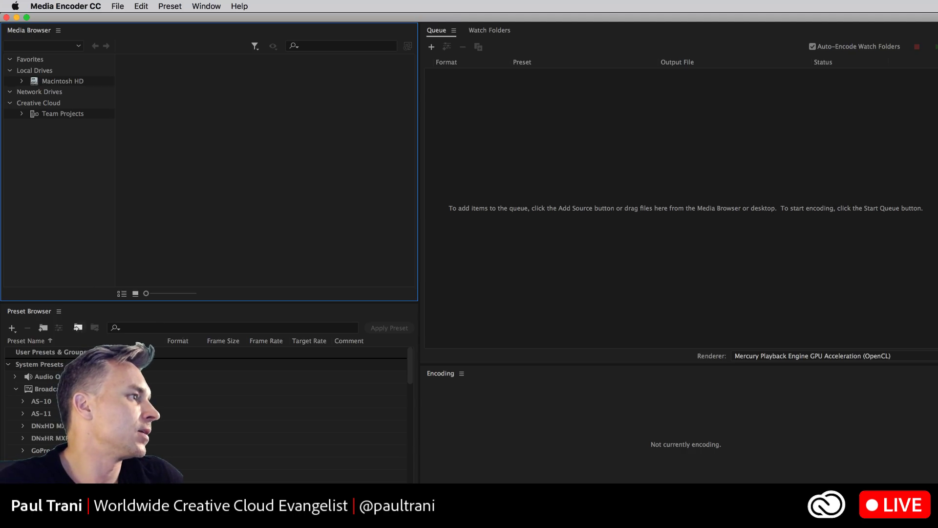
Look through the system encoding presets, from the broadcast formats to the image sequence formats
{"action": "scroll", "coordinate": [205, 405], "scroll_direction": "down", "scroll_amount": 5}
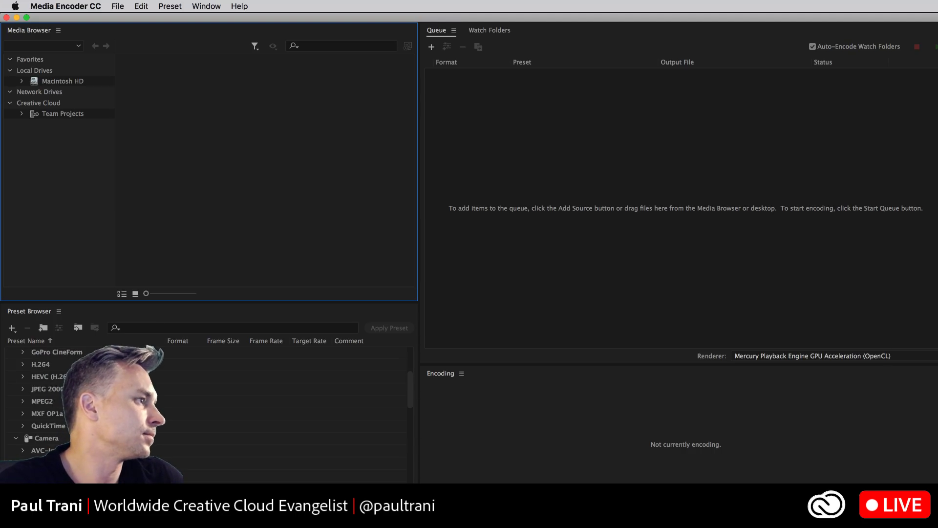
{"action": "scroll", "coordinate": [183, 342], "scroll_direction": "down", "scroll_amount": 3}
{"action": "scroll", "coordinate": [206, 405], "scroll_direction": "down", "scroll_amount": 8}
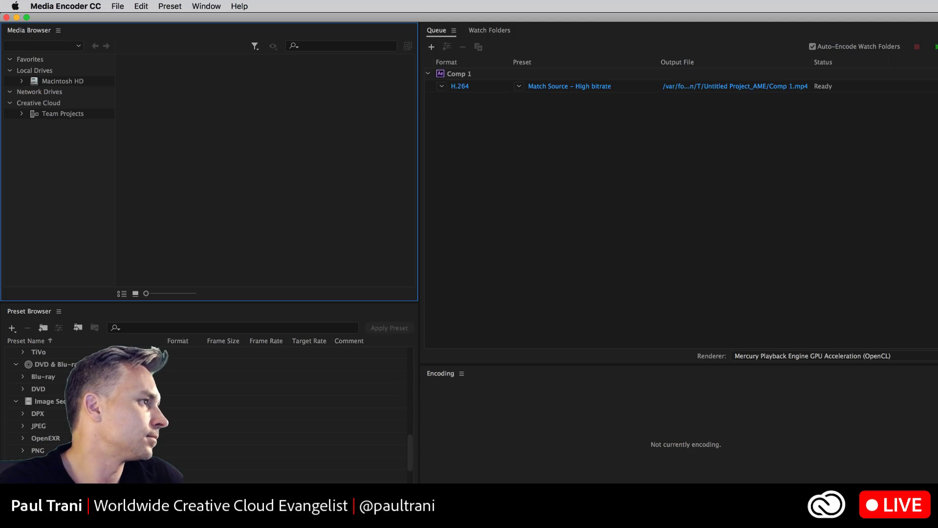
{"action": "scroll", "coordinate": [205, 405], "scroll_direction": "up", "scroll_amount": 10}
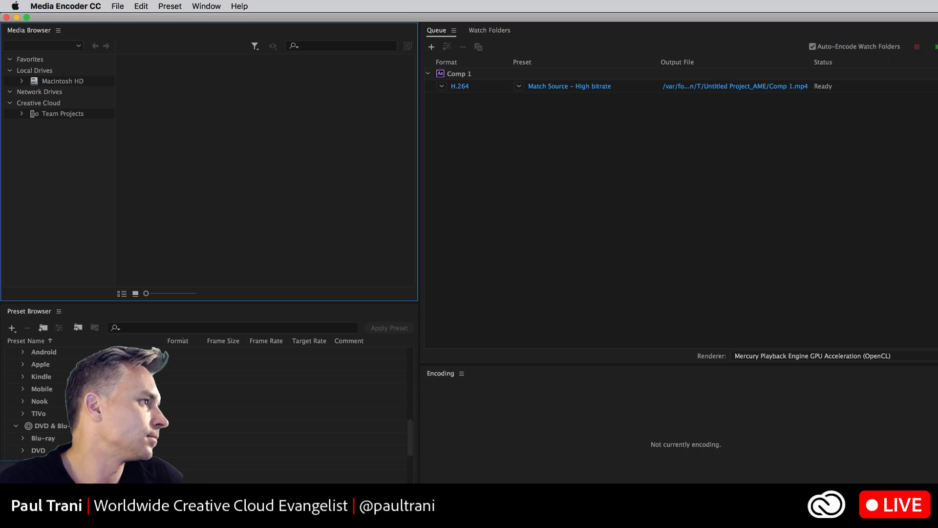
{"action": "scroll", "coordinate": [205, 406], "scroll_direction": "up", "scroll_amount": 5}
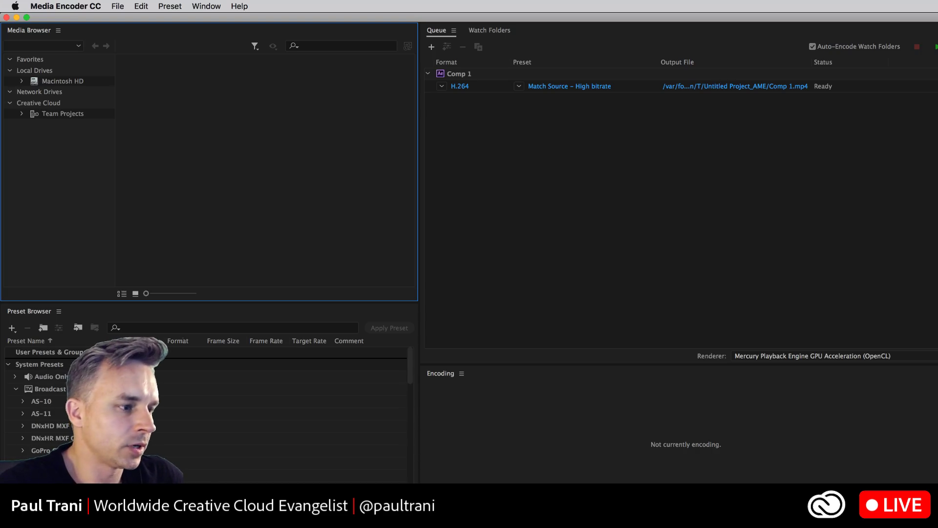
{"action": "key", "text": "super+Tab"}
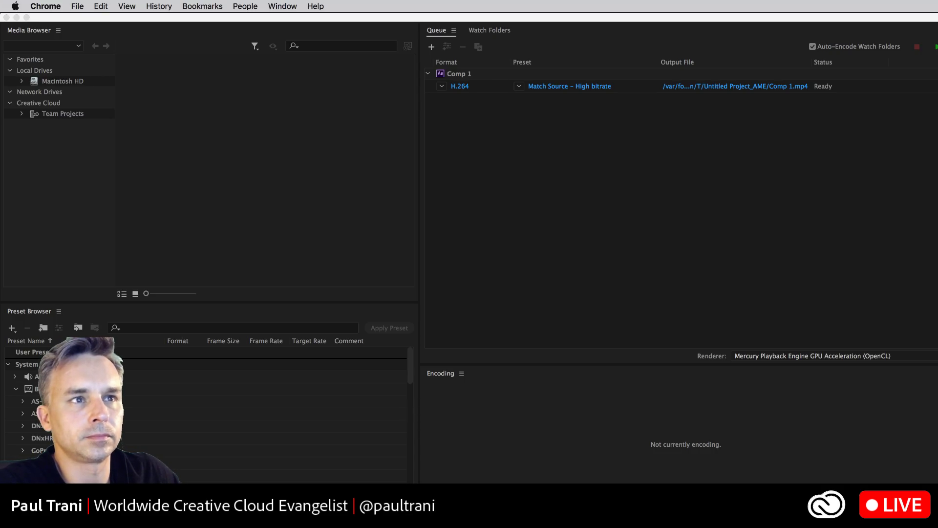
{"action": "left_click", "coordinate": [177, 239]}
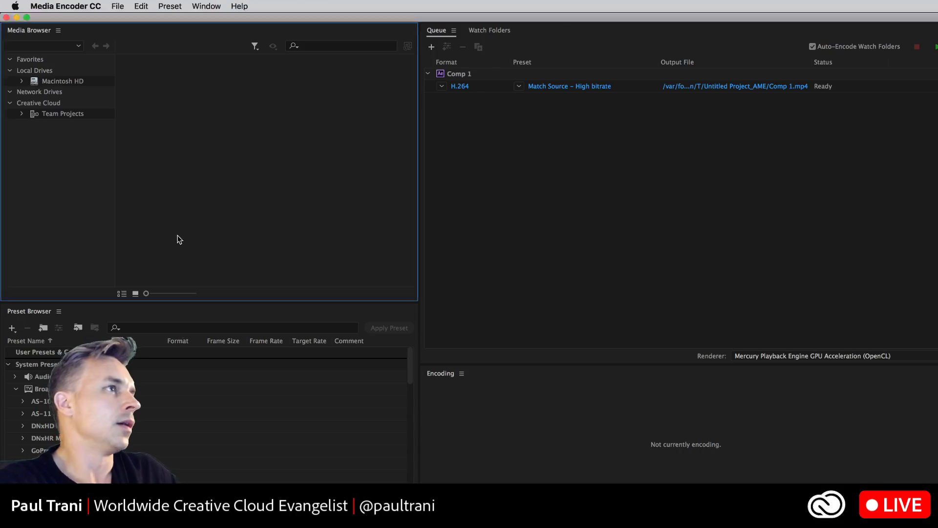
Examine the H.264 presets available for the queued Comp 1, including the Android, Apple, Facebook and HD options
{"action": "left_click", "coordinate": [519, 86]}
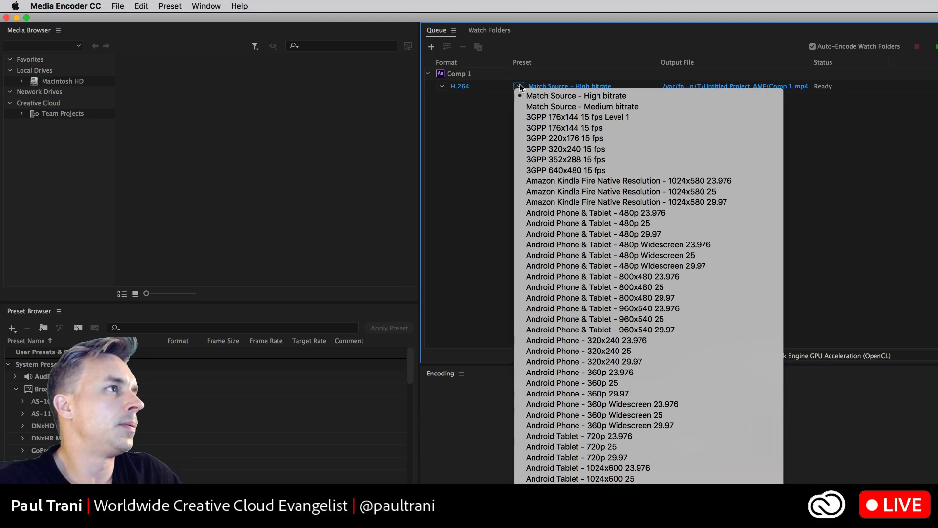
{"action": "scroll", "coordinate": [605, 146], "scroll_direction": "down", "scroll_amount": 3}
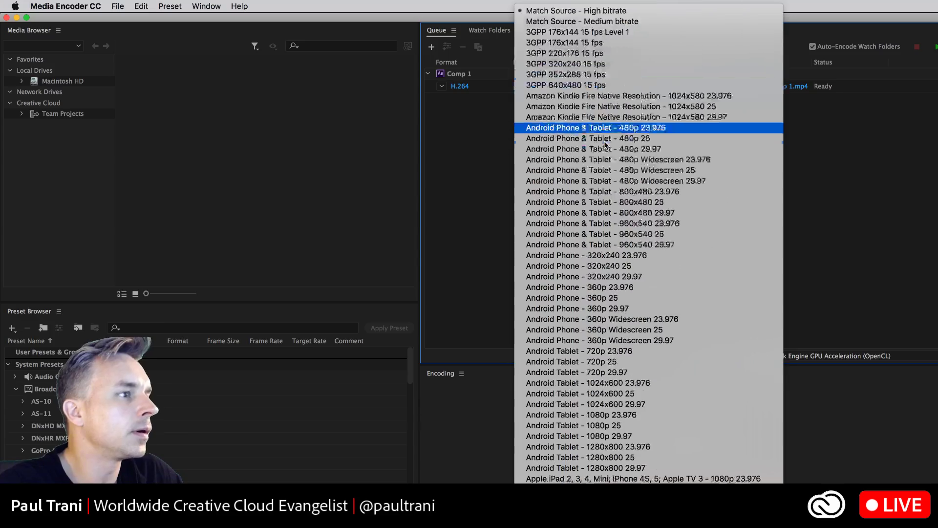
{"action": "scroll", "coordinate": [604, 145], "scroll_direction": "down", "scroll_amount": 10}
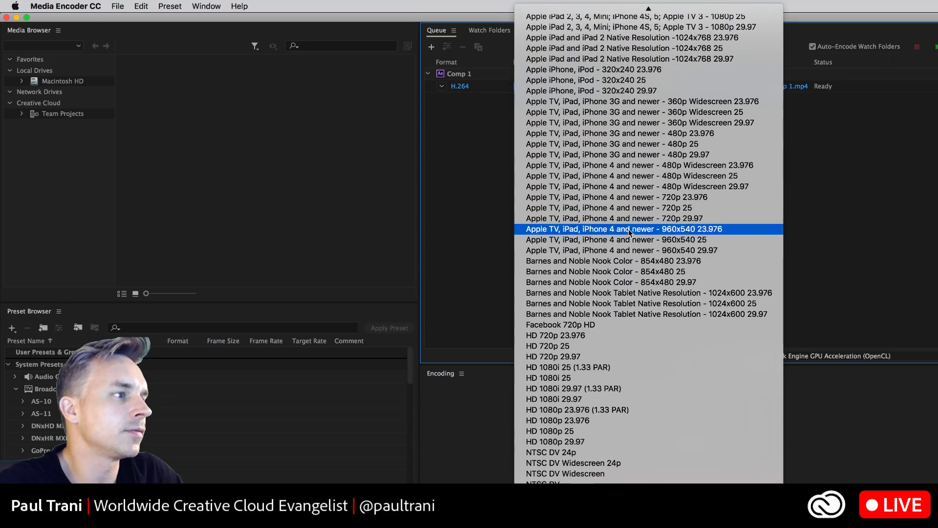
{"action": "scroll", "coordinate": [630, 232], "scroll_direction": "up", "scroll_amount": 10}
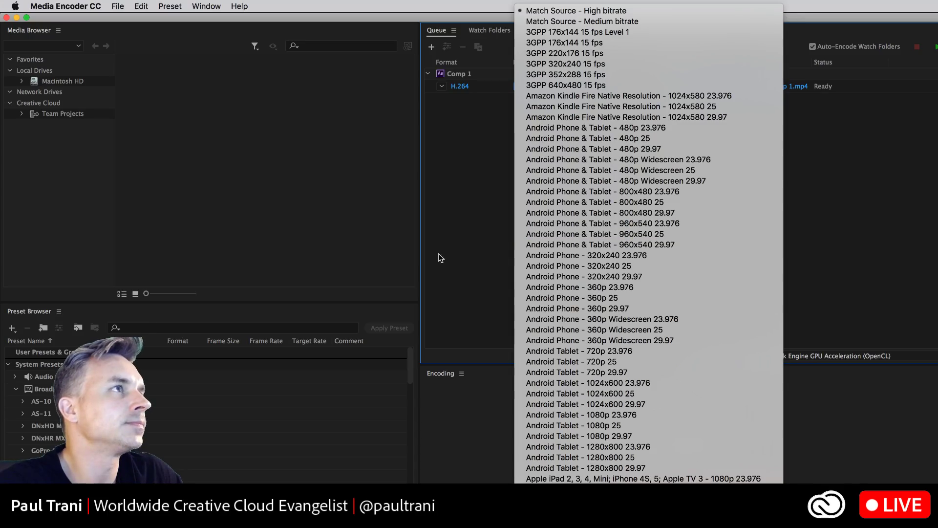
{"action": "left_click", "coordinate": [452, 254]}
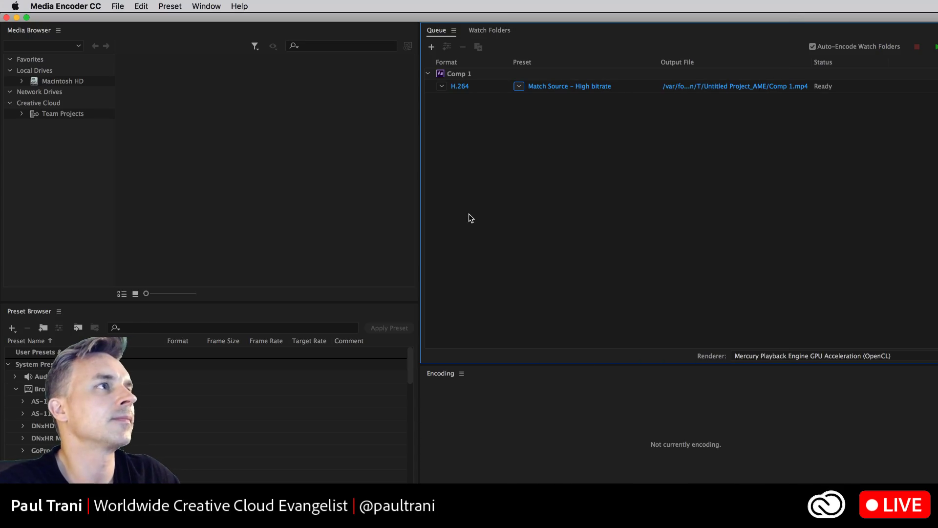
{"action": "key", "text": "super+Tab"}
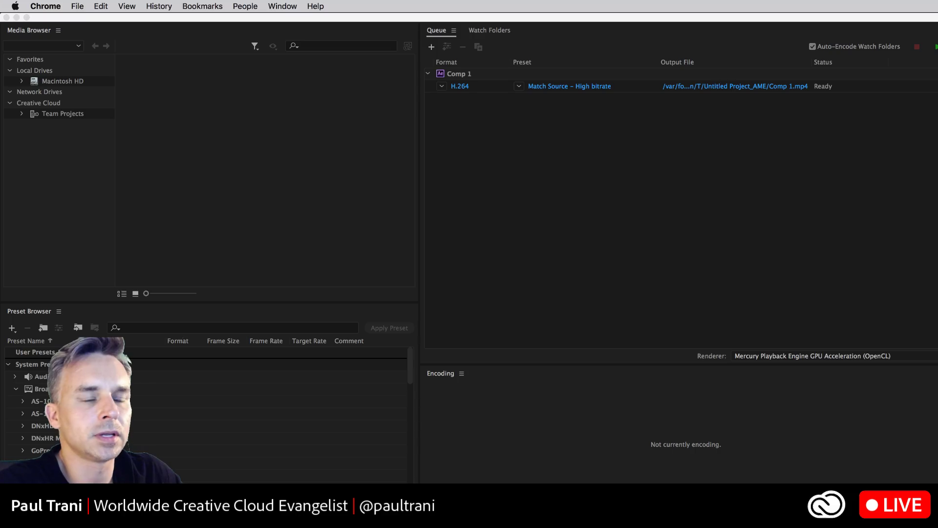
{"action": "left_click", "coordinate": [568, 253]}
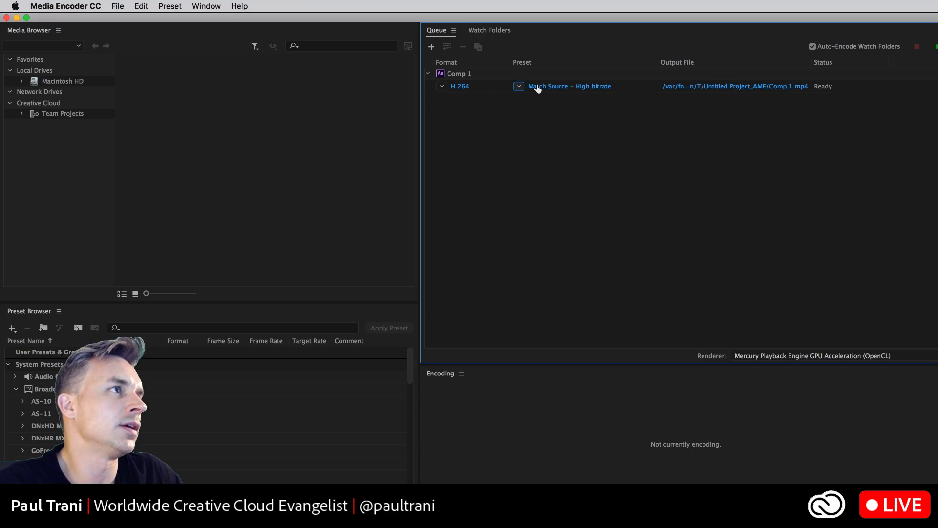
{"action": "left_click", "coordinate": [519, 86]}
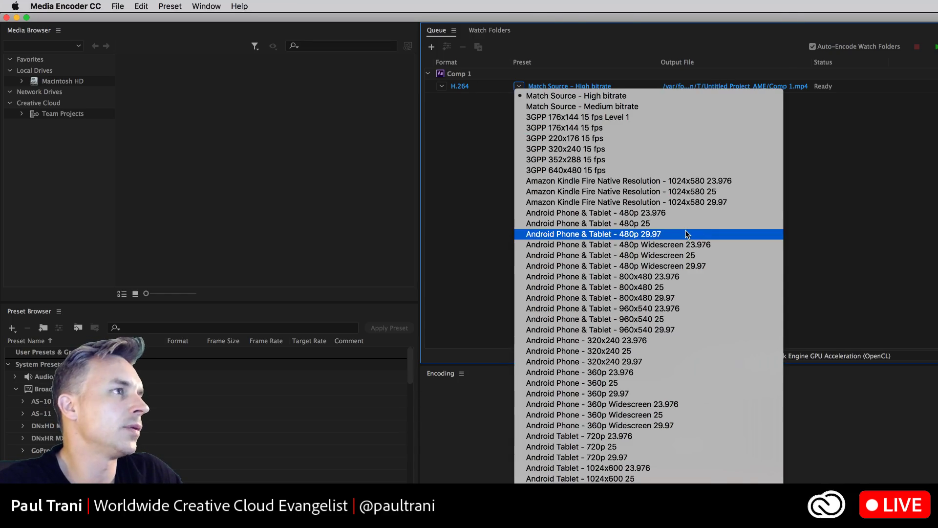
{"action": "scroll", "coordinate": [687, 234], "scroll_direction": "down", "scroll_amount": 10}
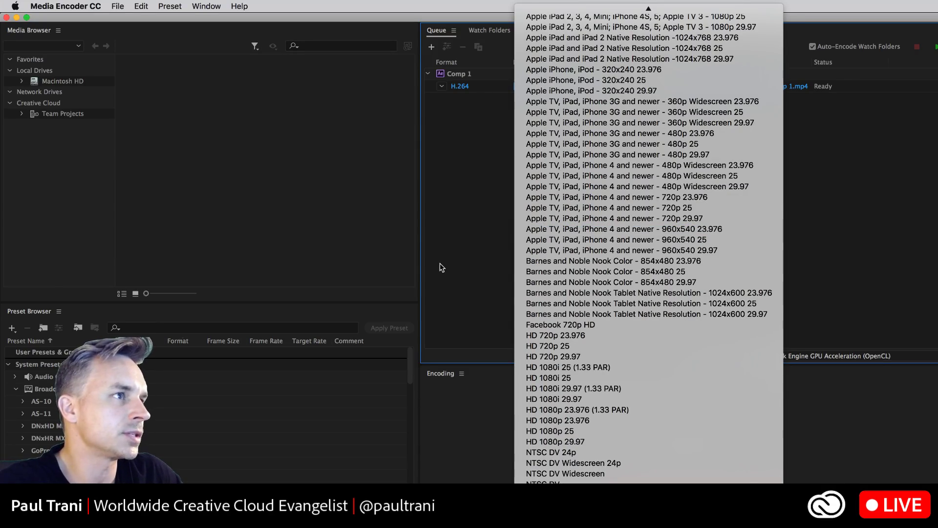
{"action": "scroll", "coordinate": [538, 249], "scroll_direction": "up", "scroll_amount": 15}
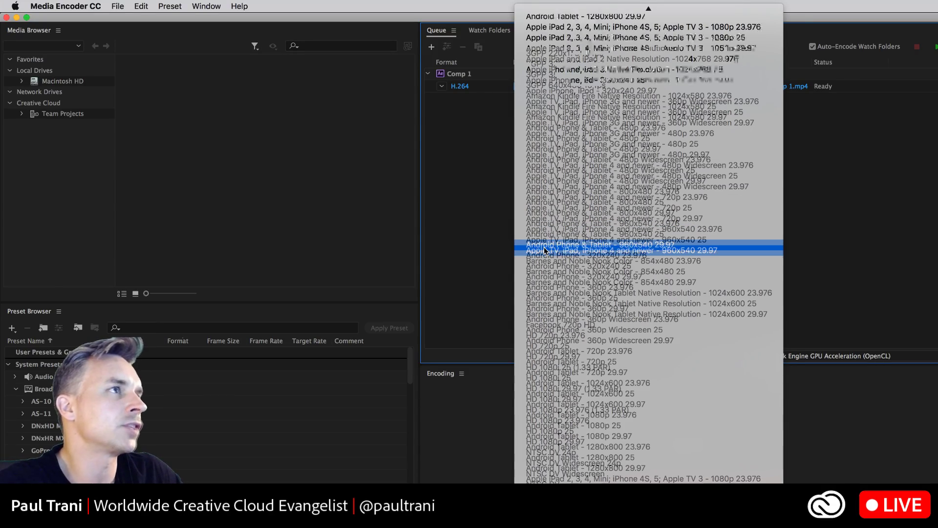
{"action": "left_click", "coordinate": [469, 189]}
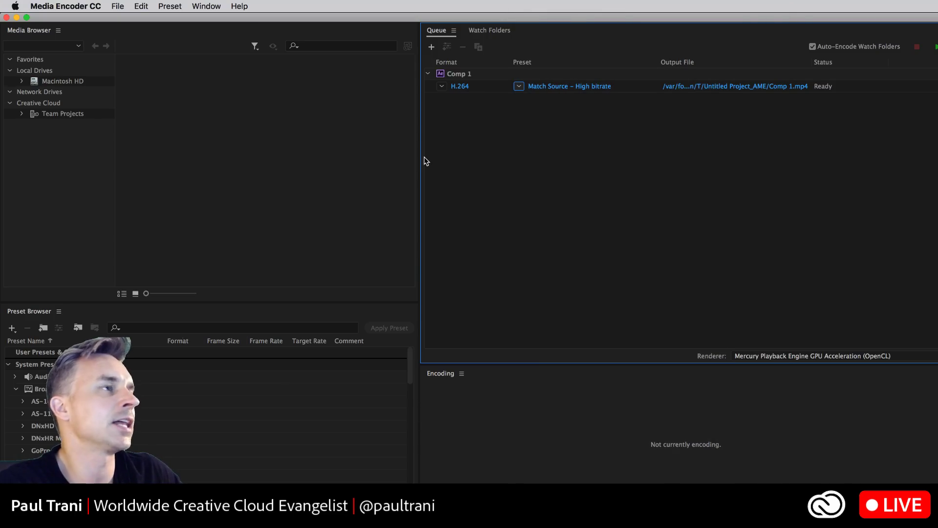
Close the Media Encoder window and return to Comp 1 in After Effects
{"action": "left_click", "coordinate": [6, 18]}
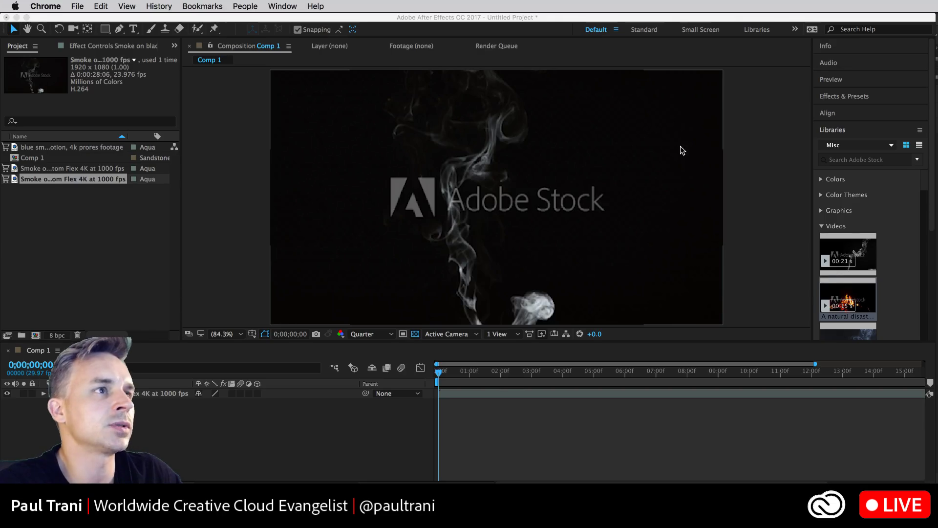
{"action": "left_click", "coordinate": [708, 19]}
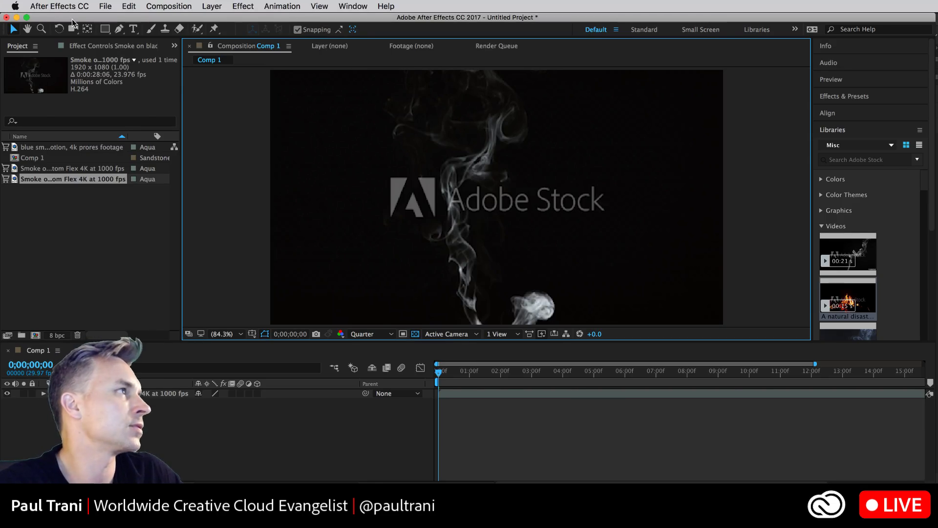
Return to Photoshop, bring the whole Save for Web window into view and play the smoke GIF's animation preview briefly
{"action": "left_click", "coordinate": [16, 17]}
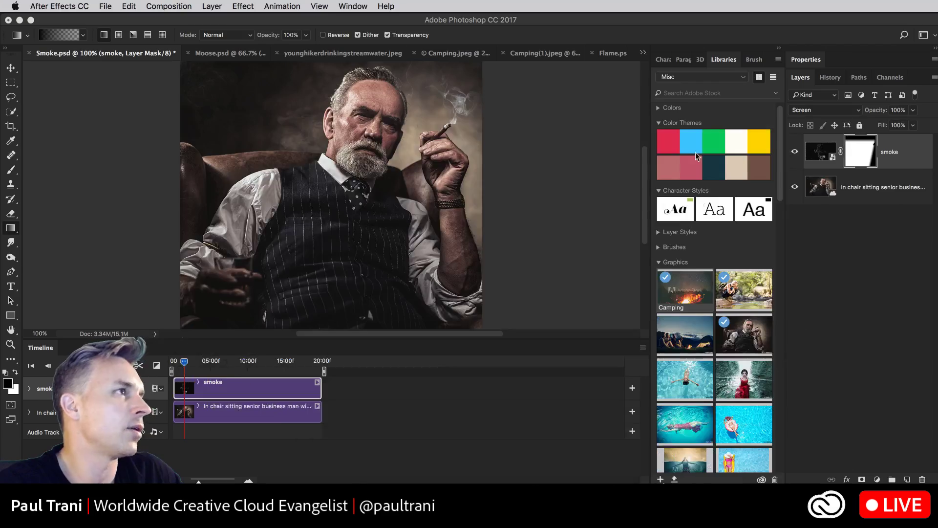
{"action": "left_click", "coordinate": [541, 232]}
{"action": "key", "text": "super+alt+shift+s"}
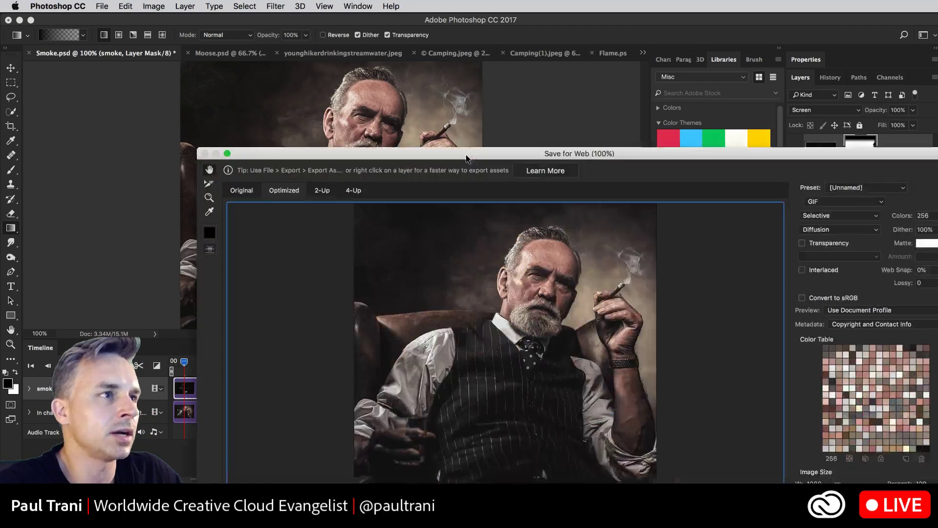
{"action": "left_click_drag", "start_coordinate": [391, 157], "coordinate": [369, 37]}
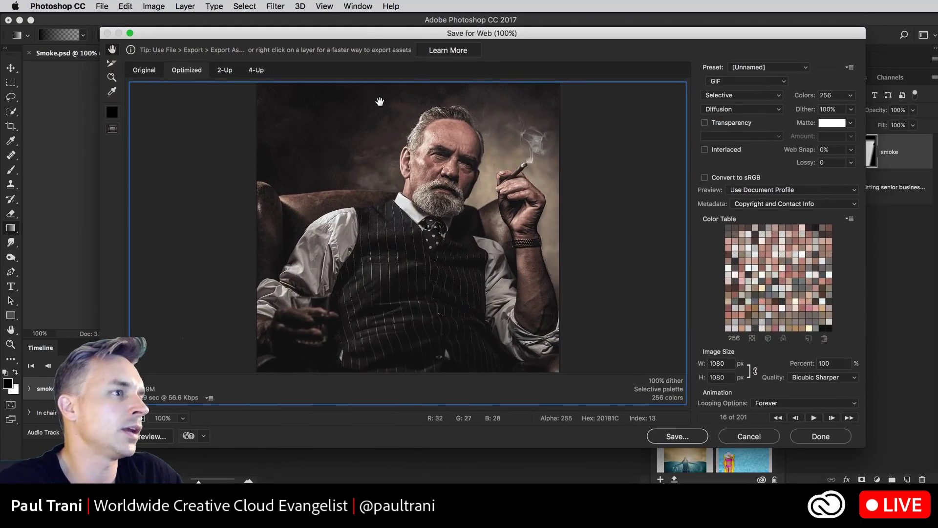
{"action": "left_click", "coordinate": [813, 418]}
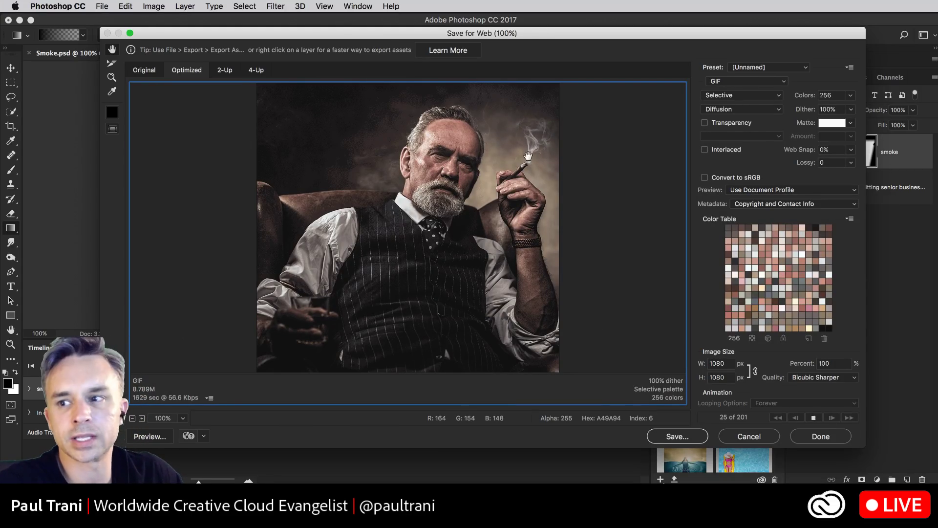
{"action": "left_click", "coordinate": [814, 418]}
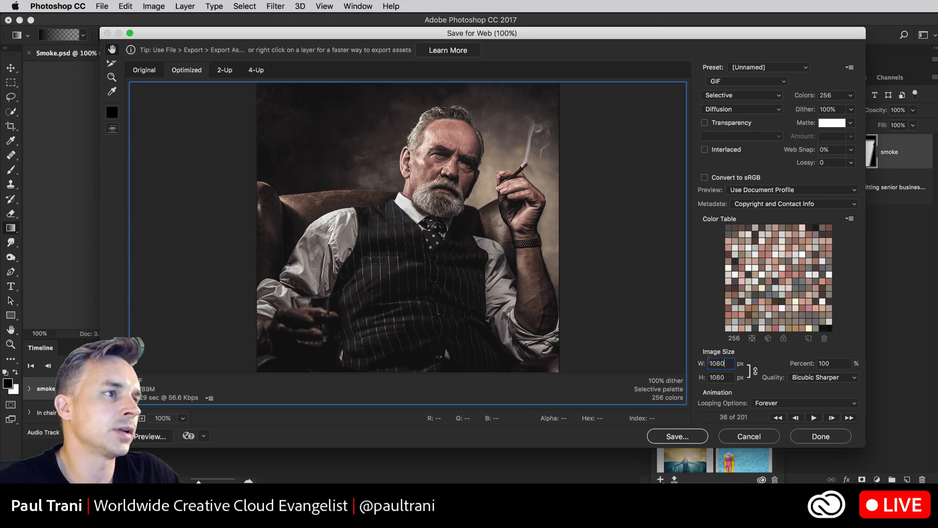
Set the GIF width to 600 px in Save for Web, and leave the export without saving
{"action": "double_click", "coordinate": [722, 364]}
{"action": "type", "text": "600"}
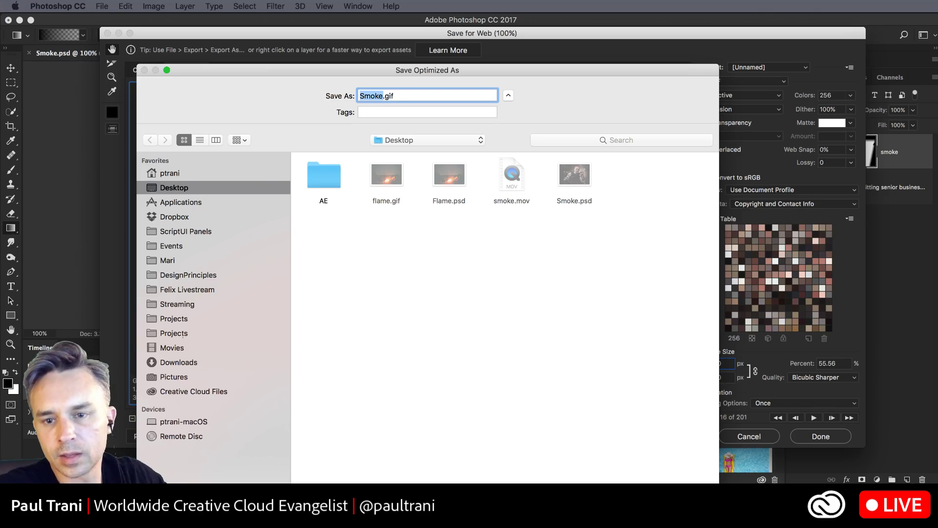
{"action": "key", "text": "Escape"}
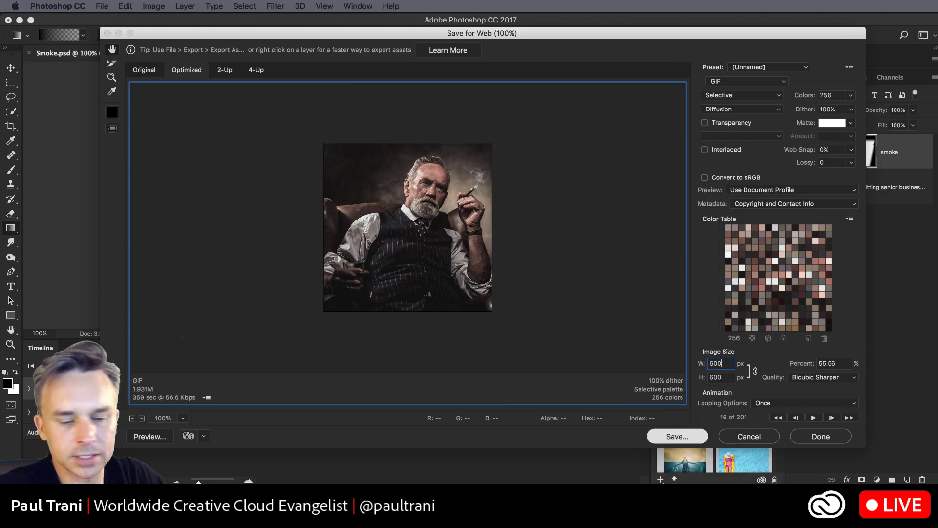
{"action": "key", "text": "Escape"}
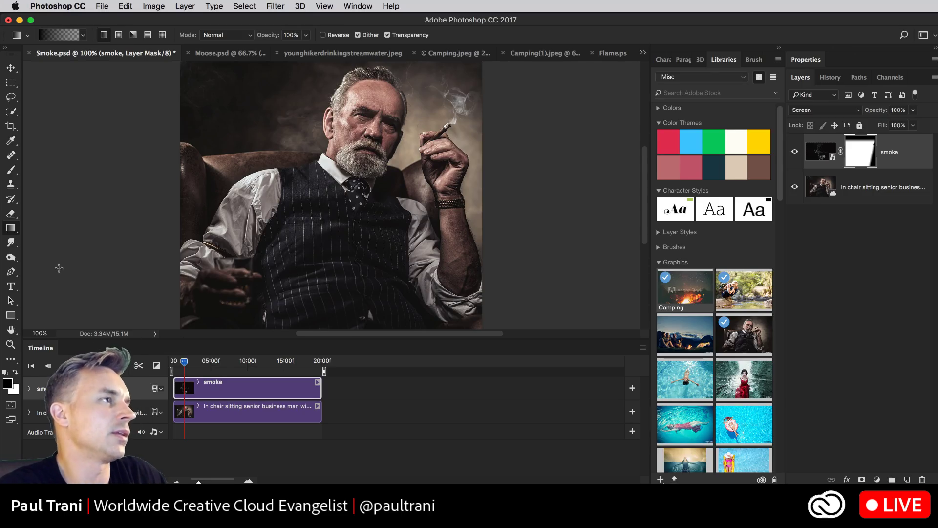
Bring up the Moose.psd document, collapse its timeline and activate the Lasso tool
{"action": "key", "text": "super+Tab"}
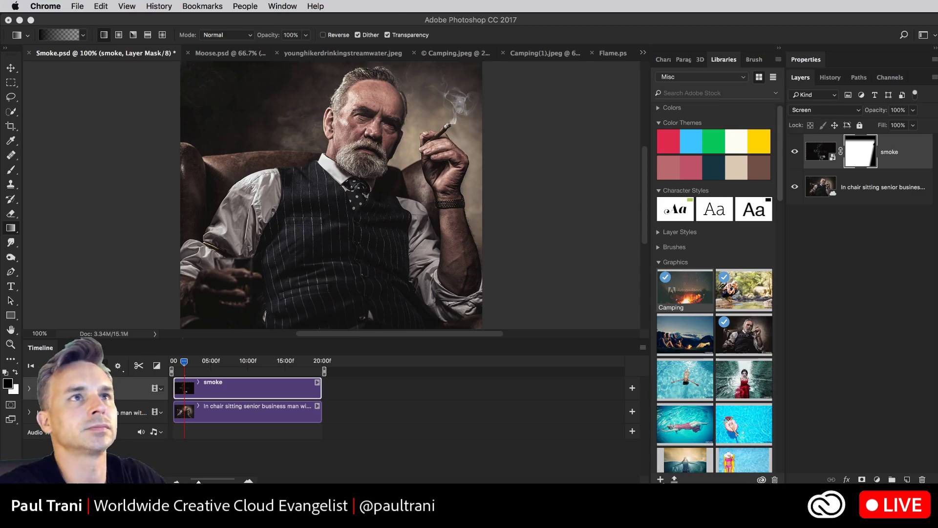
{"action": "left_click", "coordinate": [117, 129]}
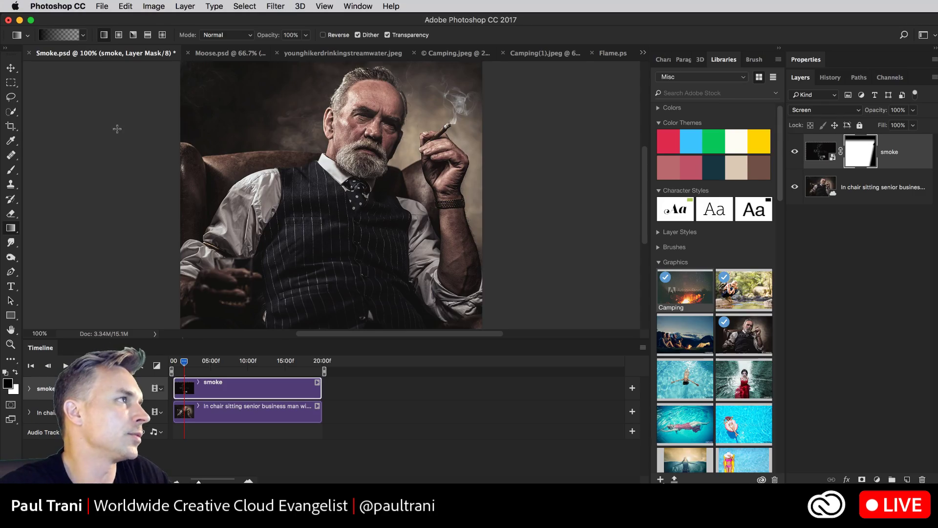
{"action": "left_click", "coordinate": [229, 54]}
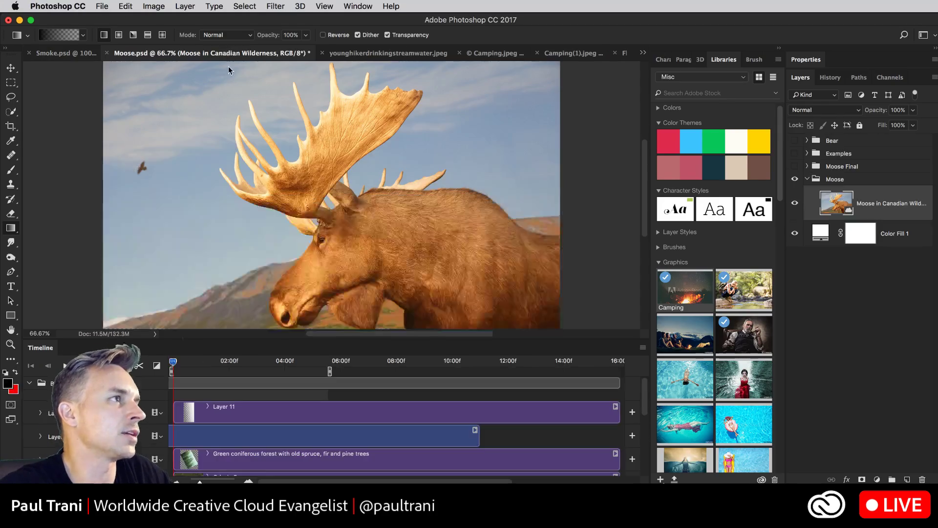
{"action": "double_click", "coordinate": [349, 349]}
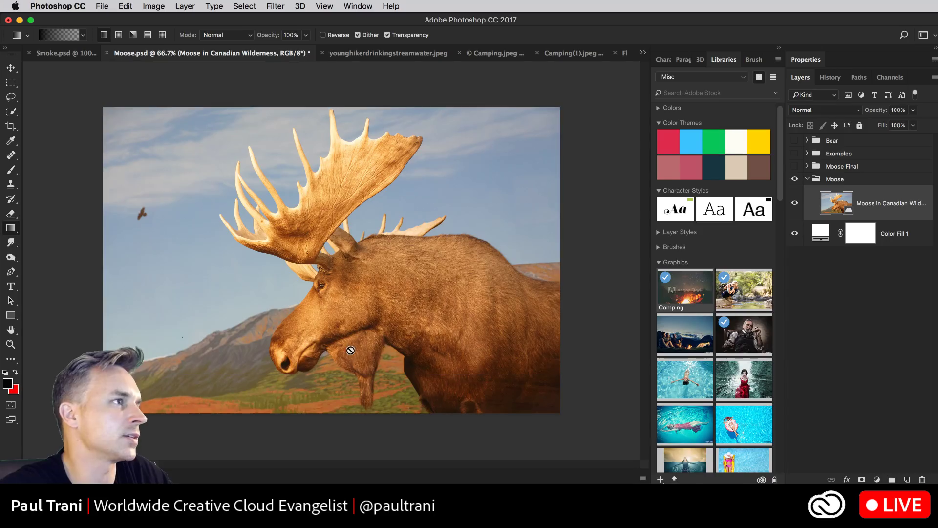
{"action": "left_click", "coordinate": [11, 82]}
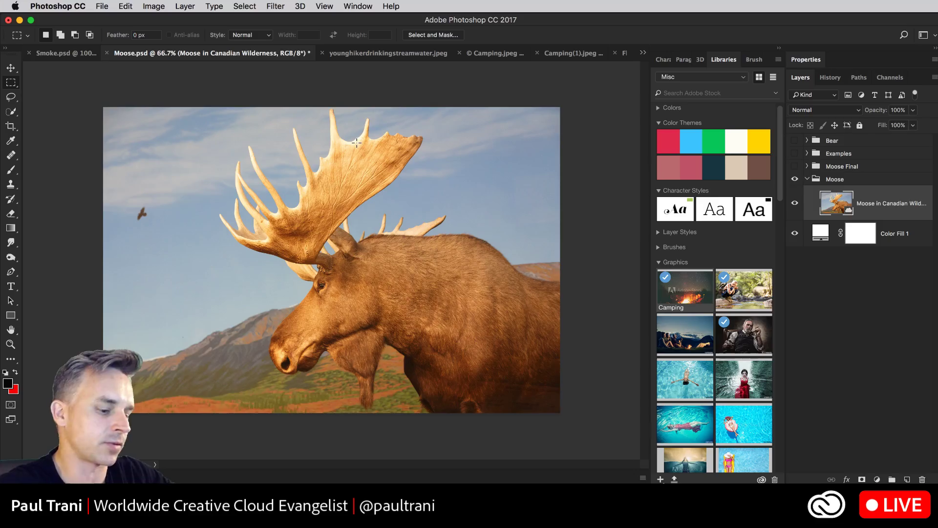
{"action": "left_click", "coordinate": [11, 95]}
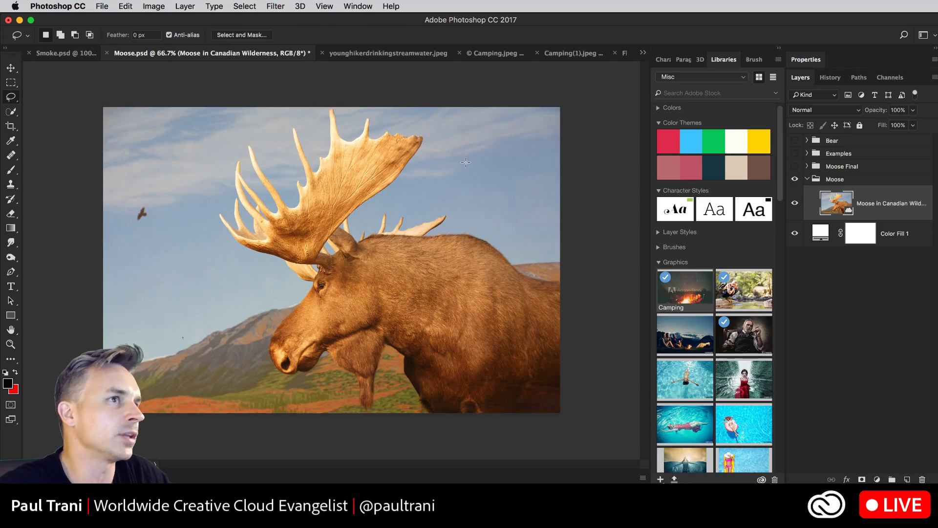
Show the Examples group and enlarge Layer 9's bear image to about 282%, placing it over the middle of the canvas
{"action": "left_click", "coordinate": [794, 153]}
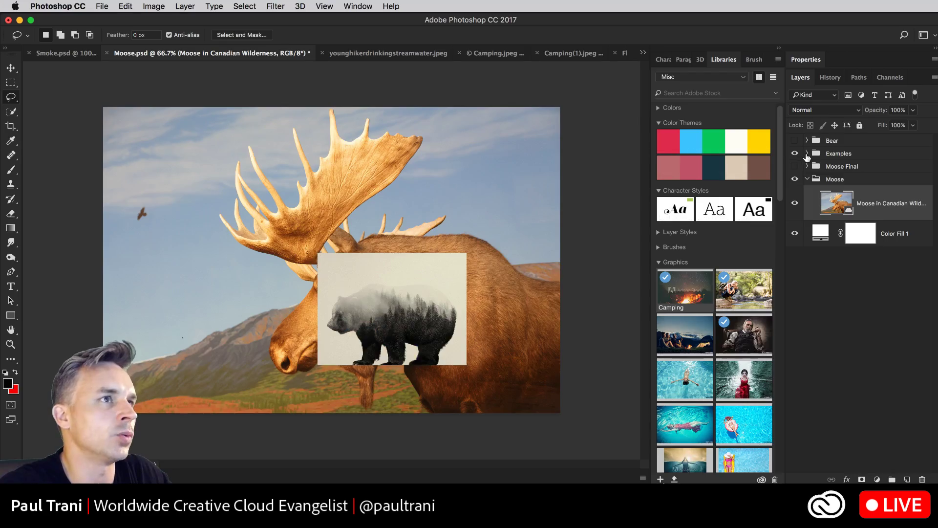
{"action": "left_click", "coordinate": [806, 154]}
{"action": "left_click", "coordinate": [815, 188]}
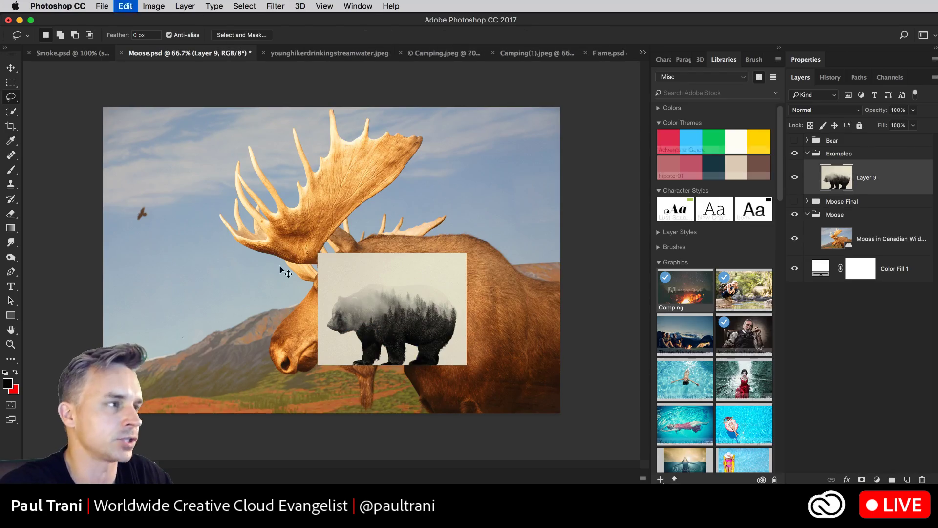
{"action": "key", "text": "super+t"}
{"action": "left_click_drag", "start_coordinate": [318, 253], "coordinate": [45, 51]}
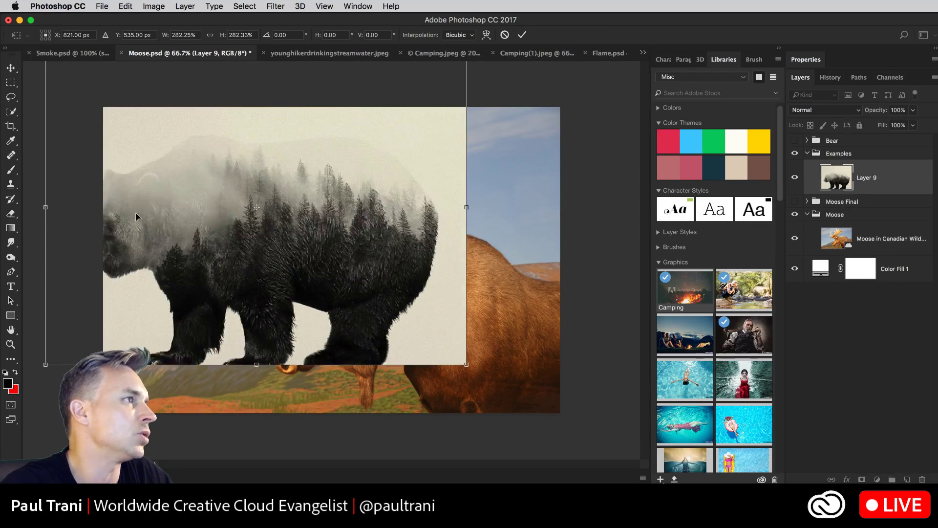
{"action": "left_click_drag", "start_coordinate": [136, 216], "coordinate": [210, 258]}
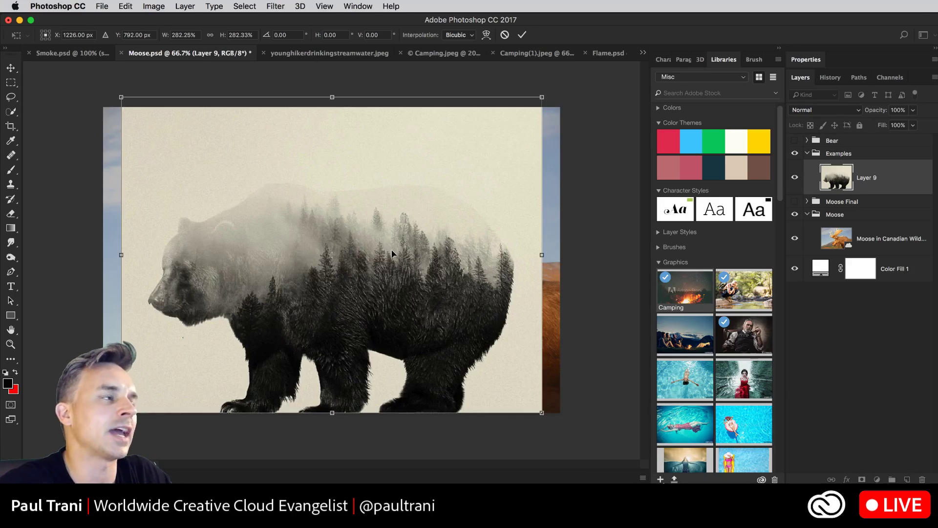
{"action": "key", "text": "Return"}
Hide Layer 9 and the Examples group, and collapse the group
{"action": "key", "text": "l"}
{"action": "left_click", "coordinate": [795, 178]}
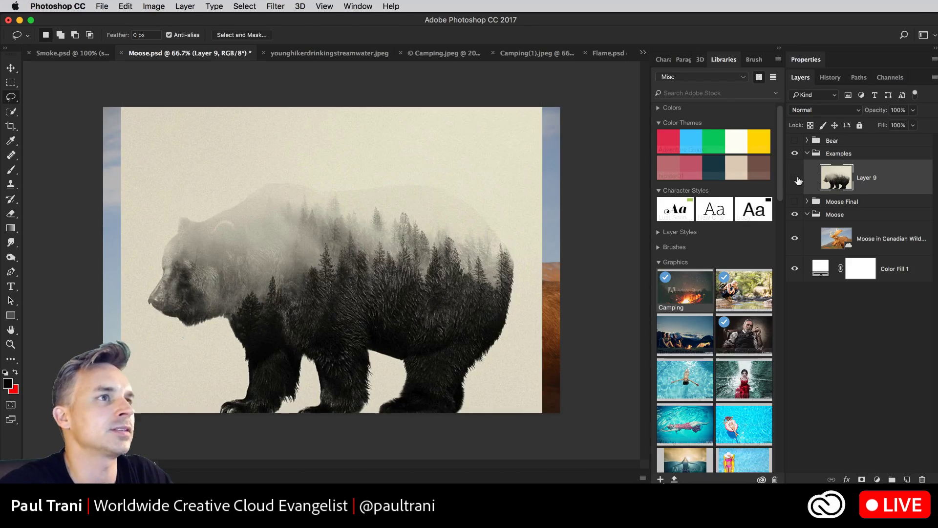
{"action": "left_click", "coordinate": [794, 153]}
{"action": "left_click", "coordinate": [807, 153]}
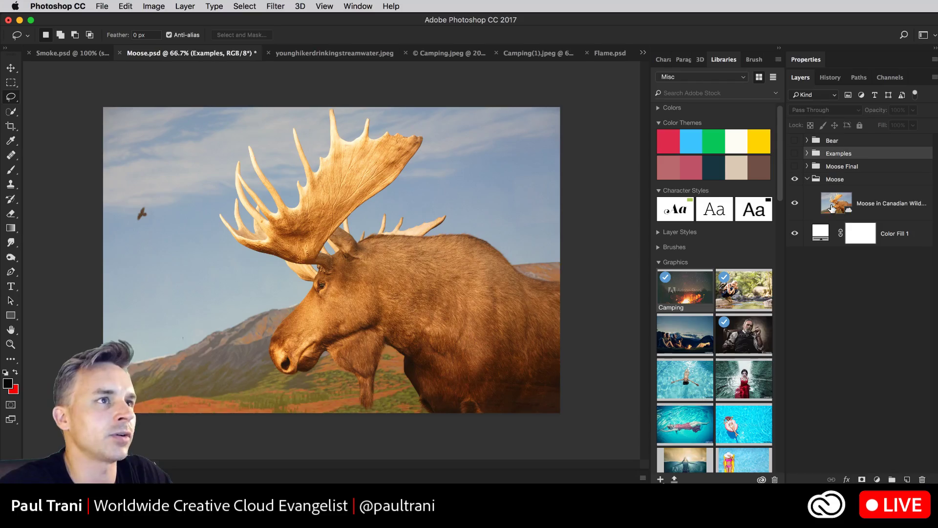
Select the moose from its background with Focus Area on the Moose in Canadian Wilderness layer
{"action": "left_click", "coordinate": [832, 208]}
{"action": "left_click", "coordinate": [263, 8]}
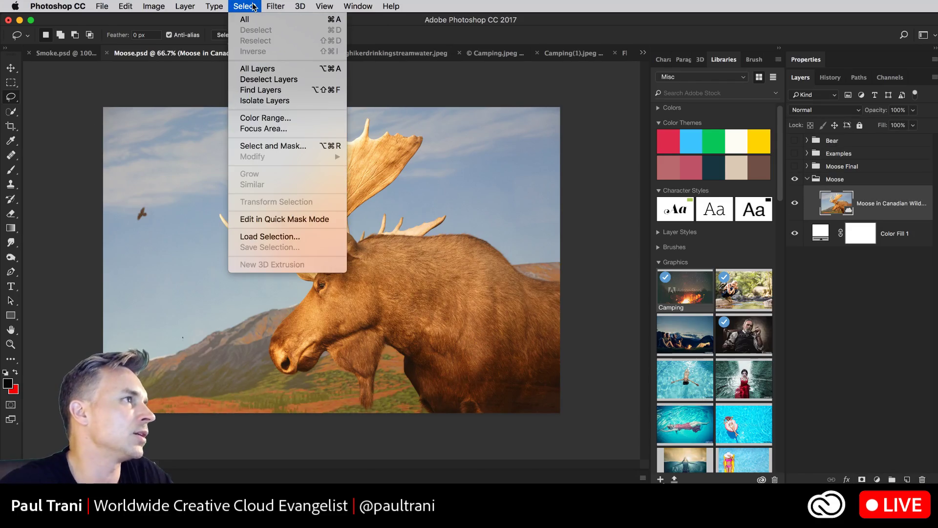
{"action": "left_click", "coordinate": [272, 129]}
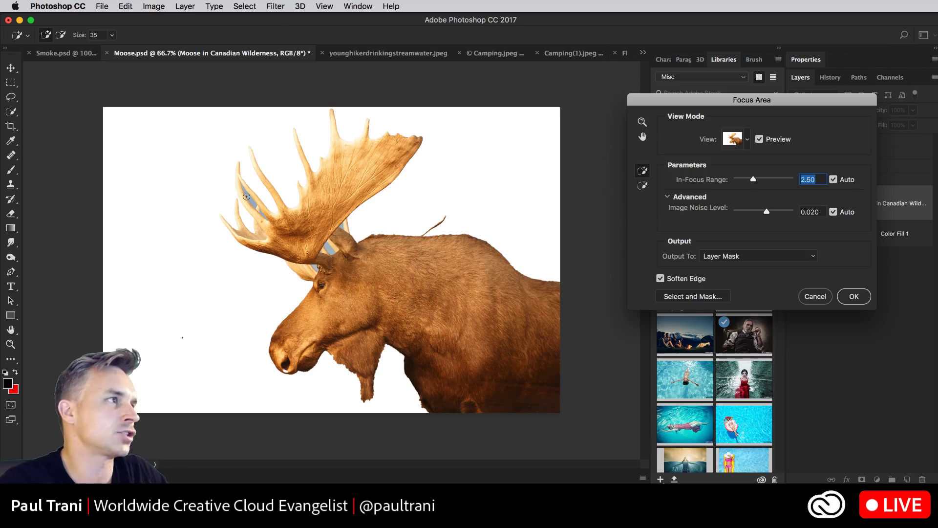
Subtract the patch of sky between the front antler tines from the Focus Area selection with a size 20 brush
{"action": "key", "text": "alt"}
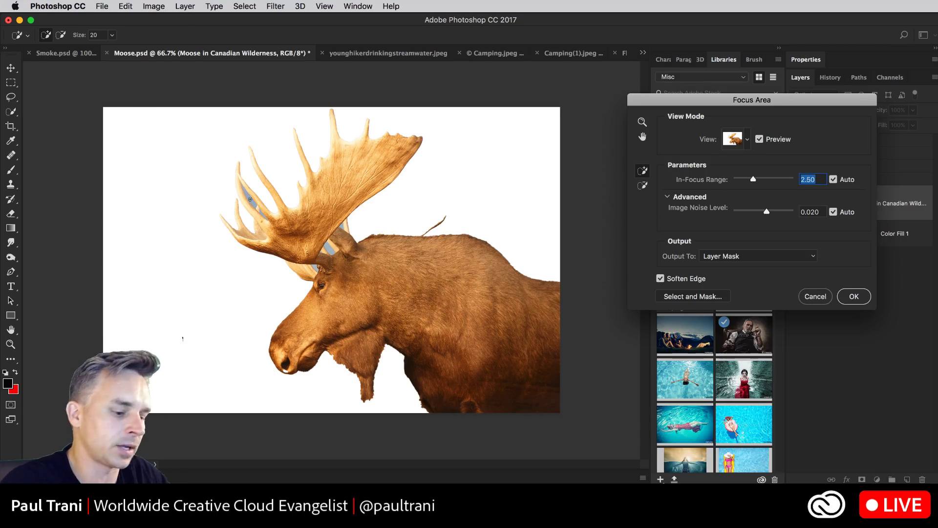
{"action": "key", "text": "alt"}
{"action": "left_click_drag", "start_coordinate": [251, 205], "coordinate": [279, 221]}
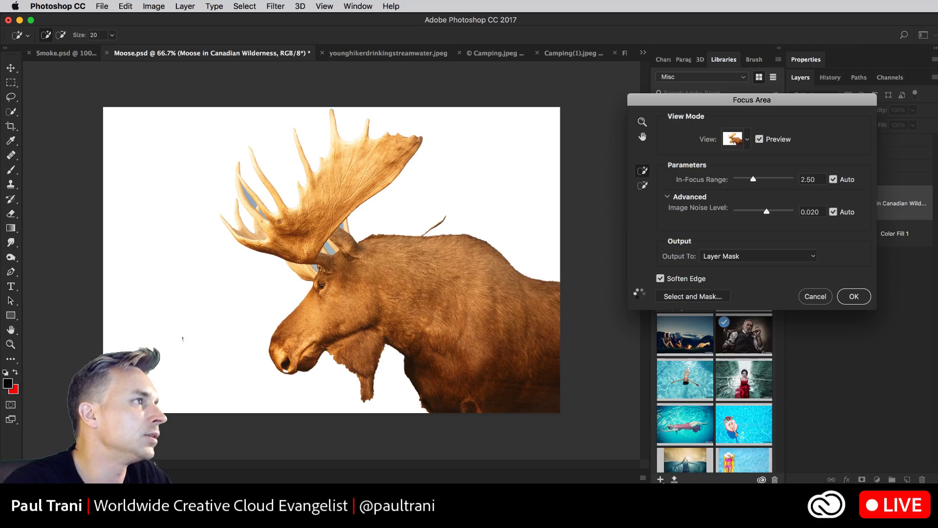
{"action": "key", "text": "alt"}
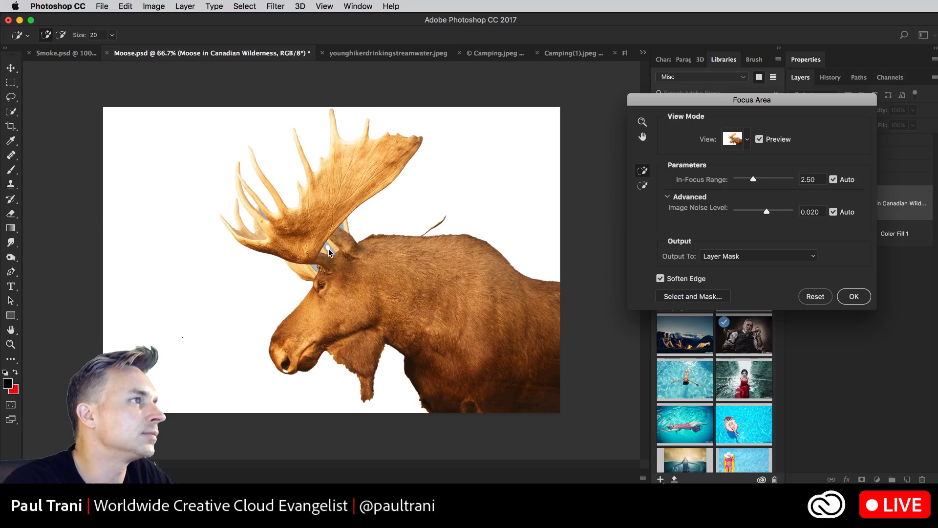
Remove leftover sky between the moose's antler and ears from the focus area and output the result as New Layer with Layer Mask
{"action": "left_click_drag", "start_coordinate": [328, 252], "coordinate": [346, 227]}
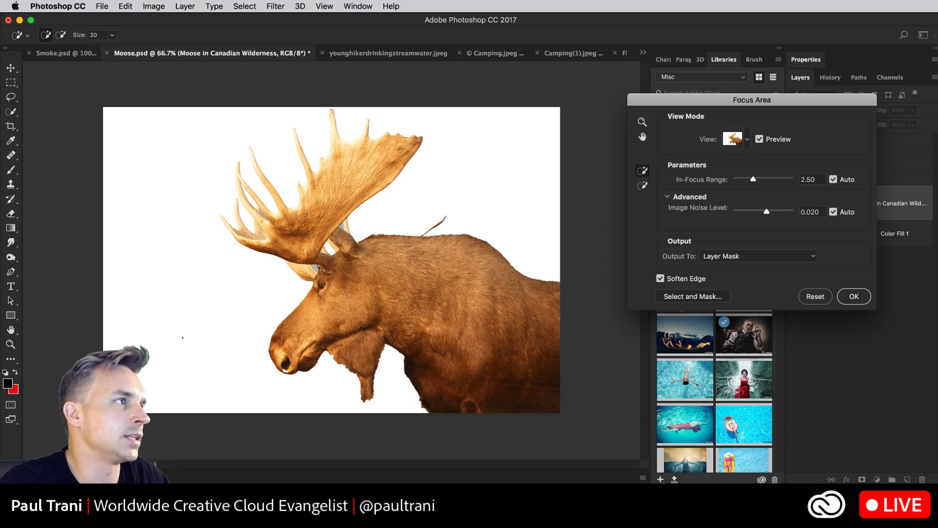
{"action": "left_click_drag", "start_coordinate": [342, 226], "coordinate": [374, 261]}
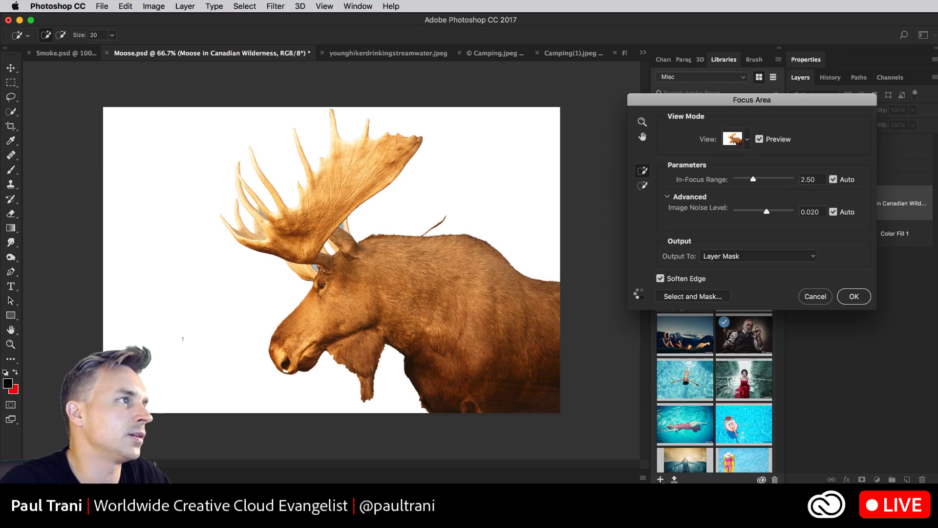
{"action": "left_click", "coordinate": [727, 258]}
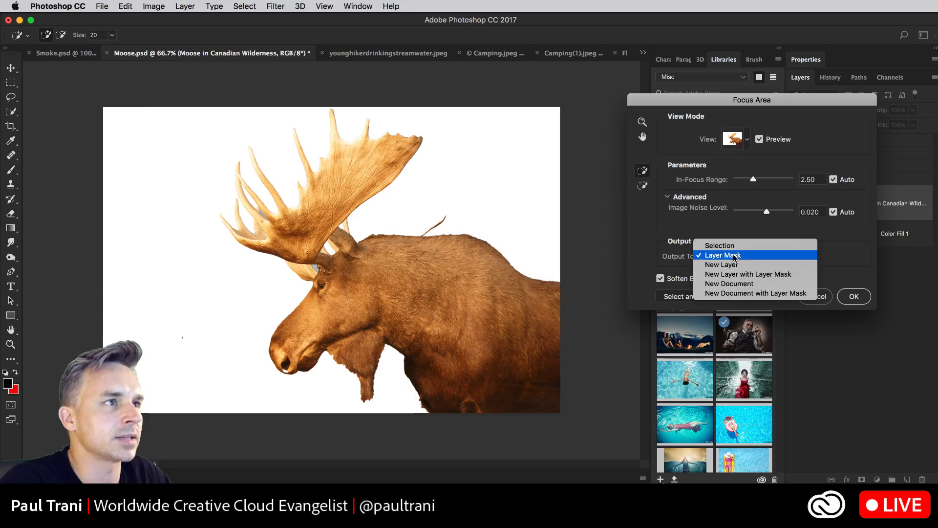
{"action": "left_click", "coordinate": [745, 274]}
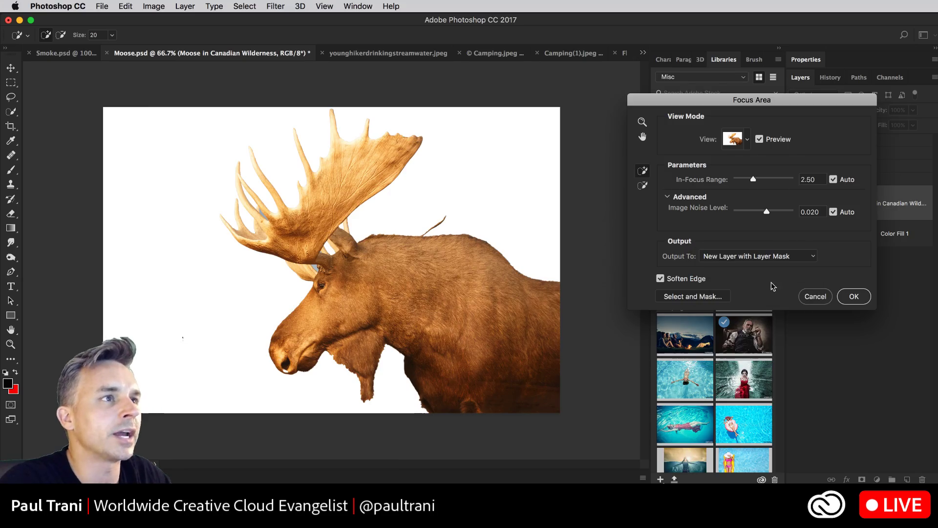
{"action": "left_click", "coordinate": [843, 296]}
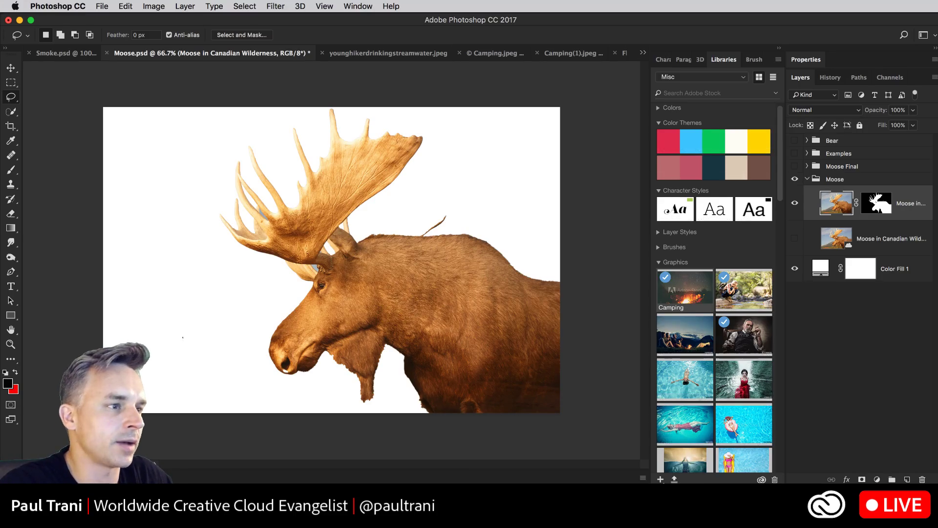
Switch to Finder and place Birds (Converted).mov from the Double Exposure folder into the Moose document
{"action": "key", "text": "super+Tab"}
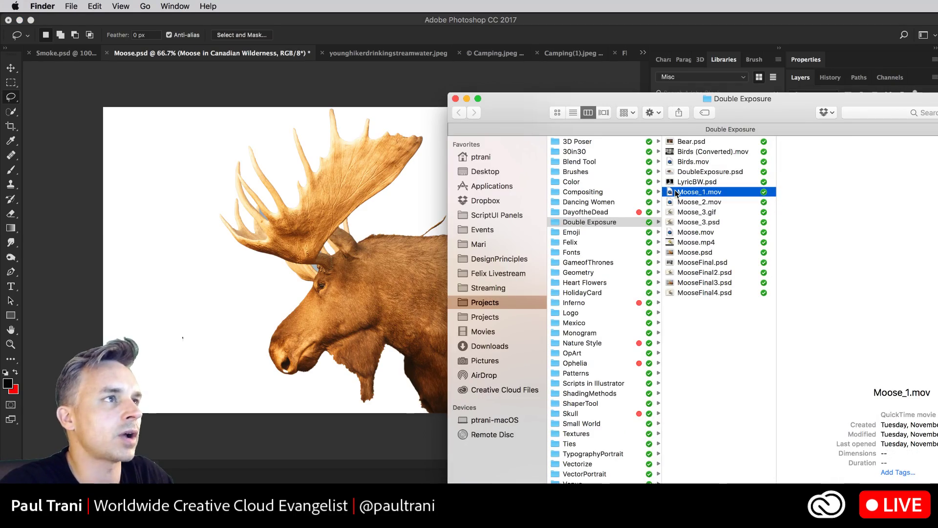
{"action": "left_click", "coordinate": [676, 193]}
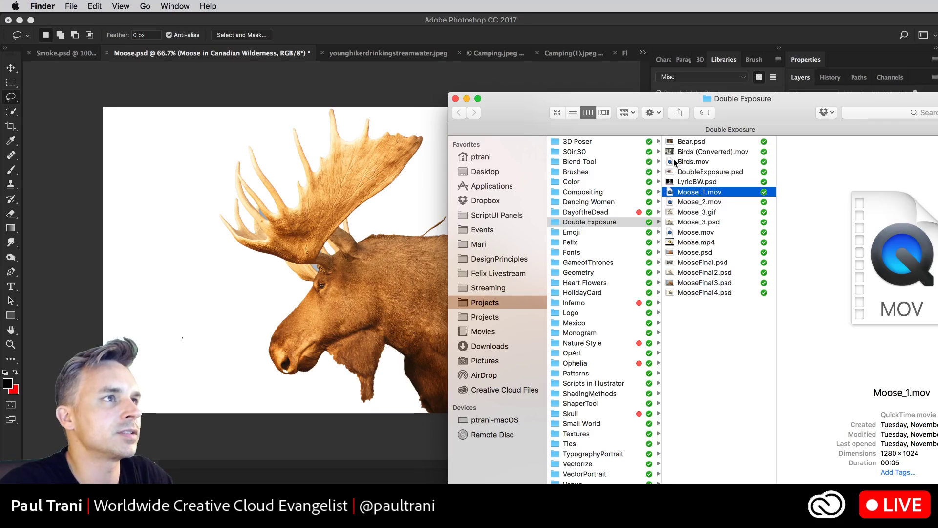
{"action": "left_click", "coordinate": [676, 163]}
{"action": "left_click", "coordinate": [677, 152]}
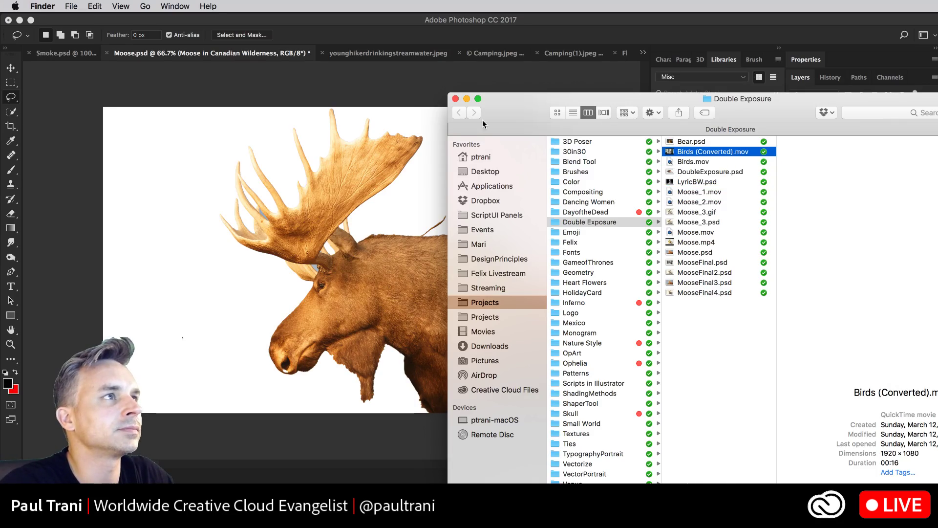
{"action": "left_click_drag", "start_coordinate": [510, 113], "coordinate": [466, 258]}
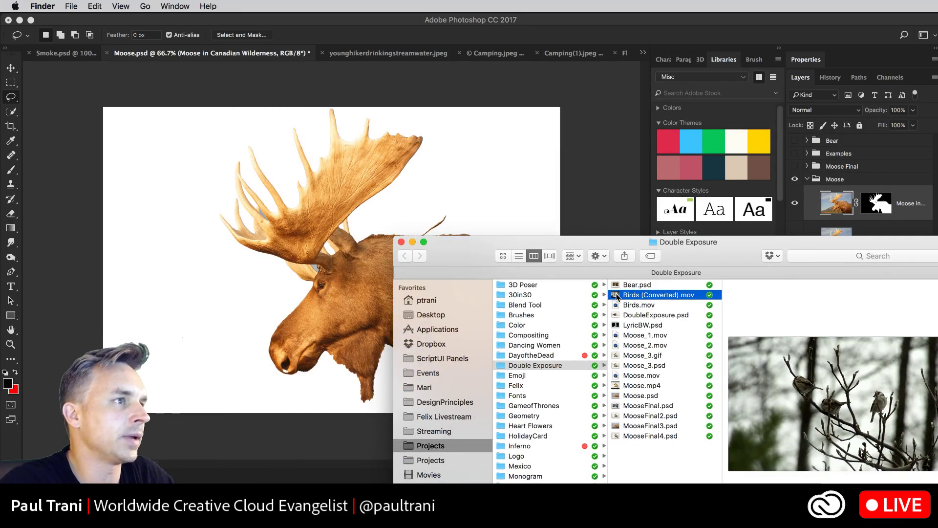
{"action": "left_click_drag", "start_coordinate": [617, 296], "coordinate": [272, 192]}
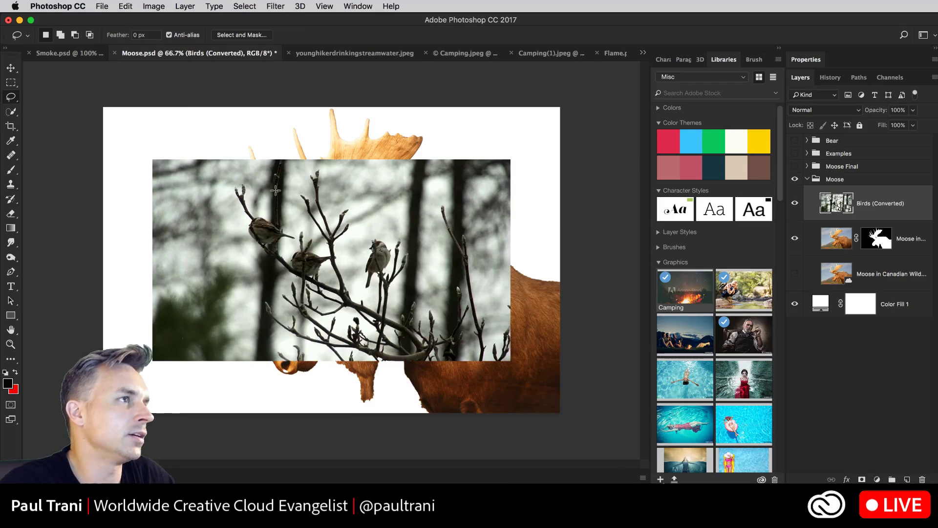
Scale the birds video layer to about 145% and position it so it covers most of the canvas
{"action": "left_click", "coordinate": [12, 68]}
{"action": "mouse_move", "coordinate": [300, 271]}
{"action": "left_mouse_down"}
{"action": "mouse_move", "coordinate": [326, 275]}
{"action": "mouse_move", "coordinate": [356, 322]}
{"action": "left_mouse_up"}
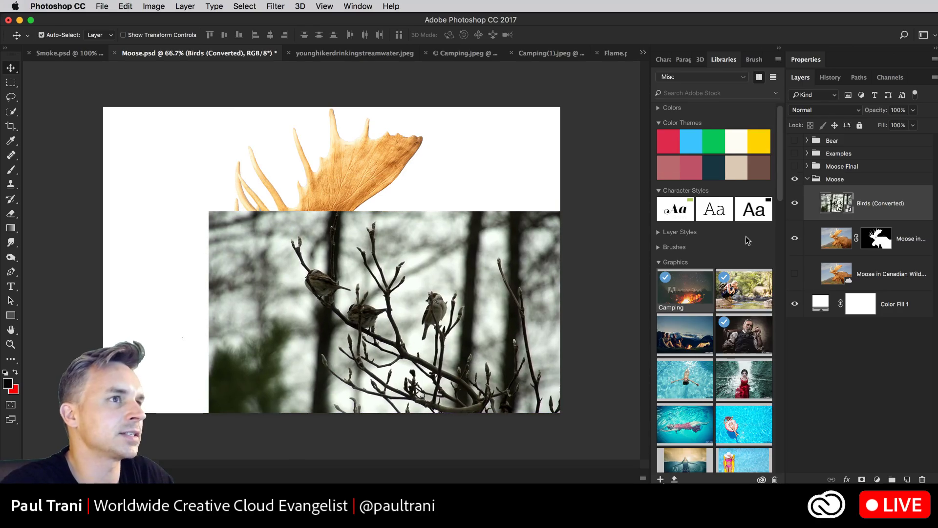
{"action": "key", "text": "super"}
{"action": "key", "text": "super+t"}
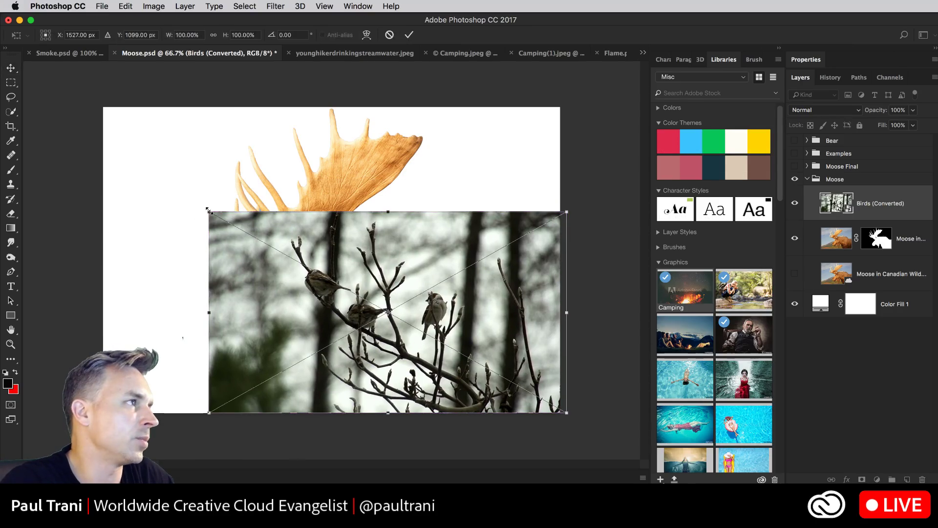
{"action": "left_click_drag", "start_coordinate": [213, 211], "coordinate": [48, 121]}
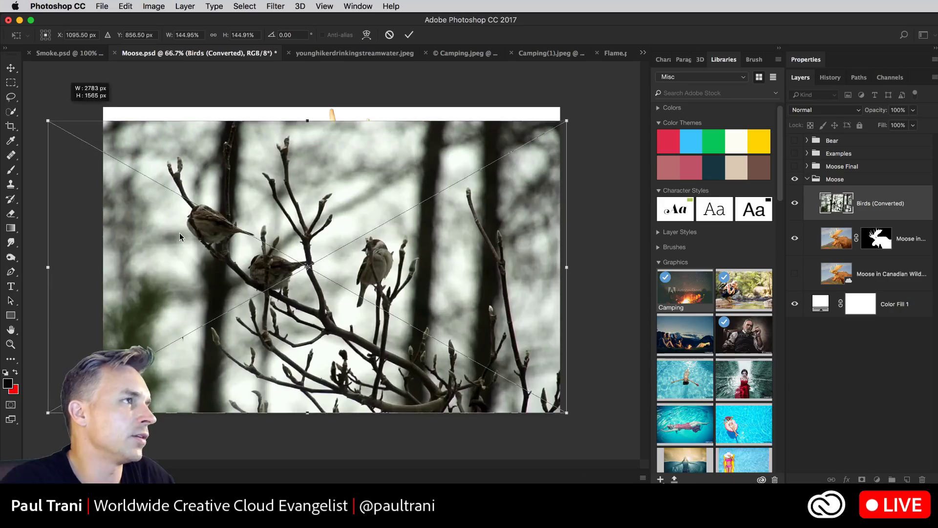
{"action": "left_click_drag", "start_coordinate": [192, 252], "coordinate": [142, 195]}
{"action": "key", "text": "Return"}
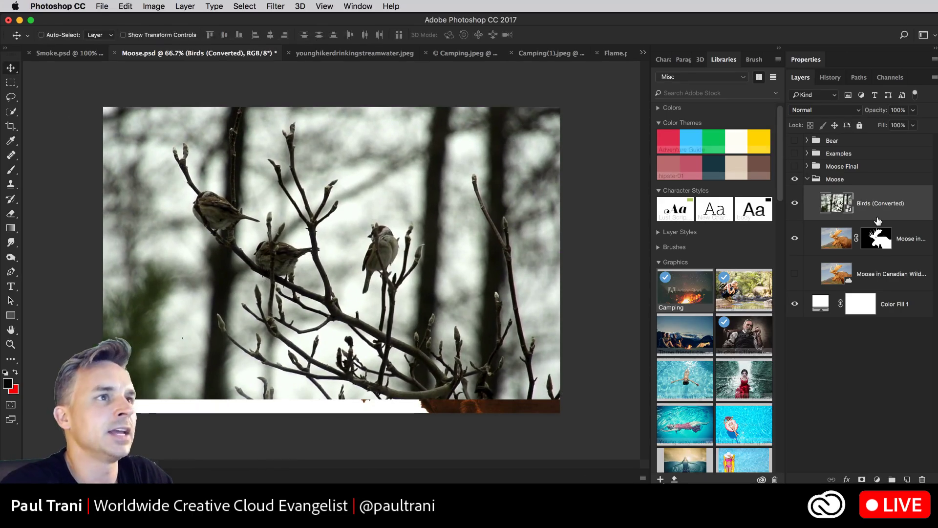
Clip the Birds (Converted) layer to the masked moose layer and set its blend mode to Multiply
{"action": "left_click", "coordinate": [878, 223], "text": "alt"}
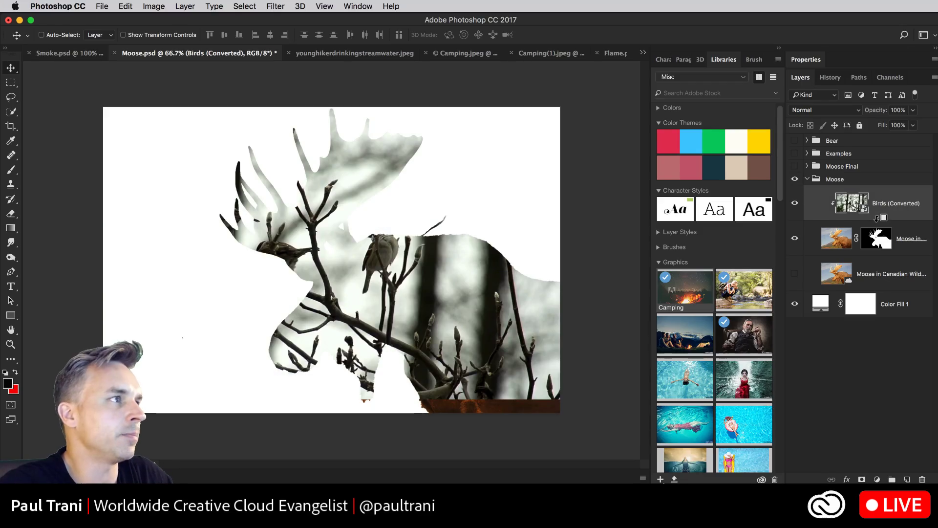
{"action": "left_click", "coordinate": [849, 111]}
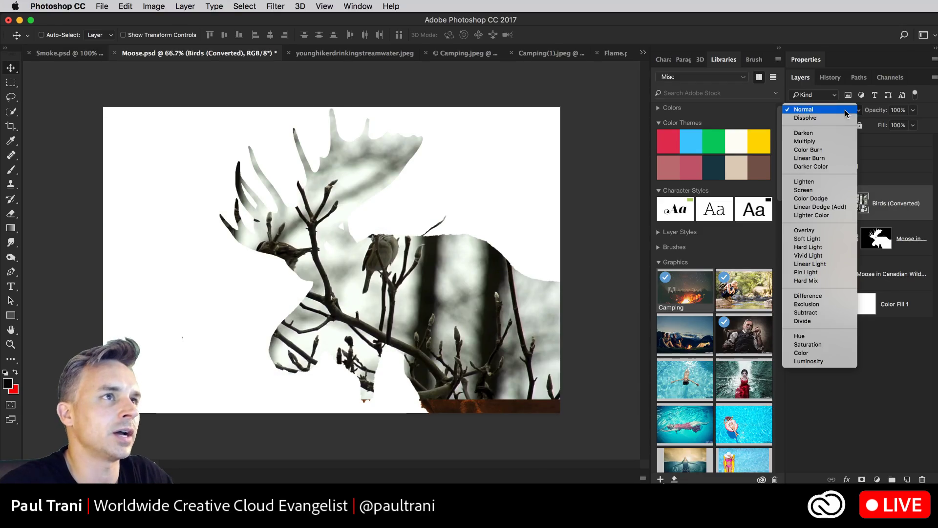
{"action": "key", "text": "Down"}
{"action": "key", "text": "Down"}
{"action": "key", "text": "Down"}
{"action": "key", "text": "Return"}
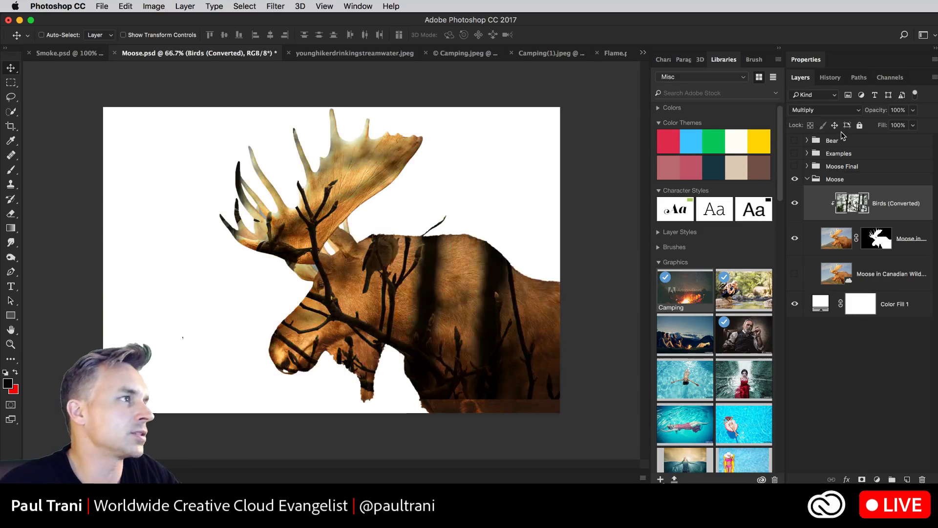
Try further blend modes on the birds layer, settle on Overlay, and reposition the birds lower over the moose's body
{"action": "key", "text": "Down"}
{"action": "key", "text": "Down"}
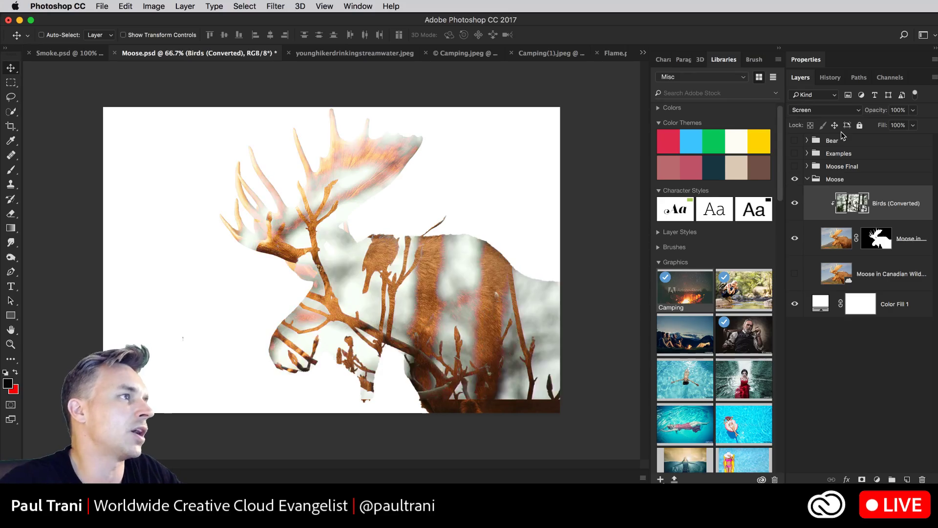
{"action": "key", "text": "Down"}
{"action": "key", "text": "Down"}
{"action": "key", "text": "Up"}
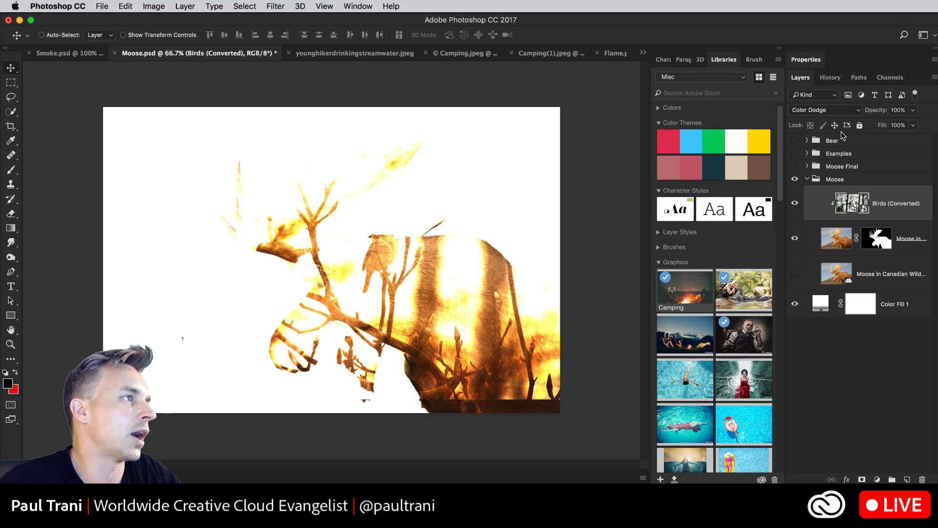
{"action": "key", "text": "Down"}
{"action": "key", "text": "Down"}
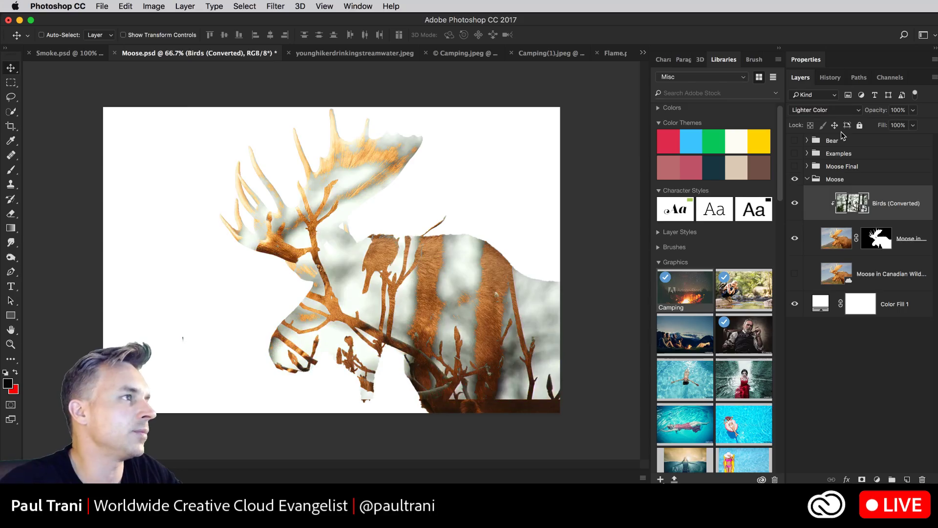
{"action": "key", "text": "Down"}
{"action": "key", "text": "Down"}
{"action": "key", "text": "Up"}
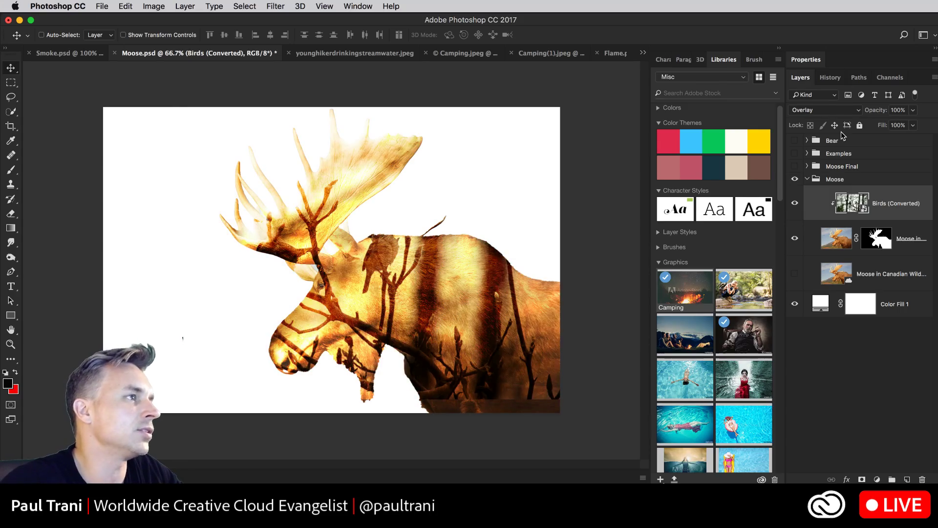
{"action": "left_click_drag", "start_coordinate": [168, 153], "coordinate": [228, 204]}
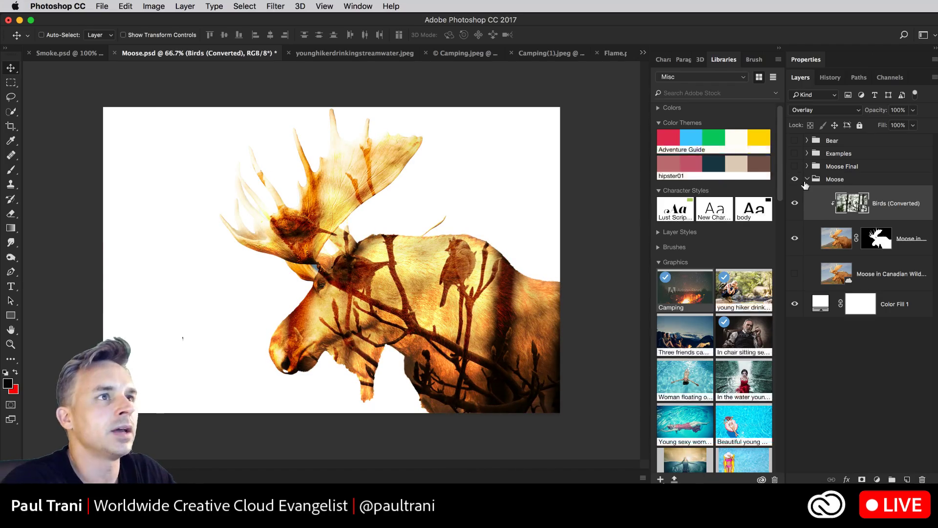
Delete the Bear and Examples layer groups
{"action": "left_click", "coordinate": [848, 167]}
{"action": "left_click", "coordinate": [841, 154]}
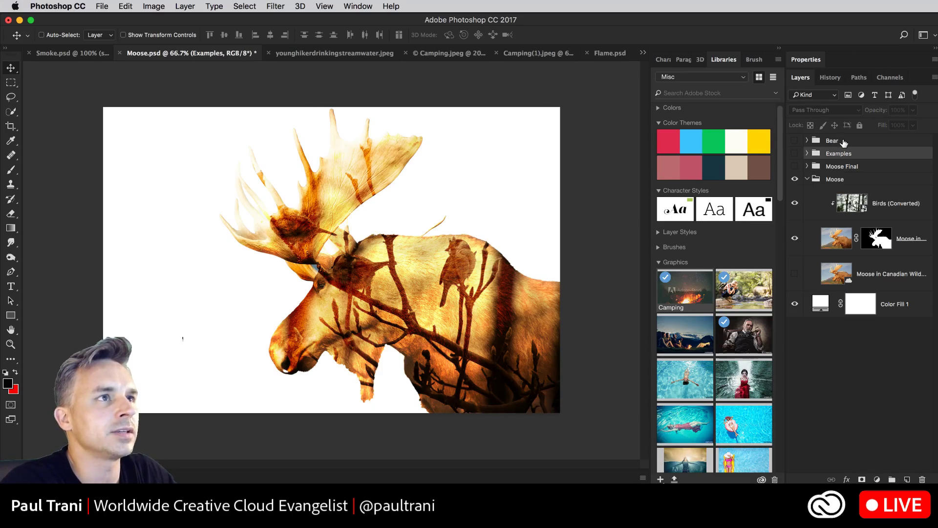
{"action": "left_click", "coordinate": [841, 141], "text": "shift"}
{"action": "left_click", "coordinate": [917, 479]}
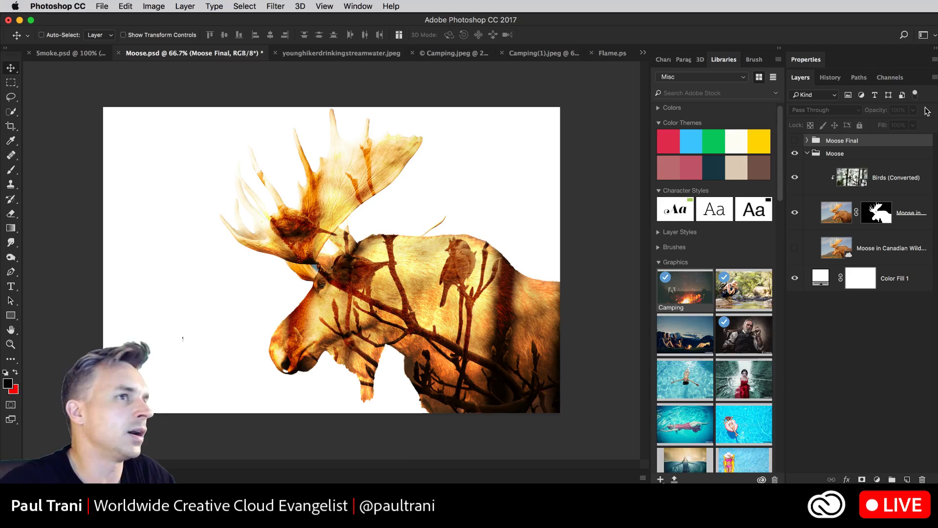
Move the Color Lookup adjustment layer from the Moose Final group to the top of the Moose group
{"action": "left_click", "coordinate": [807, 141]}
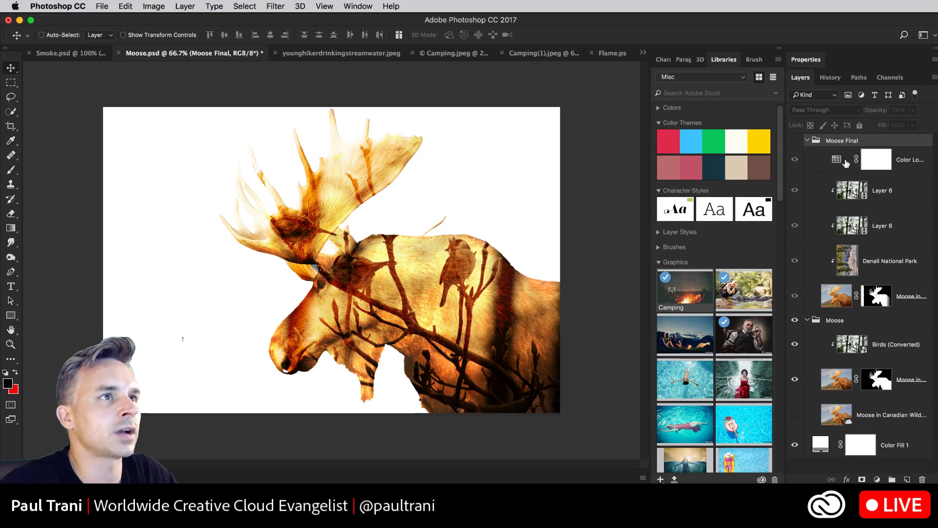
{"action": "left_click_drag", "start_coordinate": [803, 160], "coordinate": [816, 324]}
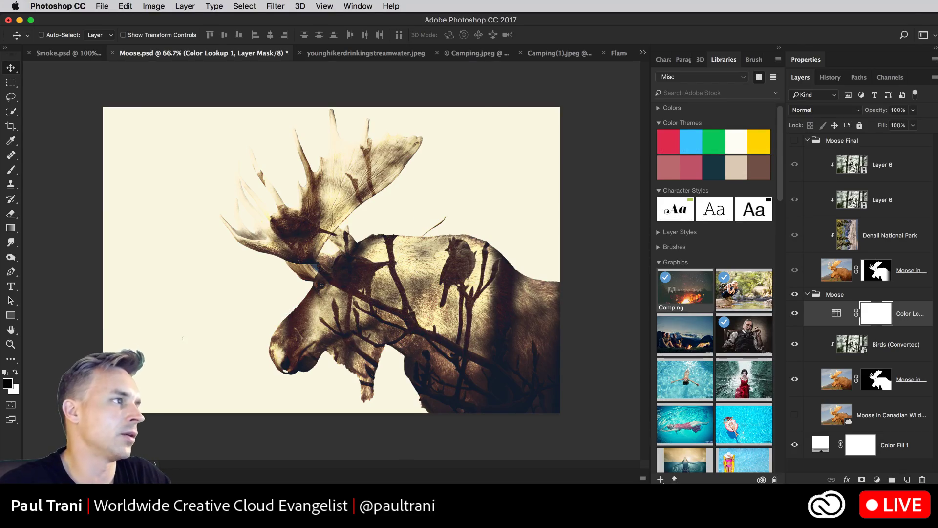
Play the animation in the timeline, then extend the masked moose clip to nearly 16 seconds and the work area to about 15 seconds
{"action": "left_click", "coordinate": [154, 463]}
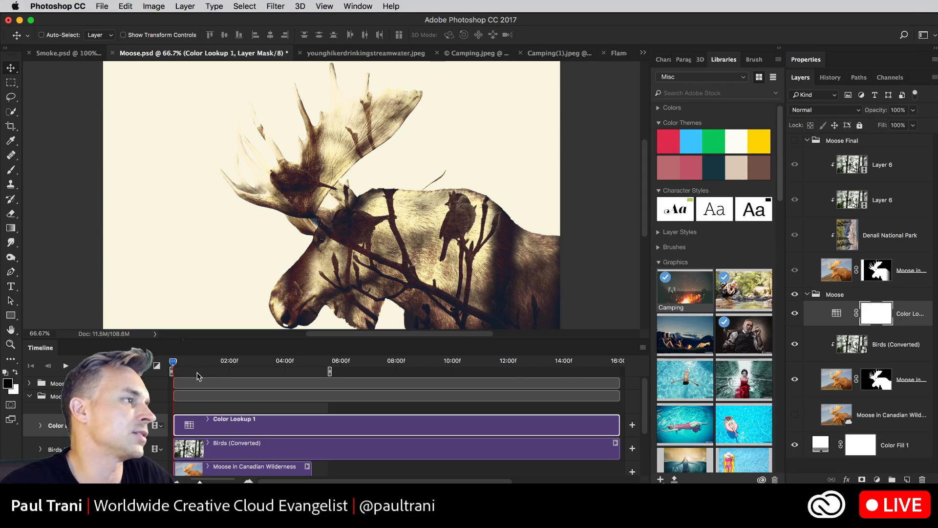
{"action": "left_click", "coordinate": [64, 366]}
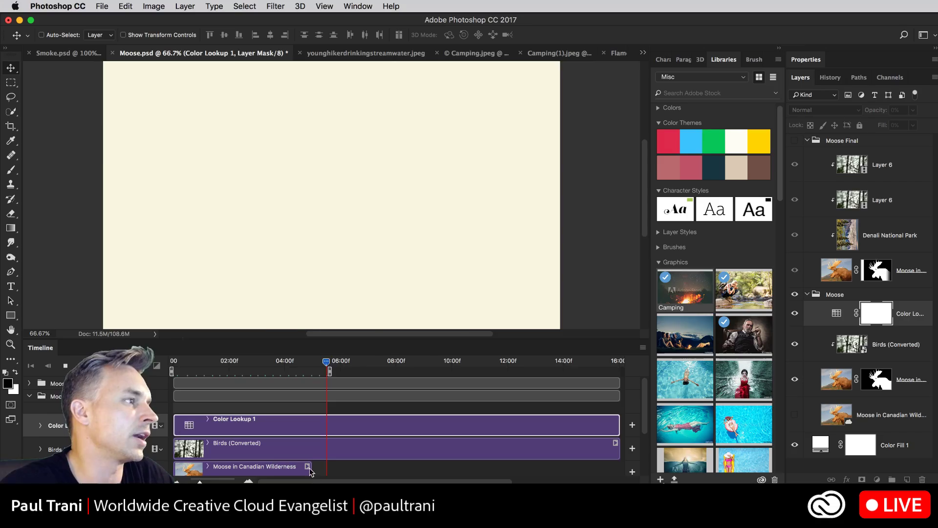
{"action": "left_click_drag", "start_coordinate": [308, 467], "coordinate": [390, 457]}
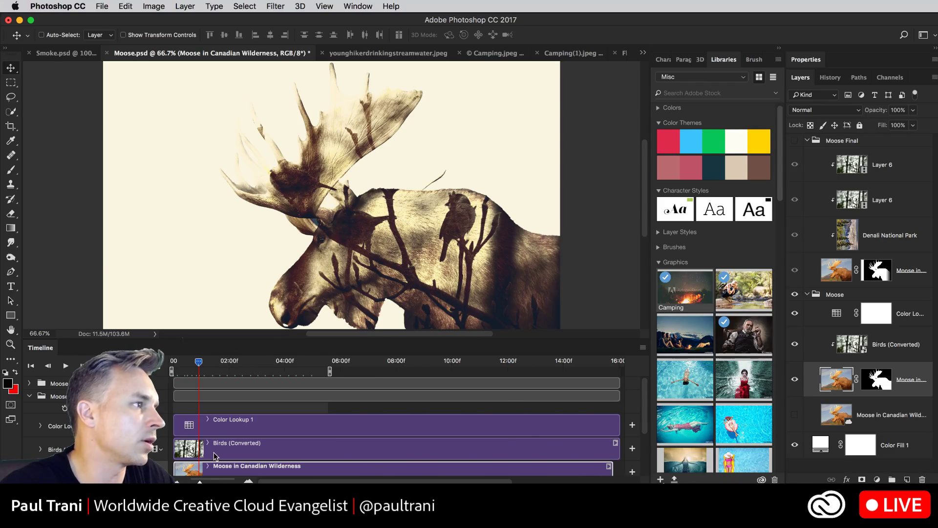
{"action": "left_click_drag", "start_coordinate": [330, 371], "coordinate": [586, 388]}
Scrub through the double-exposure animation to about the 12-second mark, shortening the timeline area to see more of the moose
{"action": "left_click_drag", "start_coordinate": [202, 364], "coordinate": [495, 369]}
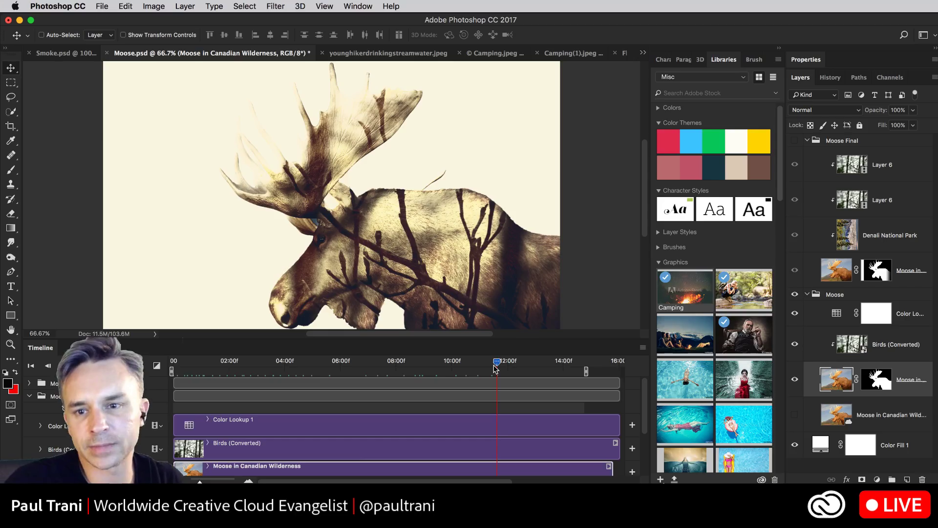
{"action": "mouse_move", "coordinate": [495, 369]}
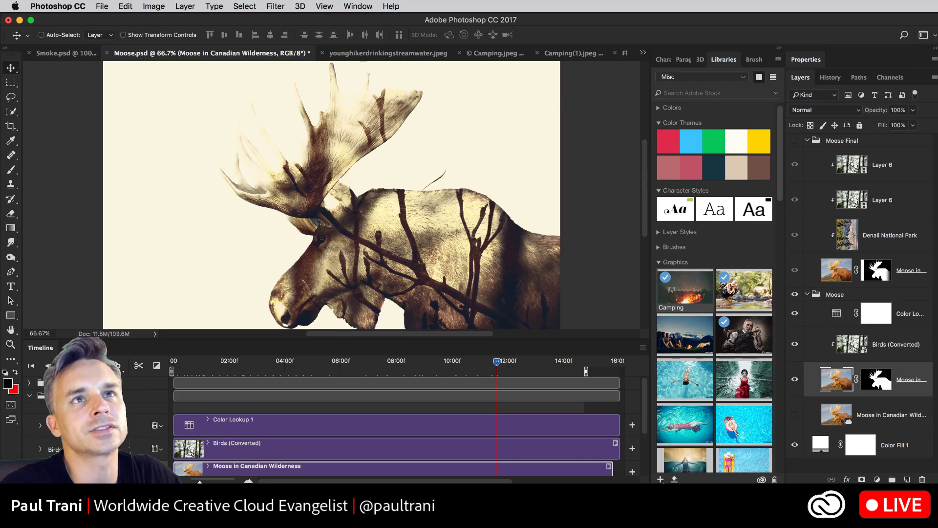
{"action": "key", "text": "super+Tab"}
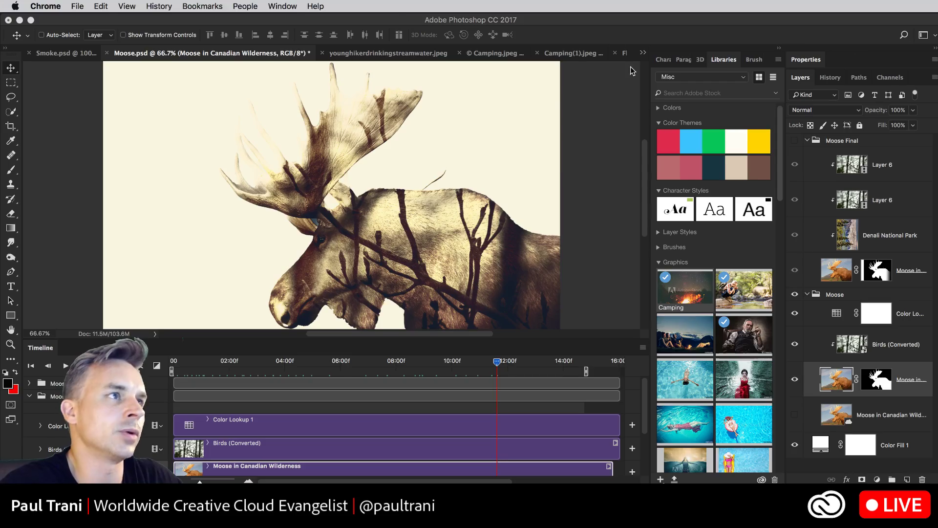
{"action": "left_click", "coordinate": [423, 181]}
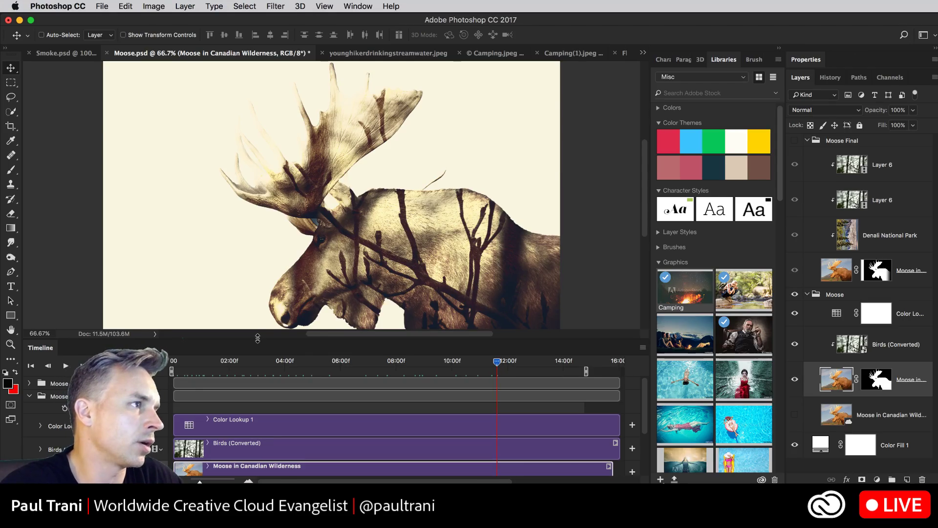
{"action": "left_click_drag", "start_coordinate": [257, 338], "coordinate": [256, 364]}
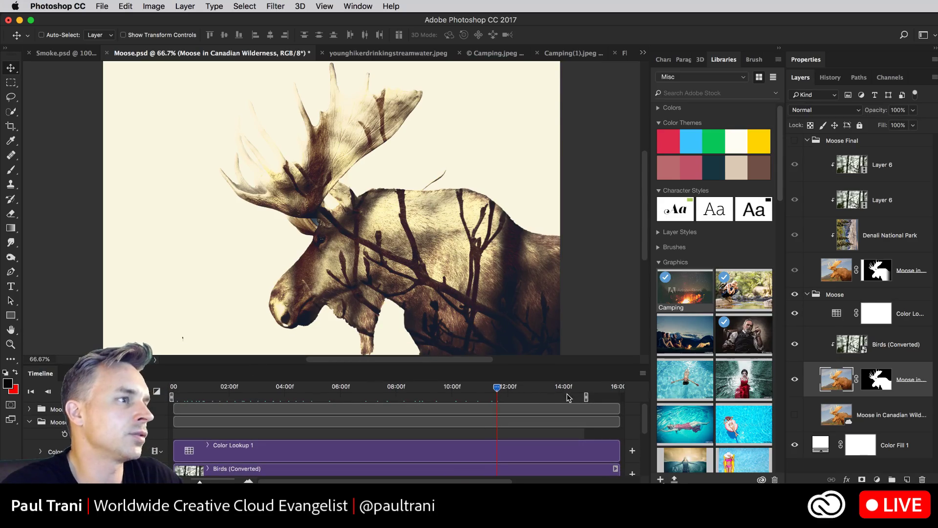
{"action": "mouse_move", "coordinate": [497, 388]}
{"action": "left_mouse_down"}
{"action": "mouse_move", "coordinate": [541, 393]}
{"action": "mouse_move", "coordinate": [189, 389]}
{"action": "mouse_move", "coordinate": [513, 385]}
{"action": "left_mouse_up"}
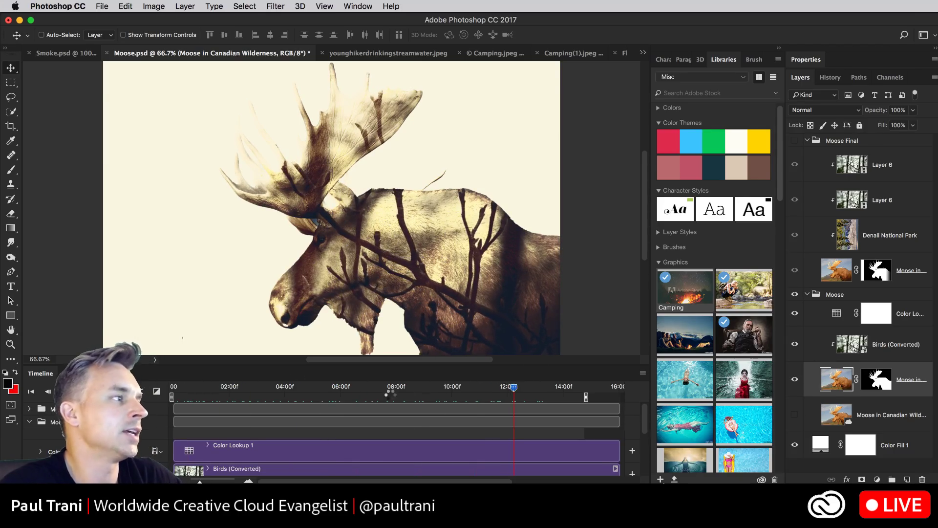
Show the Moose Final group, hide the Moose group, and scrub the timeline to examine the finished example and its layers
{"action": "left_click_drag", "start_coordinate": [296, 365], "coordinate": [295, 302]}
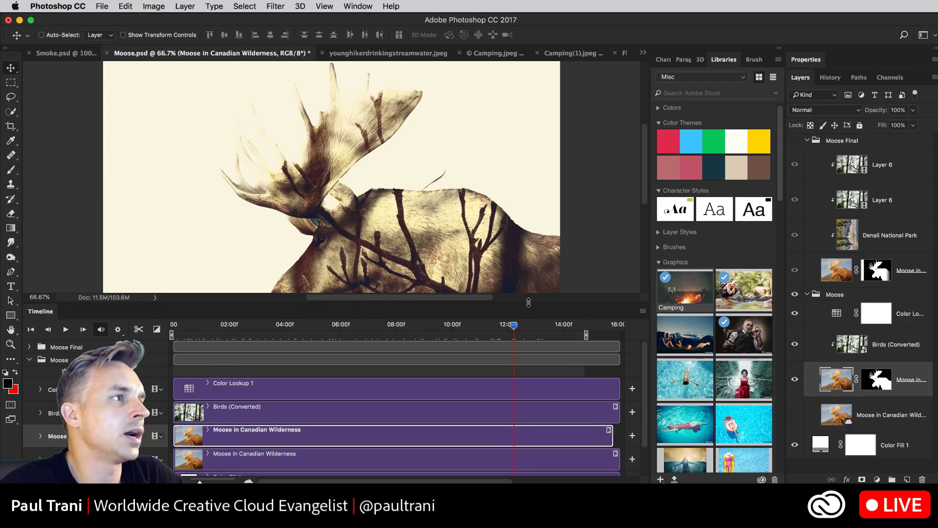
{"action": "left_click_drag", "start_coordinate": [528, 302], "coordinate": [529, 318]}
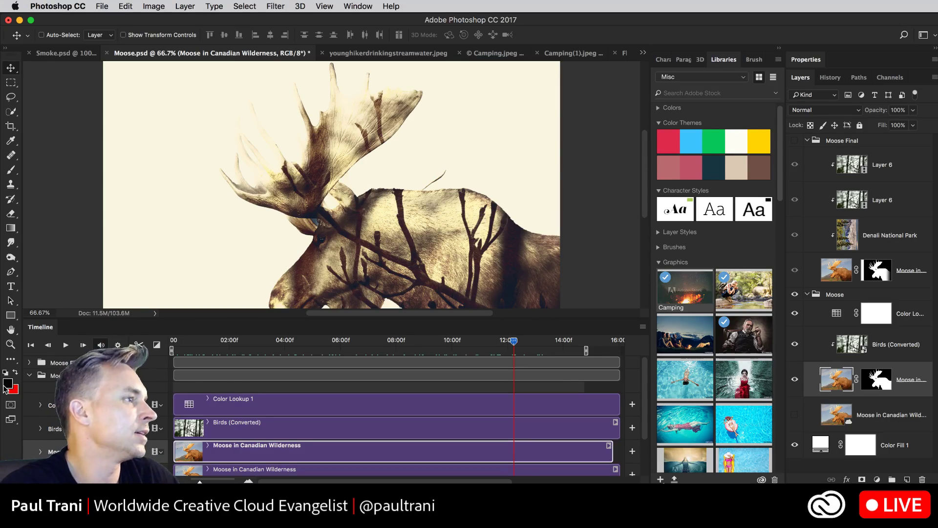
{"action": "left_click", "coordinate": [810, 142]}
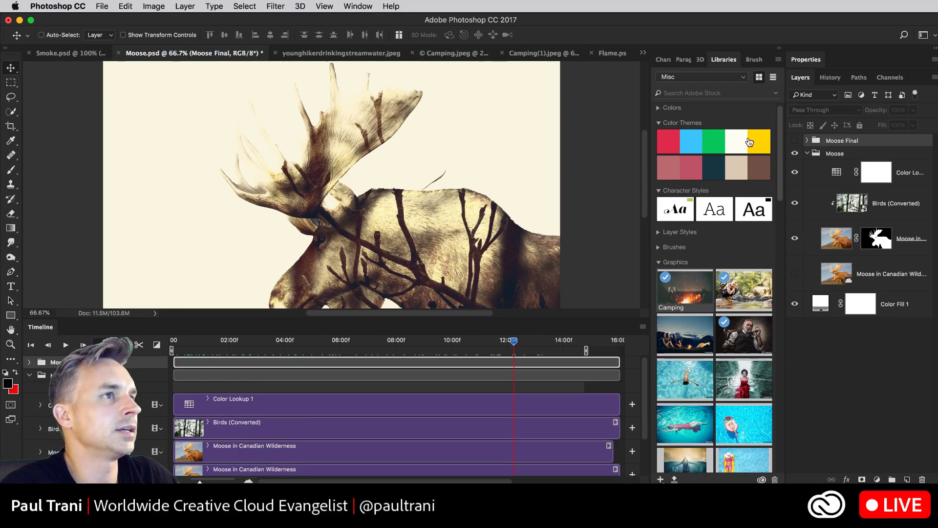
{"action": "left_click", "coordinate": [794, 141]}
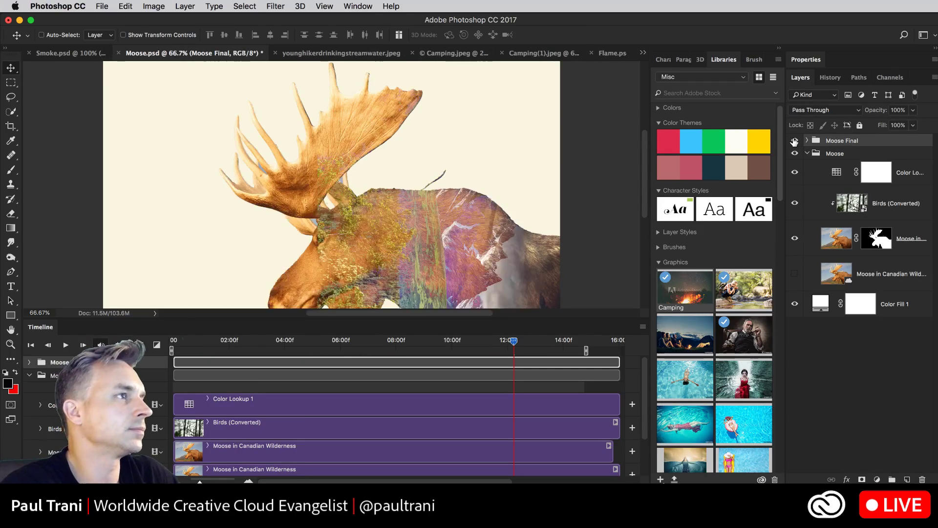
{"action": "left_click", "coordinate": [794, 153]}
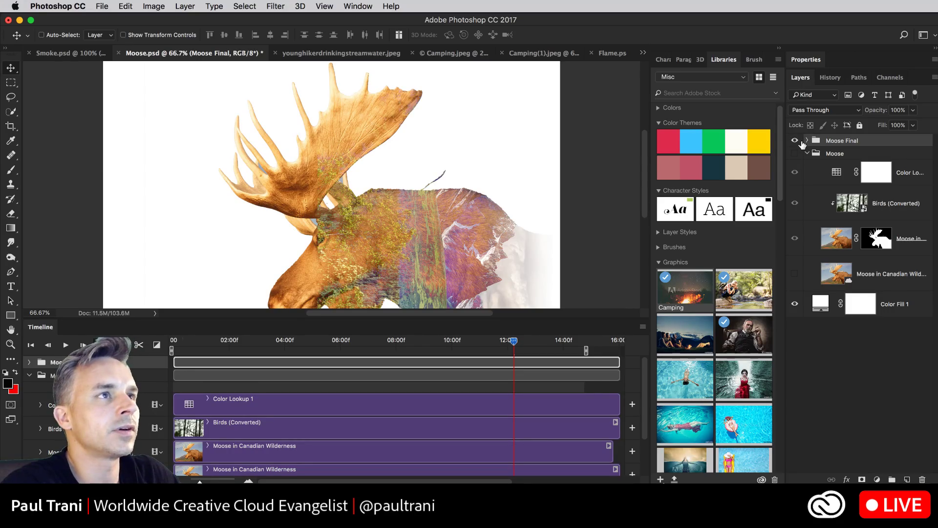
{"action": "left_click", "coordinate": [806, 142]}
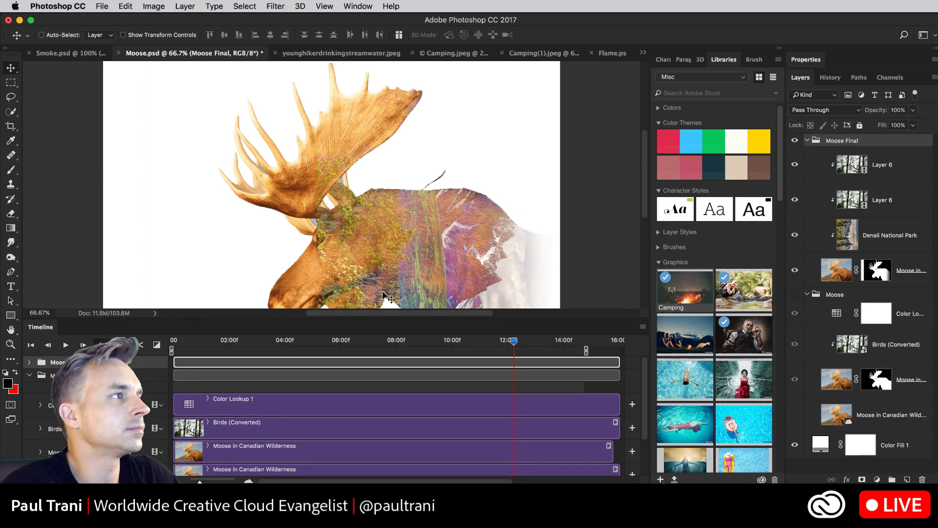
{"action": "left_click_drag", "start_coordinate": [308, 344], "coordinate": [498, 341]}
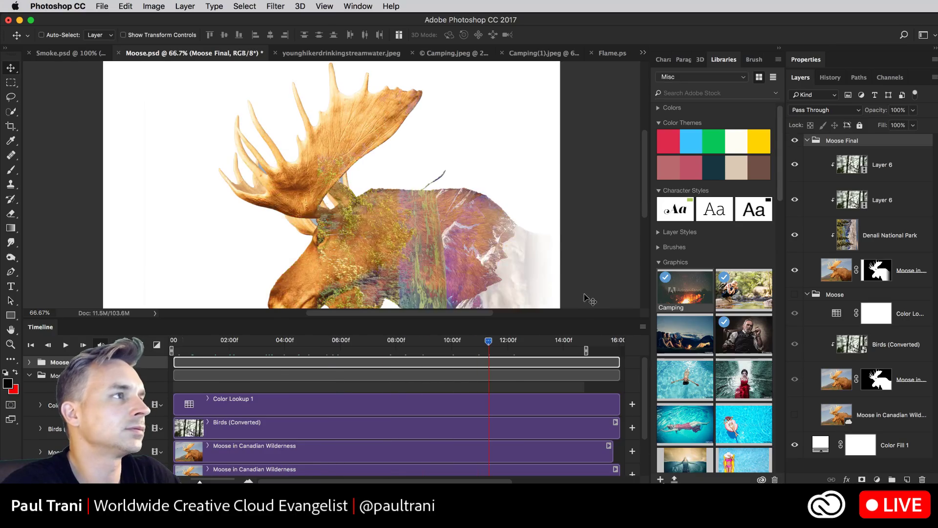
Delete the Moose Final group with its contents and make the Moose group visible again
{"action": "left_click", "coordinate": [808, 140]}
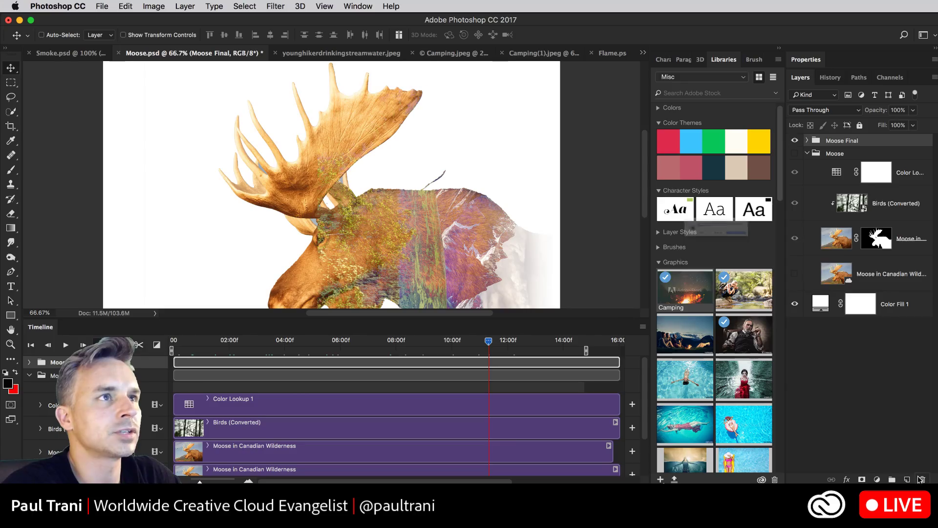
{"action": "key", "text": "BackSpace"}
{"action": "left_click", "coordinate": [783, 252]}
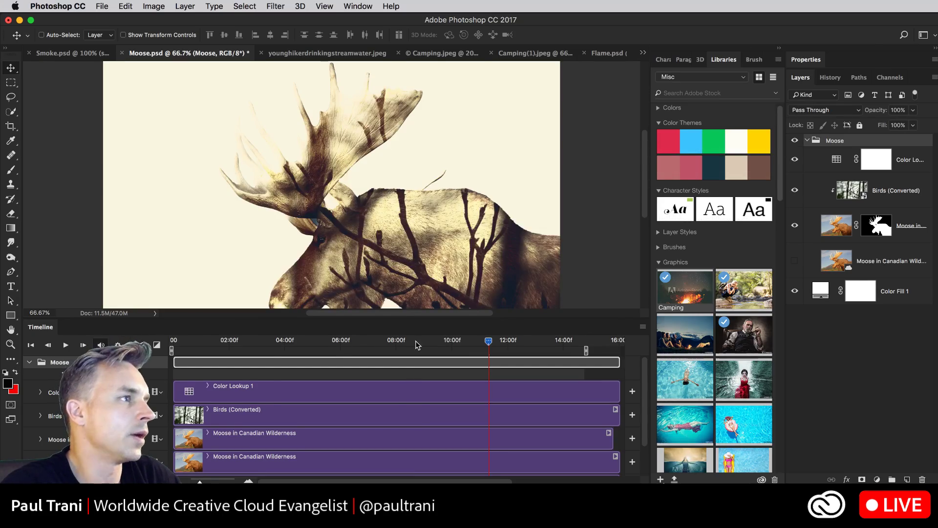
Scrub the animation to about the 9-second mark
{"action": "left_click", "coordinate": [262, 341]}
{"action": "left_click", "coordinate": [420, 341]}
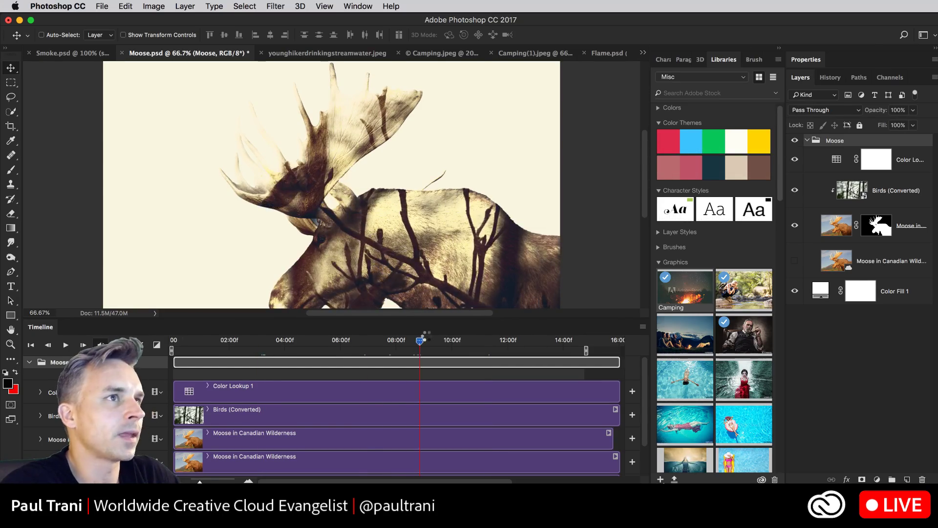
Duplicate the Birds (Converted) layer and try to slide the copy's clip earlier in the timeline
{"action": "left_click", "coordinate": [890, 190]}
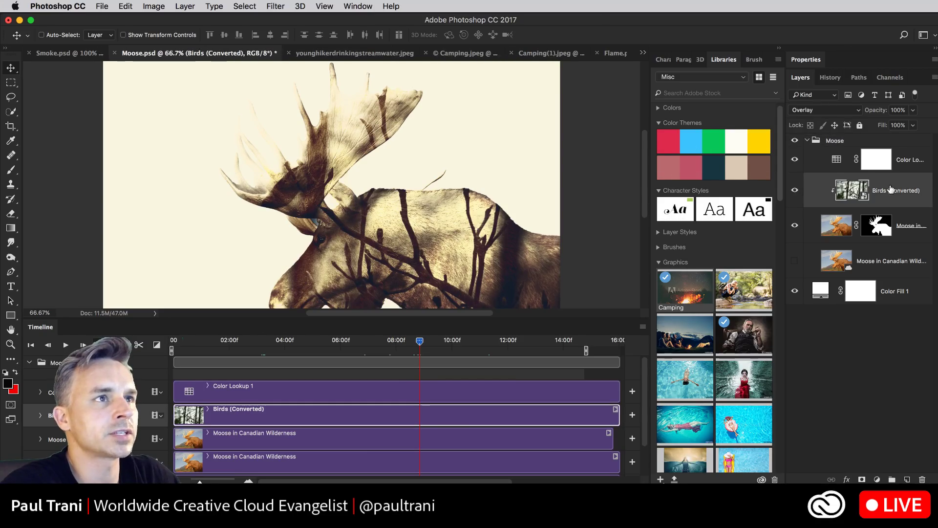
{"action": "left_click_drag", "start_coordinate": [890, 191], "coordinate": [906, 480]}
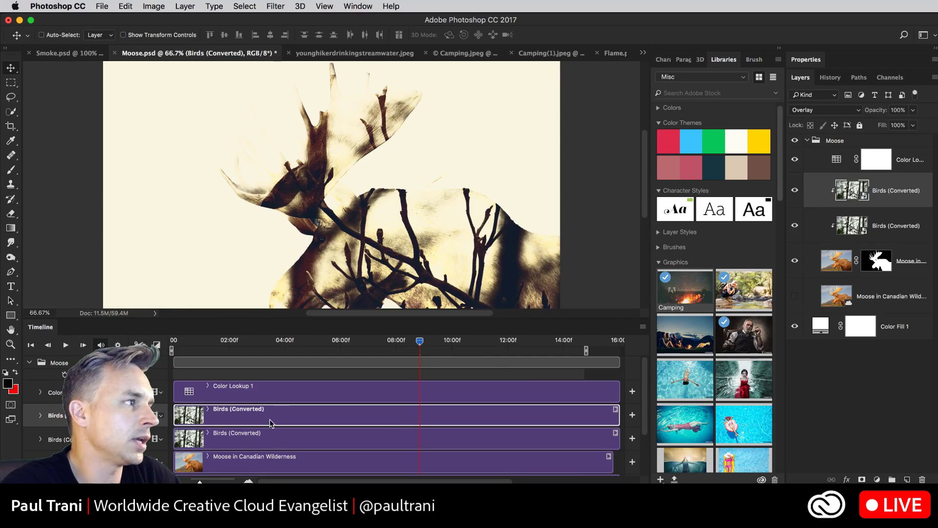
{"action": "left_click_drag", "start_coordinate": [366, 420], "coordinate": [208, 418]}
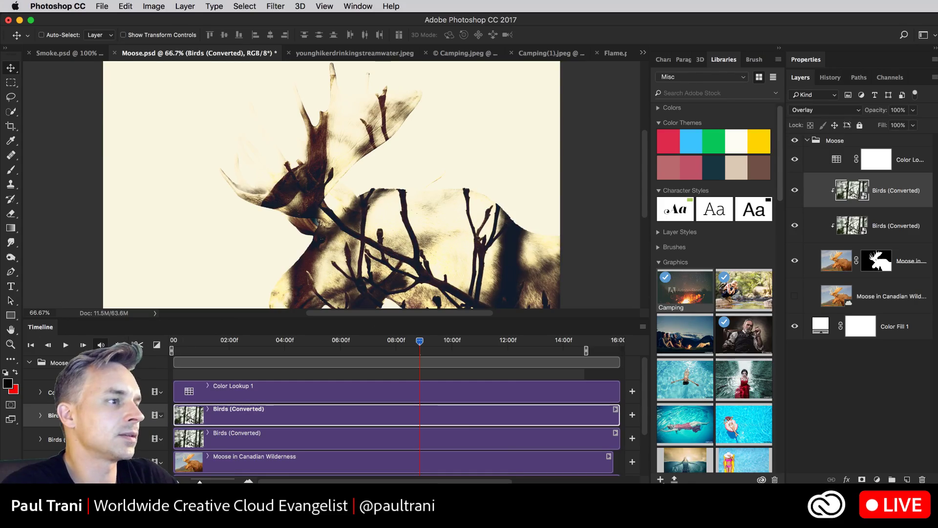
Open Birds (Converted).mov in QuickTime Player, copy its displayed frame, and paste it into Moose.psd above the Birds (Converted) layers
{"action": "key", "text": "super+Tab"}
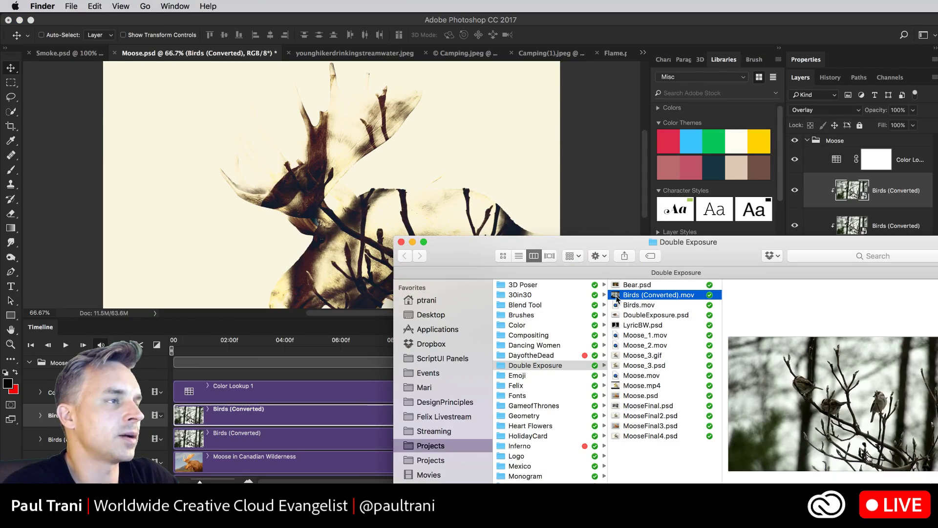
{"action": "double_click", "coordinate": [617, 297]}
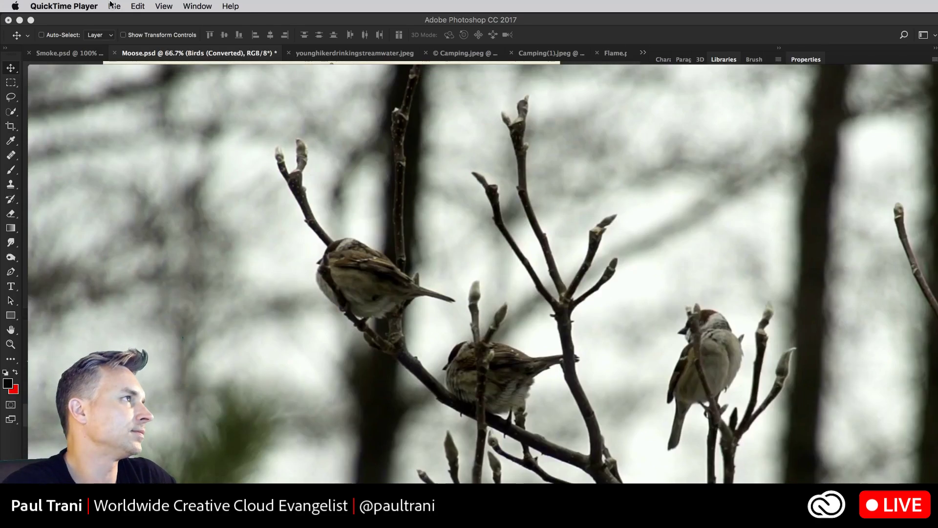
{"action": "left_click", "coordinate": [137, 6]}
{"action": "left_click", "coordinate": [148, 58]}
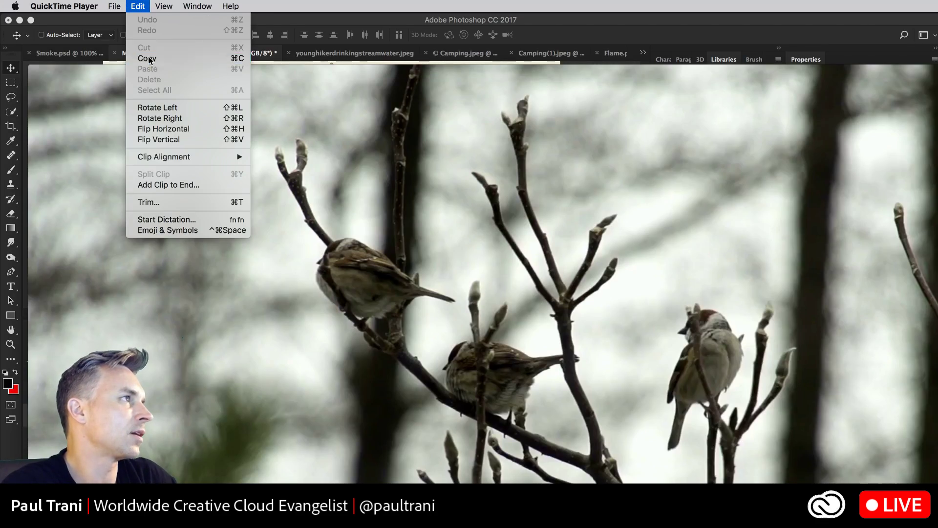
{"action": "left_click", "coordinate": [35, 71]}
{"action": "left_click", "coordinate": [253, 216]}
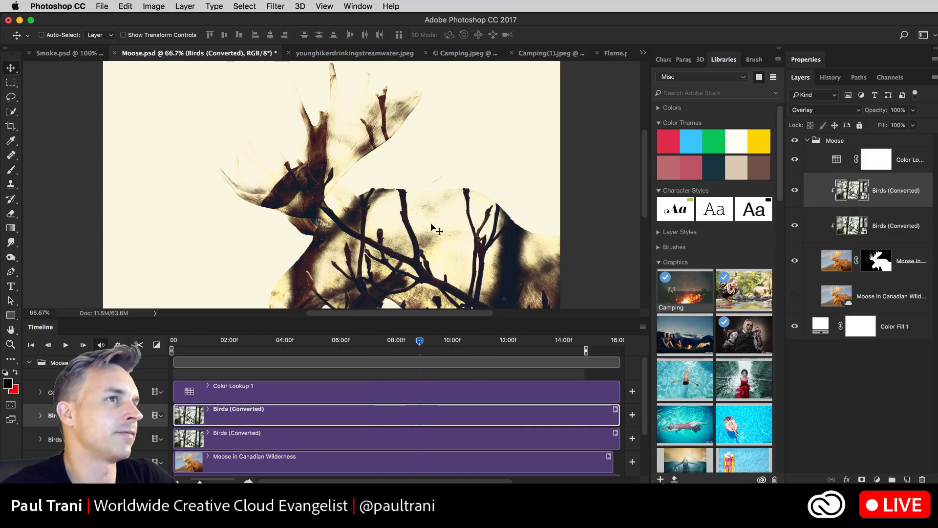
{"action": "key", "text": "super+v"}
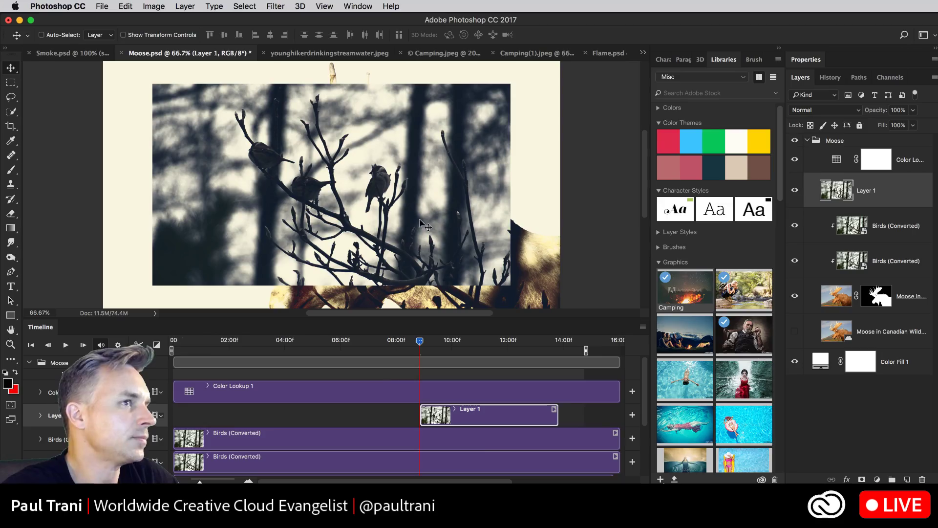
Scale the pasted birds frame to about 151% and move it so that it covers the moose
{"action": "left_click", "coordinate": [837, 190], "text": "super"}
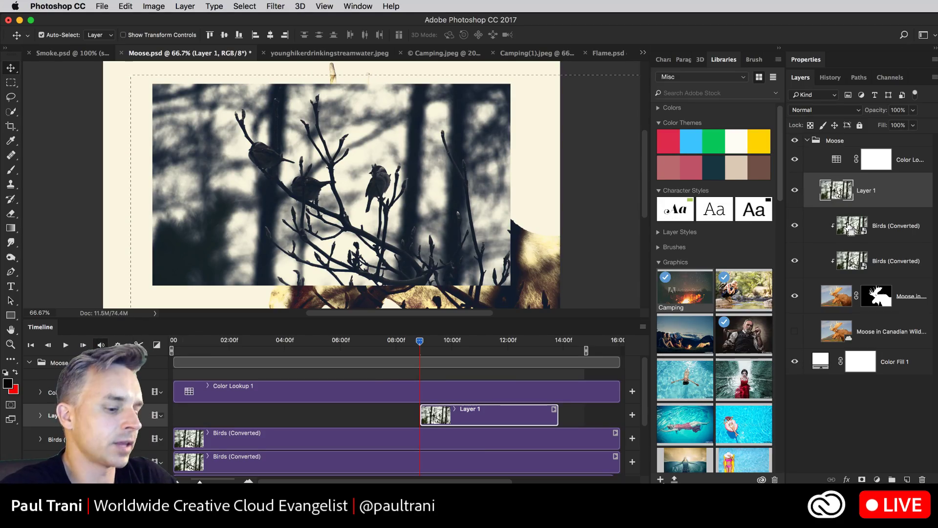
{"action": "key", "text": "super+d"}
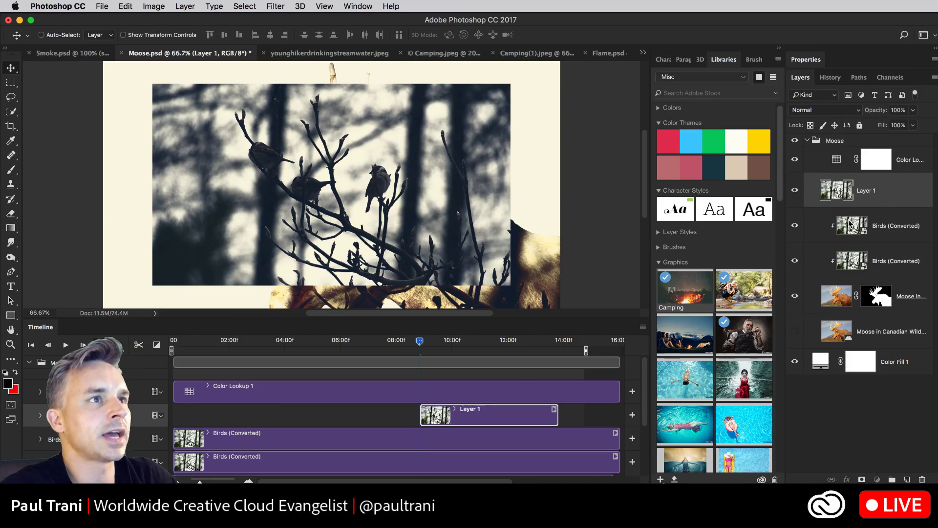
{"action": "left_click", "coordinate": [862, 224]}
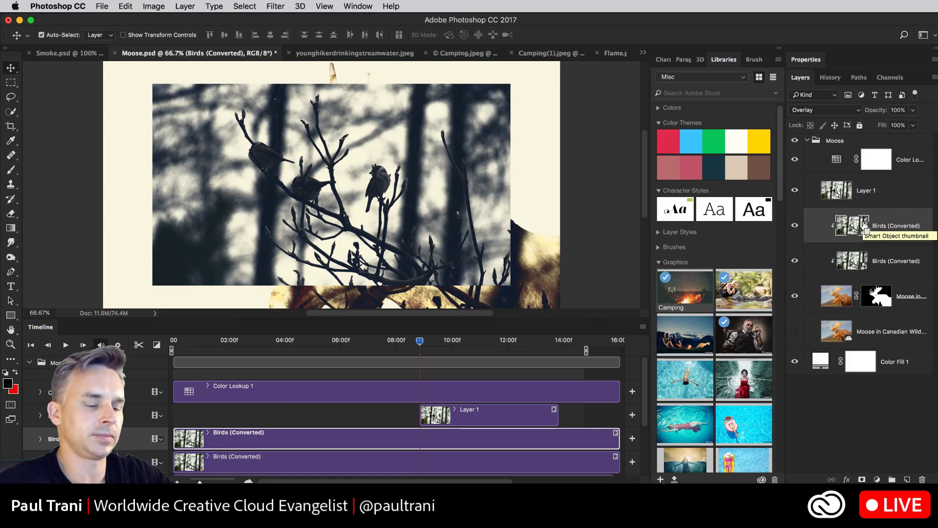
{"action": "key", "text": "super+minus"}
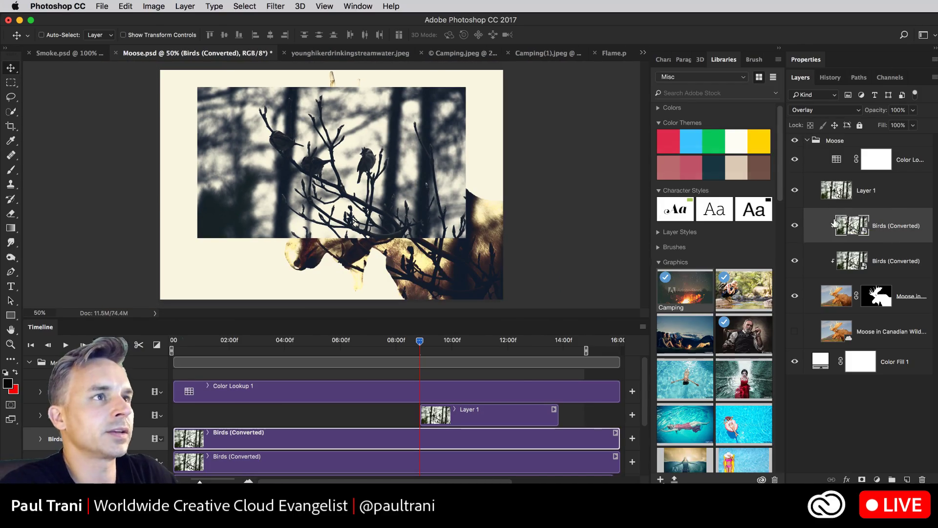
{"action": "left_click", "coordinate": [315, 149], "text": "super"}
{"action": "left_click_drag", "start_coordinate": [315, 149], "coordinate": [459, 251]}
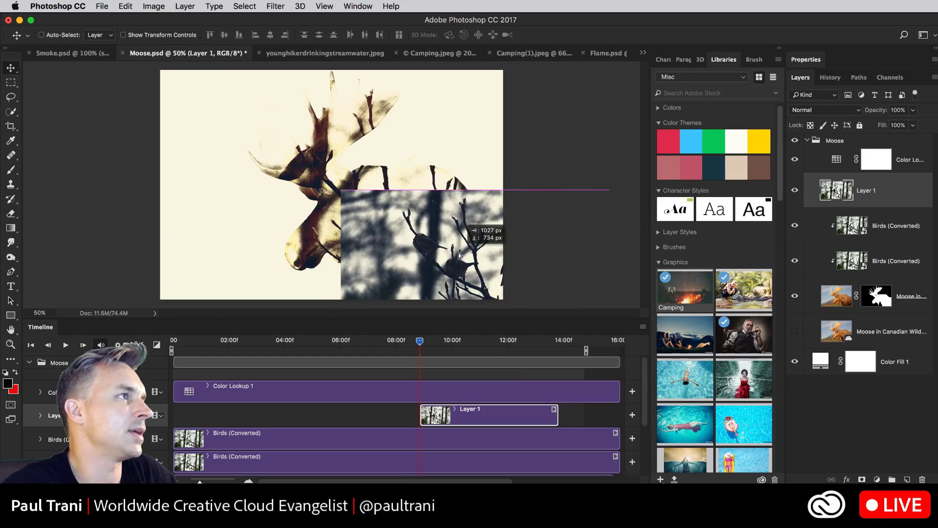
{"action": "key", "text": "super+t"}
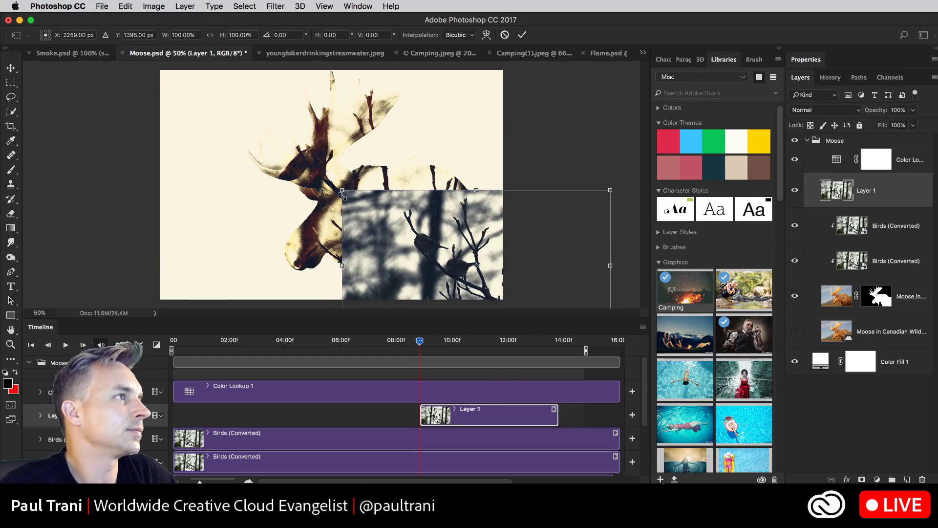
{"action": "left_click_drag", "start_coordinate": [343, 192], "coordinate": [196, 128]}
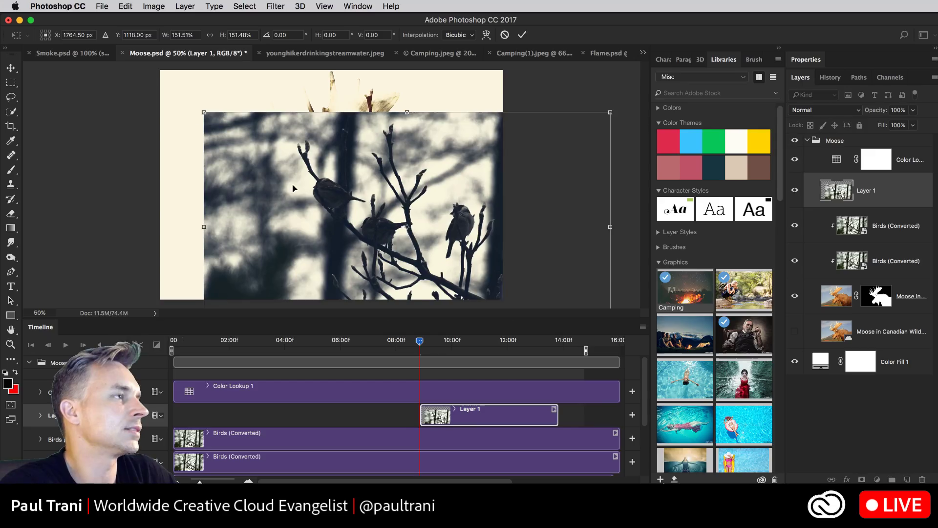
{"action": "left_click_drag", "start_coordinate": [306, 214], "coordinate": [276, 153]}
{"action": "key", "text": "Return"}
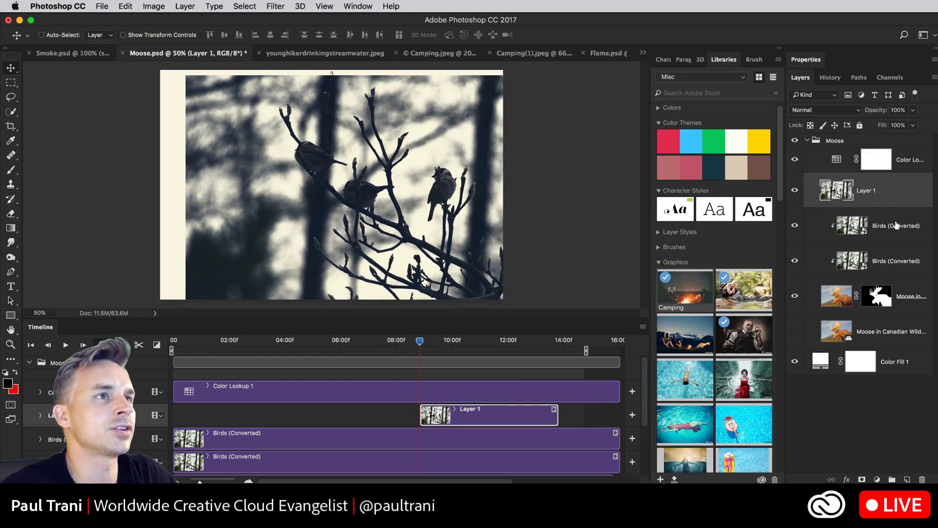
Set the pasted frame layer's blend mode to Overlay and delete the upper Birds (Converted) duplicate beneath it
{"action": "left_click", "coordinate": [901, 225]}
{"action": "left_click", "coordinate": [896, 196]}
{"action": "left_click", "coordinate": [817, 112]}
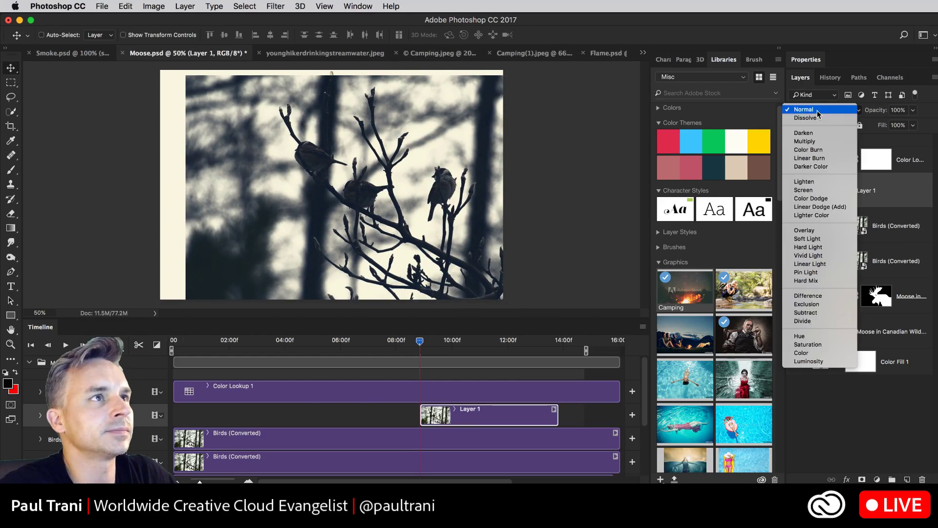
{"action": "left_click", "coordinate": [815, 230]}
{"action": "left_click", "coordinate": [887, 229]}
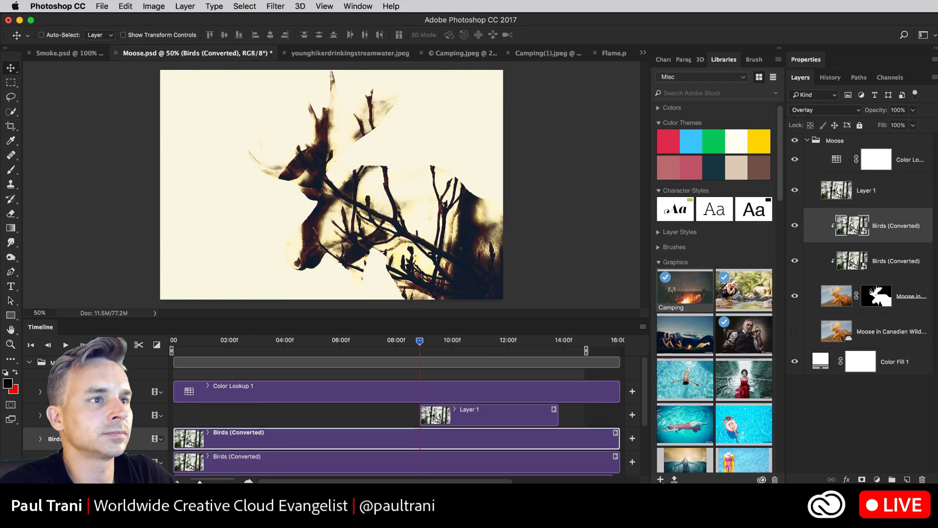
{"action": "left_click", "coordinate": [922, 480]}
Rename the pasted frame's layer to "final blend frame"
{"action": "double_click", "coordinate": [868, 191]}
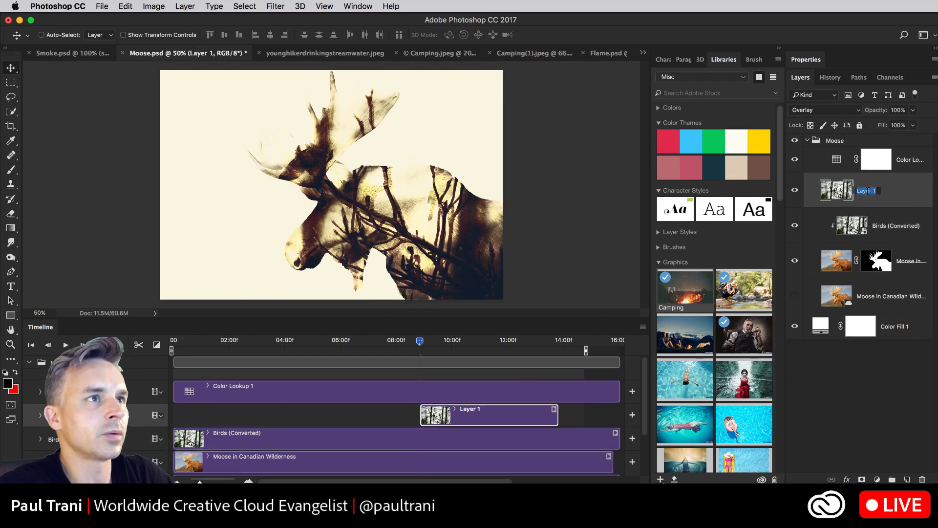
{"action": "type", "text": "fl"}
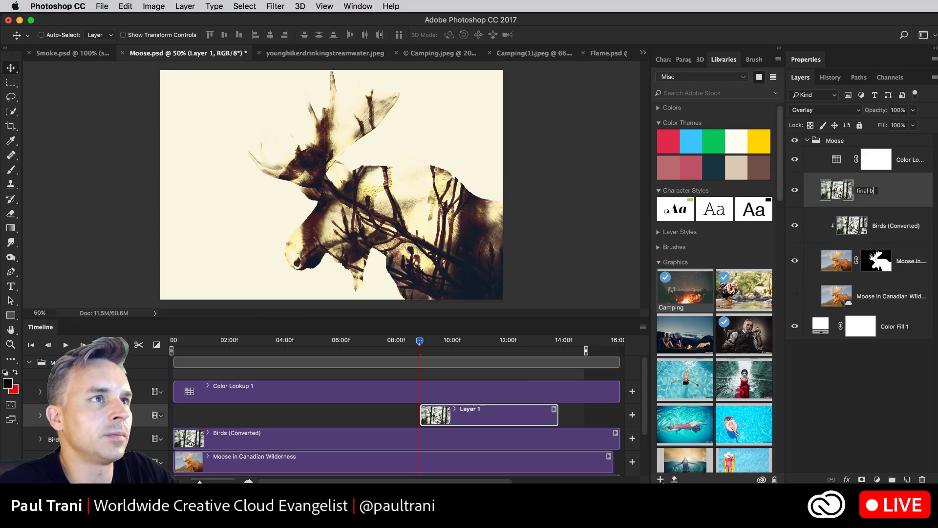
{"action": "type", "text": "nal blend frame"}
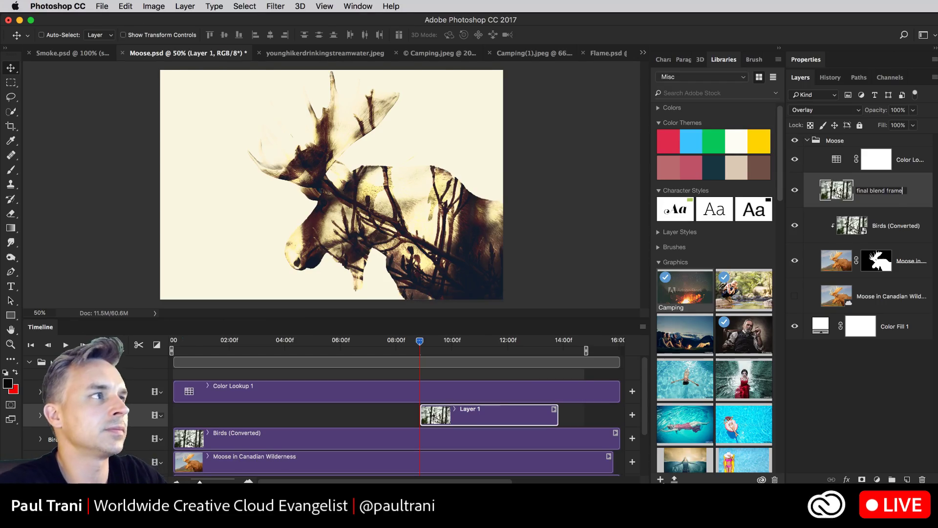
{"action": "key", "text": "Return"}
Scale the final blend frame down slightly and nudge it so its branches line up with the birds video over the moose
{"action": "left_click_drag", "start_coordinate": [265, 239], "coordinate": [258, 232]}
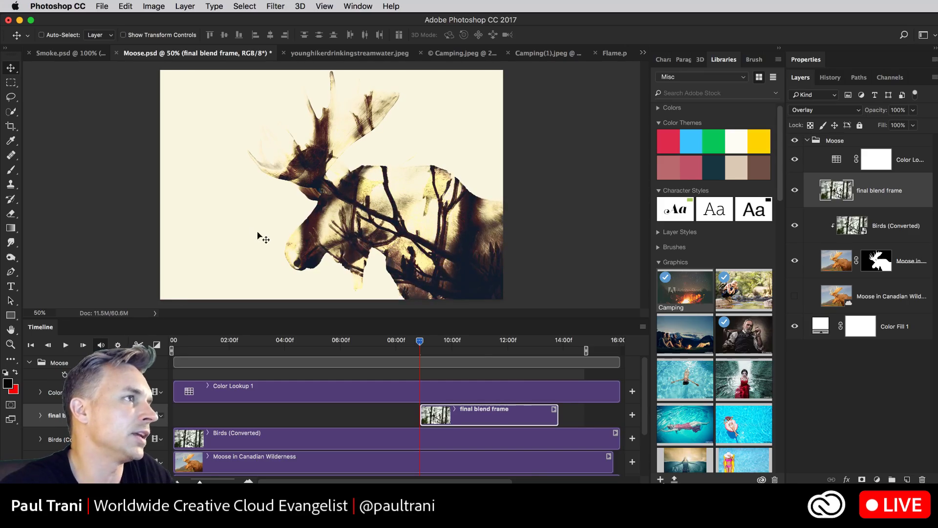
{"action": "key", "text": "super+t"}
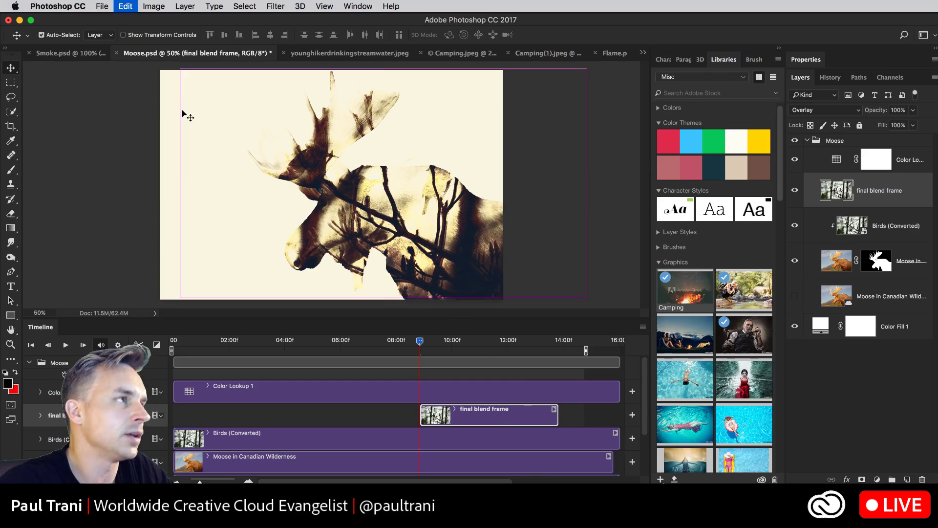
{"action": "left_click_drag", "start_coordinate": [182, 71], "coordinate": [202, 81]}
{"action": "left_click_drag", "start_coordinate": [256, 182], "coordinate": [245, 172]}
{"action": "key", "text": "Return"}
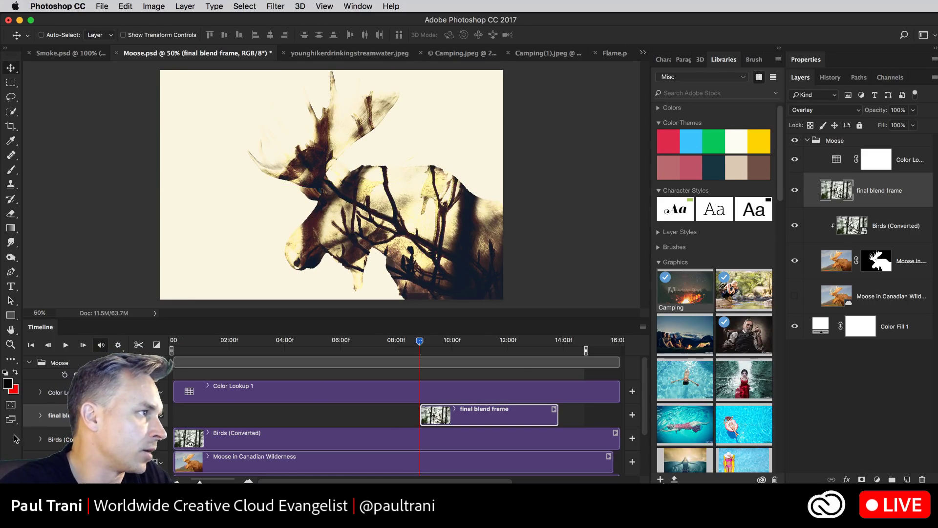
Move the final blend frame clip and its opacity keyframe toward the end of the work area, and set its opacity to 0% at about 13 seconds
{"action": "left_click", "coordinate": [41, 415]}
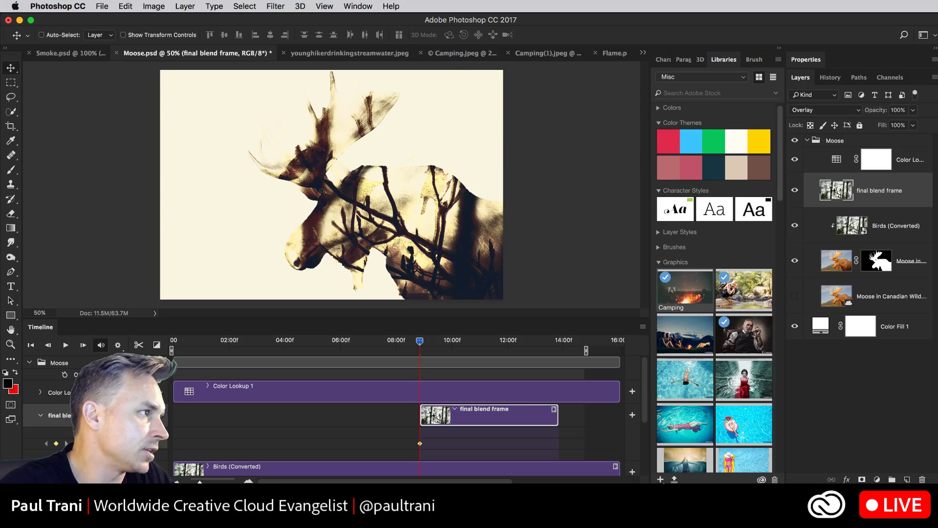
{"action": "left_click_drag", "start_coordinate": [419, 443], "coordinate": [575, 419]}
{"action": "left_click", "coordinate": [534, 349]}
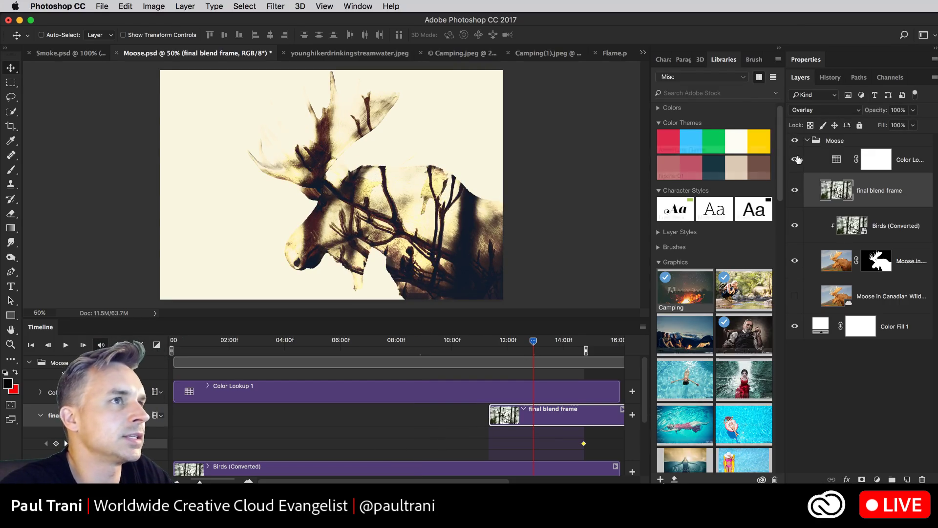
{"action": "left_click_drag", "start_coordinate": [874, 110], "coordinate": [388, 114]}
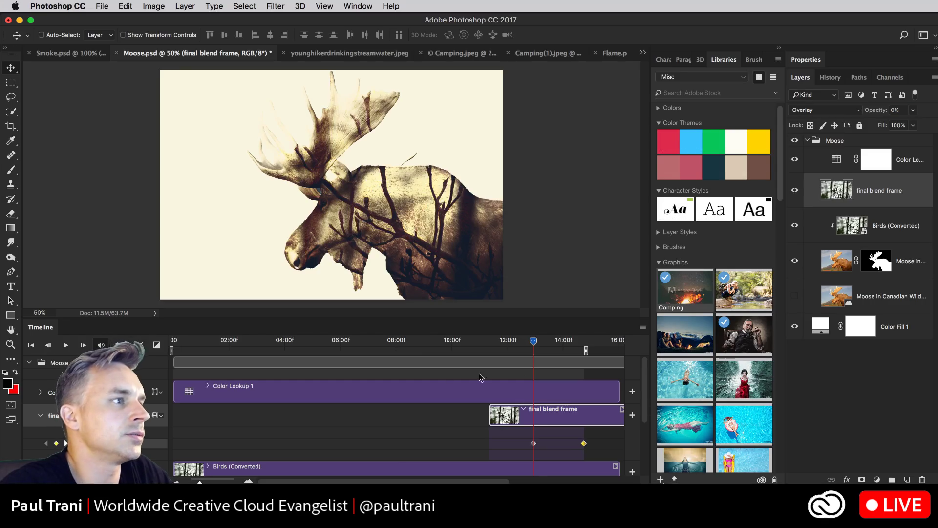
Scrub the timeline from about 13 to 15 seconds to preview the final blend frame's fade-in, and return to the start
{"action": "left_click_drag", "start_coordinate": [534, 343], "coordinate": [586, 341]}
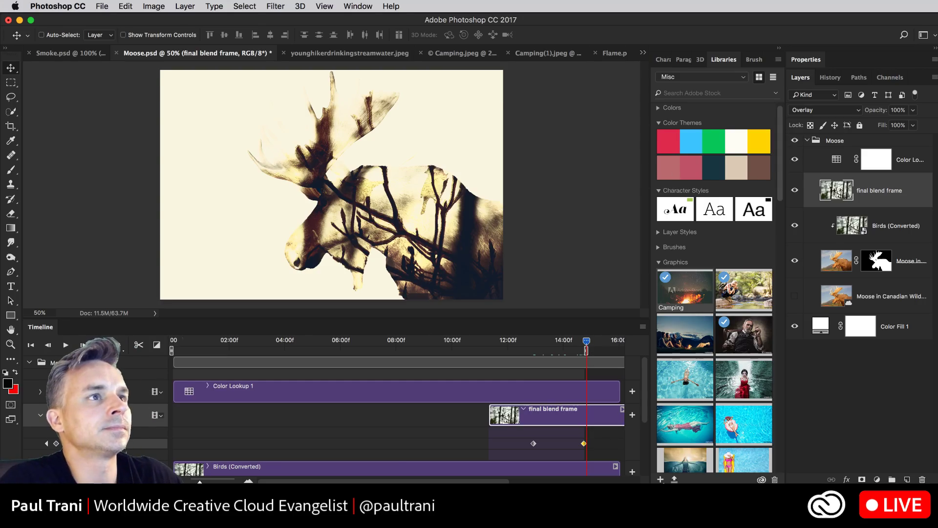
{"action": "left_click", "coordinate": [903, 236]}
{"action": "left_click", "coordinate": [887, 204]}
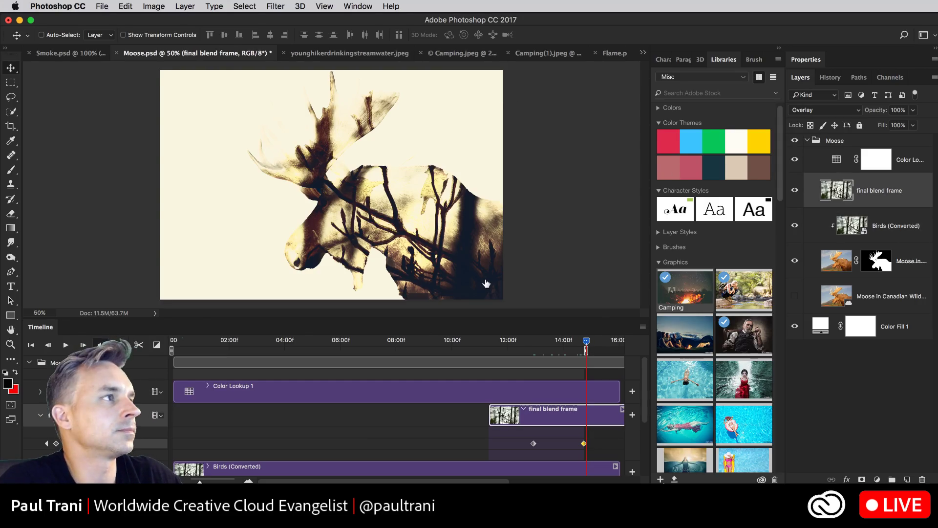
{"action": "left_click_drag", "start_coordinate": [529, 350], "coordinate": [585, 343]}
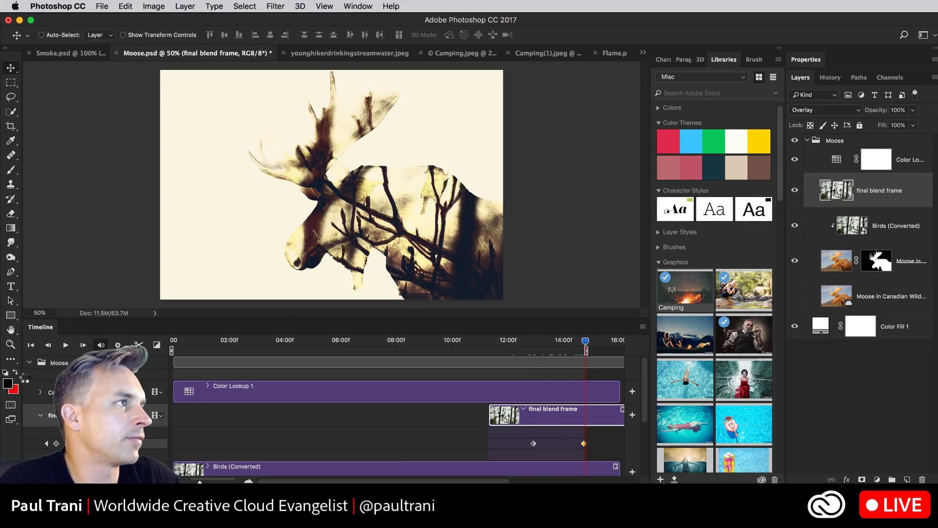
{"action": "key", "text": "Home"}
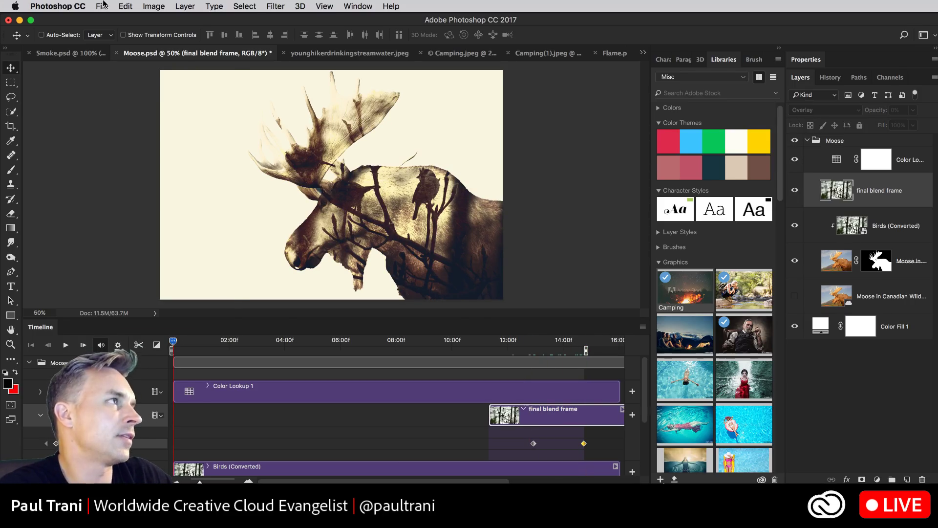
Check the timeline's frame rate setting without changing it and preview the animation around 12 seconds
{"action": "left_click", "coordinate": [102, 6]}
{"action": "key", "text": "Escape"}
{"action": "left_click", "coordinate": [642, 328]}
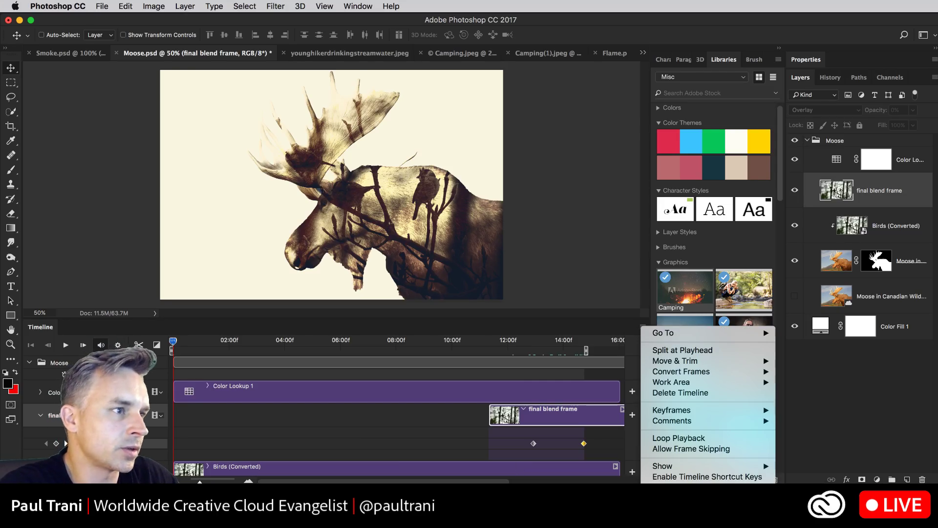
{"action": "left_click", "coordinate": [693, 503]}
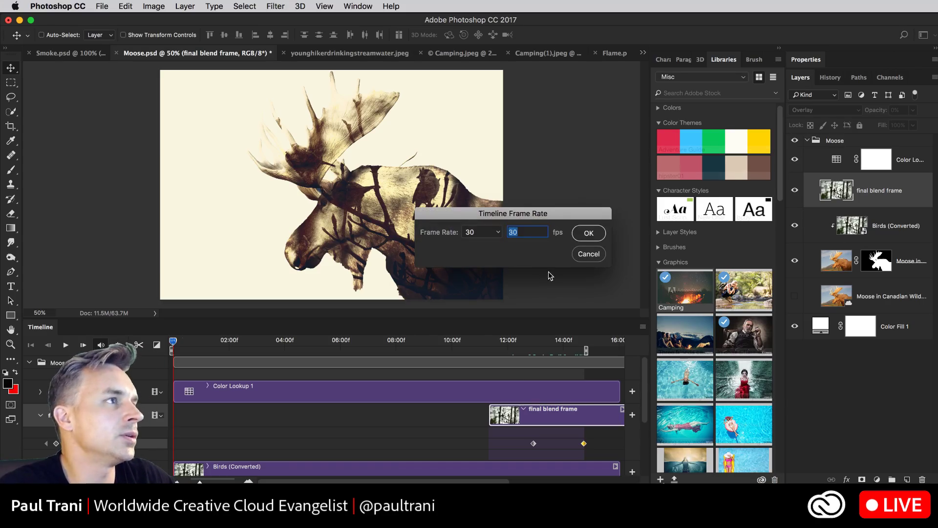
{"action": "left_click", "coordinate": [581, 258]}
{"action": "left_click", "coordinate": [488, 348]}
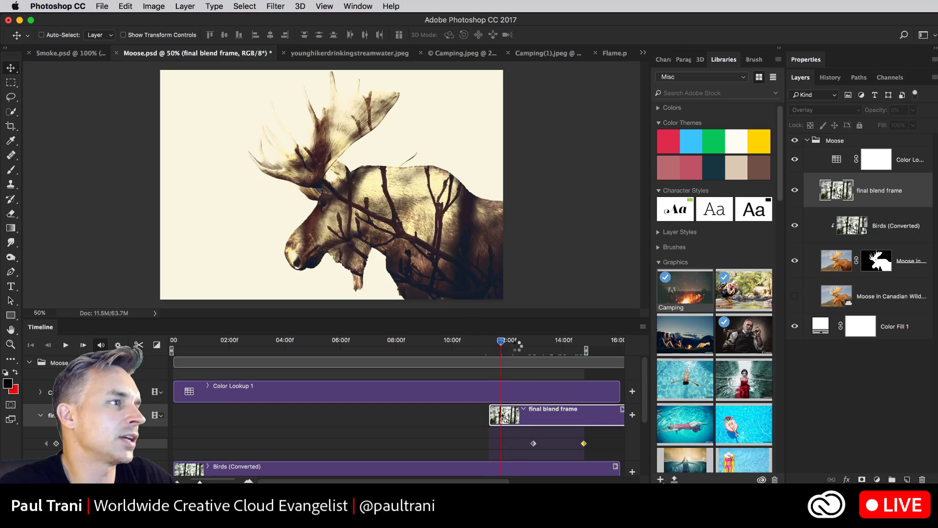
{"action": "left_click", "coordinate": [65, 345]}
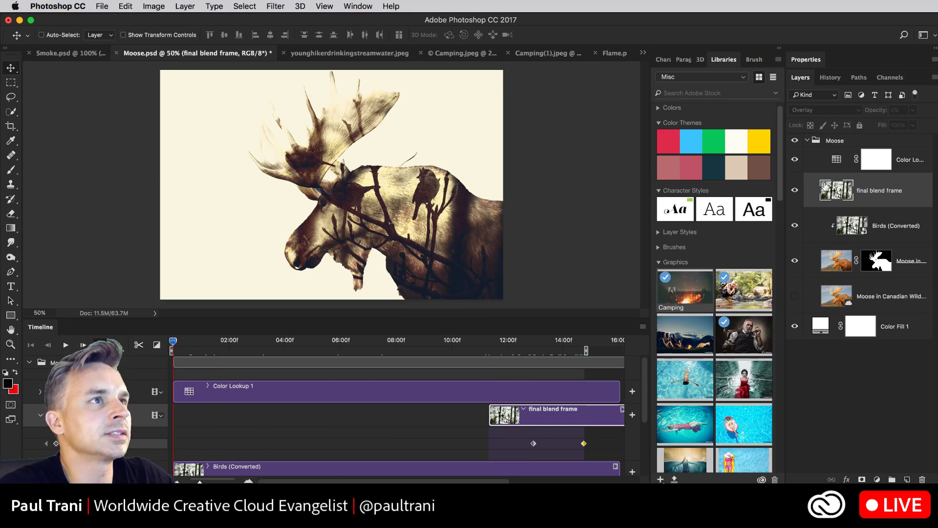
Switch to Finder, preview Bear.psd and browse the Double Exposure folder in icon view before returning to Photoshop
{"action": "key", "text": "super+Tab"}
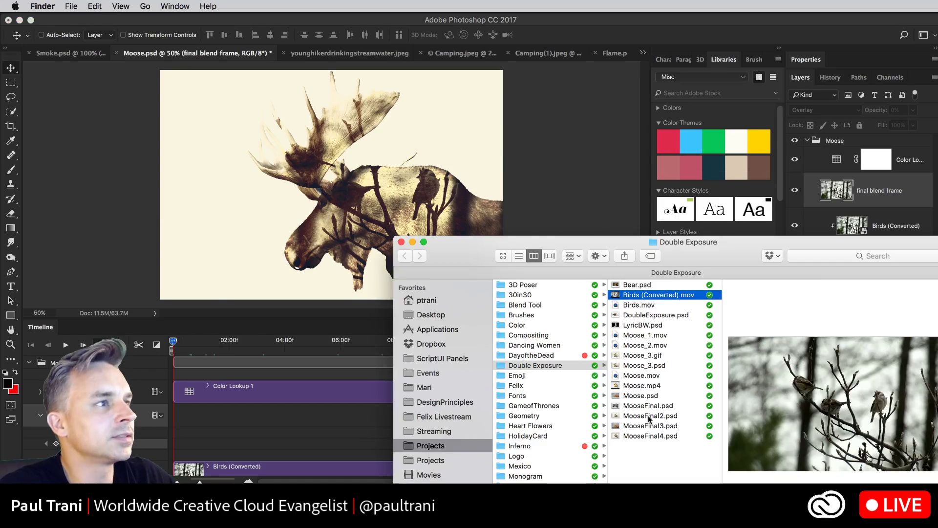
{"action": "left_click", "coordinate": [622, 284]}
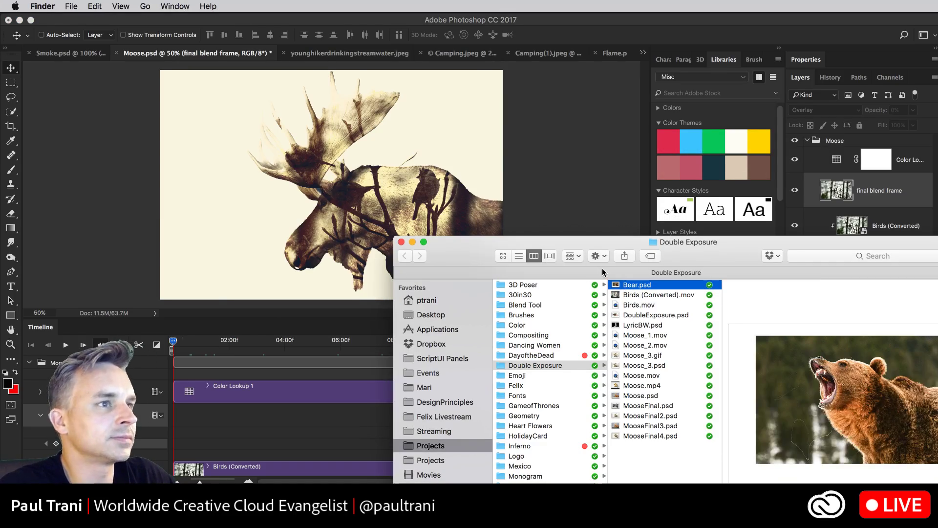
{"action": "left_click", "coordinate": [498, 256]}
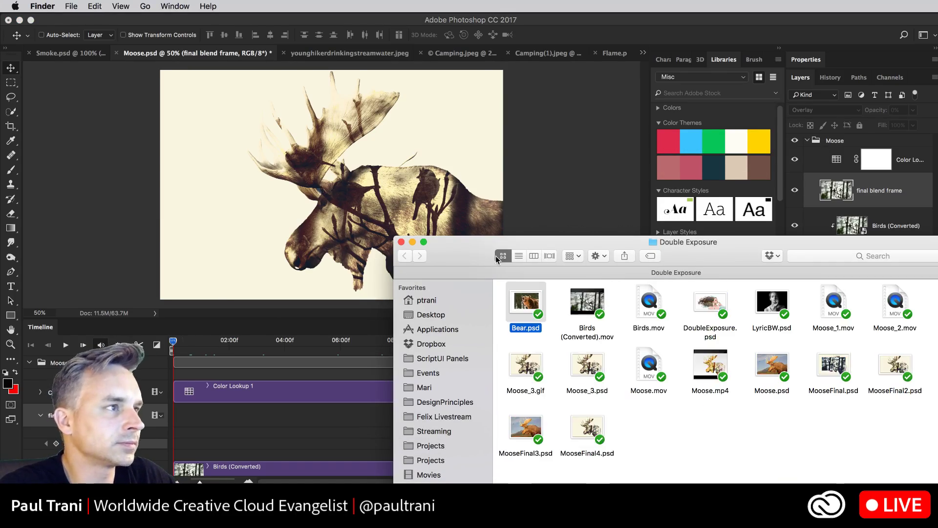
{"action": "left_click_drag", "start_coordinate": [731, 251], "coordinate": [755, 525]}
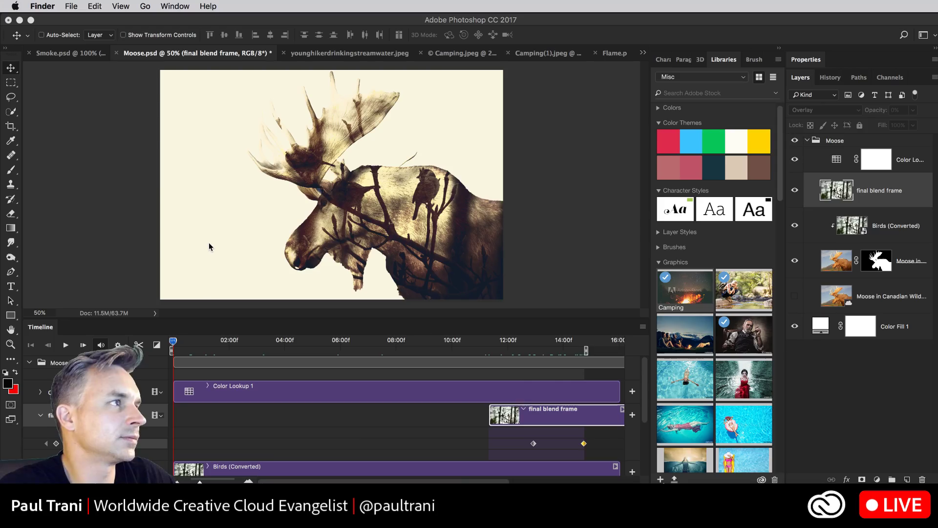
{"action": "left_click", "coordinate": [859, 347]}
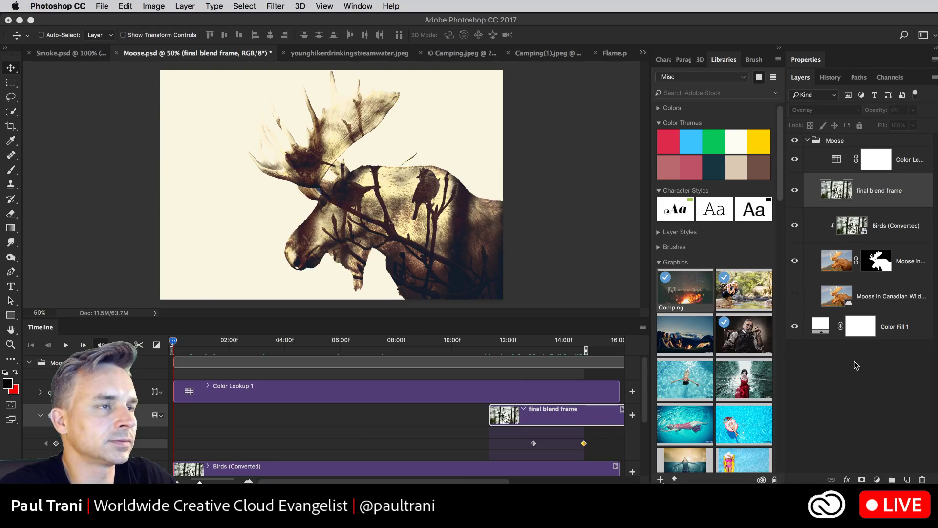
Show the hidden Moose in Canadian Wilderness background layer and add a new empty layer directly above it
{"action": "left_click", "coordinate": [795, 297]}
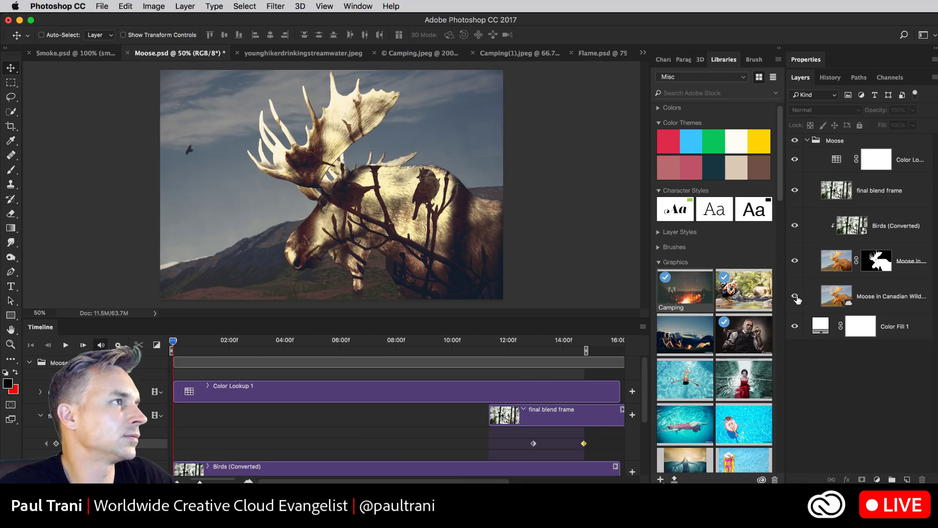
{"action": "left_click", "coordinate": [879, 302]}
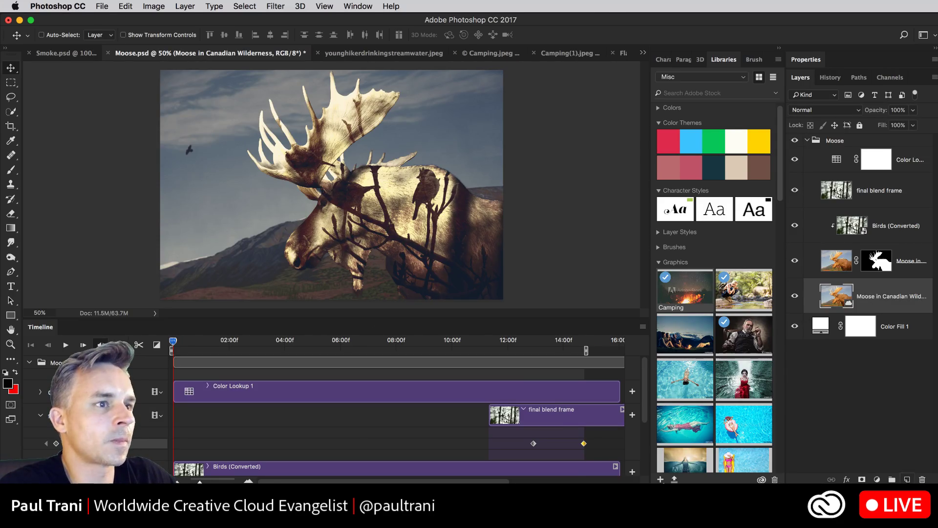
{"action": "key", "text": "super+shift+alt+n"}
Fill the new layer with a black-to-white linear gradient running diagonally from the moose's chest to the upper-left sky
{"action": "left_click", "coordinate": [10, 233]}
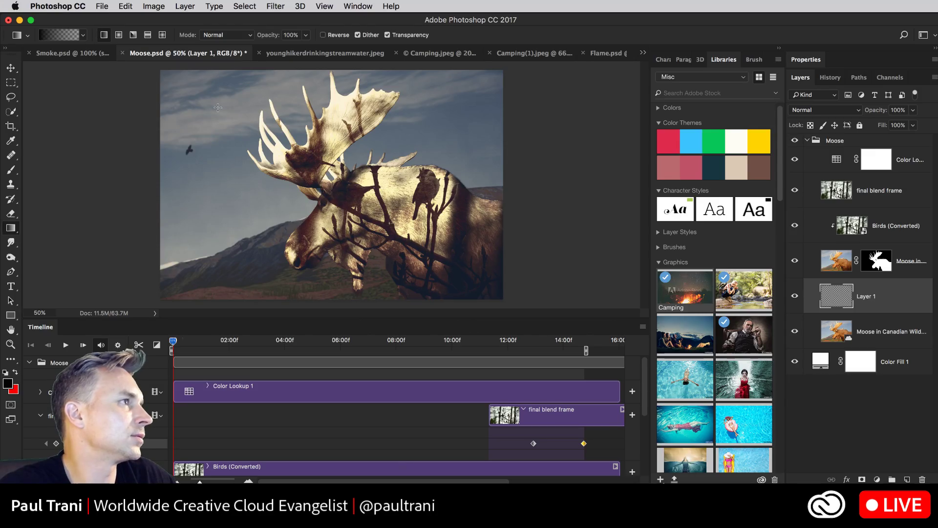
{"action": "left_click", "coordinate": [83, 34]}
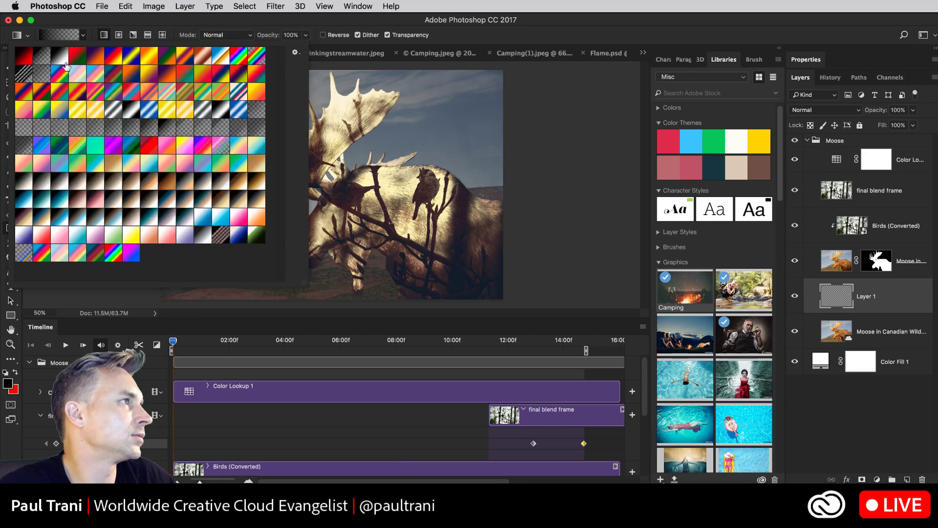
{"action": "left_click", "coordinate": [57, 57]}
{"action": "left_click", "coordinate": [373, 193]}
{"action": "left_click_drag", "start_coordinate": [312, 226], "coordinate": [174, 91]}
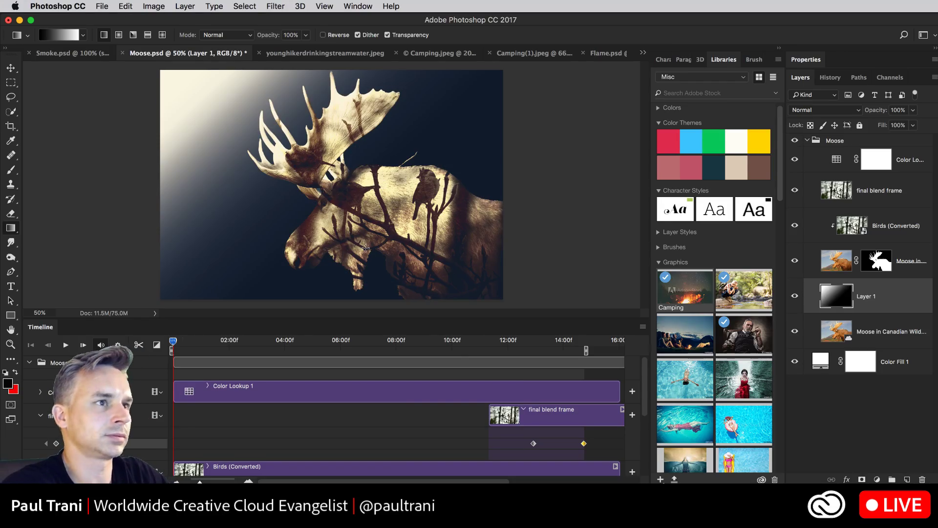
{"action": "key", "text": "super+z"}
{"action": "left_click_drag", "start_coordinate": [346, 238], "coordinate": [218, 110]}
Try successive blend modes on the gradient layer, starting with Darken, and settle on Soft Light
{"action": "left_click", "coordinate": [840, 110]}
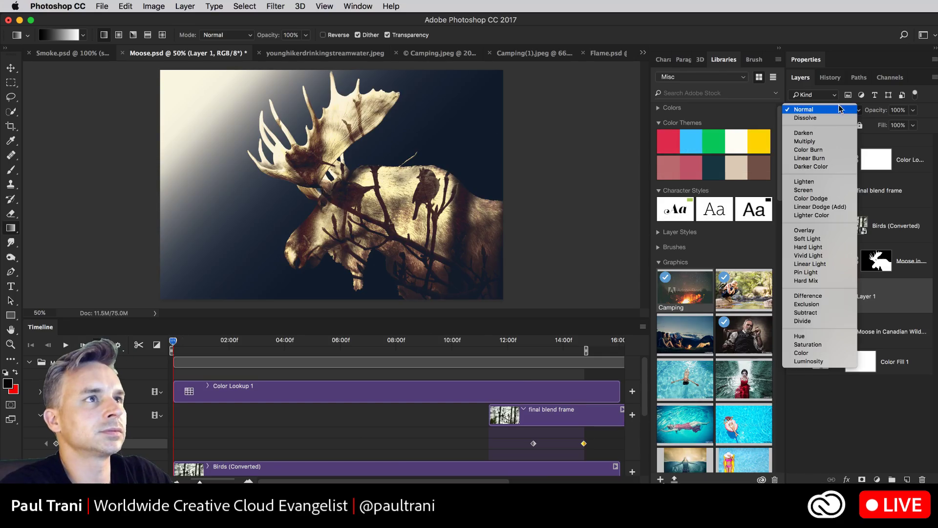
{"action": "left_click", "coordinate": [836, 134]}
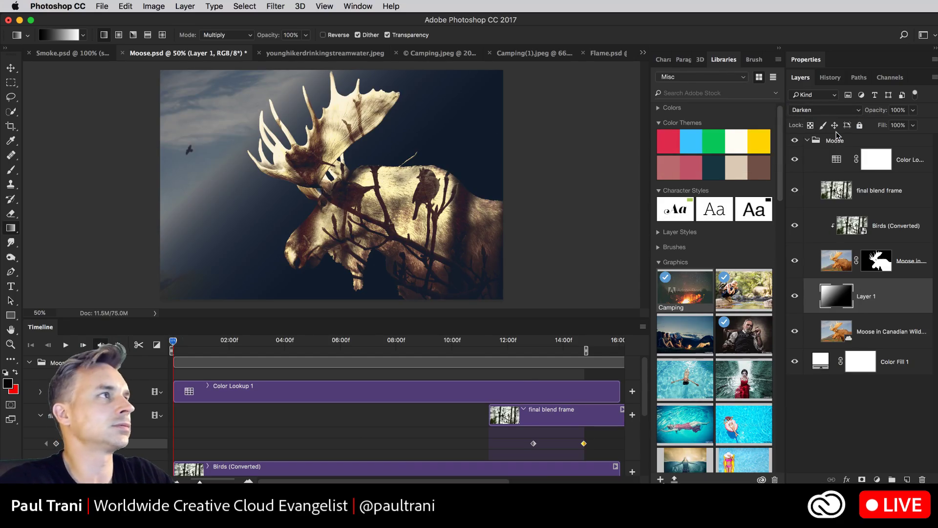
{"action": "key", "text": "shift+alt+n"}
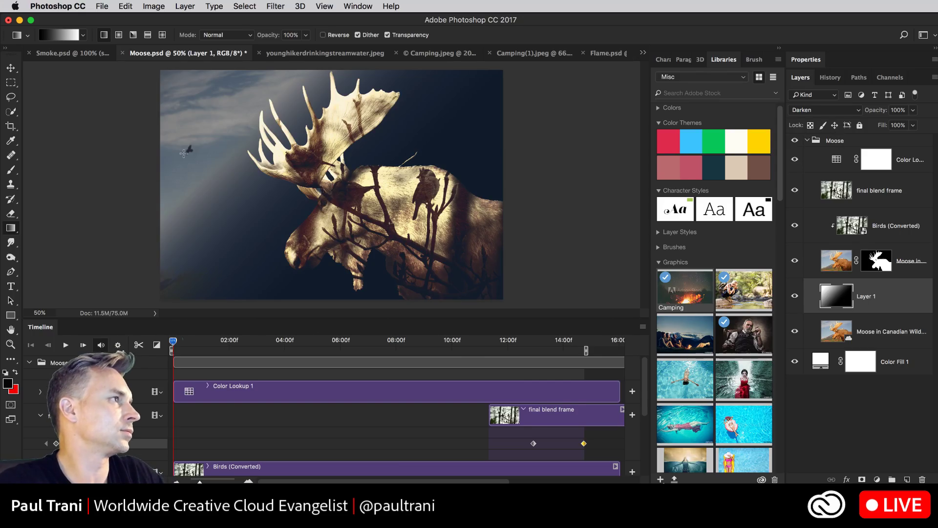
{"action": "left_click", "coordinate": [7, 87]}
{"action": "key", "text": "shift+plus"}
{"action": "key", "text": "shift+plus"}
{"action": "key", "text": "shift+plus"}
{"action": "key", "text": "shift+plus"}
{"action": "key", "text": "shift+plus"}
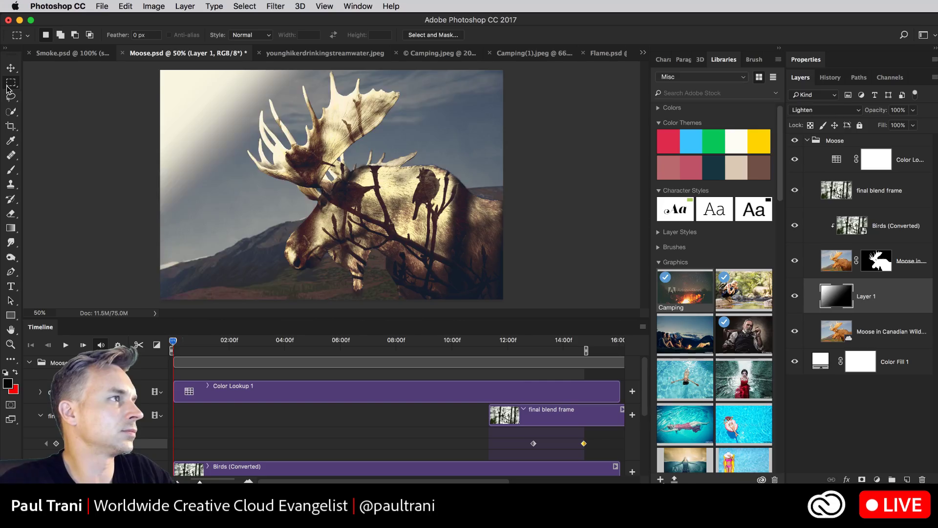
{"action": "key", "text": "shift+plus"}
{"action": "key", "text": "shift+plus"}
{"action": "key", "text": "shift+plus"}
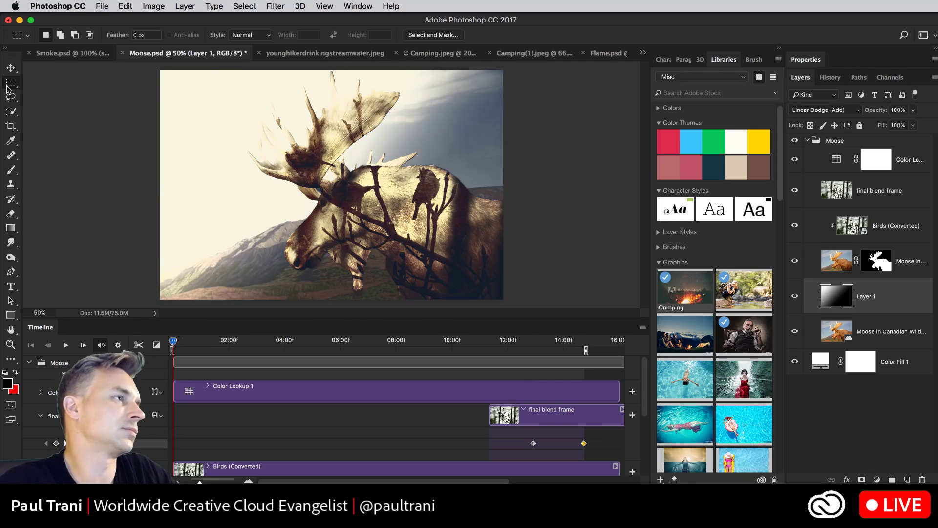
{"action": "key", "text": "shift+plus"}
{"action": "key", "text": "shift+plus"}
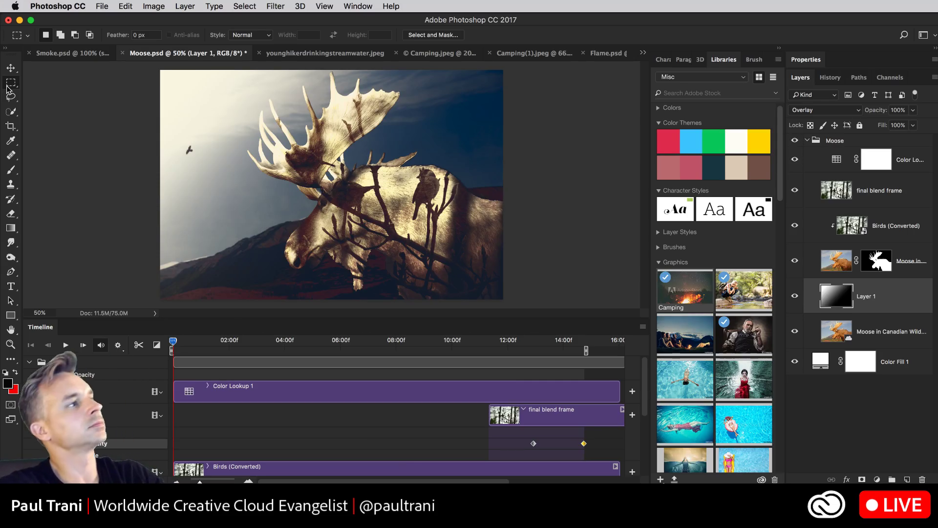
{"action": "key", "text": "shift+plus"}
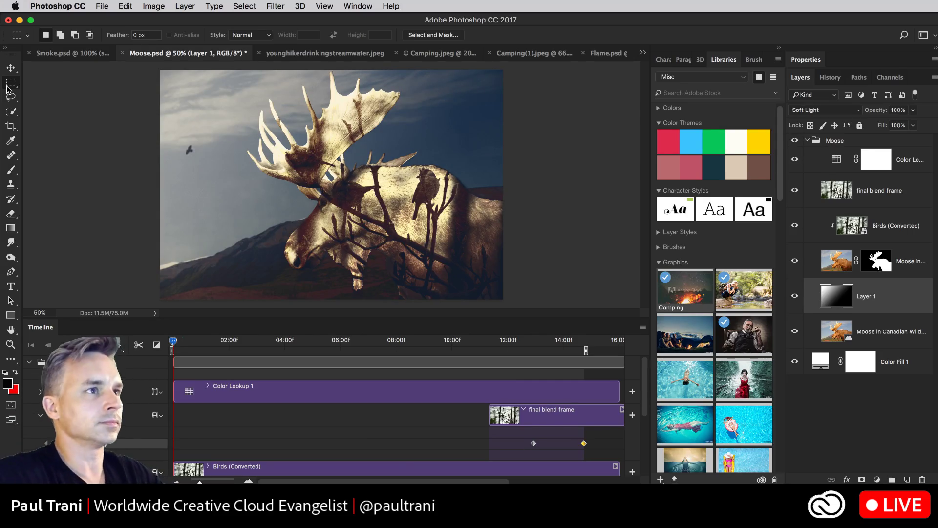
Remove the small bird from the sky in the Moose in Canadian Wilderness background layer using a lasso selection and Content-Aware fill
{"action": "left_click", "coordinate": [880, 331]}
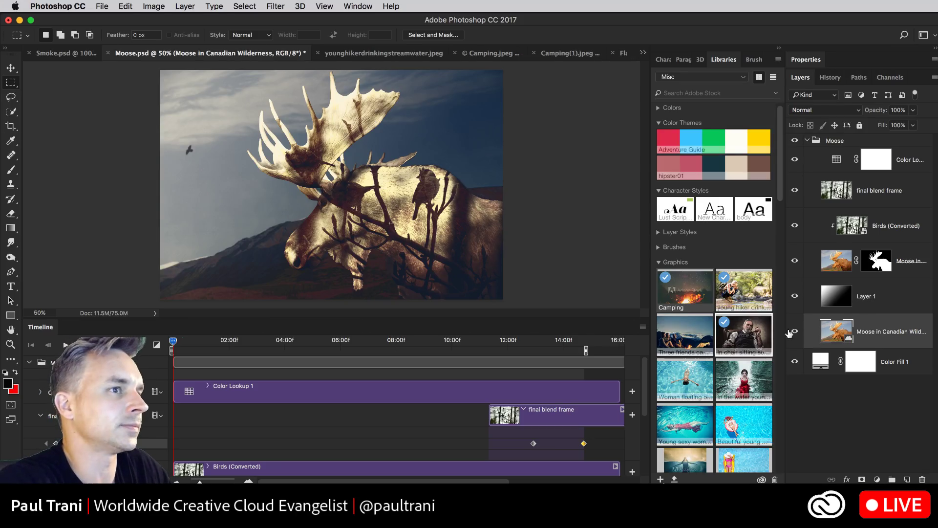
{"action": "right_click", "coordinate": [881, 332]}
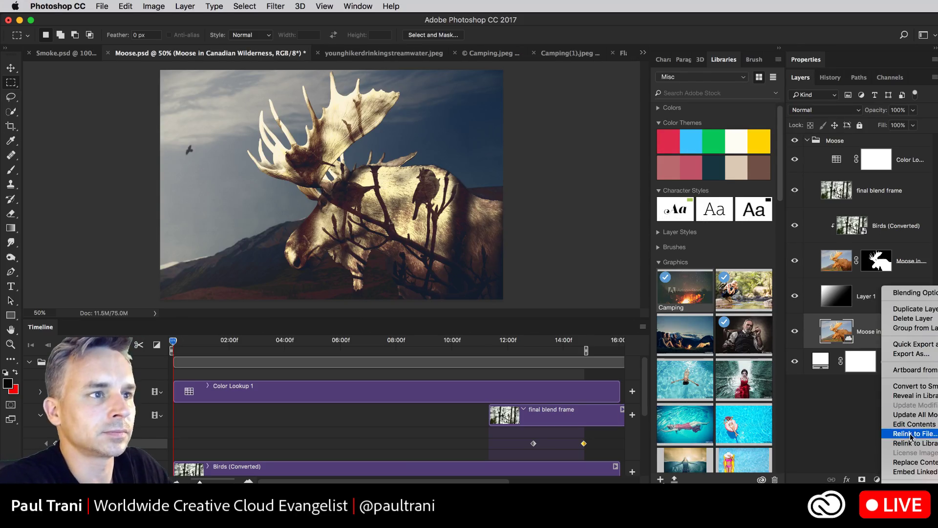
{"action": "key", "text": "Escape"}
{"action": "left_click", "coordinate": [11, 97]}
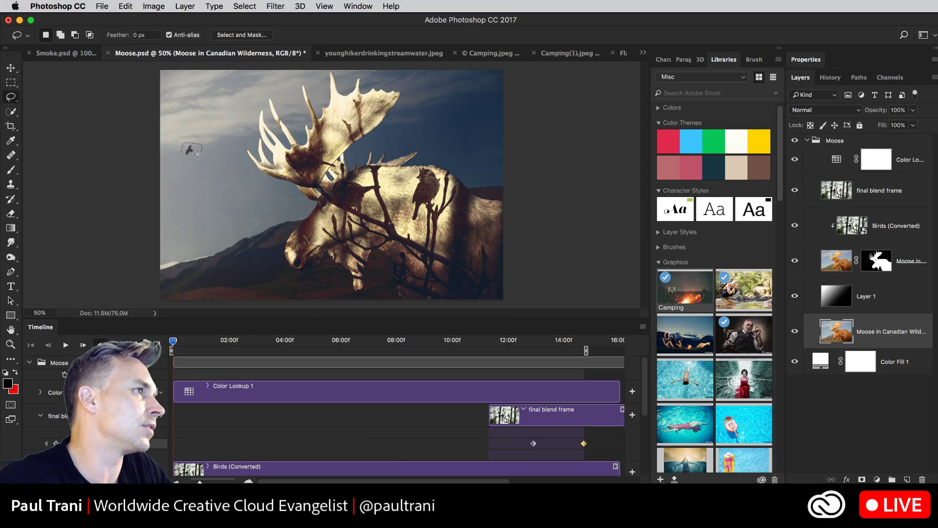
{"action": "left_click_drag", "start_coordinate": [183, 156], "coordinate": [184, 156]}
{"action": "key", "text": "shift+BackSpace"}
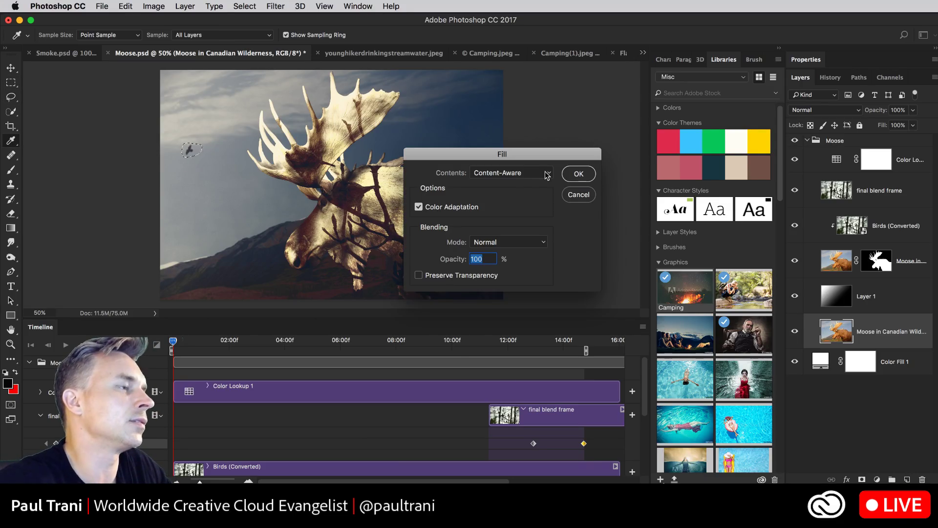
{"action": "left_click", "coordinate": [577, 174]}
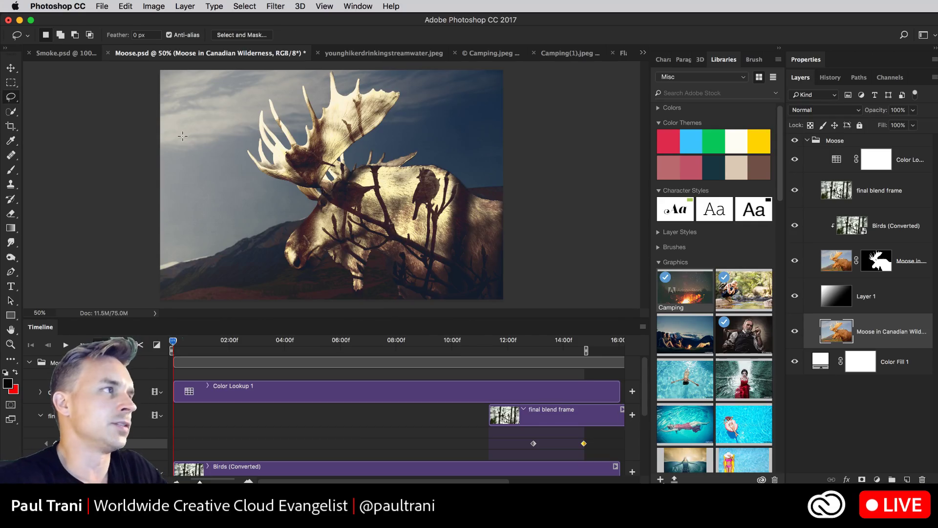
Cycle the black-to-white gradient layer through further blend modes, passing Exclusion, and settle on Subtract
{"action": "left_click", "coordinate": [847, 302]}
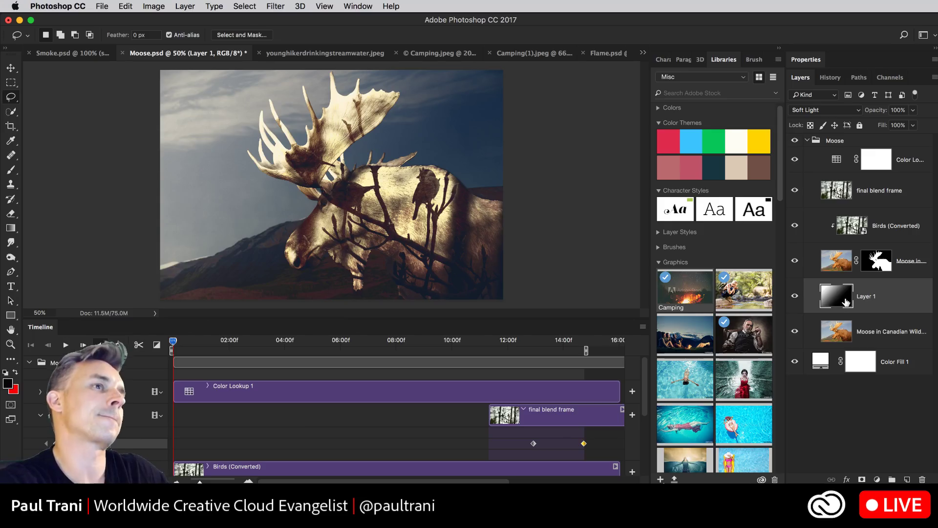
{"action": "left_click", "coordinate": [910, 163]}
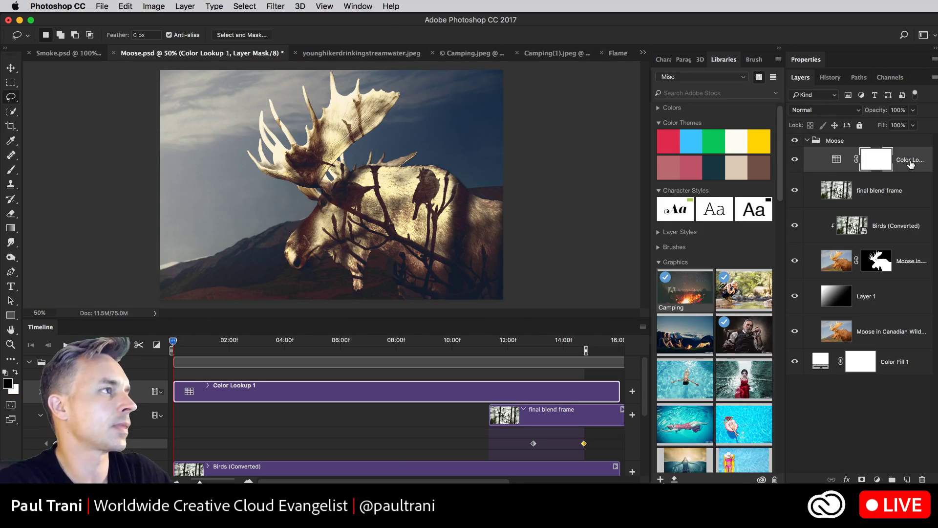
{"action": "left_click", "coordinate": [873, 304]}
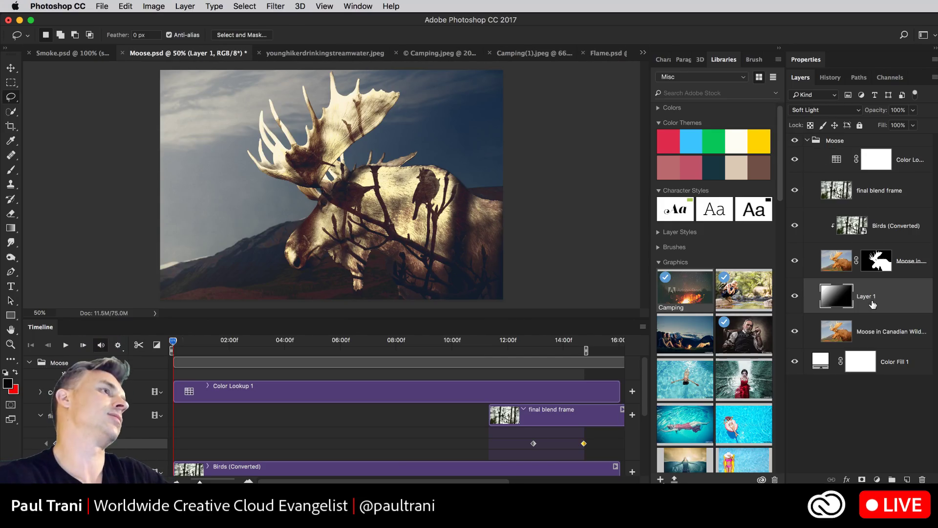
{"action": "key", "text": "shift+plus"}
{"action": "key", "text": "shift+plus"}
{"action": "key", "text": "shift+plus"}
{"action": "key", "text": "shift+plus"}
{"action": "key", "text": "shift+plus"}
{"action": "key", "text": "shift+plus"}
{"action": "key", "text": "shift+plus"}
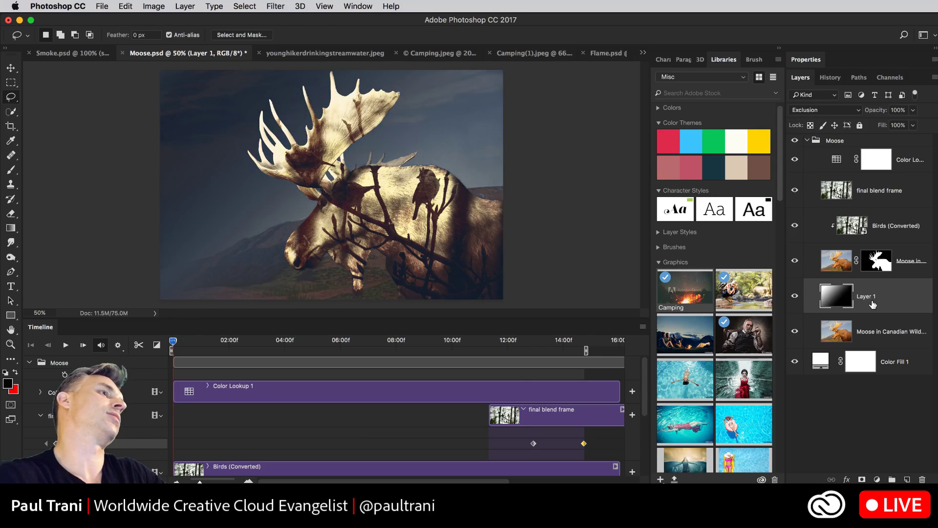
{"action": "key", "text": "shift+plus"}
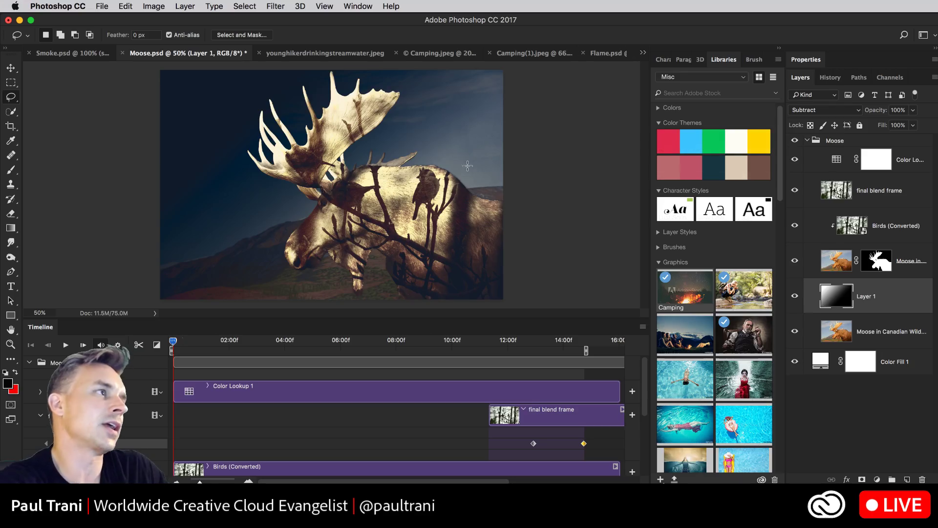
Raise the saturation of the Moose in Canadian Wilderness background layer to +58 with Hue/Saturation
{"action": "left_click", "coordinate": [890, 332]}
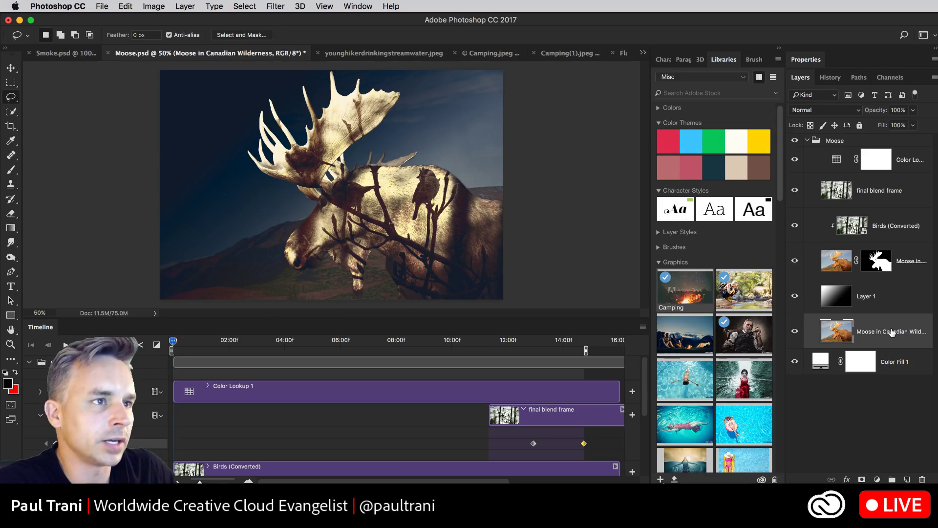
{"action": "key", "text": "super+u"}
{"action": "left_click_drag", "start_coordinate": [847, 234], "coordinate": [838, 234]}
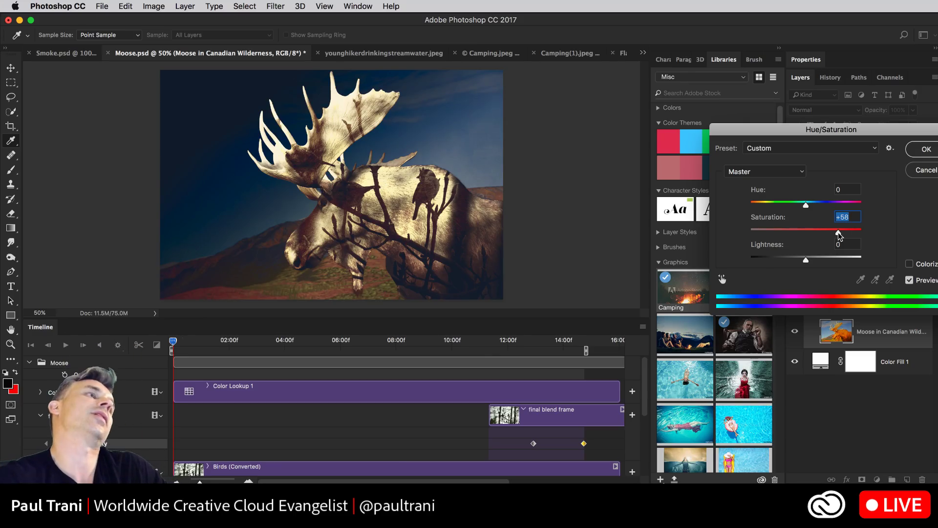
{"action": "key", "text": "Return"}
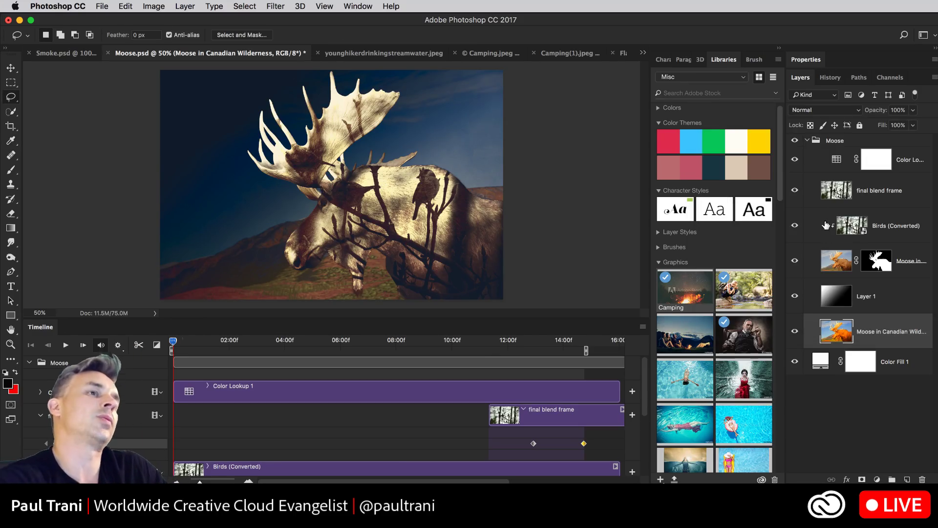
Add a second Color Lookup adjustment layer with default settings above the existing one and hide the original Color Lookup layer
{"action": "left_click", "coordinate": [902, 161]}
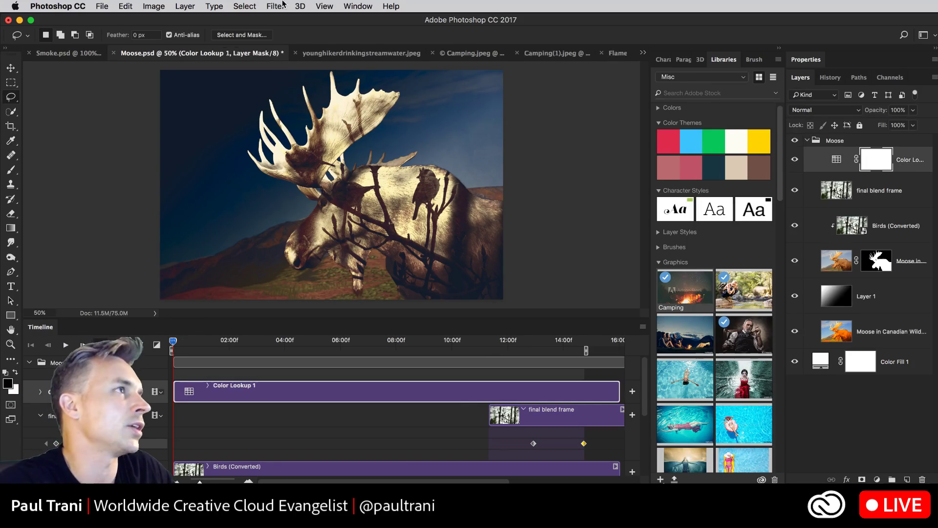
{"action": "left_click", "coordinate": [358, 4]}
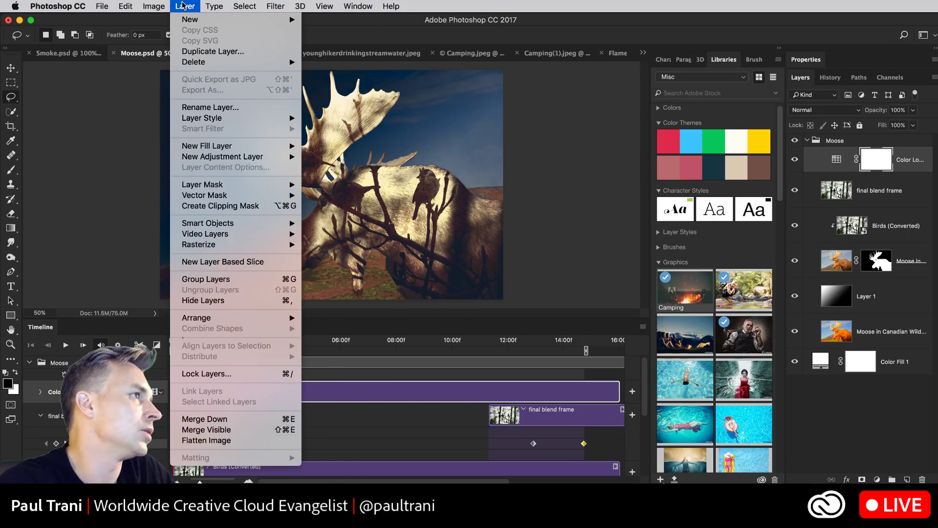
{"action": "mouse_move", "coordinate": [194, 156]}
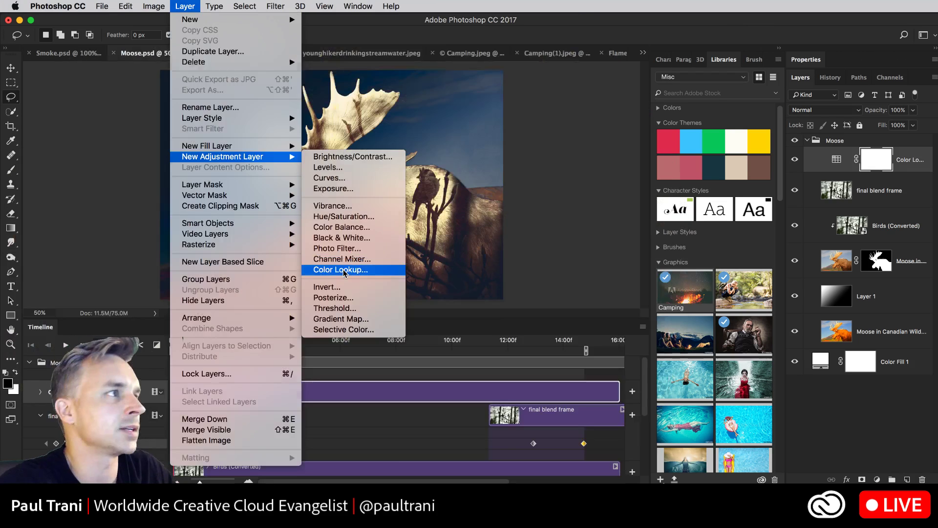
{"action": "left_click", "coordinate": [345, 272]}
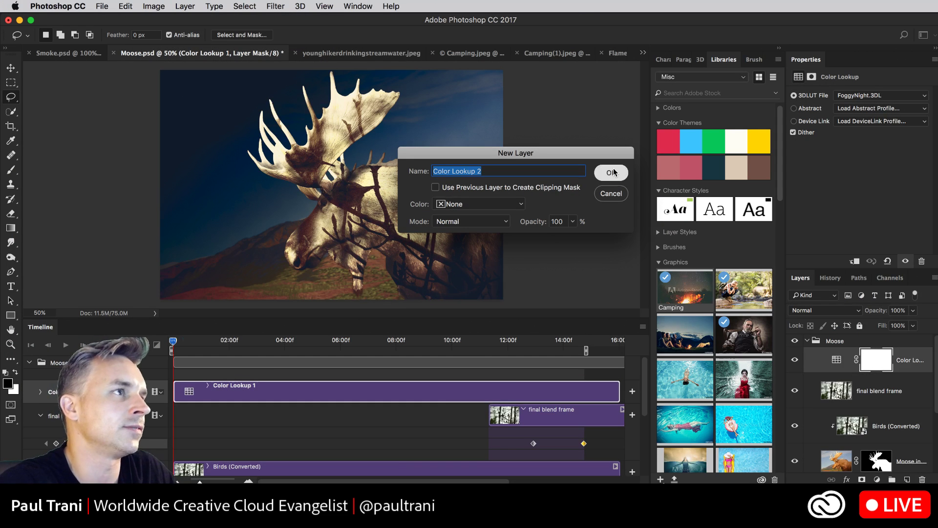
{"action": "left_click", "coordinate": [611, 173]}
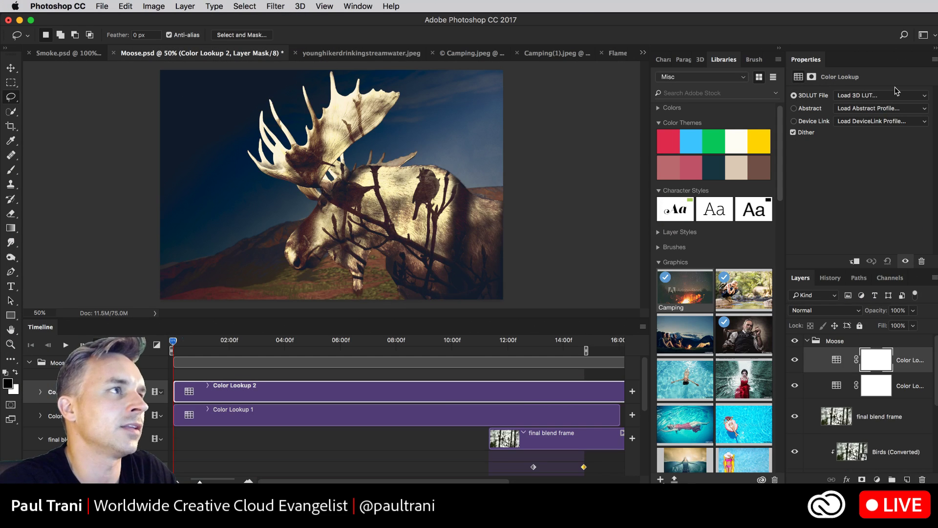
{"action": "left_click", "coordinate": [795, 389]}
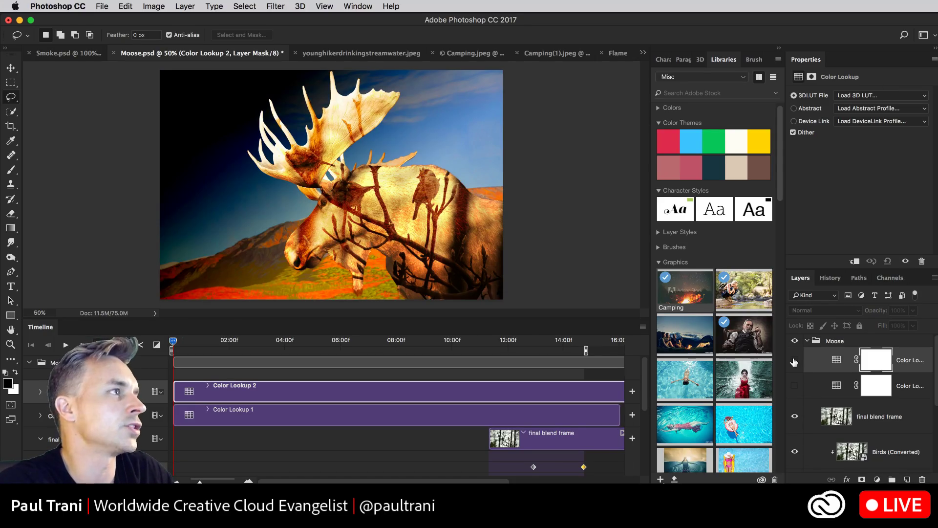
Try the 2Strip.look, 3Strip.look and Bleach Bypass.look 3D LUTs on the new Color Lookup layer
{"action": "left_click", "coordinate": [863, 95]}
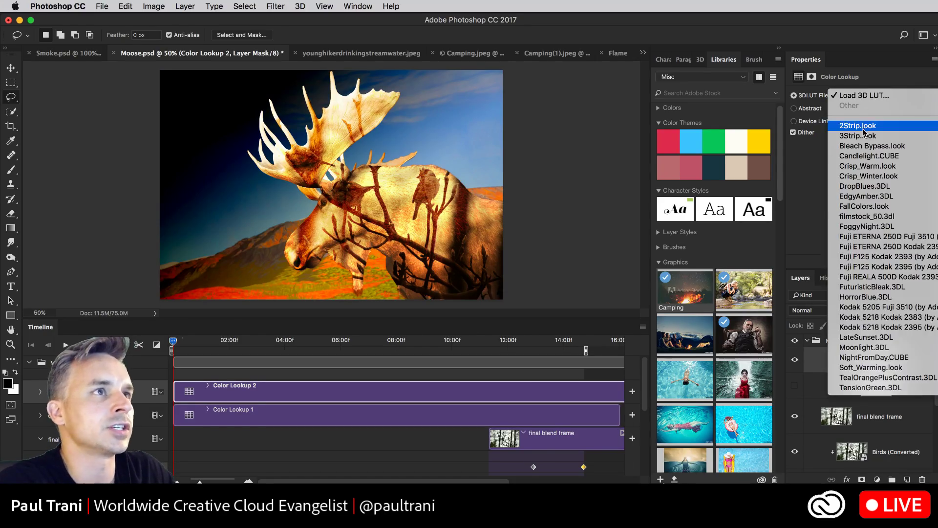
{"action": "left_click", "coordinate": [857, 125]}
{"action": "left_click", "coordinate": [864, 95]}
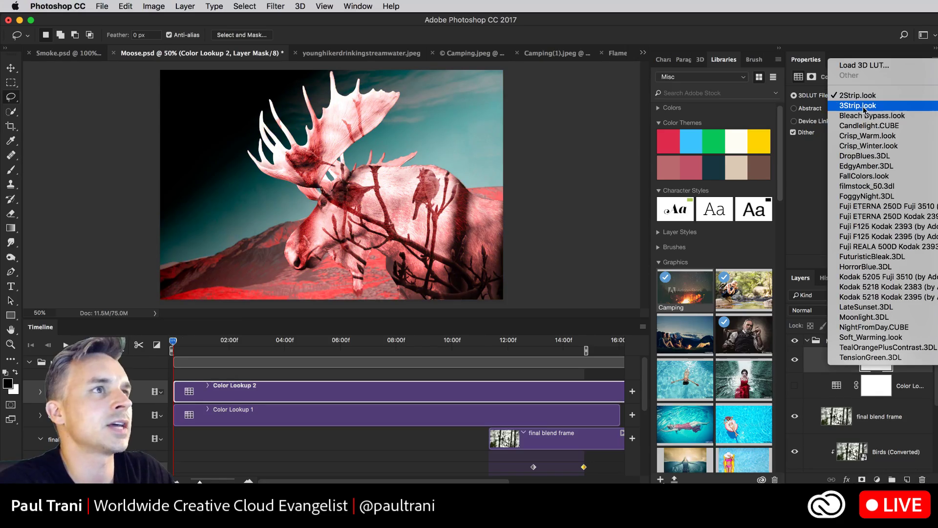
{"action": "left_click", "coordinate": [859, 105]}
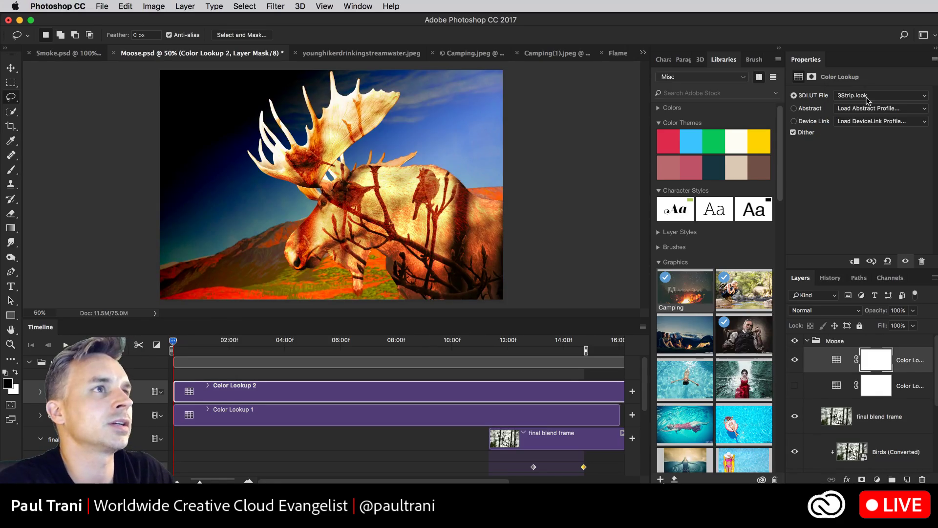
{"action": "left_click", "coordinate": [863, 97]}
{"action": "left_click", "coordinate": [872, 107]}
{"action": "left_click", "coordinate": [863, 96]}
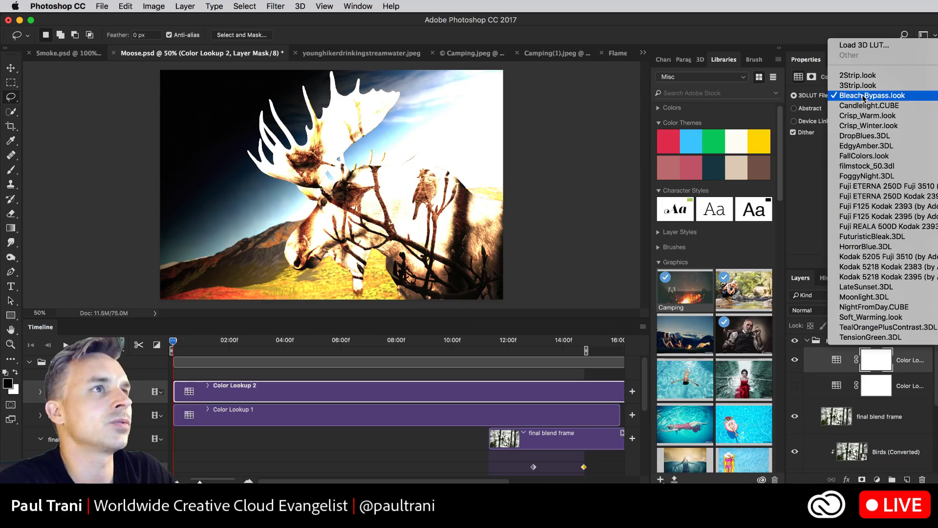
{"action": "left_click", "coordinate": [864, 94]}
Hide the gradient layer and try the Candlelight.CUBE LUT, comparing the image with and without the gradient
{"action": "scroll", "coordinate": [807, 424], "scroll_direction": "down", "scroll_amount": 3}
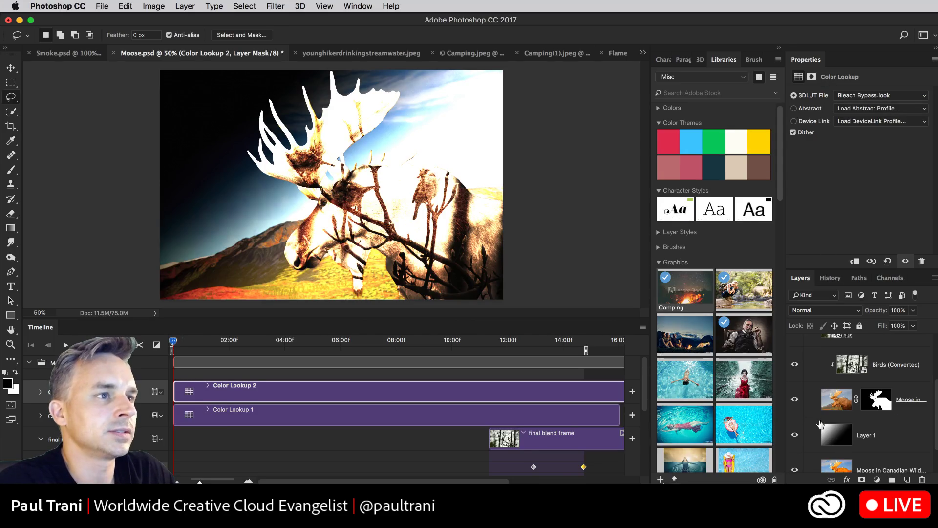
{"action": "left_click", "coordinate": [795, 435]}
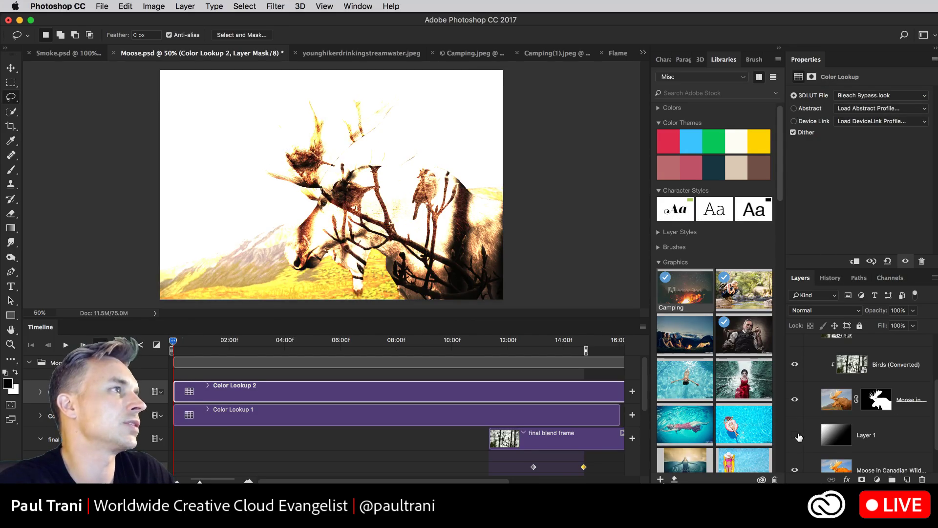
{"action": "left_click", "coordinate": [848, 96]}
{"action": "left_click", "coordinate": [850, 107]}
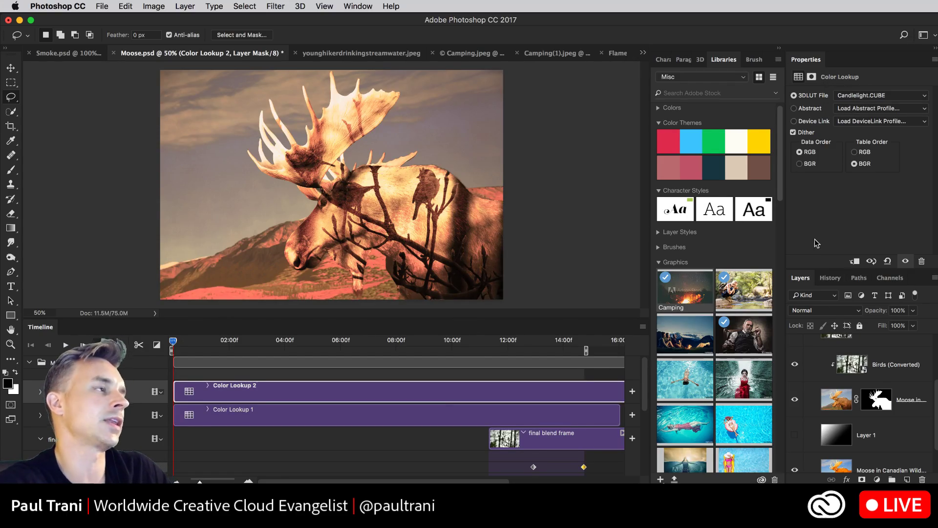
{"action": "left_click", "coordinate": [795, 434]}
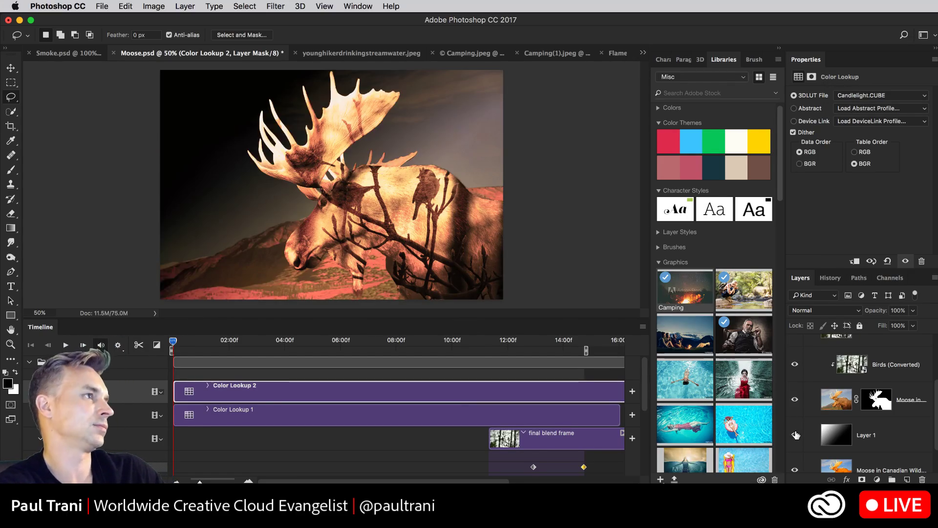
{"action": "left_click", "coordinate": [794, 435]}
Try the LUTs Crisp_Warm, Crisp_Winter, DropBlues, EdgyAmber and FallColors on the new Color Lookup layer, and settle on filmstock_50.3dl
{"action": "left_click", "coordinate": [879, 93]}
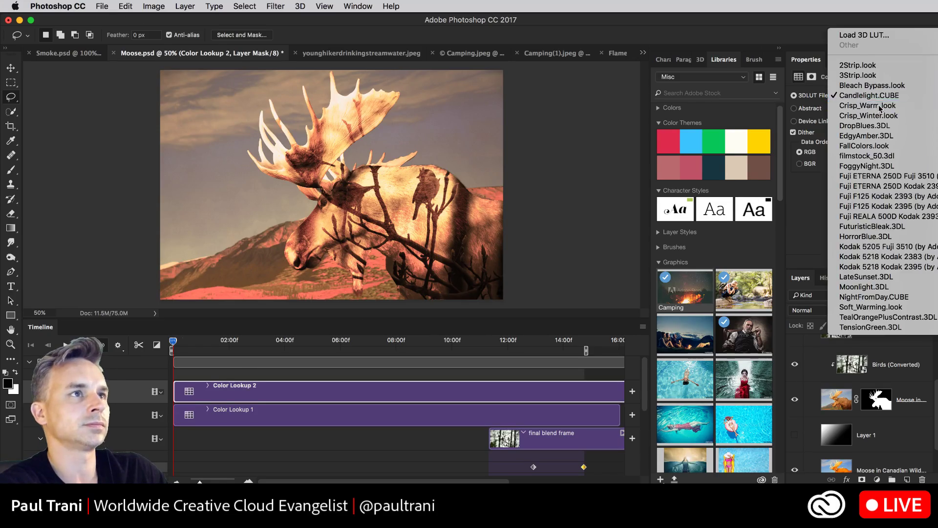
{"action": "left_click", "coordinate": [877, 105]}
{"action": "left_click", "coordinate": [876, 96]}
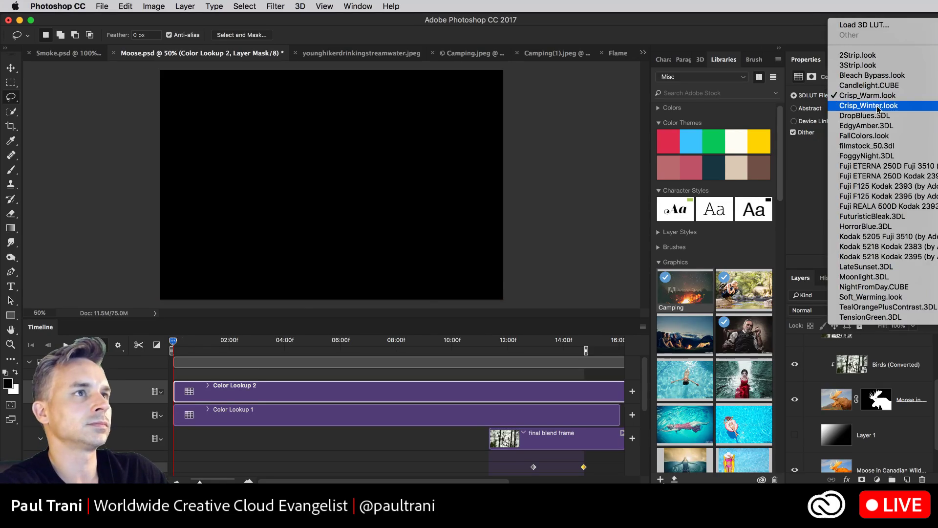
{"action": "left_click", "coordinate": [877, 105]}
{"action": "left_click", "coordinate": [877, 95]}
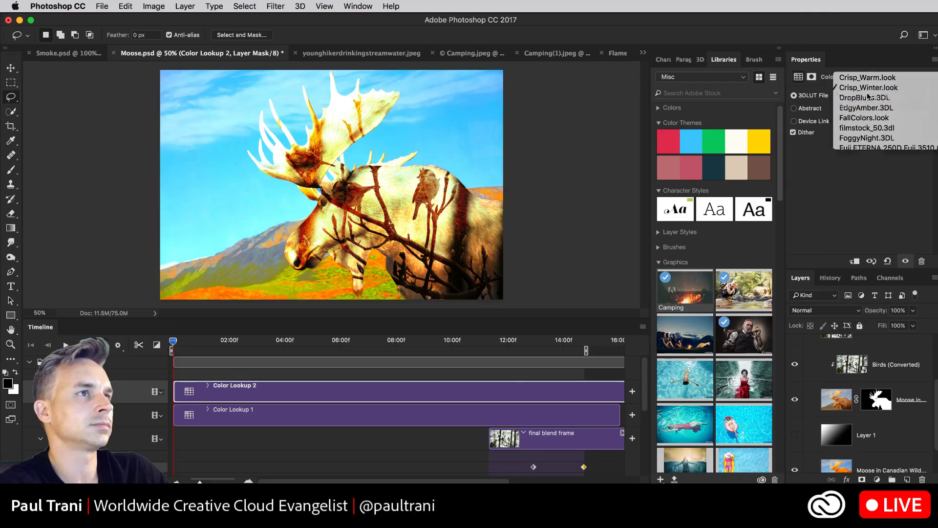
{"action": "left_click", "coordinate": [868, 87]}
{"action": "left_click", "coordinate": [868, 96]}
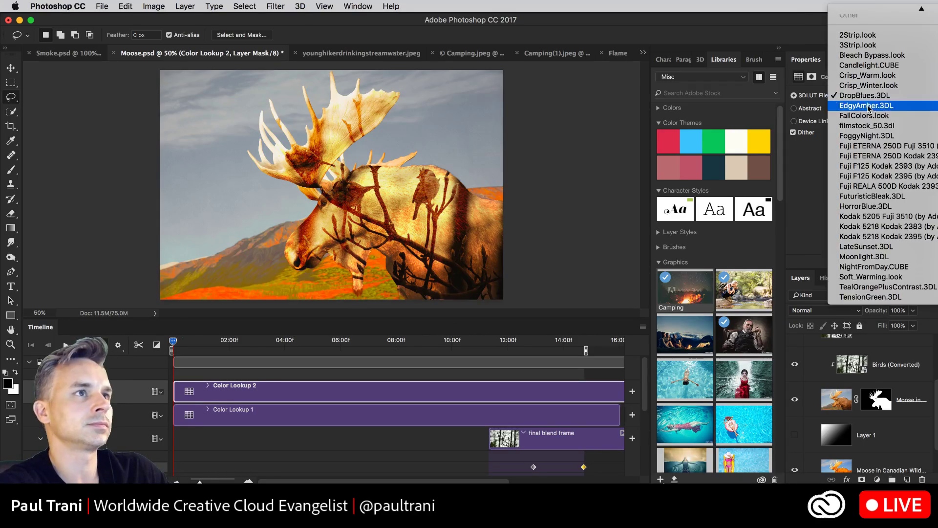
{"action": "left_click", "coordinate": [870, 103]}
{"action": "left_click", "coordinate": [853, 93]}
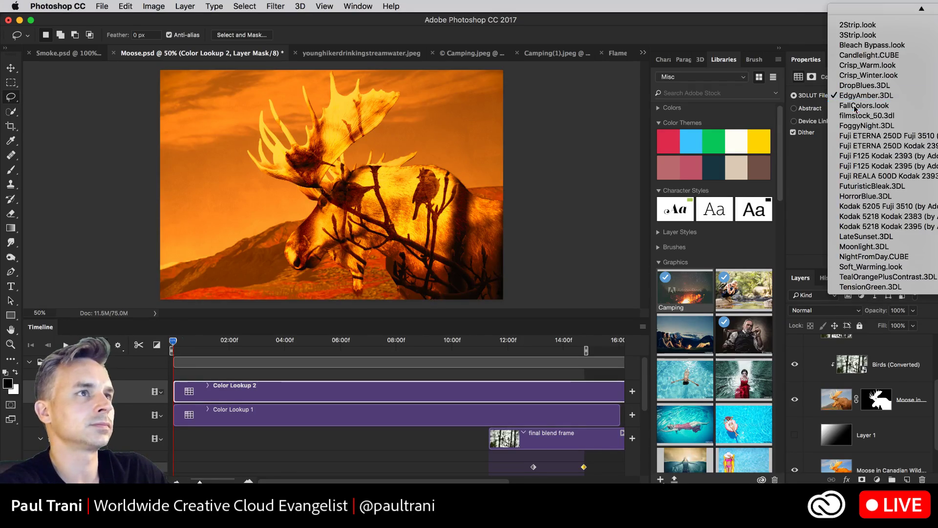
{"action": "left_click", "coordinate": [852, 100]}
{"action": "left_click", "coordinate": [850, 98]}
{"action": "left_click", "coordinate": [852, 106]}
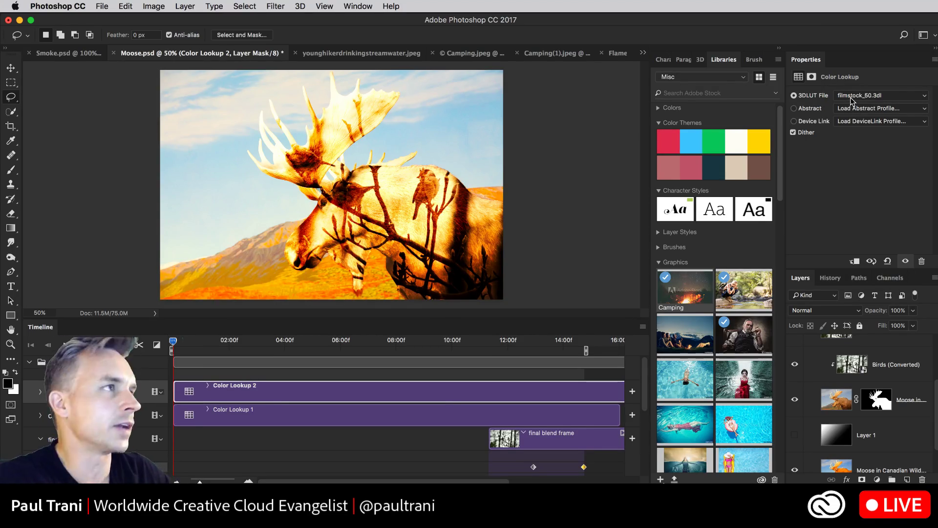
In the younghikerdrinkingstreamwater.jpeg document, add a new empty layer and duplicate the Background layer
{"action": "left_click", "coordinate": [48, 55]}
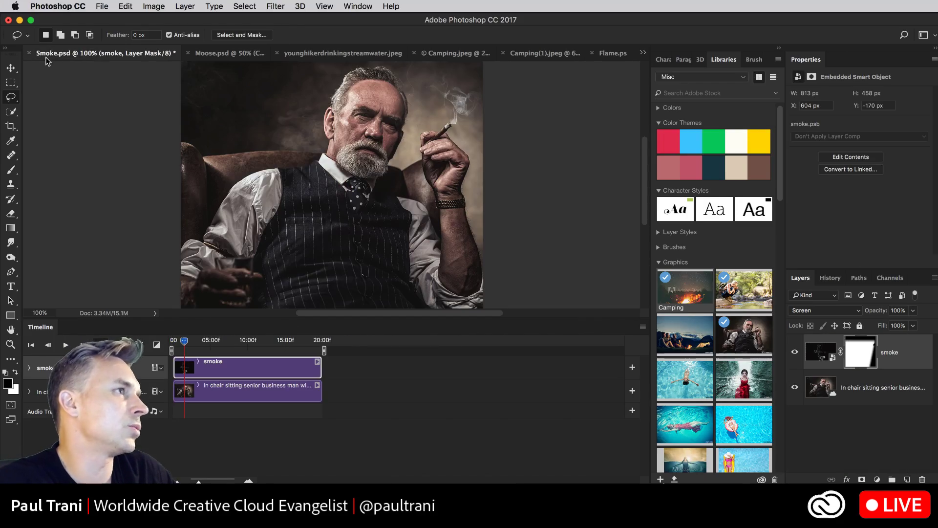
{"action": "left_click", "coordinate": [224, 55]}
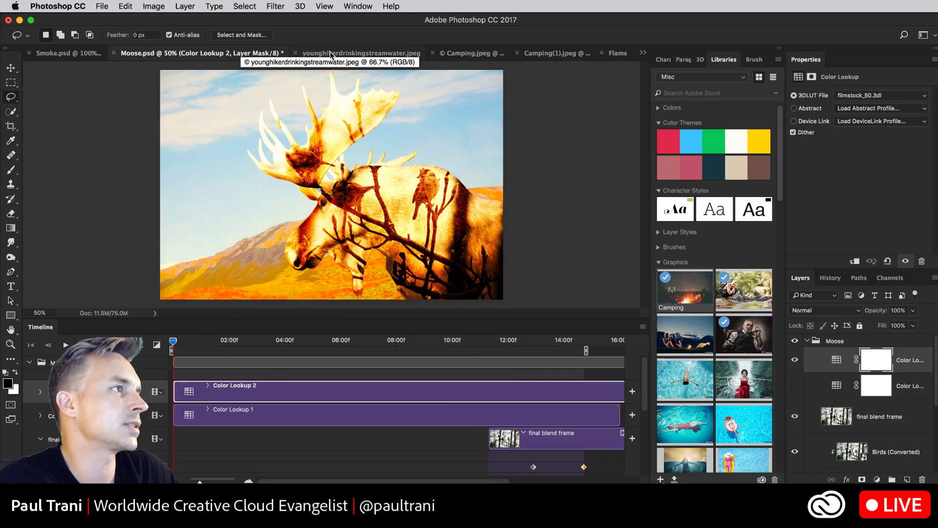
{"action": "left_click", "coordinate": [331, 54]}
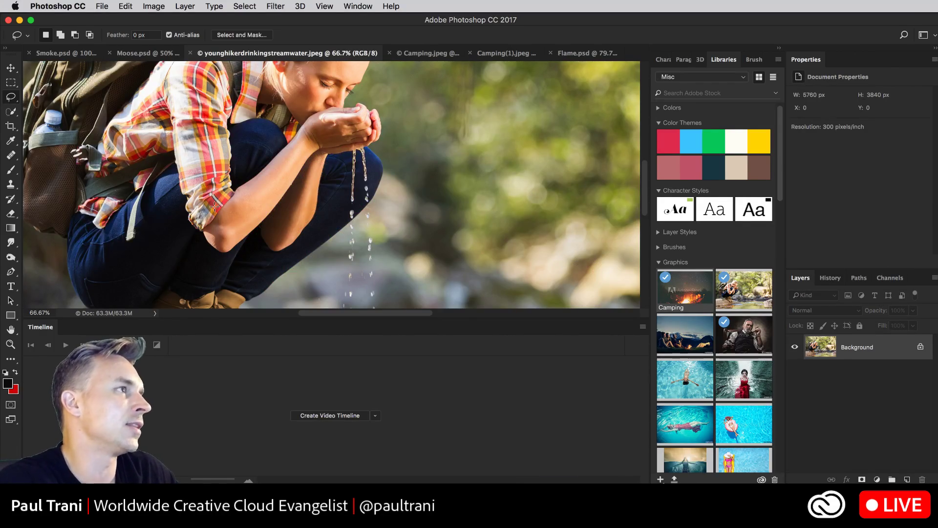
{"action": "key", "text": "super+plus"}
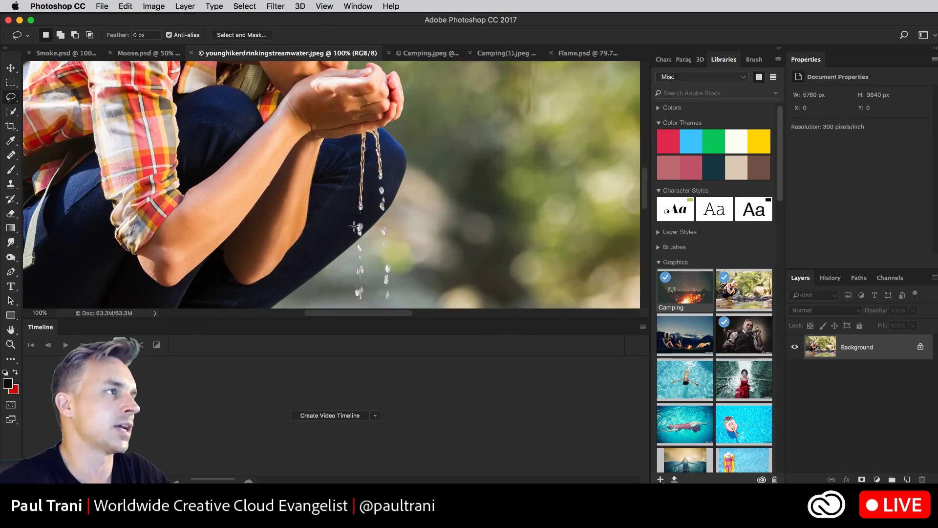
{"action": "left_click", "coordinate": [907, 479]}
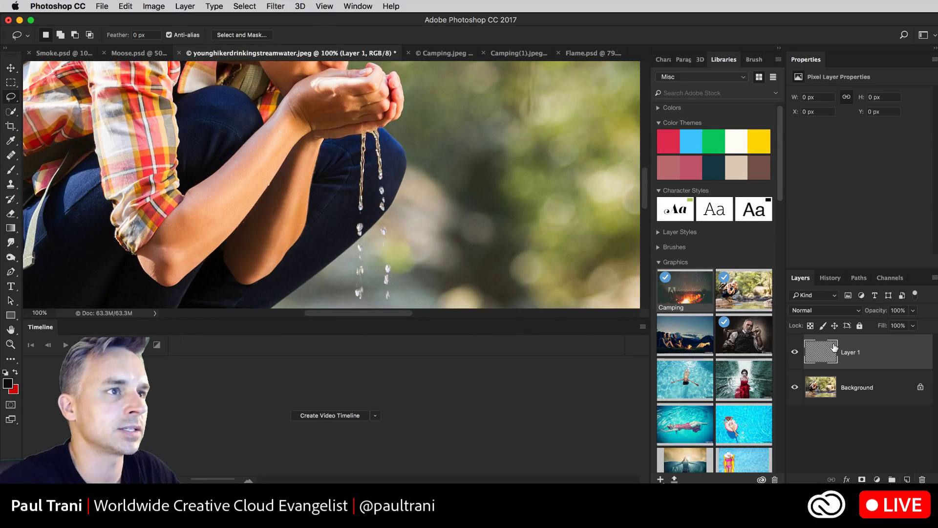
{"action": "left_click_drag", "start_coordinate": [867, 387], "coordinate": [906, 479]}
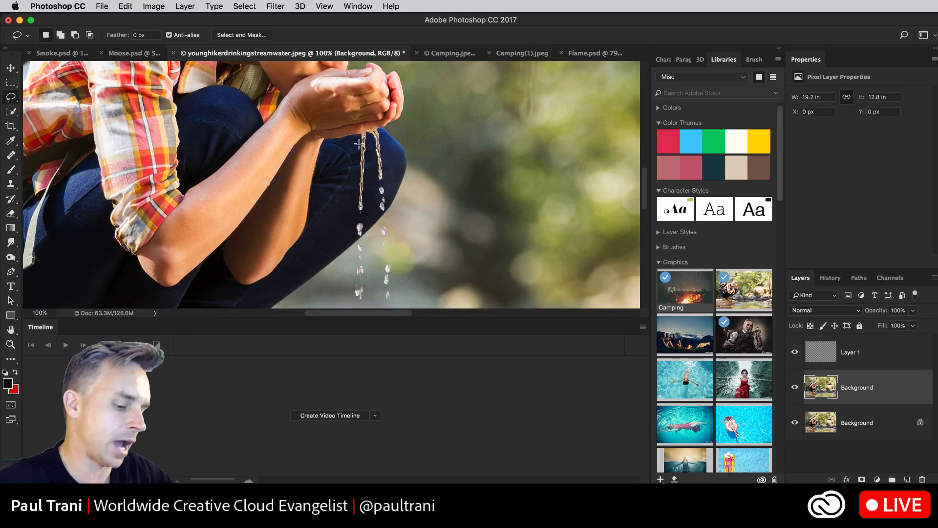
{"action": "key", "text": "super+plus"}
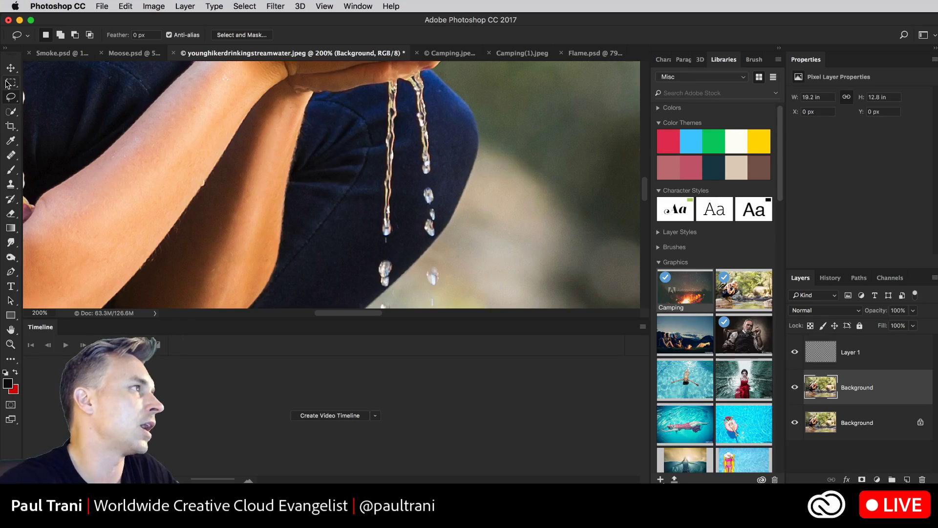
Copy the droplet below the left water stream to a new layer and remove it from the Background copy with Content-Aware Fill
{"action": "left_click", "coordinate": [13, 112]}
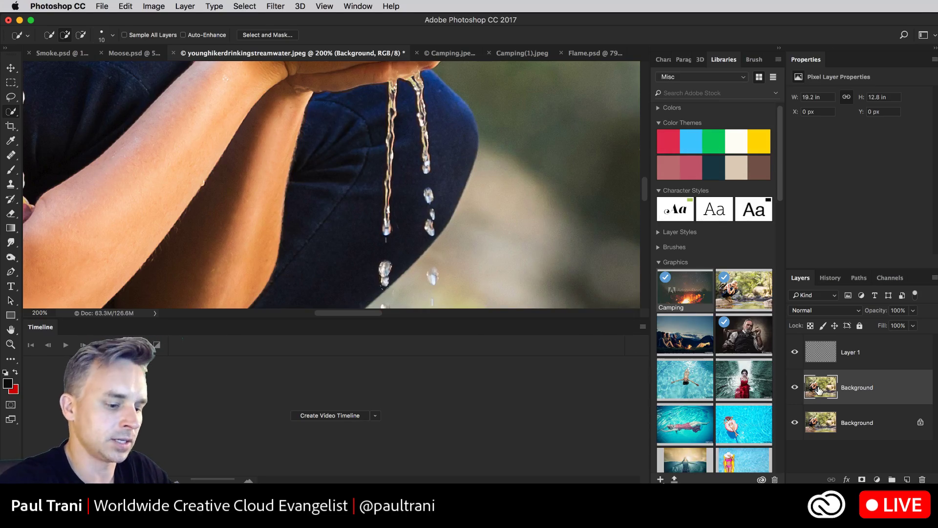
{"action": "key", "text": "super+j"}
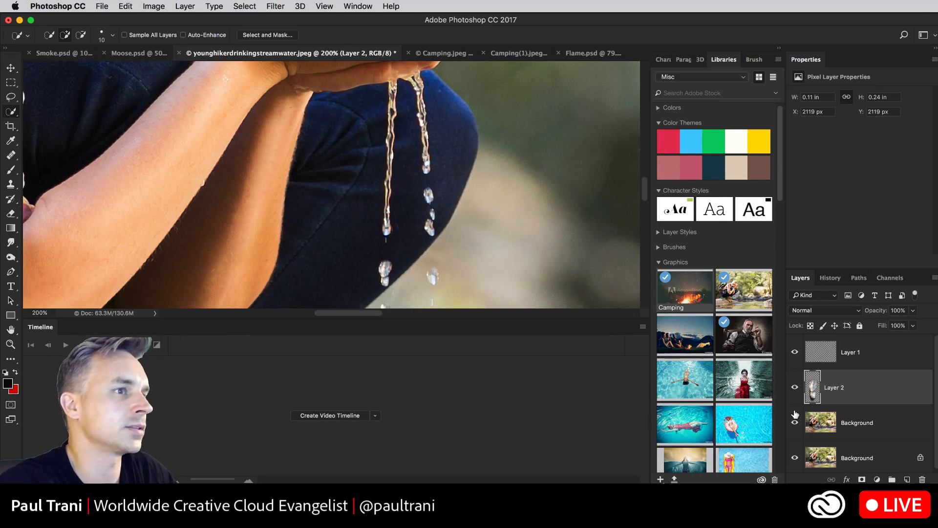
{"action": "left_click", "coordinate": [821, 422]}
{"action": "left_click", "coordinate": [12, 97]}
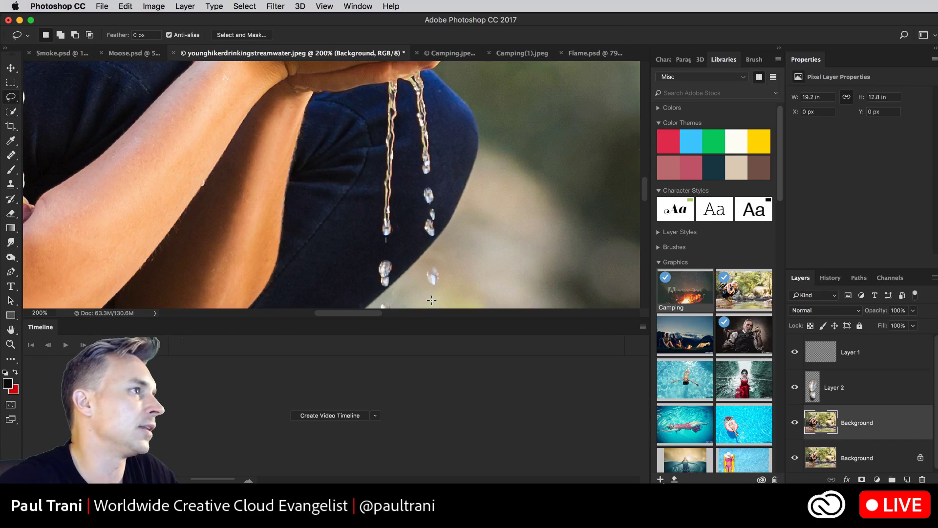
{"action": "mouse_move", "coordinate": [378, 262]}
{"action": "left_mouse_down"}
{"action": "mouse_move", "coordinate": [386, 254]}
{"action": "mouse_move", "coordinate": [391, 275]}
{"action": "mouse_move", "coordinate": [379, 274]}
{"action": "left_mouse_up"}
{"action": "key", "text": "shift+BackSpace"}
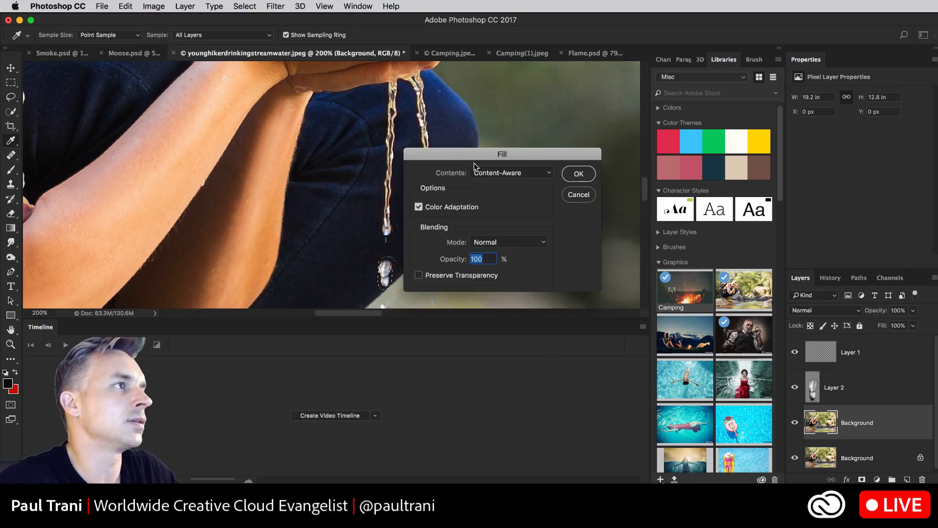
{"action": "key", "text": "Return"}
{"action": "key", "text": "cmd+d"}
Move the droplet on Layer 2 up to the end of the left water stream
{"action": "left_click", "coordinate": [812, 388]}
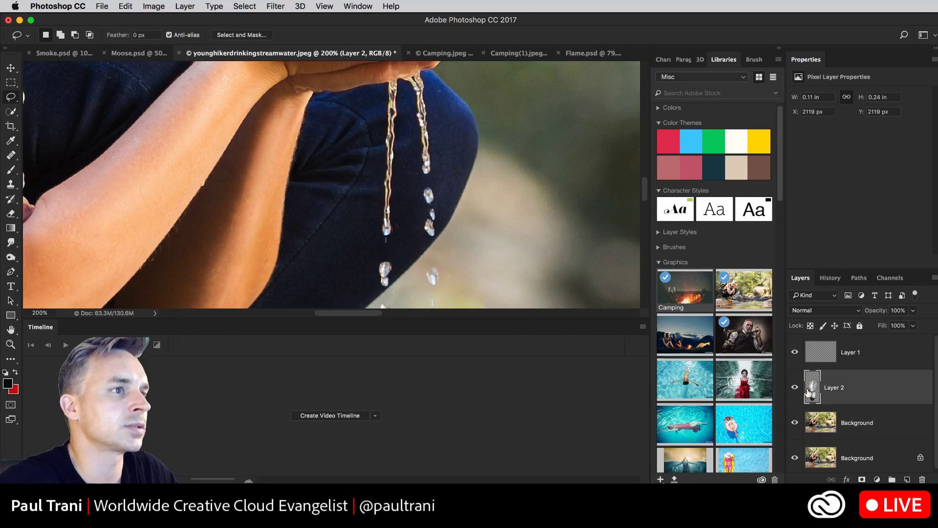
{"action": "left_click", "coordinate": [11, 69]}
{"action": "left_click_drag", "start_coordinate": [180, 161], "coordinate": [177, 114]}
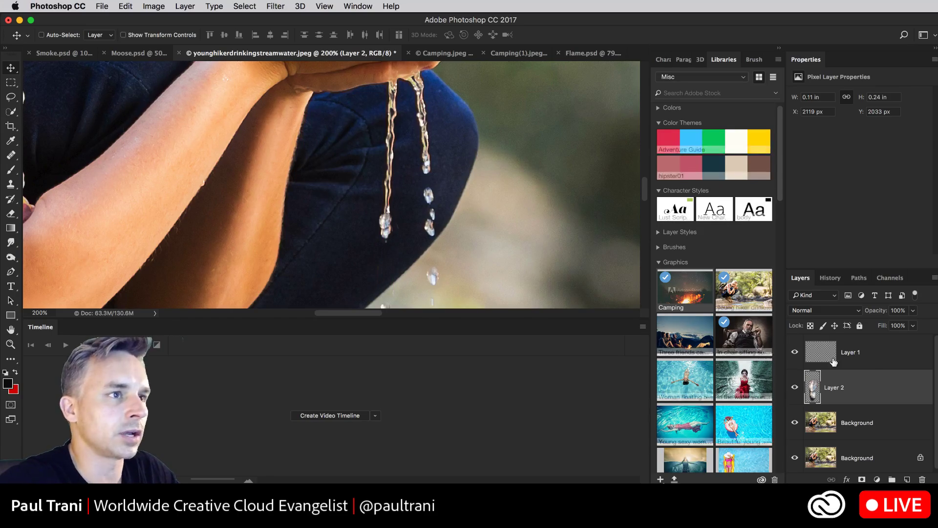
Delete the empty Layer 1 and the locked original Background layer
{"action": "left_click", "coordinate": [849, 350]}
{"action": "left_click", "coordinate": [924, 479]}
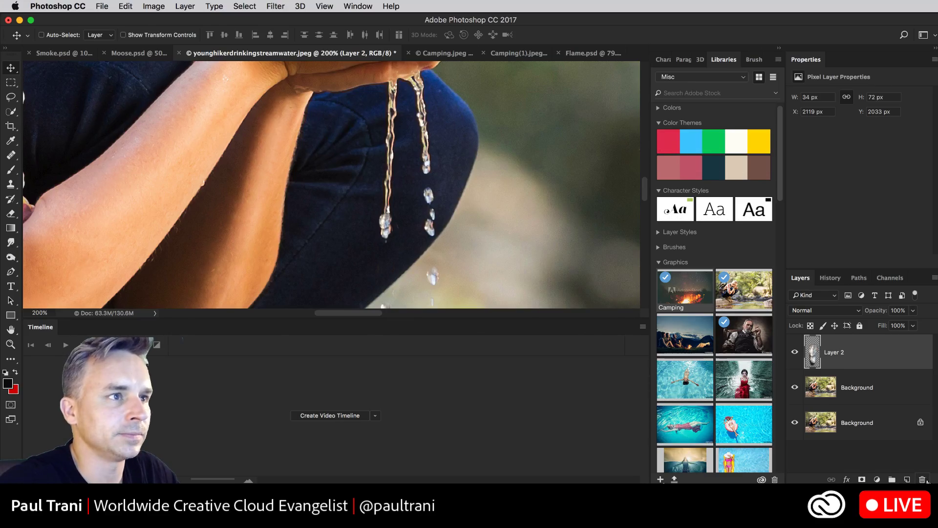
{"action": "left_click", "coordinate": [860, 417]}
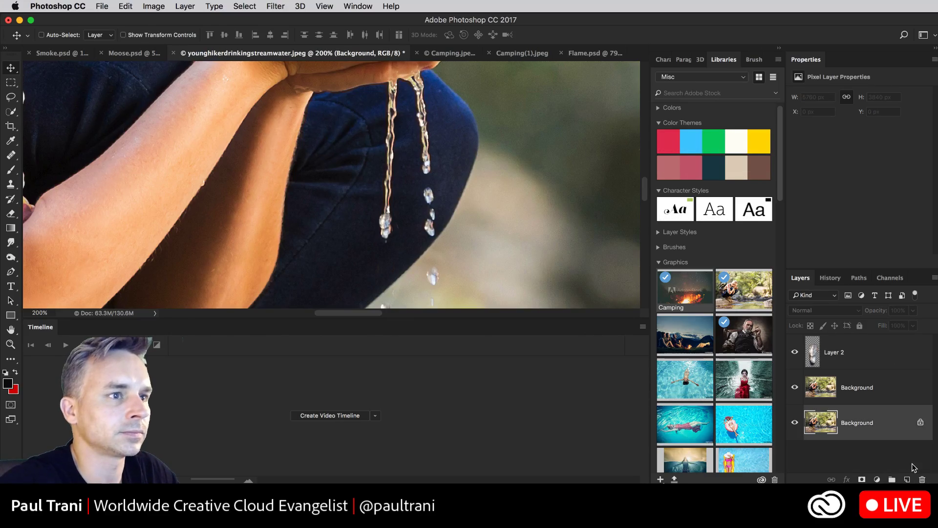
{"action": "left_click", "coordinate": [922, 479]}
Rename Layer 2 as droplet
{"action": "double_click", "coordinate": [833, 353]}
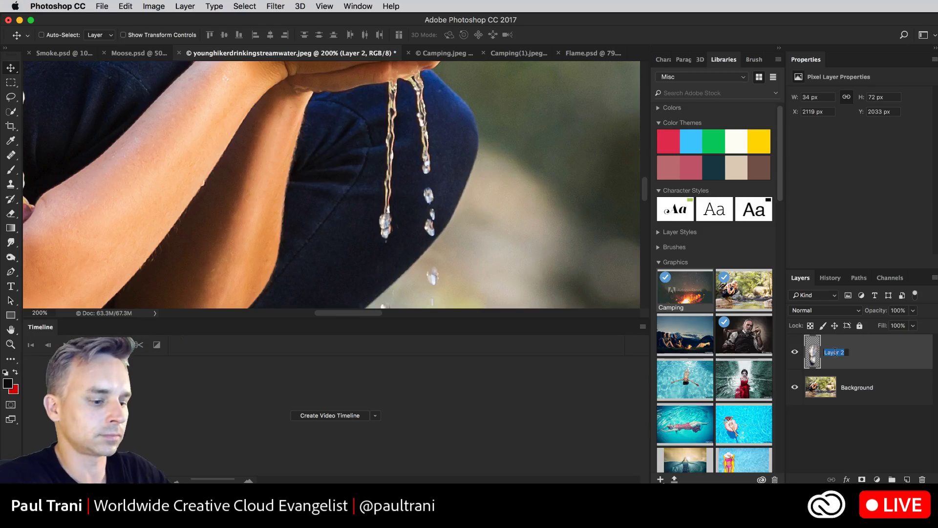
{"action": "type", "text": "droplet"}
{"action": "key", "text": "Return"}
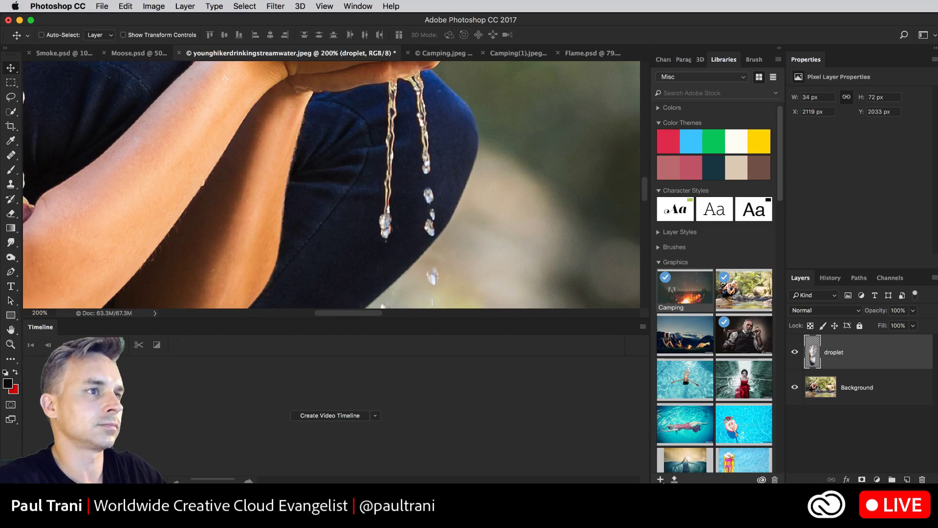
Create a video timeline and animate the droplet layer's position from the stream's end at frame 0 to lower down at 20f
{"action": "left_click", "coordinate": [341, 416]}
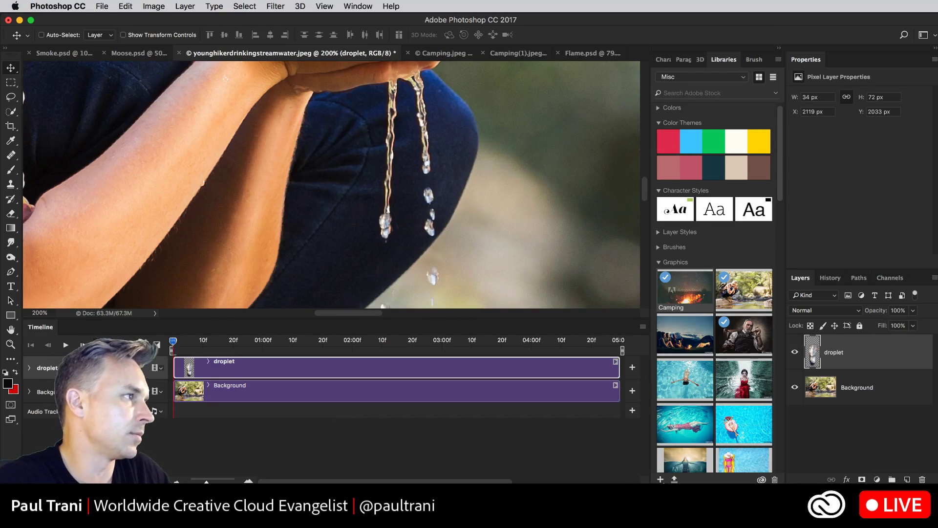
{"action": "left_click", "coordinate": [30, 368]}
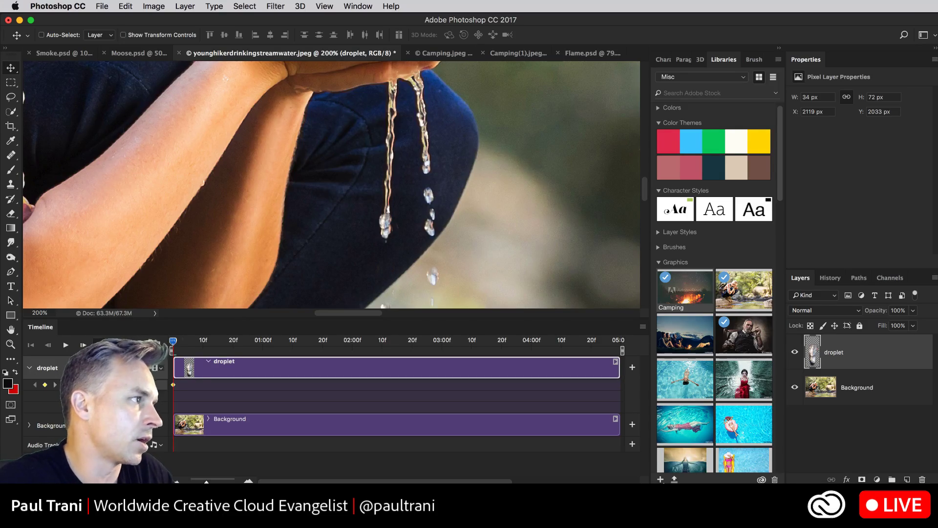
{"action": "left_click_drag", "start_coordinate": [173, 342], "coordinate": [233, 342]}
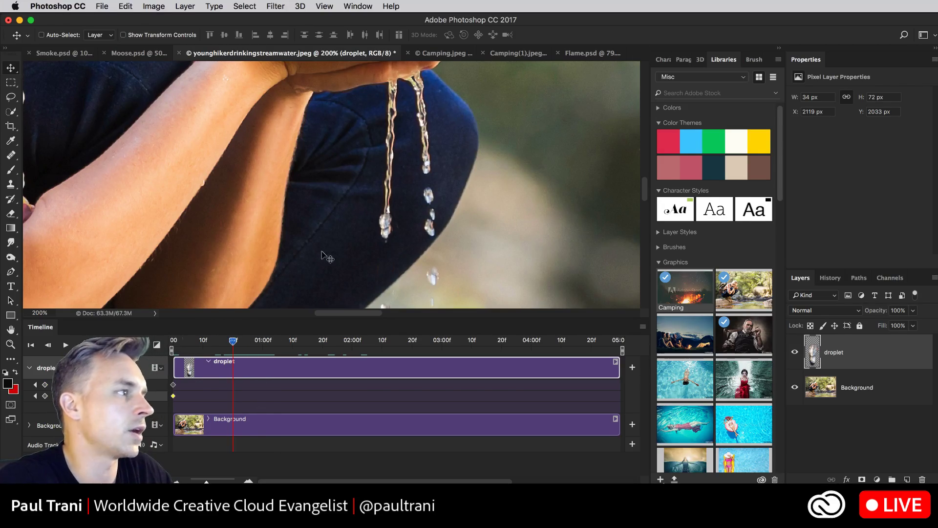
{"action": "left_click_drag", "start_coordinate": [396, 223], "coordinate": [393, 291]}
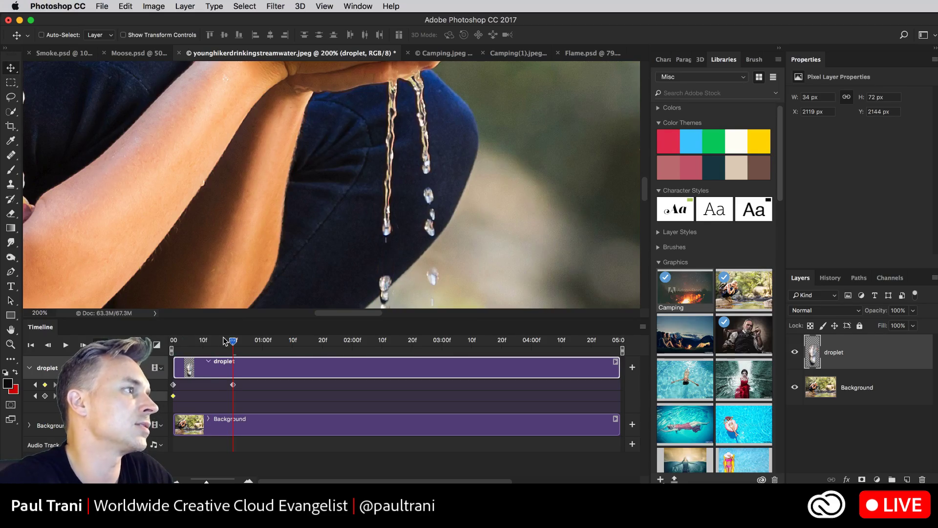
Copy the droplet's first position keyframe, paste it onto a new keyframe between 01:00f and 10f, and scrub back to check the motion
{"action": "left_click_drag", "start_coordinate": [231, 340], "coordinate": [283, 353]}
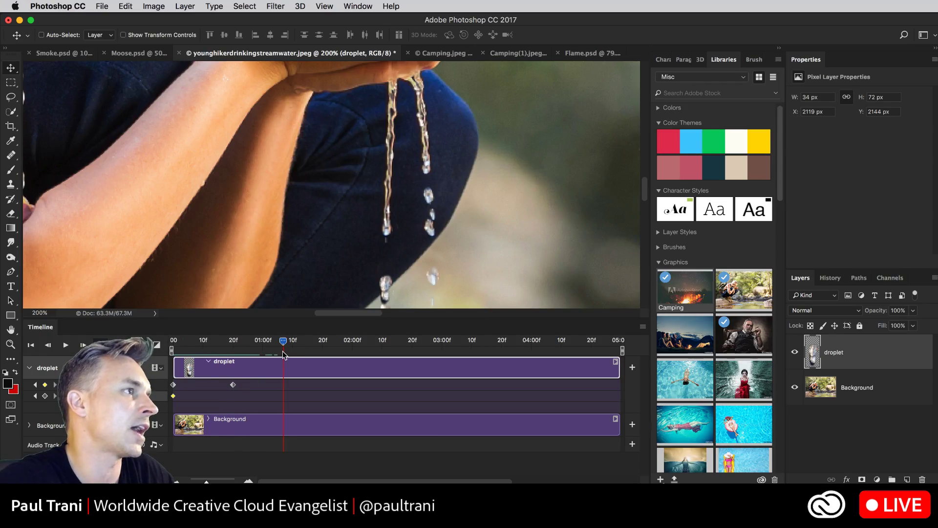
{"action": "left_click", "coordinate": [173, 385]}
{"action": "right_click", "coordinate": [172, 387]}
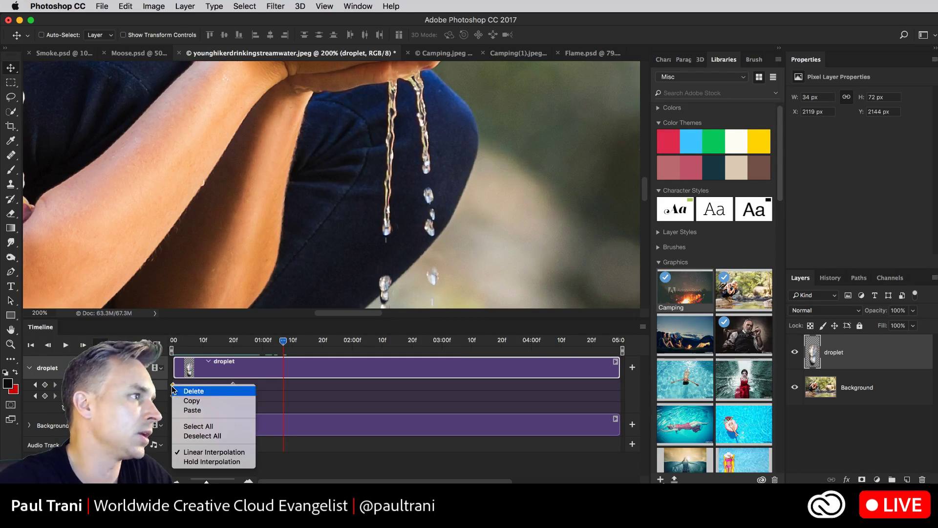
{"action": "left_click", "coordinate": [195, 401]}
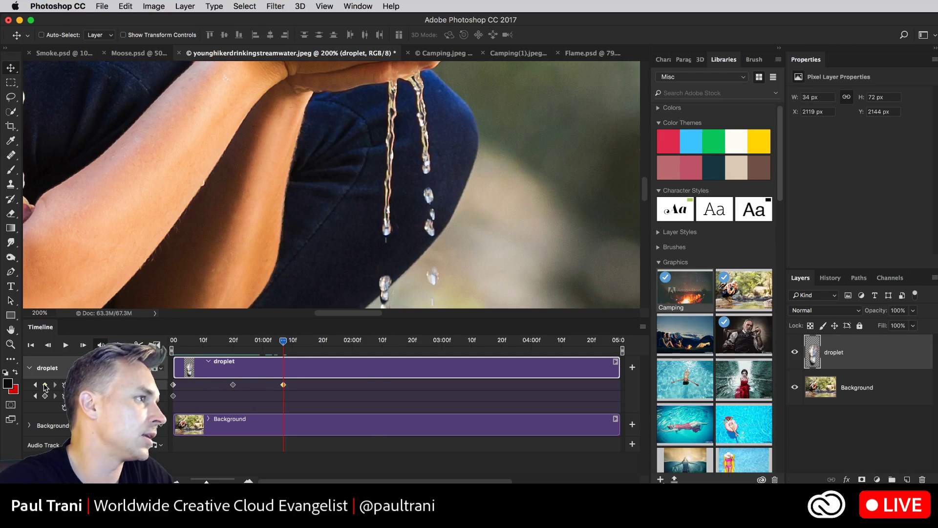
{"action": "right_click", "coordinate": [283, 386]}
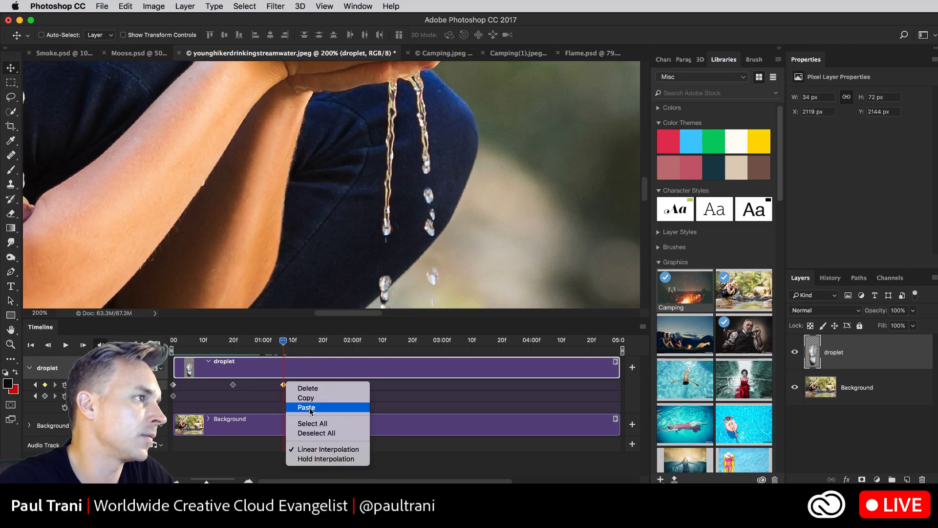
{"action": "left_click", "coordinate": [310, 408]}
{"action": "left_click_drag", "start_coordinate": [283, 340], "coordinate": [231, 343]}
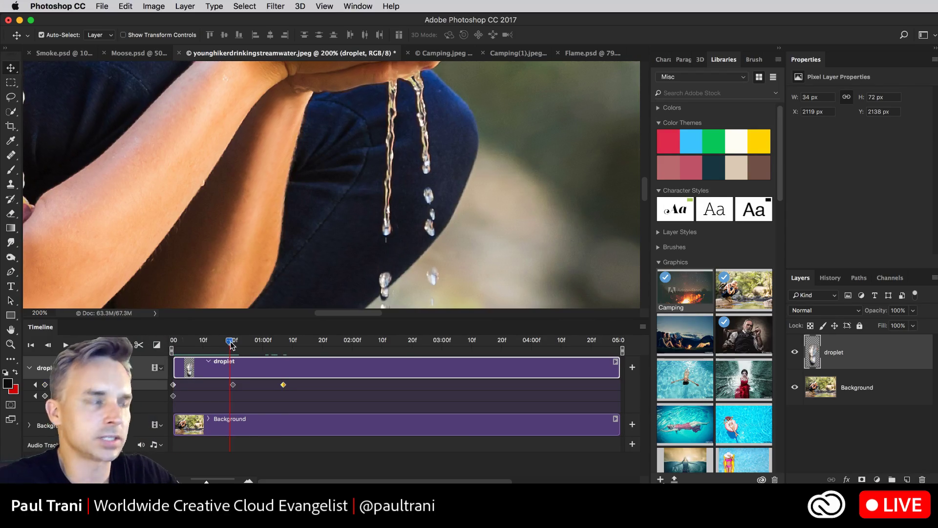
{"action": "key", "text": "super+minus"}
{"action": "key", "text": "super+minus"}
{"action": "key", "text": "super+minus"}
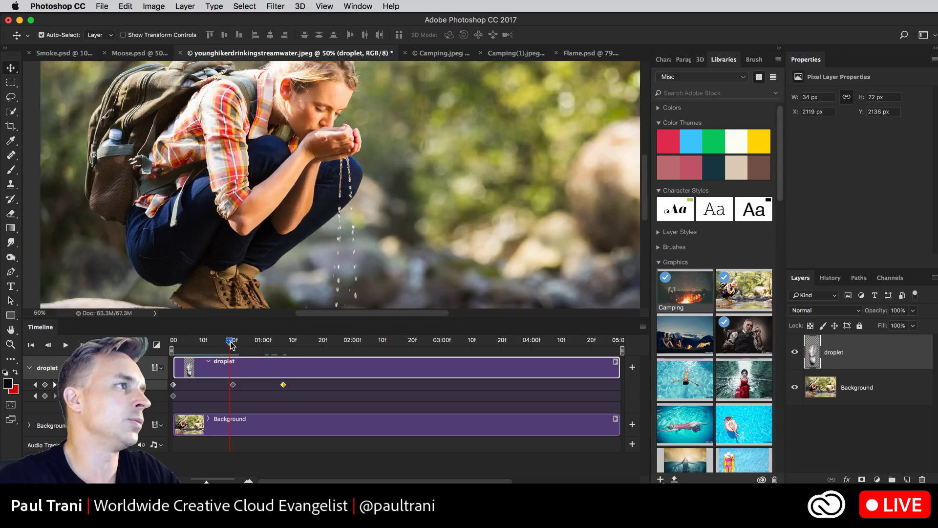
{"action": "key", "text": "super+minus"}
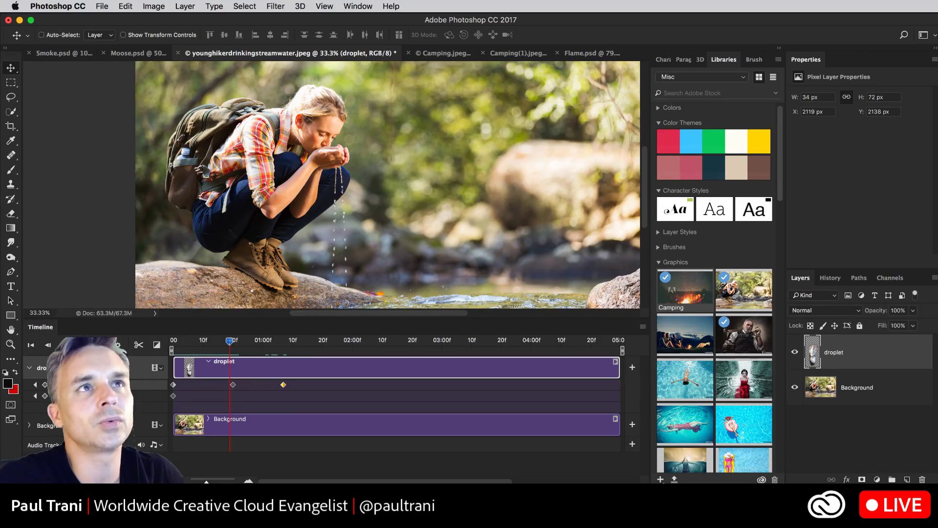
{"action": "key", "text": "super+Tab"}
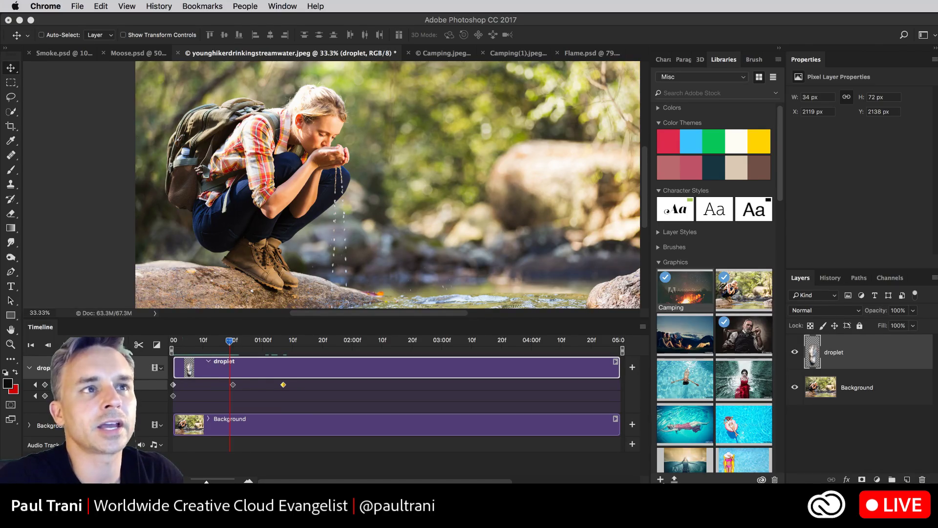
{"action": "left_click", "coordinate": [180, 201]}
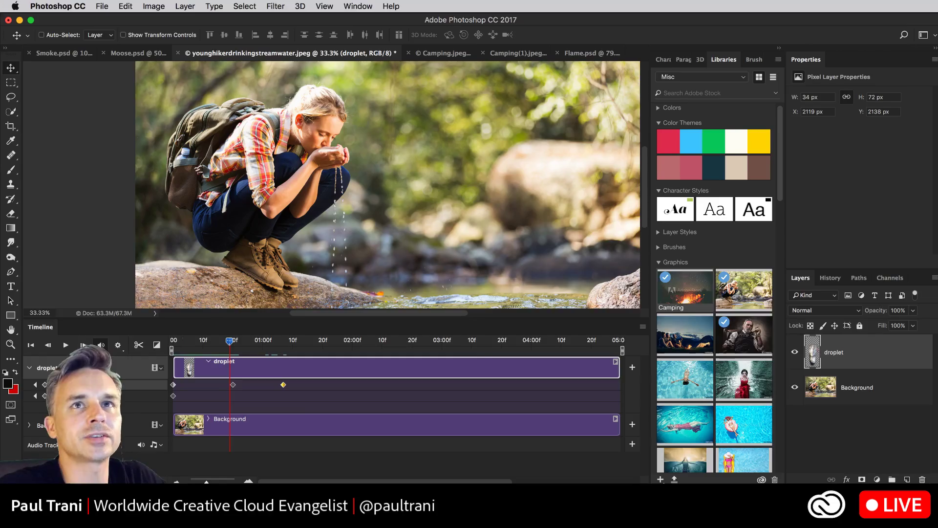
Switch to Chrome, enlarge the window and look through the retoucher's portfolio images, ending back in Photoshop
{"action": "key", "text": "super+Tab"}
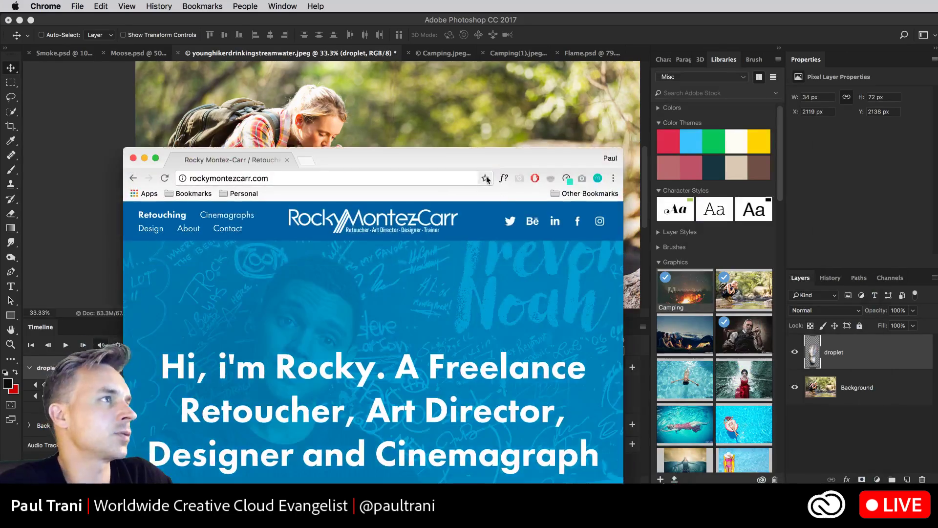
{"action": "left_click_drag", "start_coordinate": [476, 160], "coordinate": [388, 30]}
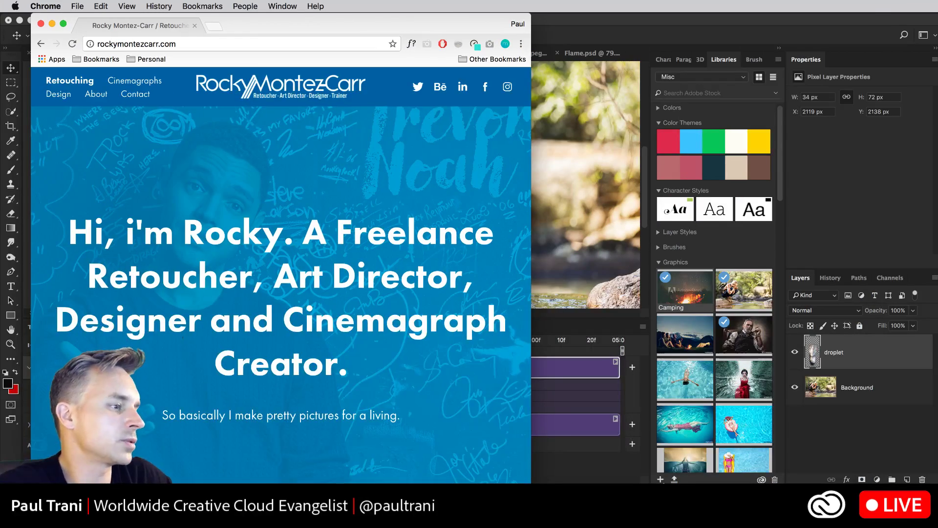
{"action": "double_click", "coordinate": [388, 30]}
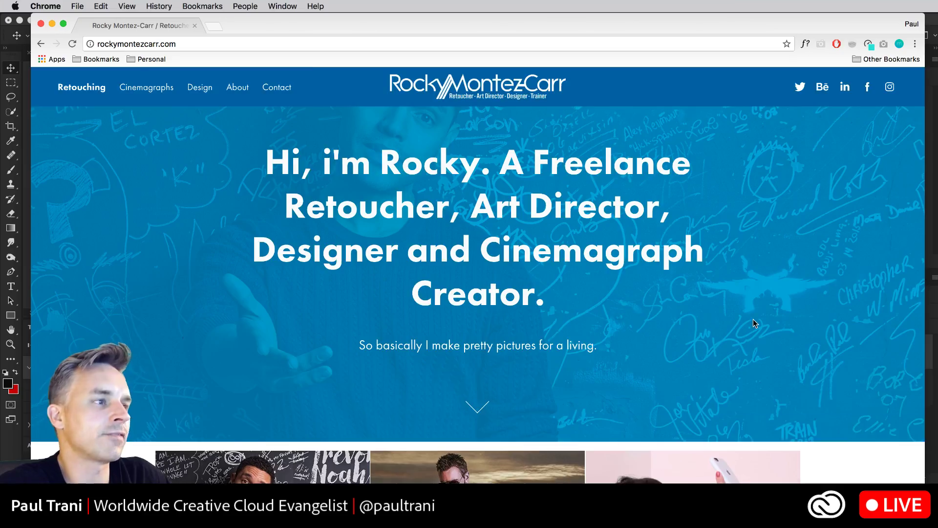
{"action": "scroll", "coordinate": [752, 319], "scroll_direction": "down", "scroll_amount": 4}
{"action": "scroll", "coordinate": [753, 323], "scroll_direction": "down", "scroll_amount": 2}
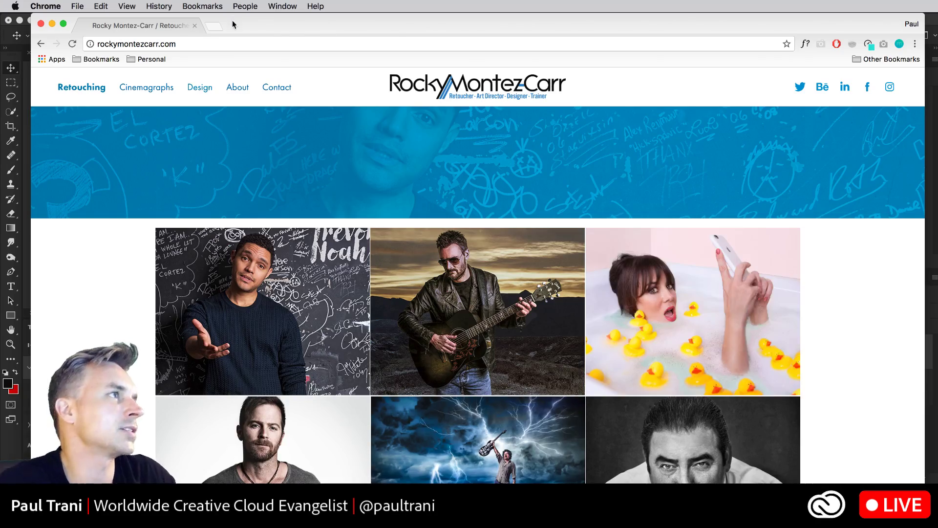
{"action": "left_click_drag", "start_coordinate": [232, 19], "coordinate": [287, 454]}
{"action": "left_click", "coordinate": [69, 203]}
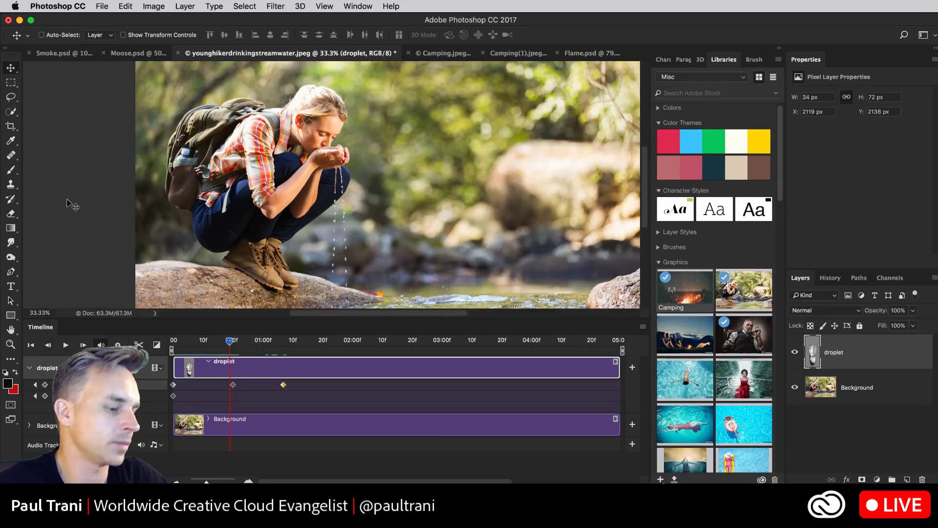
Make the Background layer active and lasso the separate droplets in the upper part of the nearer-to-boots water stream as one combined selection
{"action": "key", "text": "super+equal"}
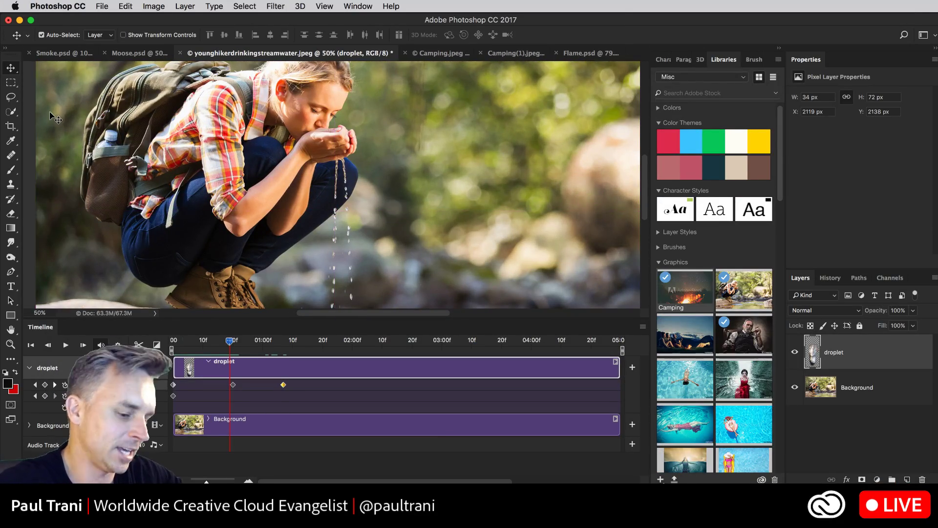
{"action": "key", "text": "super+equal"}
{"action": "left_click_drag", "start_coordinate": [98, 149], "coordinate": [245, 100]}
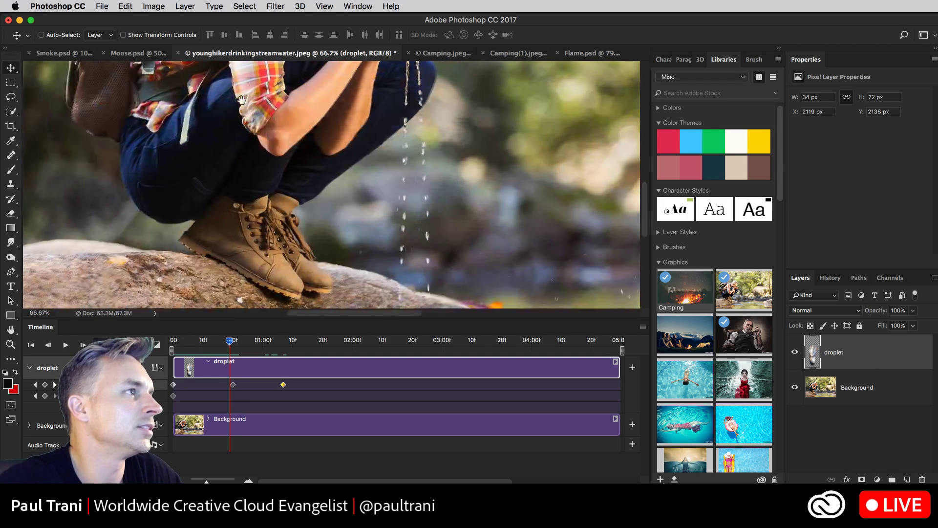
{"action": "left_click", "coordinate": [863, 398]}
{"action": "key", "text": "super+equal"}
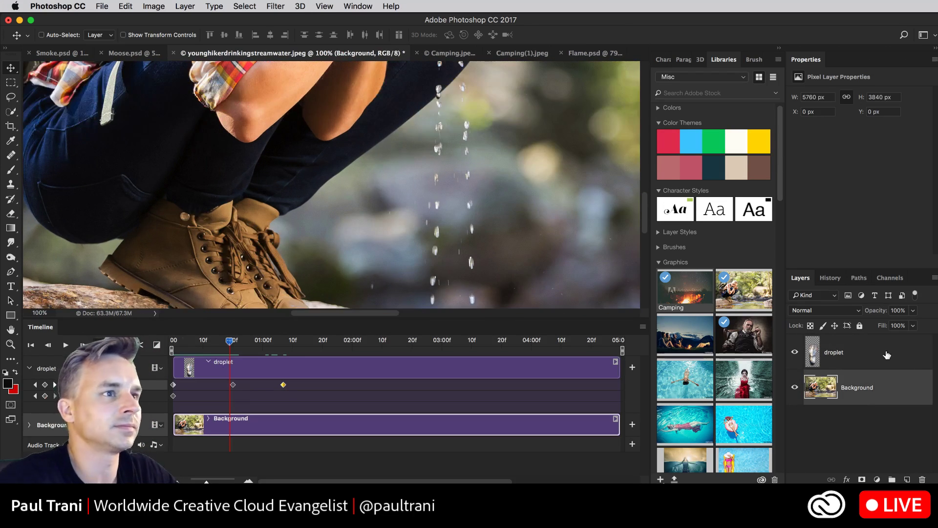
{"action": "left_click", "coordinate": [12, 98]}
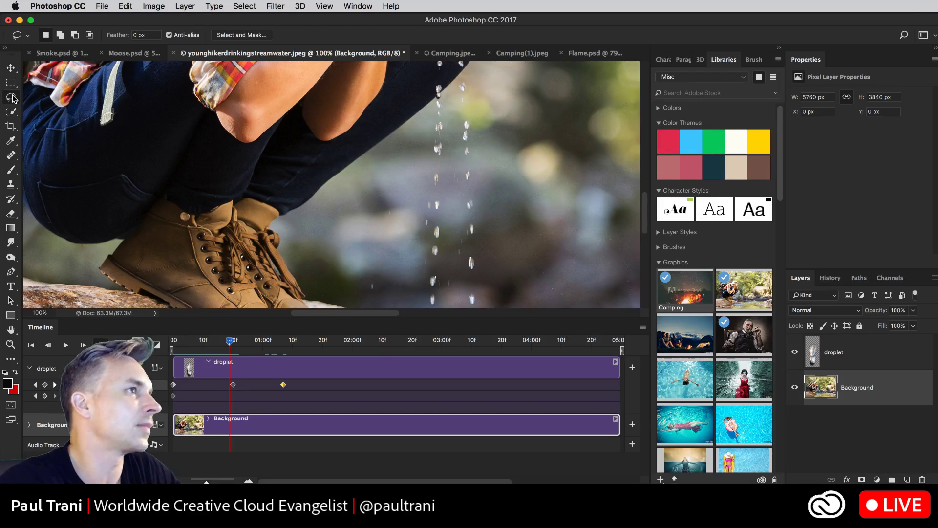
{"action": "key", "text": "super+equal"}
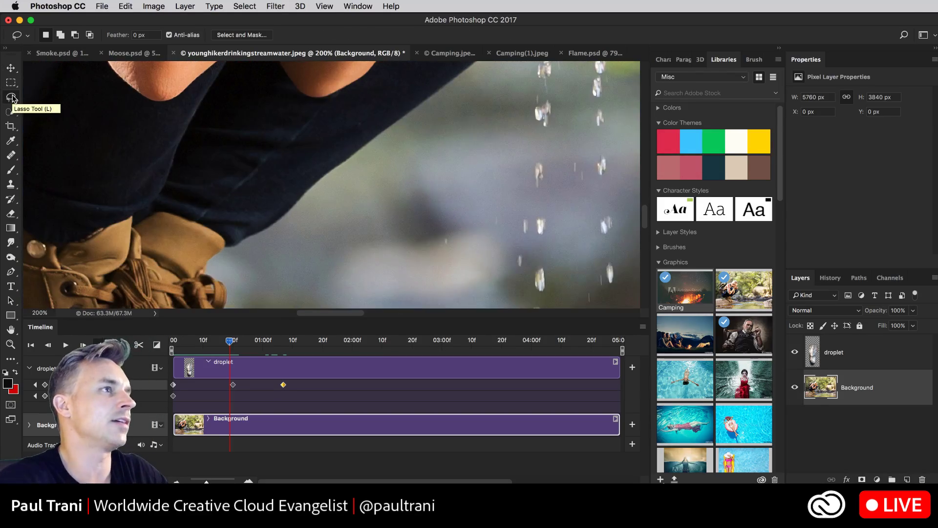
{"action": "scroll", "coordinate": [366, 251], "scroll_direction": "right", "scroll_amount": 5}
{"action": "scroll", "coordinate": [348, 264], "scroll_direction": "up", "scroll_amount": 3}
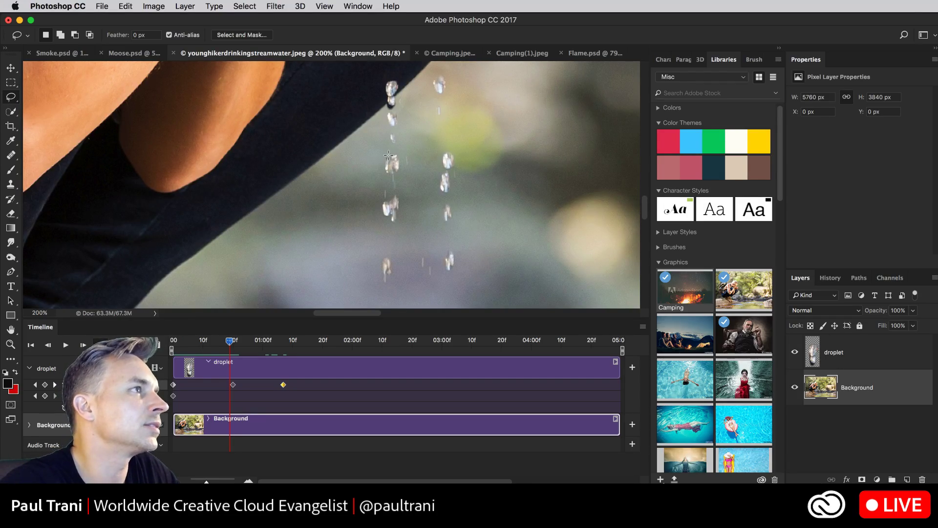
{"action": "mouse_move", "coordinate": [399, 154]}
{"action": "left_mouse_down"}
{"action": "mouse_move", "coordinate": [398, 169]}
{"action": "mouse_move", "coordinate": [386, 171]}
{"action": "mouse_move", "coordinate": [386, 196]}
{"action": "mouse_move", "coordinate": [398, 198]}
{"action": "mouse_move", "coordinate": [393, 226]}
{"action": "mouse_move", "coordinate": [383, 205]}
{"action": "left_mouse_up"}
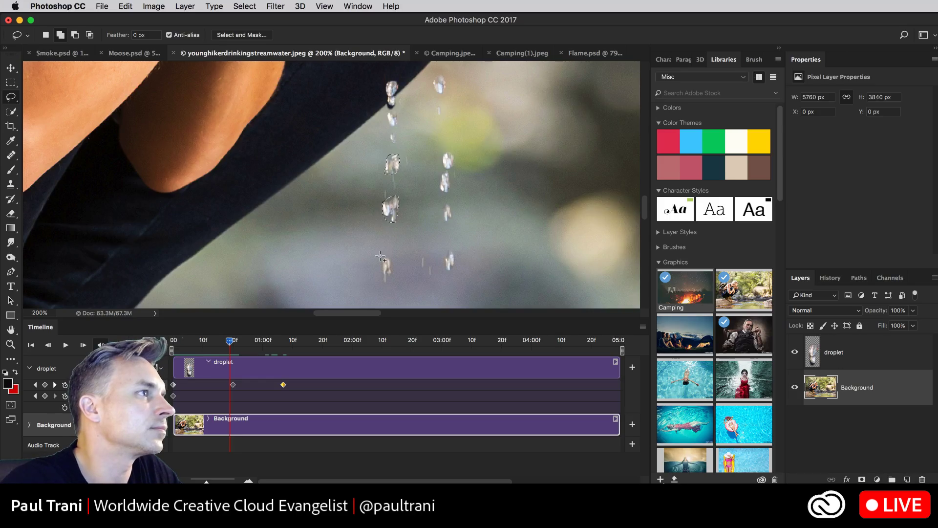
{"action": "mouse_move", "coordinate": [382, 256]}
{"action": "left_mouse_down"}
{"action": "mouse_move", "coordinate": [398, 266]}
{"action": "mouse_move", "coordinate": [391, 288]}
{"action": "mouse_move", "coordinate": [382, 257]}
{"action": "left_mouse_up"}
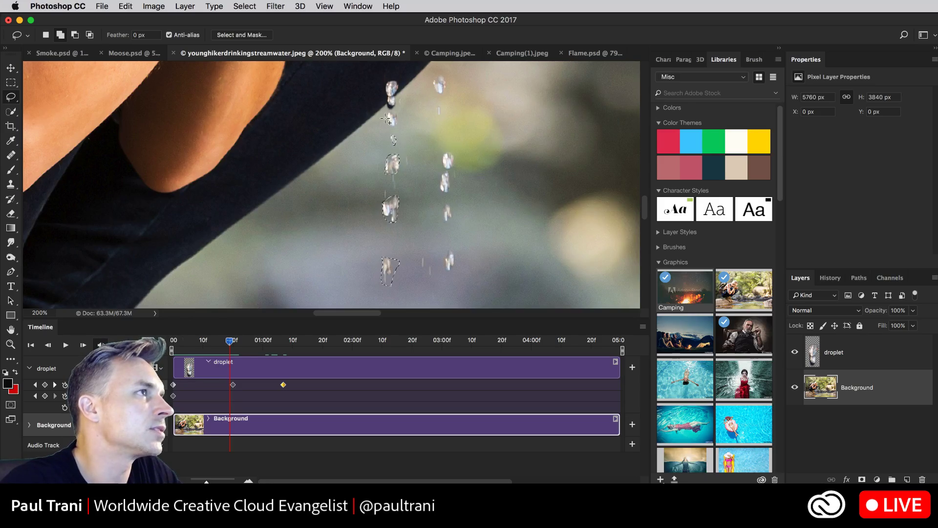
{"action": "mouse_move", "coordinate": [389, 113]}
{"action": "left_mouse_down"}
{"action": "mouse_move", "coordinate": [399, 118]}
{"action": "mouse_move", "coordinate": [390, 133]}
{"action": "left_mouse_up"}
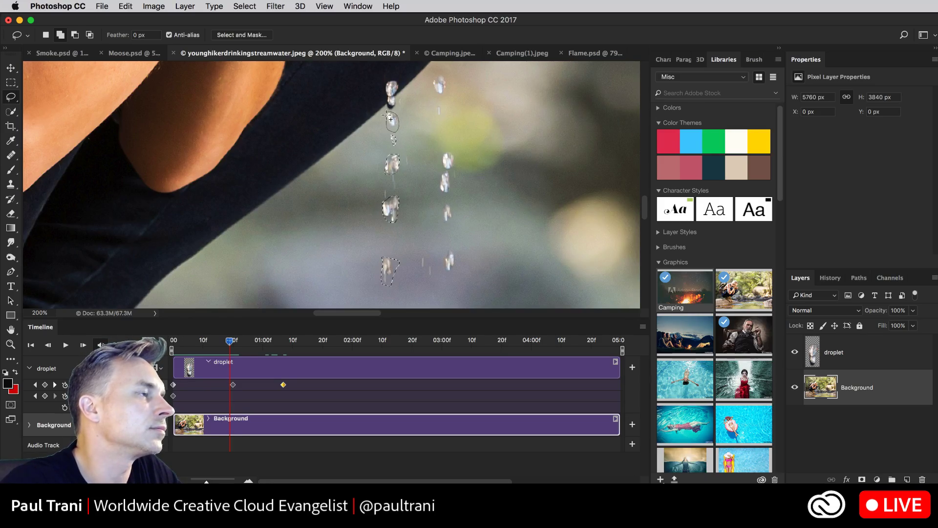
Extend the lasso selection to the next droplets further down the same stream, beside the hiker's boots
{"action": "left_click_drag", "start_coordinate": [378, 191], "coordinate": [400, 19]}
{"action": "key", "text": "shift"}
{"action": "mouse_move", "coordinate": [406, 136]}
{"action": "left_mouse_down"}
{"action": "mouse_move", "coordinate": [418, 149]}
{"action": "mouse_move", "coordinate": [408, 158]}
{"action": "mouse_move", "coordinate": [405, 138]}
{"action": "mouse_move", "coordinate": [390, 138]}
{"action": "mouse_move", "coordinate": [400, 141]}
{"action": "mouse_move", "coordinate": [392, 152]}
{"action": "left_mouse_up"}
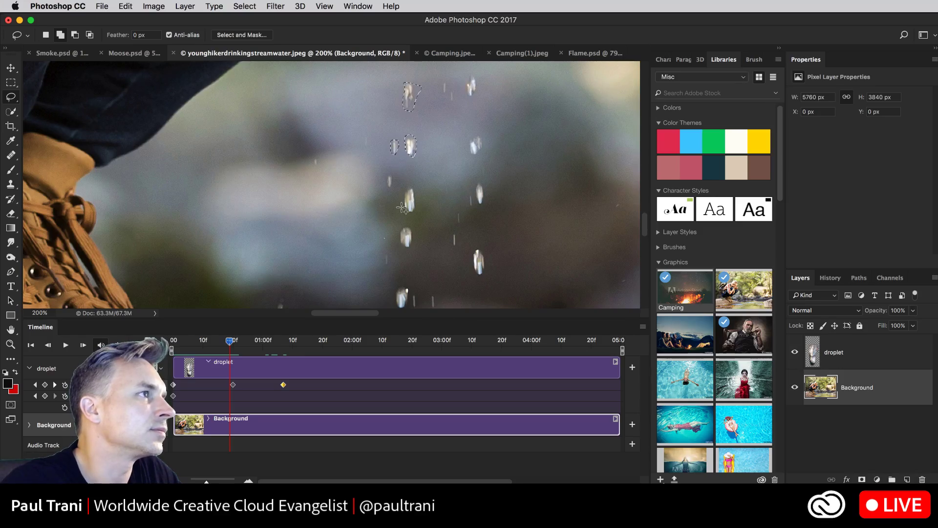
{"action": "mouse_move", "coordinate": [401, 209]}
{"action": "left_mouse_down"}
{"action": "mouse_move", "coordinate": [403, 190]}
{"action": "mouse_move", "coordinate": [416, 198]}
{"action": "mouse_move", "coordinate": [413, 216]}
{"action": "mouse_move", "coordinate": [401, 210]}
{"action": "left_mouse_up"}
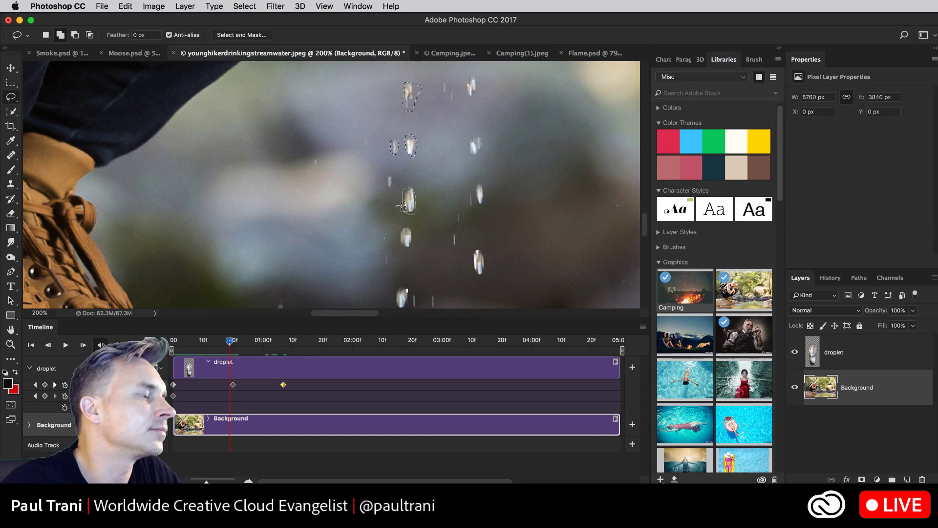
{"action": "mouse_move", "coordinate": [409, 248]}
{"action": "left_mouse_down"}
{"action": "mouse_move", "coordinate": [396, 240]}
{"action": "mouse_move", "coordinate": [402, 230]}
{"action": "mouse_move", "coordinate": [403, 250]}
{"action": "mouse_move", "coordinate": [379, 175]}
{"action": "mouse_move", "coordinate": [381, 142]}
{"action": "left_mouse_up"}
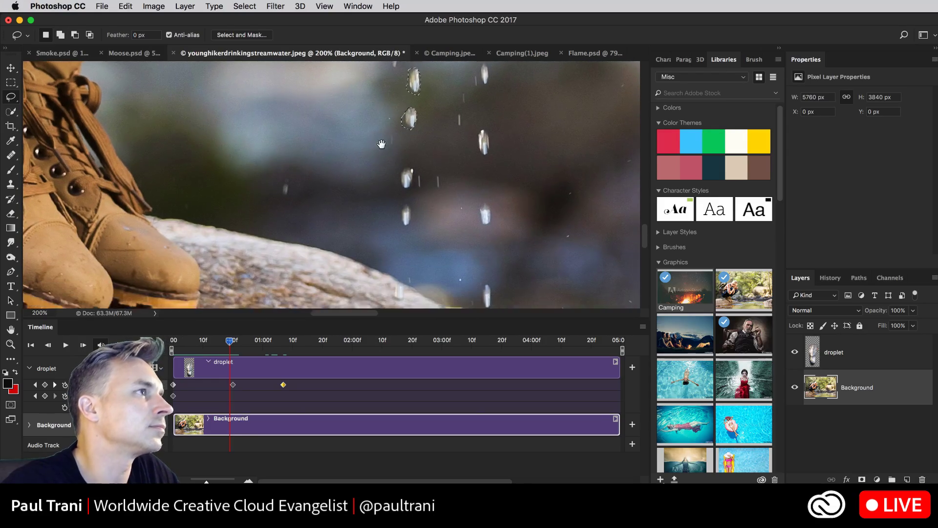
Add the lower droplets of both water streams to the selection with the Quick Selection tool
{"action": "left_click", "coordinate": [11, 111]}
{"action": "left_click", "coordinate": [61, 109]}
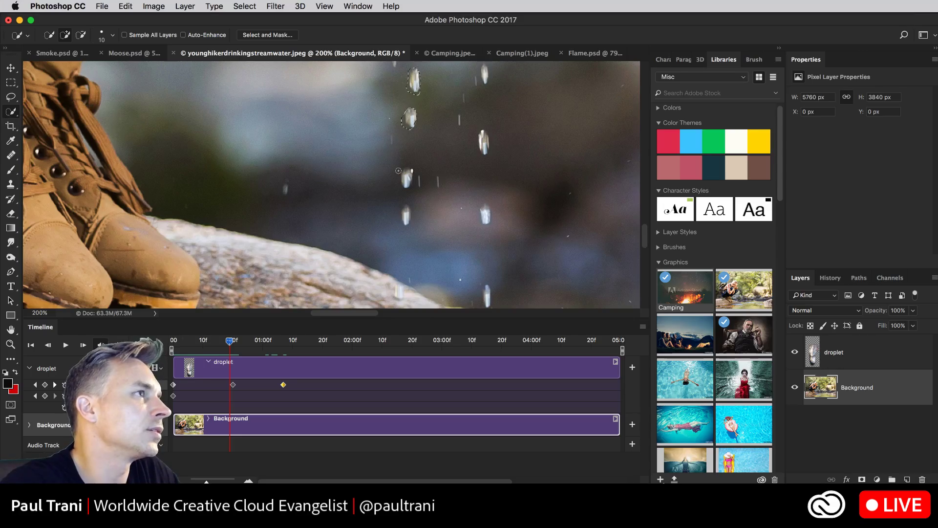
{"action": "left_click_drag", "start_coordinate": [406, 172], "coordinate": [405, 184]}
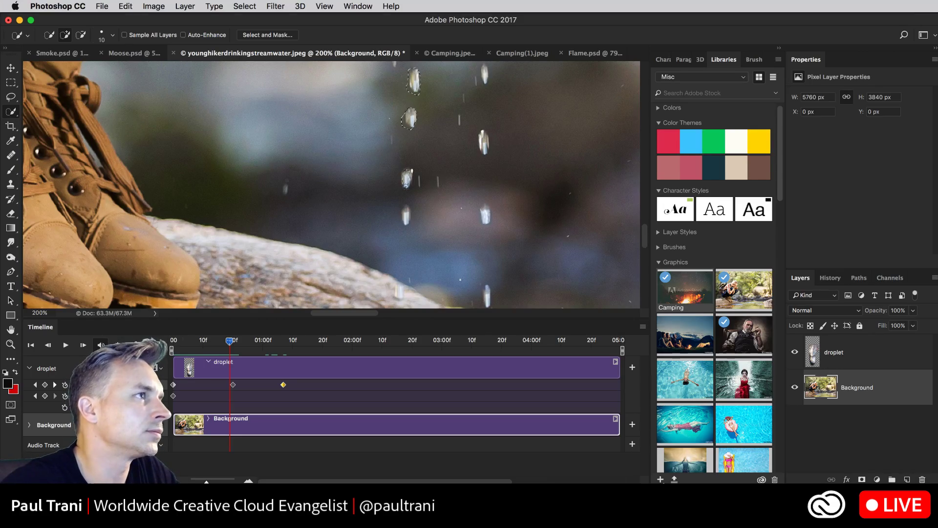
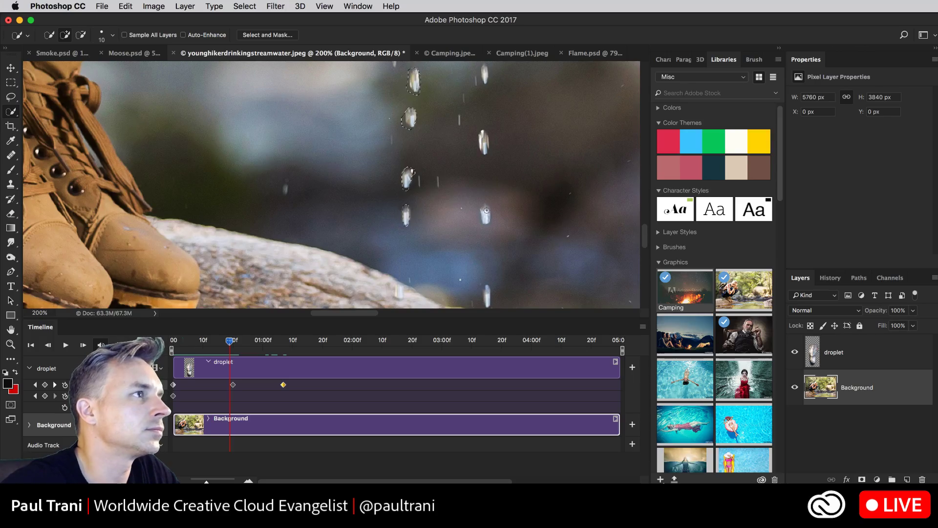
{"action": "left_click", "coordinate": [486, 293]}
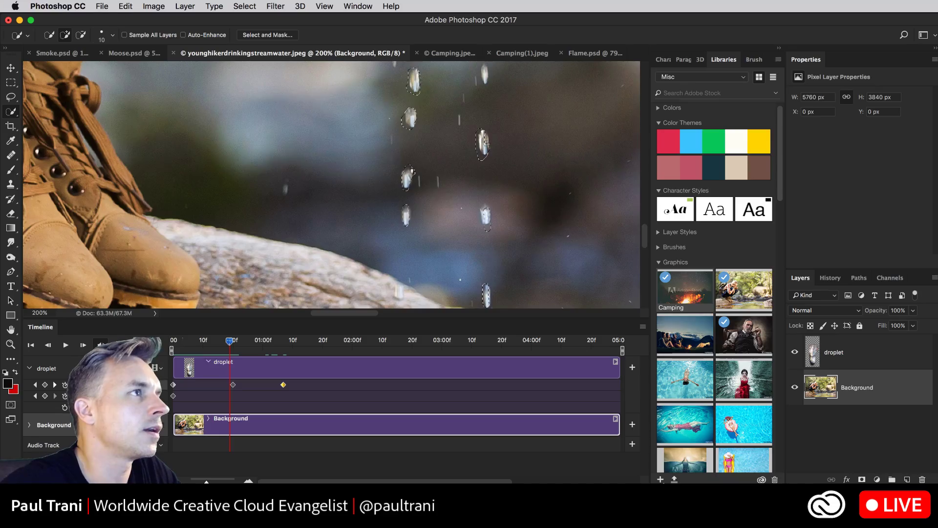
{"action": "left_click_drag", "start_coordinate": [468, 123], "coordinate": [486, 146]}
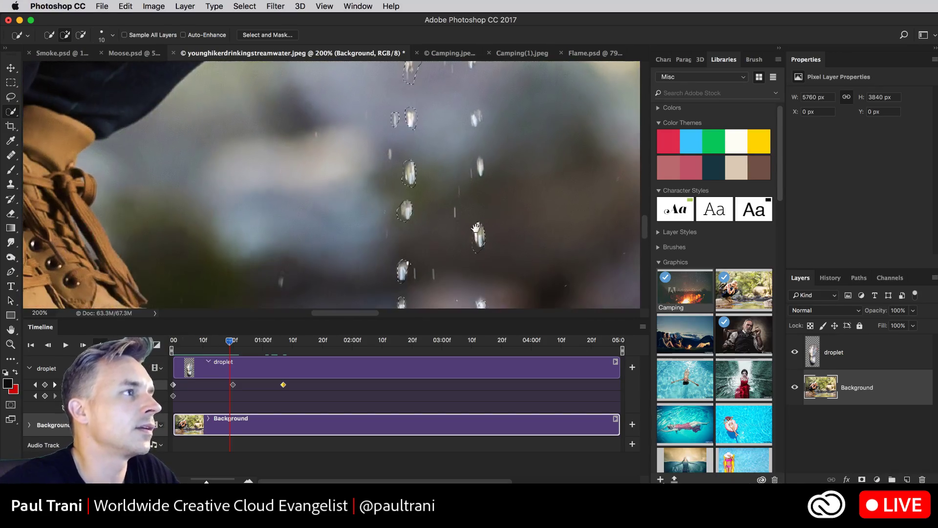
Add the middle droplets of the stream farther from the boots to the selection, working upward toward the knee
{"action": "left_click", "coordinate": [480, 160]}
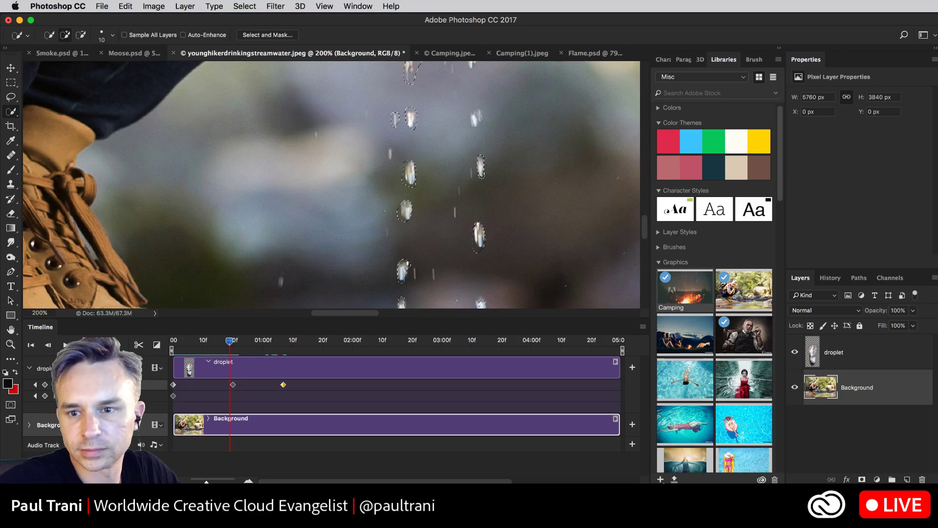
{"action": "mouse_move", "coordinate": [354, 142]}
{"action": "left_mouse_down"}
{"action": "mouse_move", "coordinate": [357, 206]}
{"action": "mouse_move", "coordinate": [368, 218]}
{"action": "left_mouse_up"}
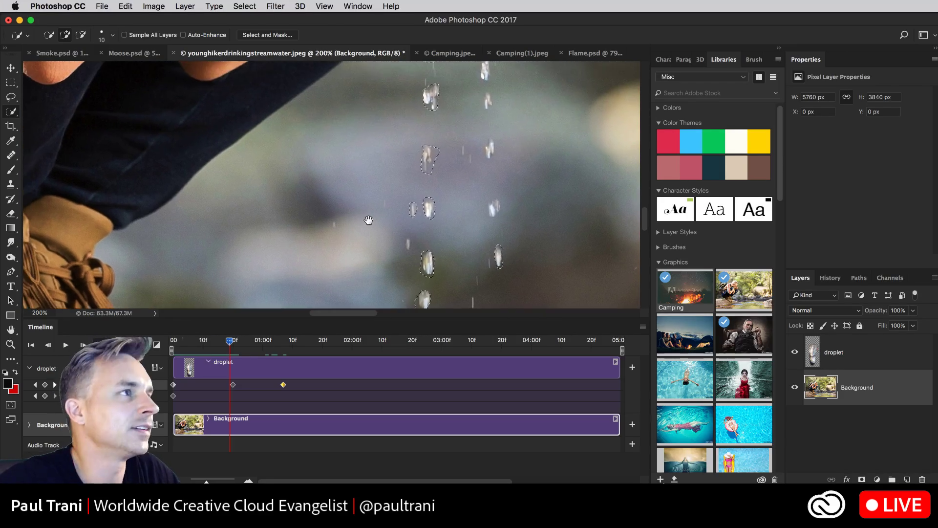
{"action": "left_click", "coordinate": [495, 212]}
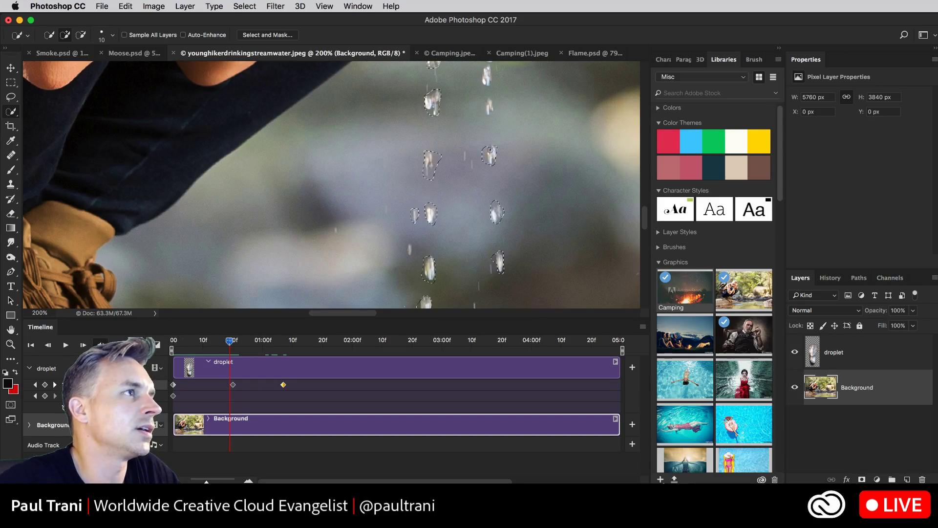
{"action": "scroll", "coordinate": [491, 166], "scroll_direction": "up", "scroll_amount": 3}
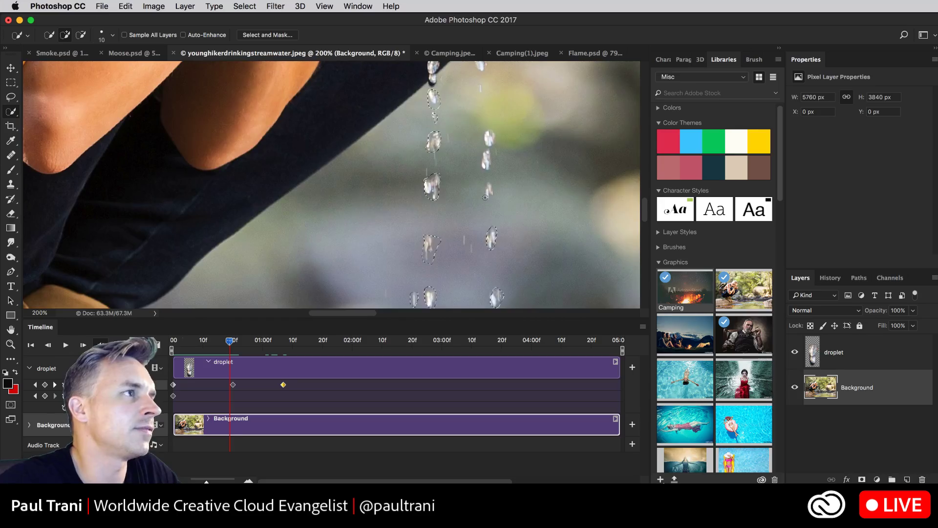
{"action": "left_click", "coordinate": [487, 188]}
{"action": "mouse_move", "coordinate": [487, 195]}
{"action": "left_mouse_down"}
{"action": "mouse_move", "coordinate": [487, 138]}
{"action": "mouse_move", "coordinate": [455, 253]}
{"action": "left_mouse_up"}
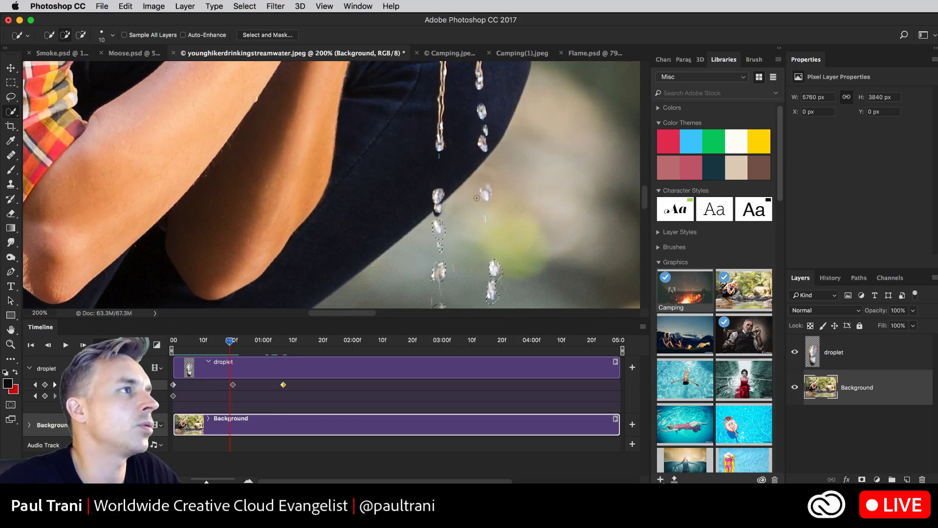
Add the droplets beside and over the hiker's knee to the selection and subtract the jeans area caught with them
{"action": "mouse_move", "coordinate": [477, 198]}
{"action": "left_mouse_down"}
{"action": "mouse_move", "coordinate": [490, 186]}
{"action": "mouse_move", "coordinate": [485, 240]}
{"action": "mouse_move", "coordinate": [498, 187]}
{"action": "left_mouse_up"}
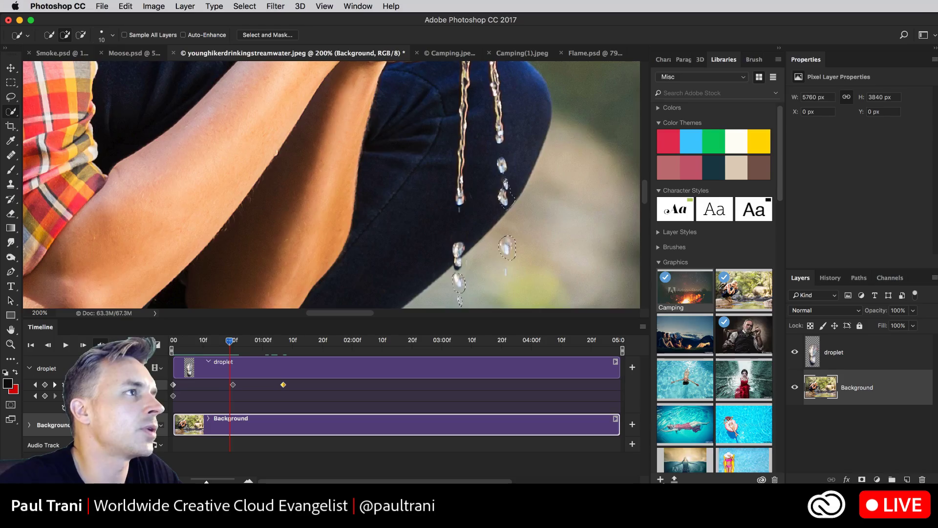
{"action": "left_click", "coordinate": [498, 161]}
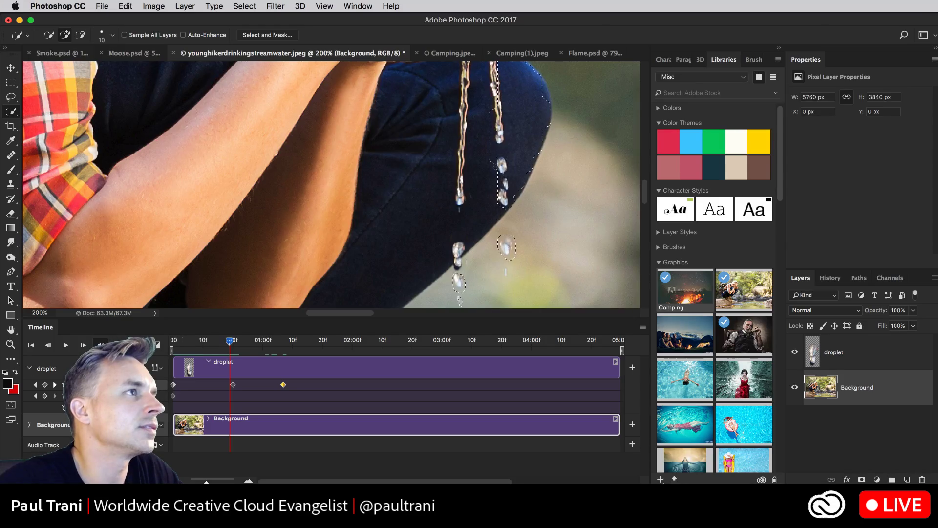
{"action": "left_click", "coordinate": [511, 135]}
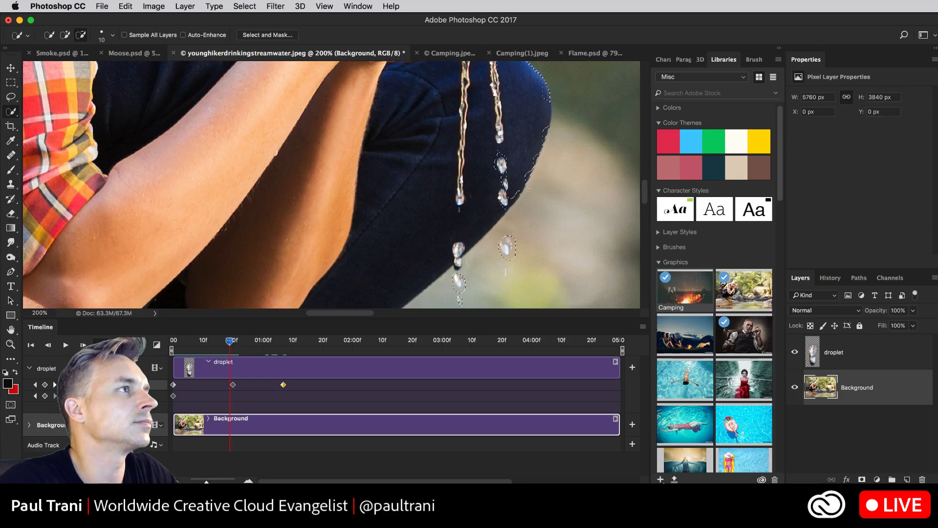
{"action": "left_click_drag", "start_coordinate": [531, 152], "coordinate": [530, 177]}
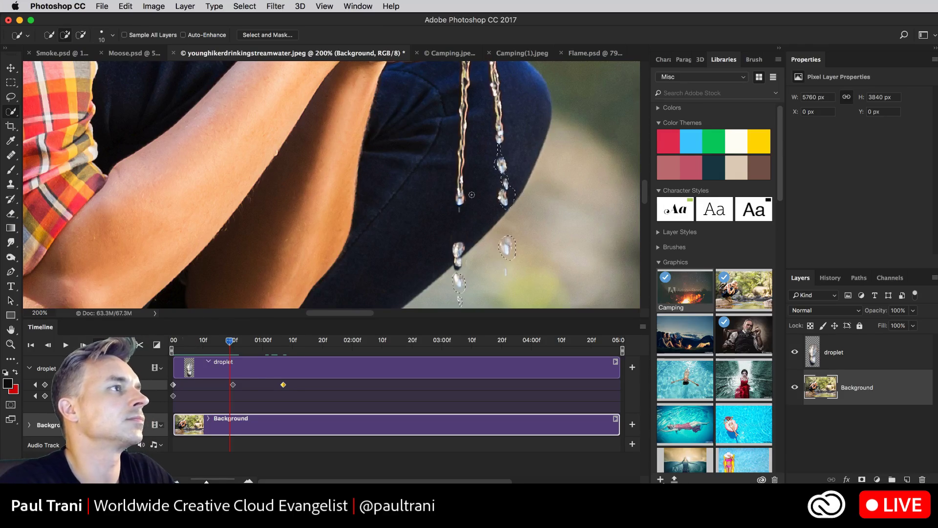
Copy the selected droplets from the Background layer and paste them in place as a new layer
{"action": "scroll", "coordinate": [538, 133], "scroll_direction": "down", "scroll_amount": 5}
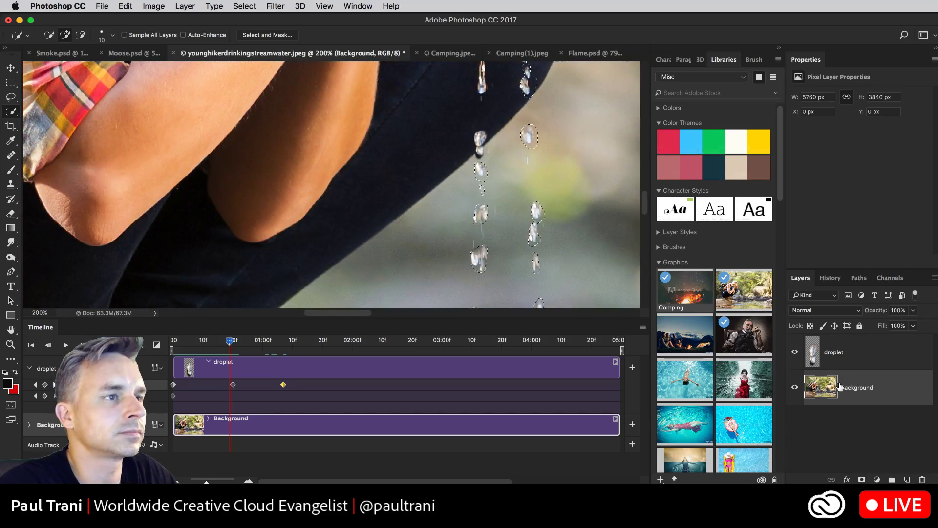
{"action": "key", "text": "super+c"}
{"action": "key", "text": "super+v"}
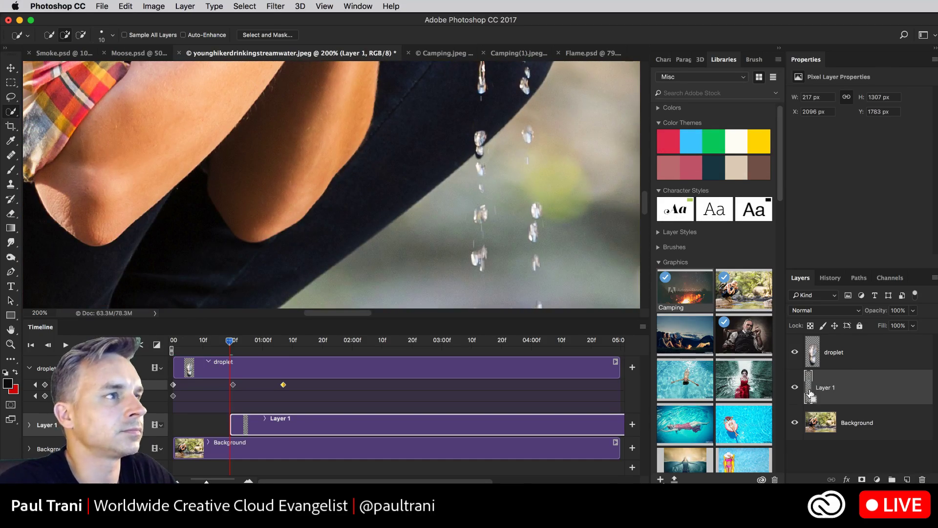
Load Layer 1's droplets as a selection, make the Background layer active and hide Layer 1 and the droplet layer
{"action": "left_click", "coordinate": [808, 390], "text": "super"}
{"action": "left_click", "coordinate": [830, 421]}
{"action": "left_click", "coordinate": [795, 386]}
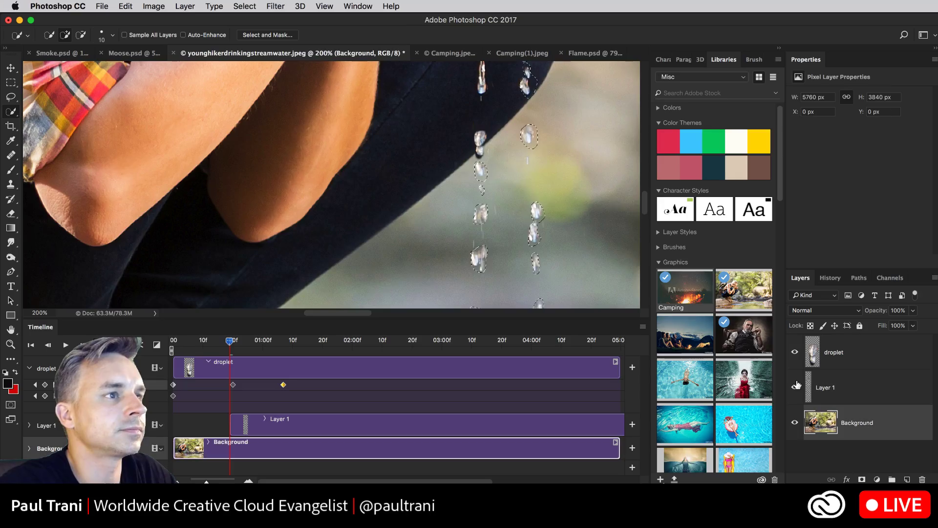
{"action": "left_click", "coordinate": [795, 352]}
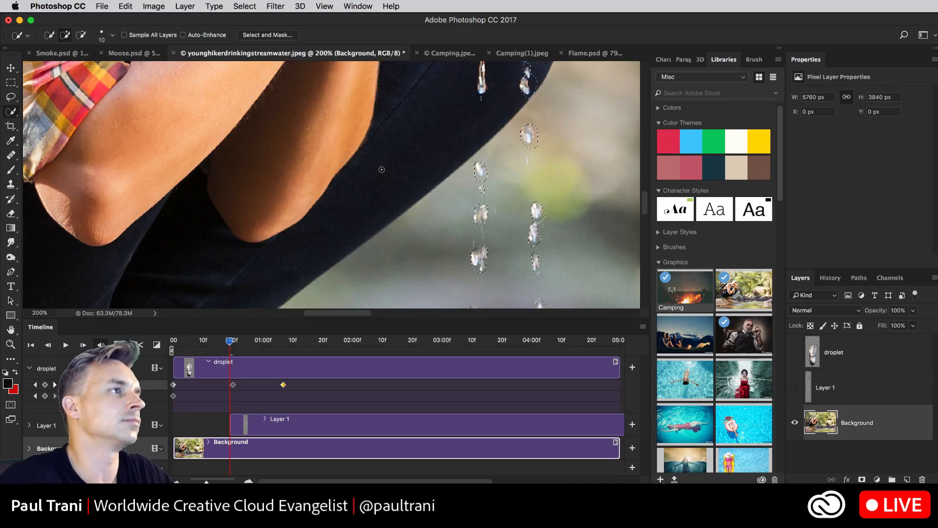
Remove the selected droplets from the Background layer with a Content-Aware fill at Normal mode and 100% opacity, and deselect
{"action": "key", "text": "shift+BackSpace"}
{"action": "left_click", "coordinate": [500, 172]}
{"action": "left_click", "coordinate": [499, 172]}
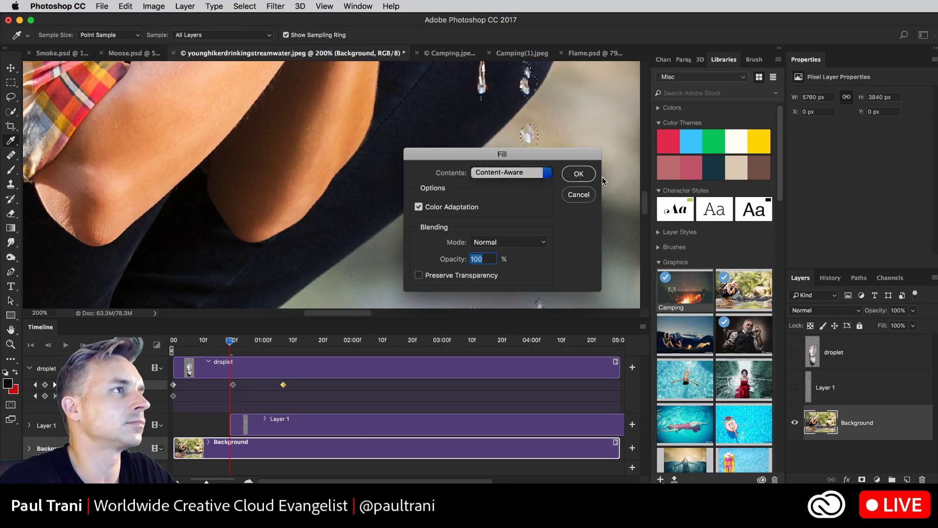
{"action": "left_click", "coordinate": [578, 173]}
{"action": "key", "text": "w"}
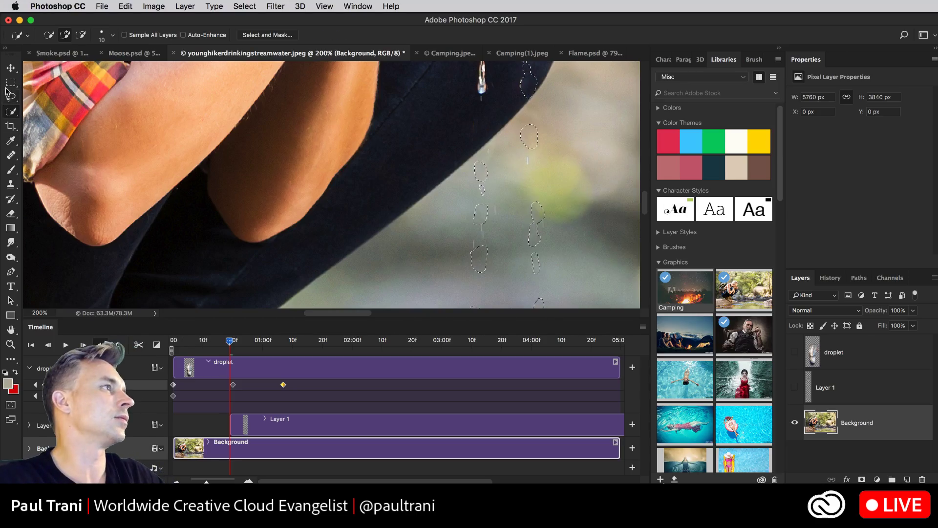
{"action": "left_click", "coordinate": [10, 96]}
{"action": "key", "text": "super+d"}
{"action": "key", "text": "super+minus"}
{"action": "key", "text": "super+minus"}
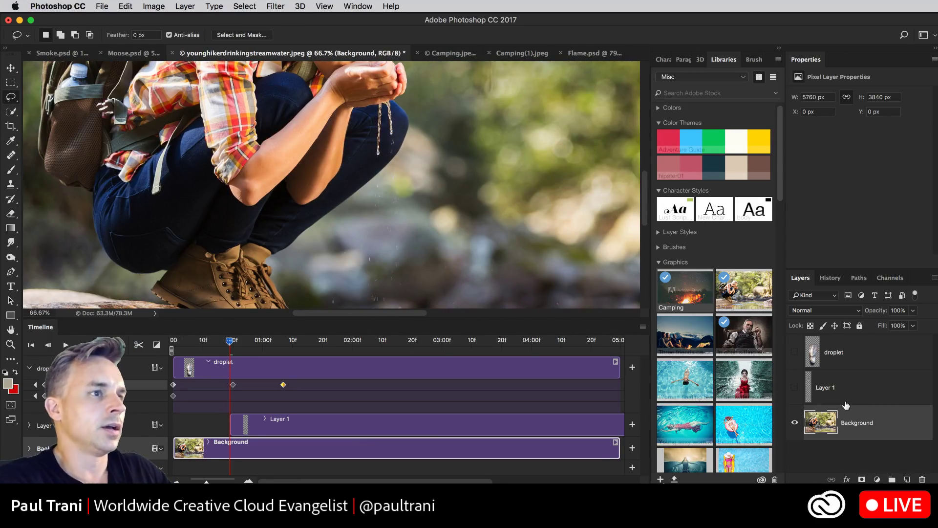
Show Layer 1 with the isolated droplets again and make it active with the Move tool
{"action": "left_click", "coordinate": [795, 387]}
{"action": "left_click", "coordinate": [836, 393]}
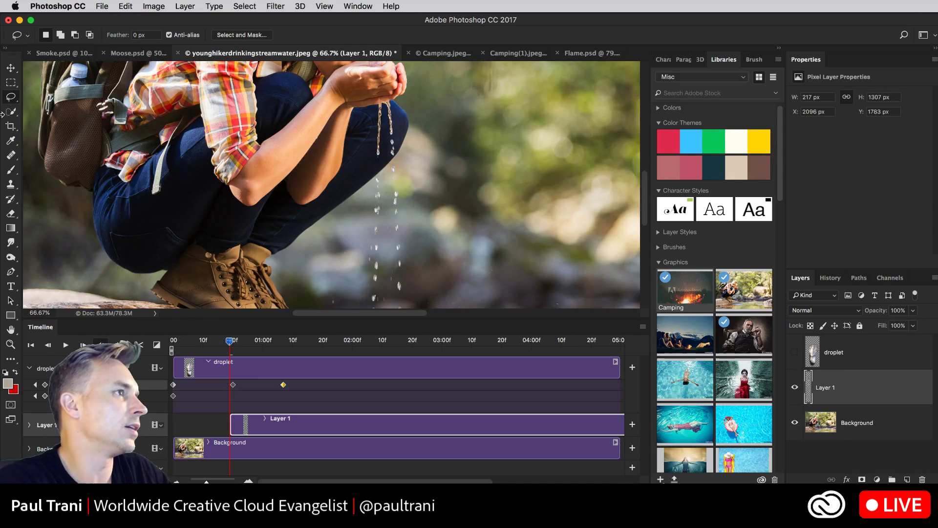
{"action": "left_click", "coordinate": [9, 68]}
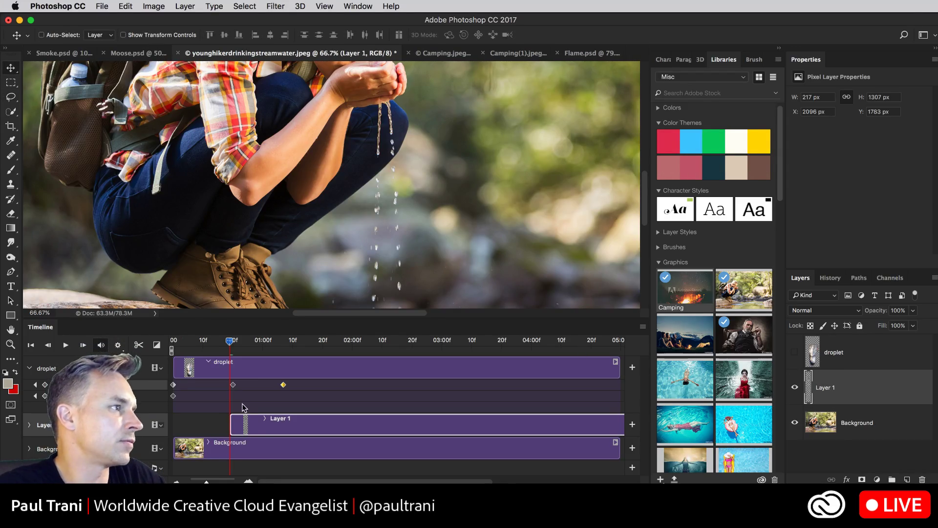
Start the Layer 1 clip at 00, keyframe its position there, and keyframe its droplets down at Y 2159 px at 20f
{"action": "left_click_drag", "start_coordinate": [268, 428], "coordinate": [213, 426]}
{"action": "key", "text": "Home"}
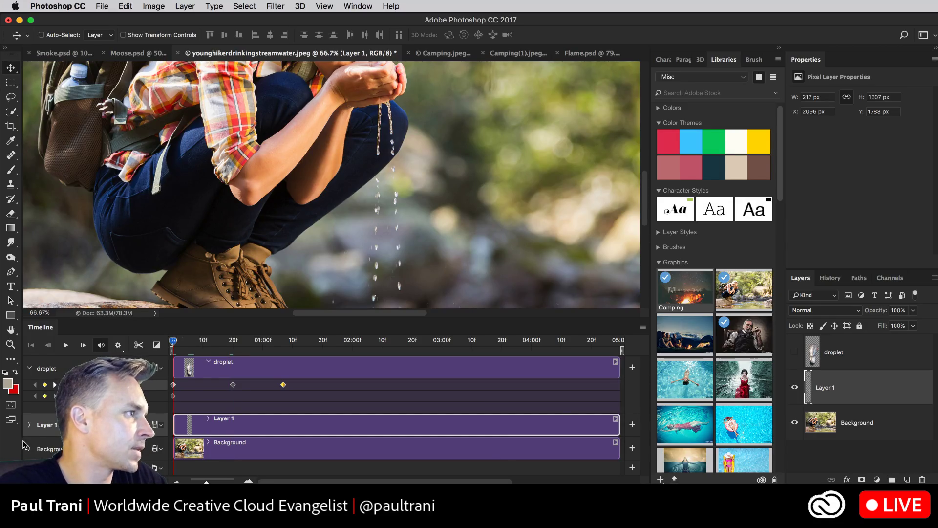
{"action": "left_click", "coordinate": [29, 425]}
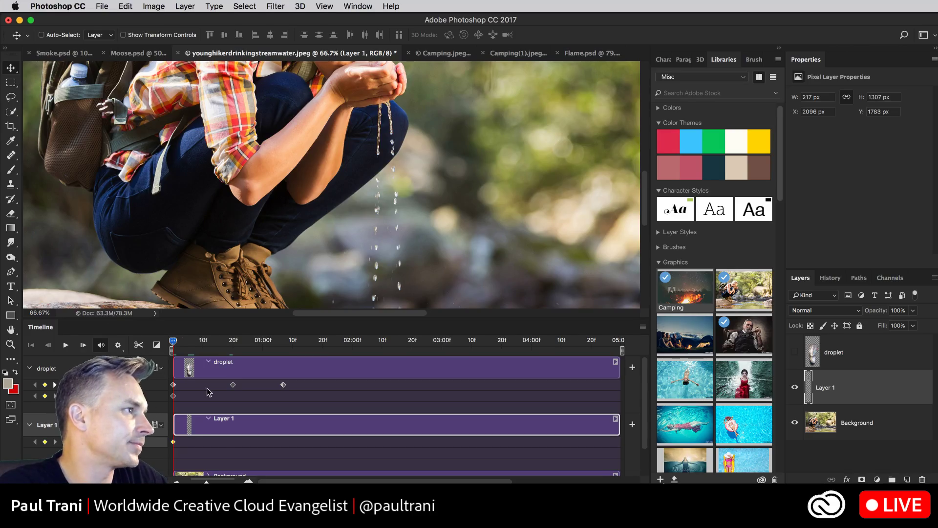
{"action": "left_click_drag", "start_coordinate": [222, 342], "coordinate": [233, 342]}
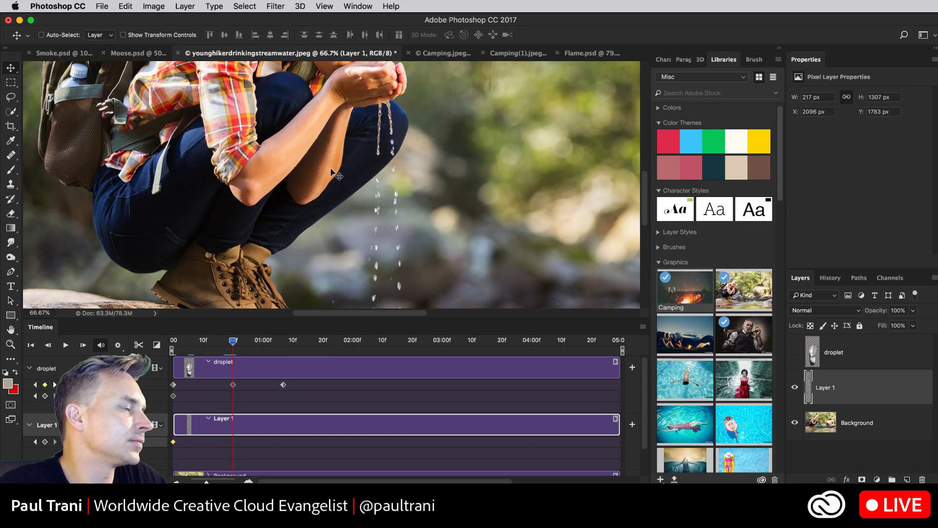
{"action": "left_click_drag", "start_coordinate": [329, 214], "coordinate": [328, 237]}
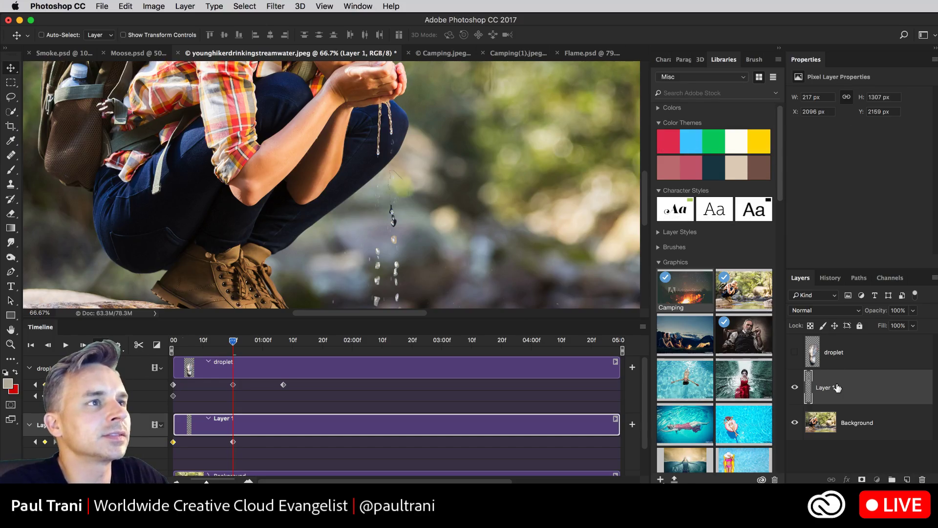
Set Layer 1's blending mode to Lighten
{"action": "left_click", "coordinate": [830, 310]}
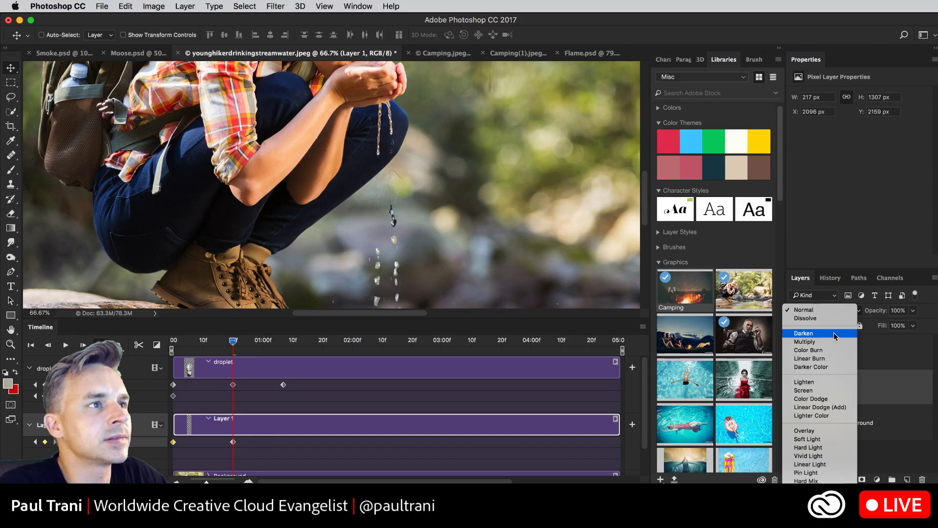
{"action": "left_click", "coordinate": [832, 382]}
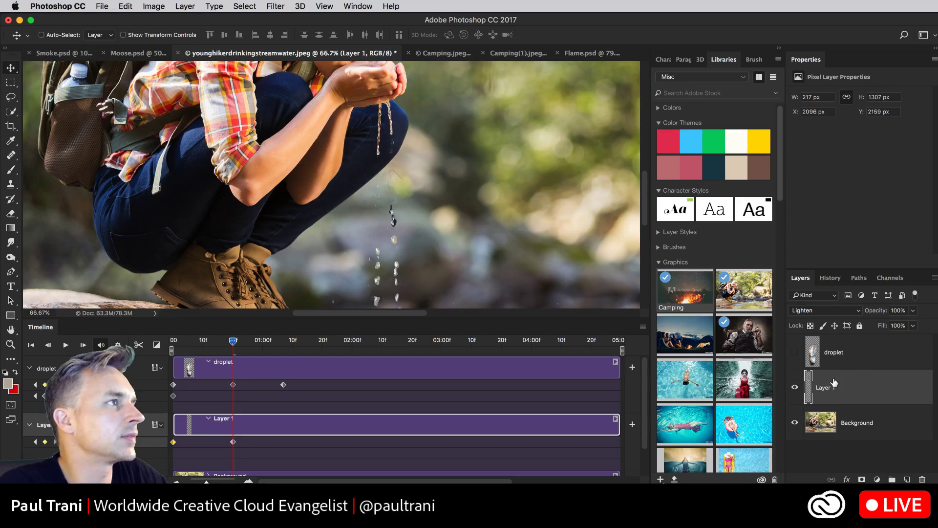
{"action": "left_click", "coordinate": [794, 352]}
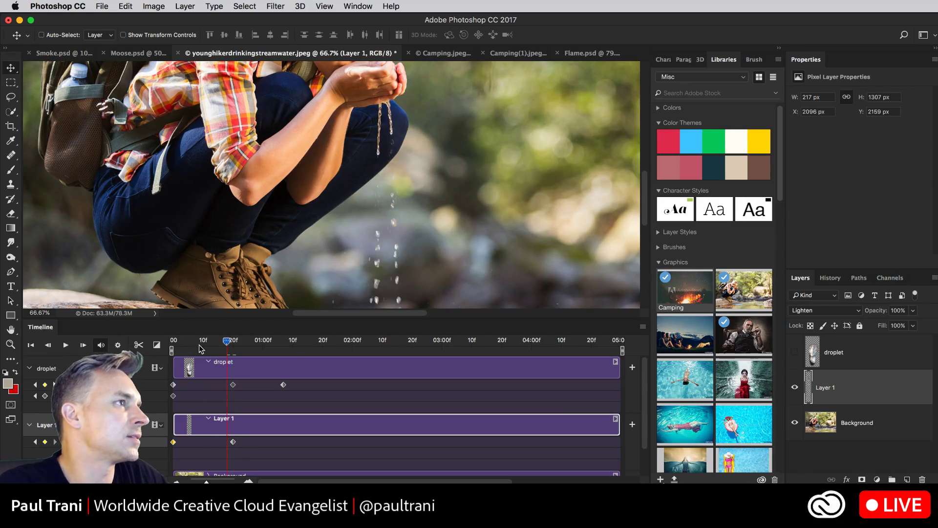
Preview Layer 1's droplet motion from the start of the timeline and duplicate Layer 1
{"action": "left_click", "coordinate": [173, 340]}
{"action": "left_click_drag", "start_coordinate": [173, 342], "coordinate": [268, 353]}
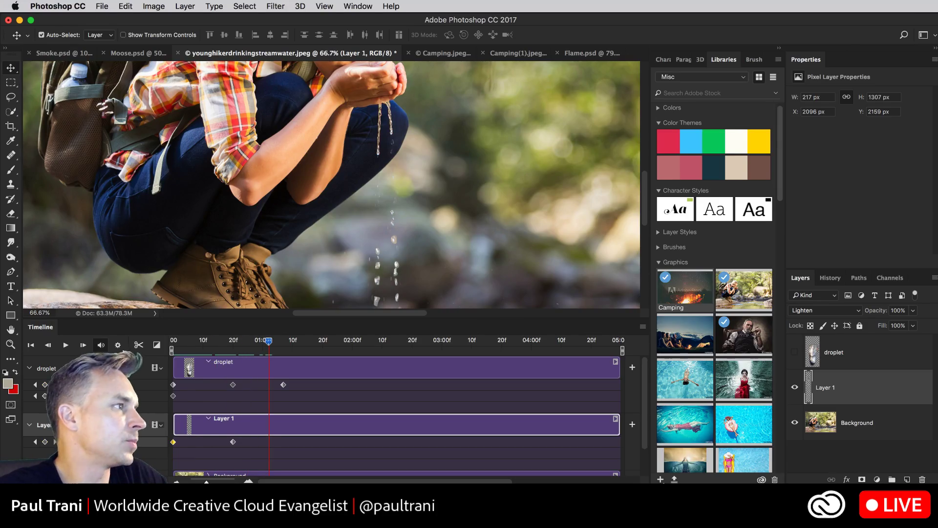
{"action": "key", "text": "super"}
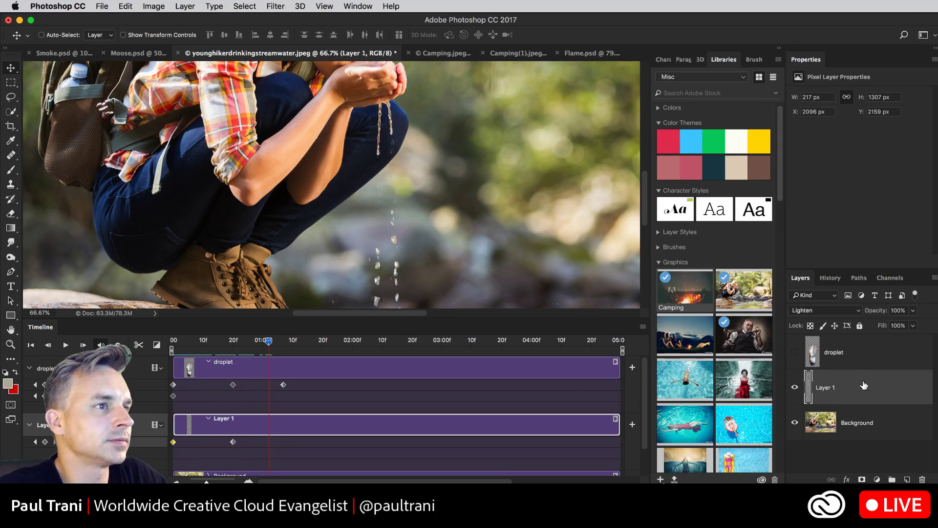
{"action": "left_click_drag", "start_coordinate": [896, 400], "coordinate": [908, 478]}
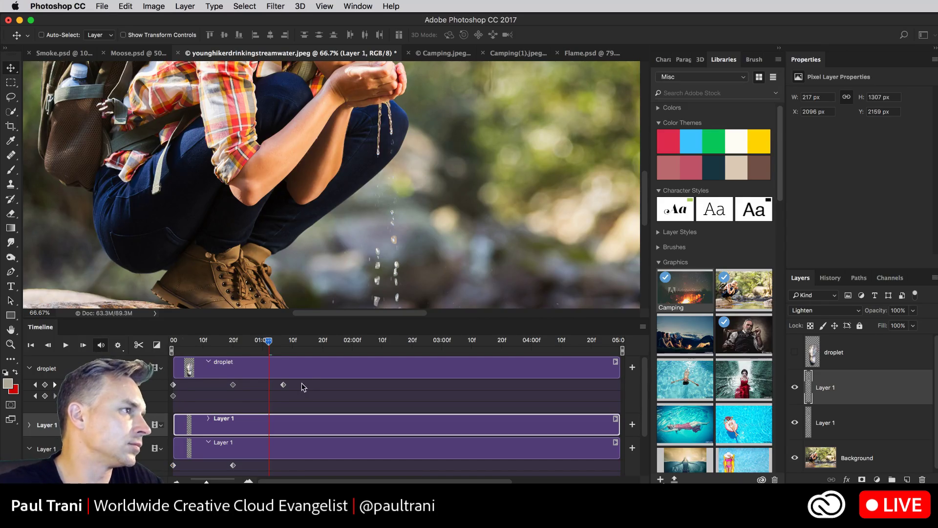
Place the droplet layer's remaining position and opacity keyframes at about 24f and end the work area at 02:00
{"action": "left_click_drag", "start_coordinate": [301, 383], "coordinate": [253, 401]}
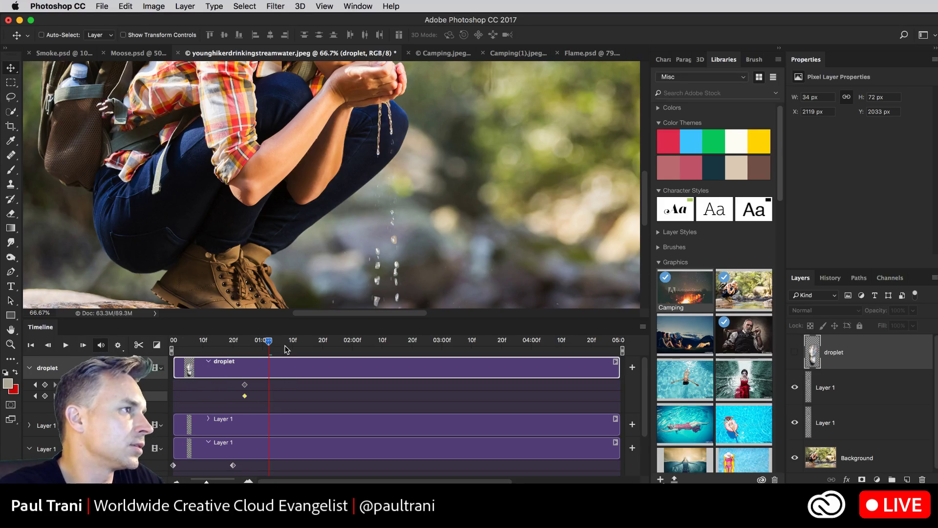
{"action": "left_click_drag", "start_coordinate": [622, 351], "coordinate": [355, 351]}
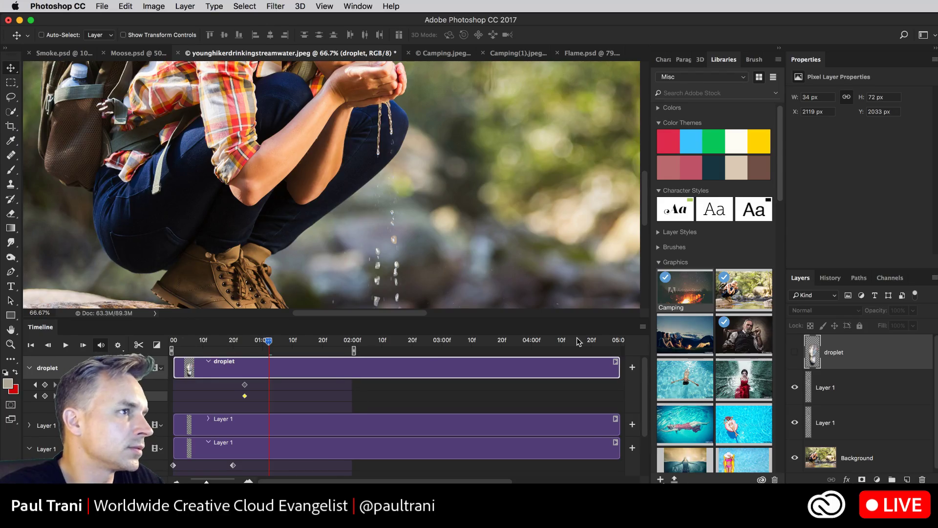
Review the timeline's Animation Panel Options for thumbnail size and timeline units, and keep them as they are
{"action": "left_click", "coordinate": [644, 327]}
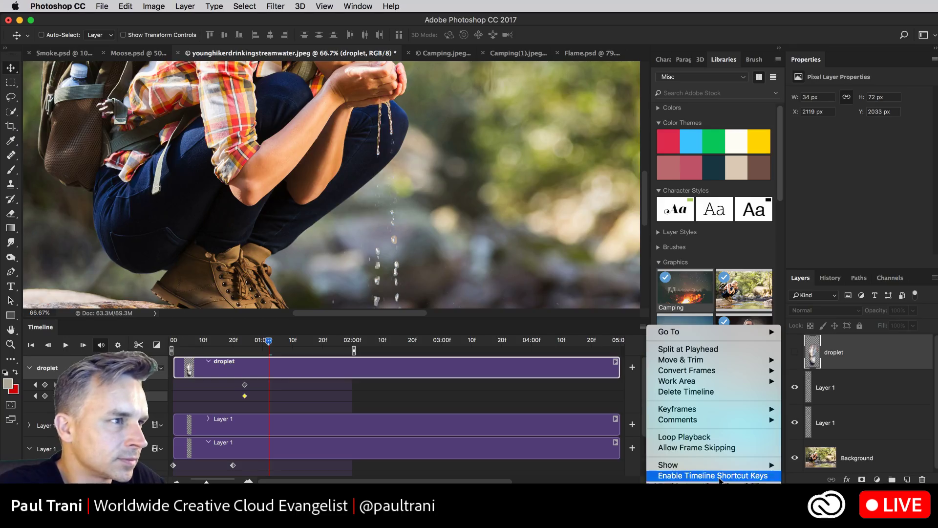
{"action": "mouse_move", "coordinate": [719, 465]}
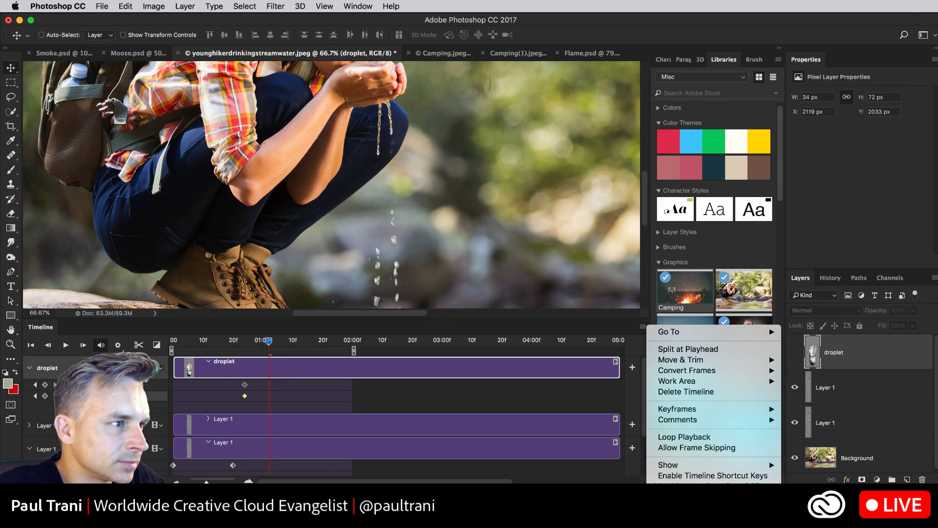
{"action": "left_click", "coordinate": [684, 486]}
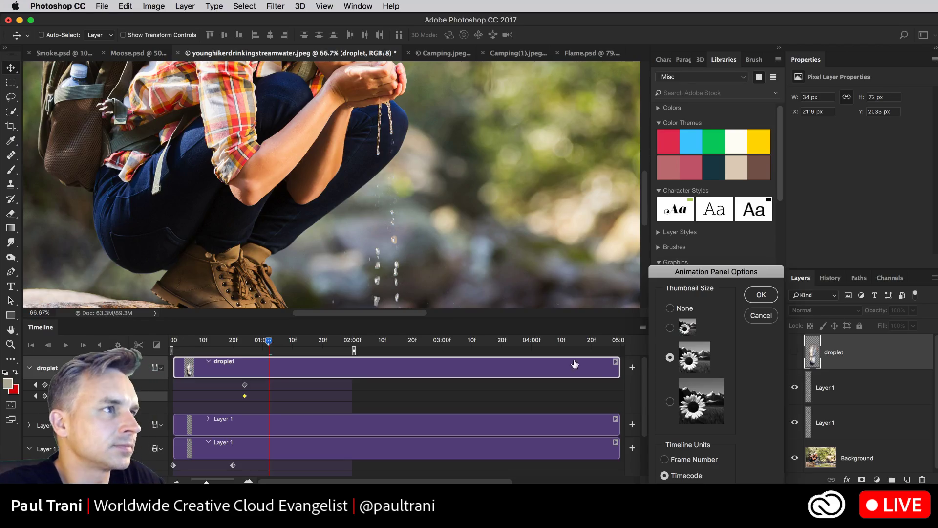
{"action": "left_click", "coordinate": [758, 295]}
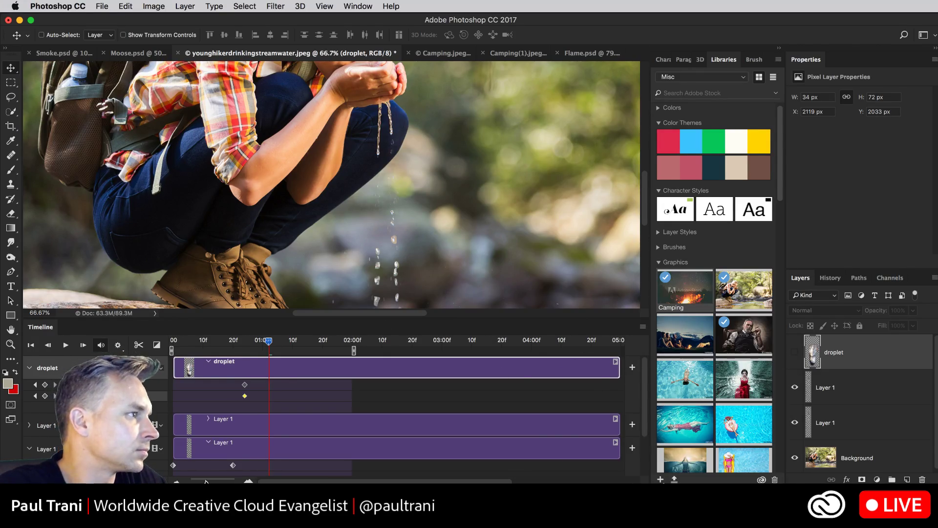
Start the droplet clip at about 01:05 and keyframe the droplet at X 2133 px, Y 1215 px at about 01:08
{"action": "left_click_drag", "start_coordinate": [205, 481], "coordinate": [209, 482]}
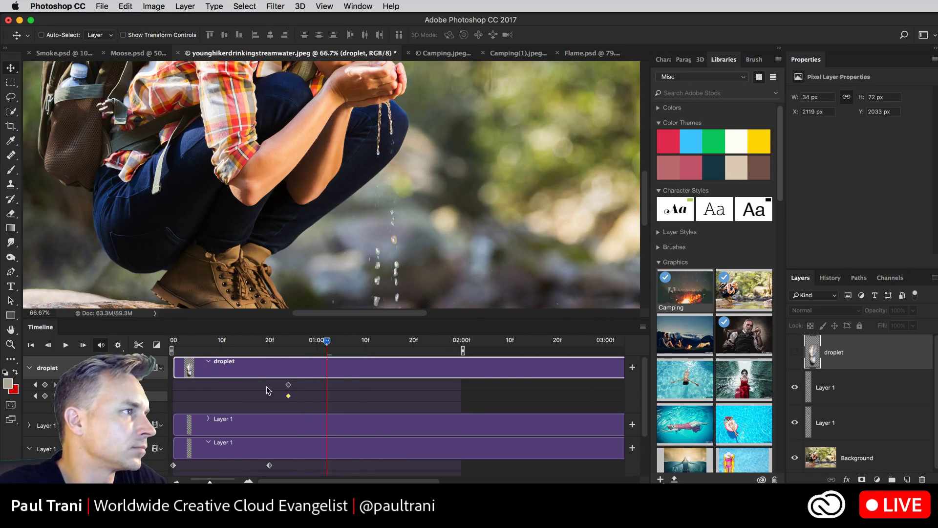
{"action": "left_click_drag", "start_coordinate": [250, 367], "coordinate": [415, 365]}
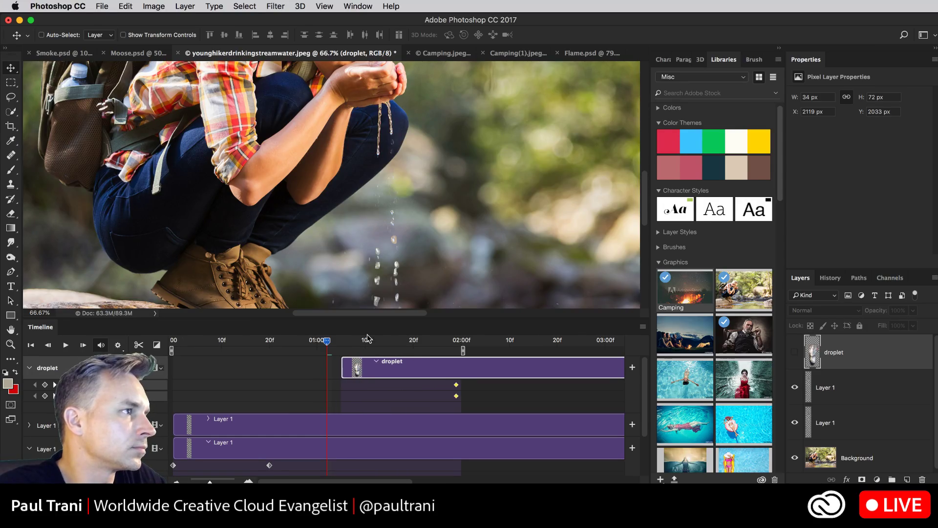
{"action": "left_click", "coordinate": [357, 344]}
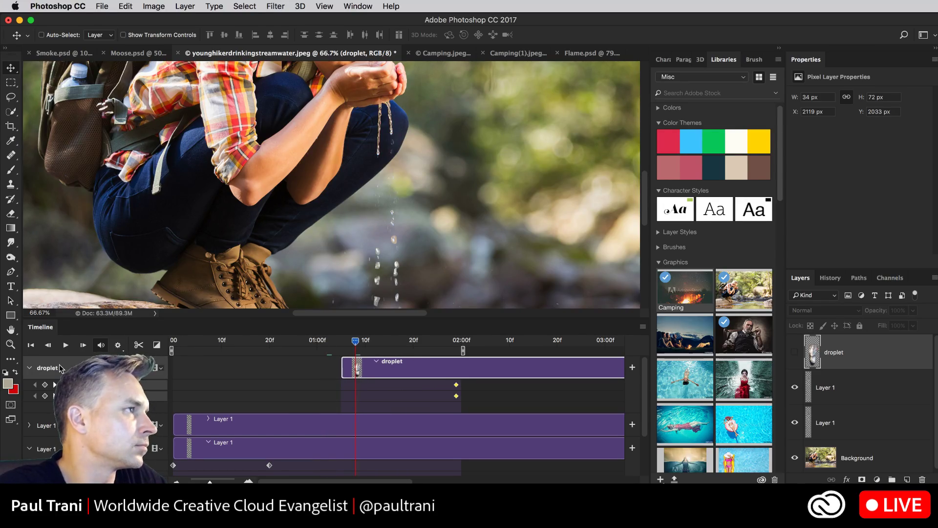
{"action": "key", "text": "super"}
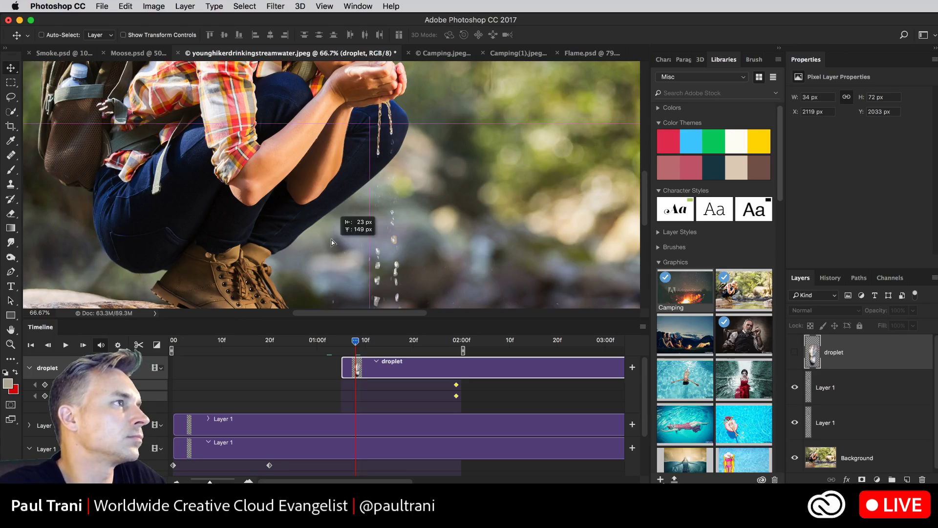
{"action": "left_click_drag", "start_coordinate": [332, 242], "coordinate": [382, 206]}
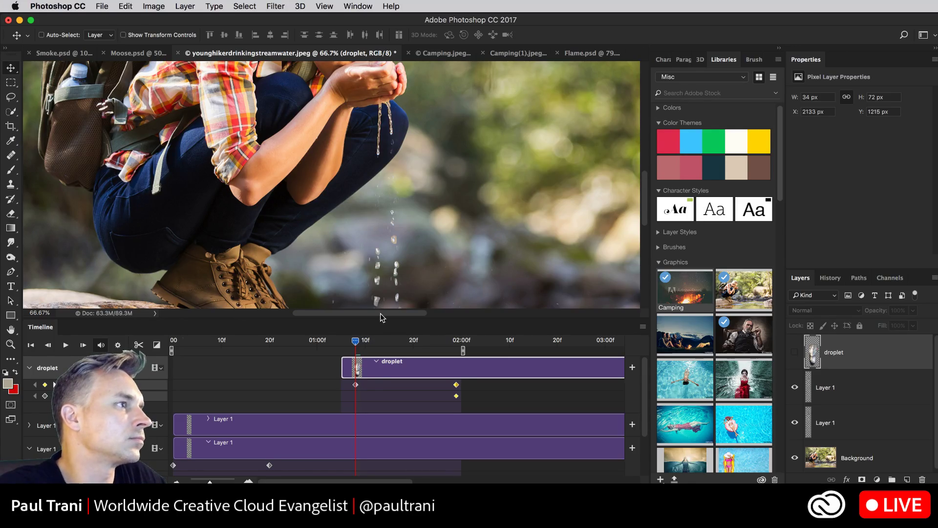
Scrub through the droplet clip and delete its opacity keyframe just before 02:00
{"action": "left_click_drag", "start_coordinate": [382, 345], "coordinate": [432, 343]}
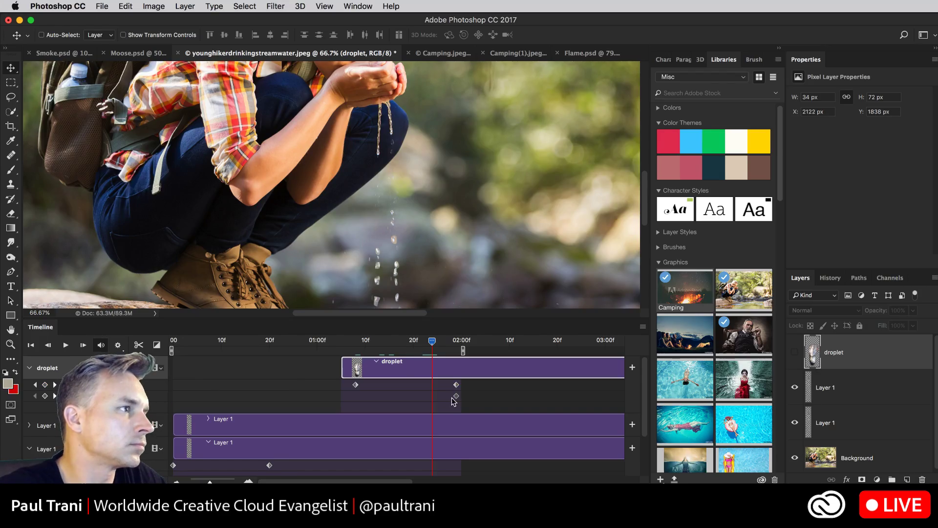
{"action": "left_click_drag", "start_coordinate": [455, 396], "coordinate": [460, 400]}
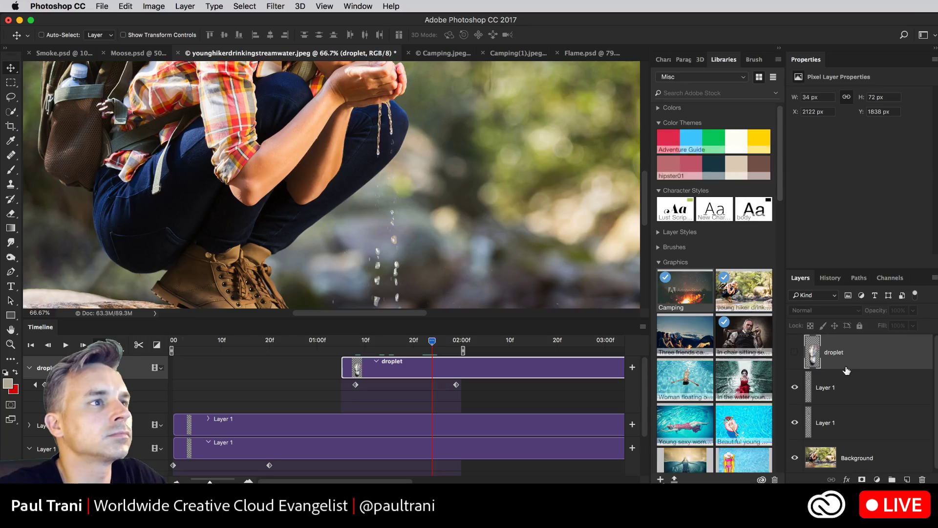
Collapse the droplet track, expand the upper Layer 1 track and shift its clip to start at about 01:09
{"action": "left_click", "coordinate": [854, 387]}
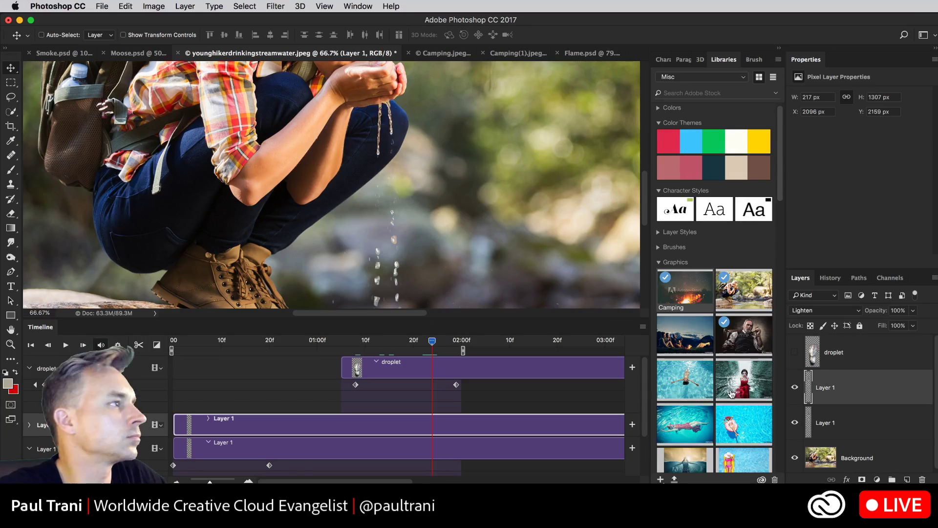
{"action": "left_click", "coordinate": [37, 375]}
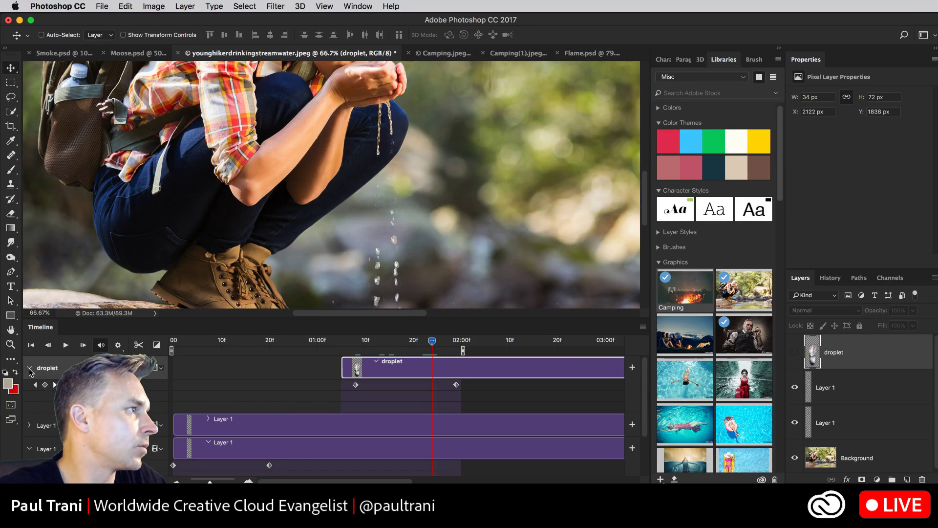
{"action": "left_click", "coordinate": [30, 369]}
{"action": "left_click", "coordinate": [39, 390]}
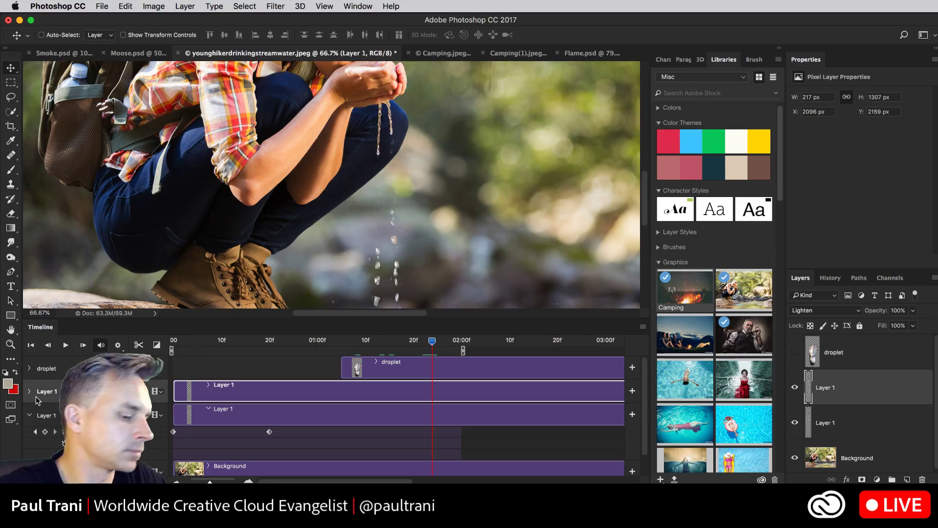
{"action": "key", "text": "p"}
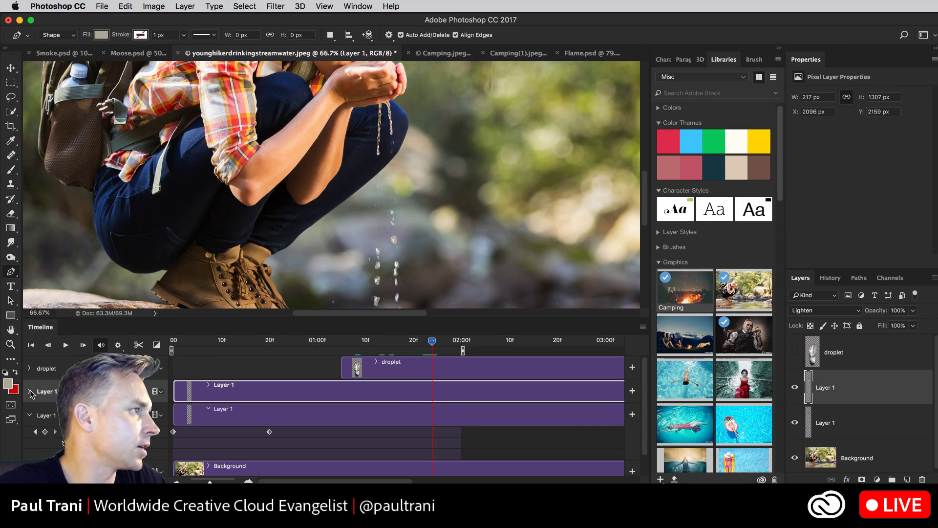
{"action": "left_click", "coordinate": [30, 391]}
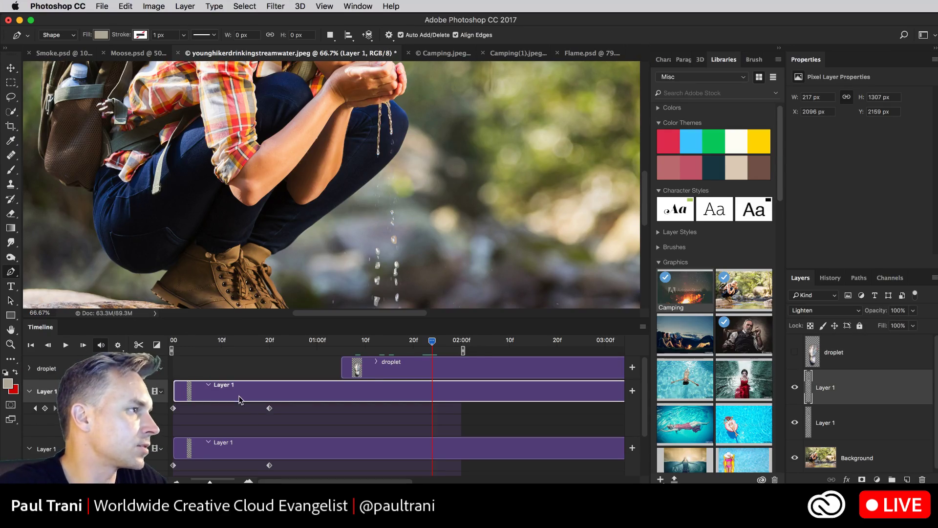
{"action": "left_click_drag", "start_coordinate": [348, 393], "coordinate": [440, 393]}
Enlarge the Timeline area to show all tracks and delete the droplet layer
{"action": "left_click_drag", "start_coordinate": [370, 329], "coordinate": [386, 330]}
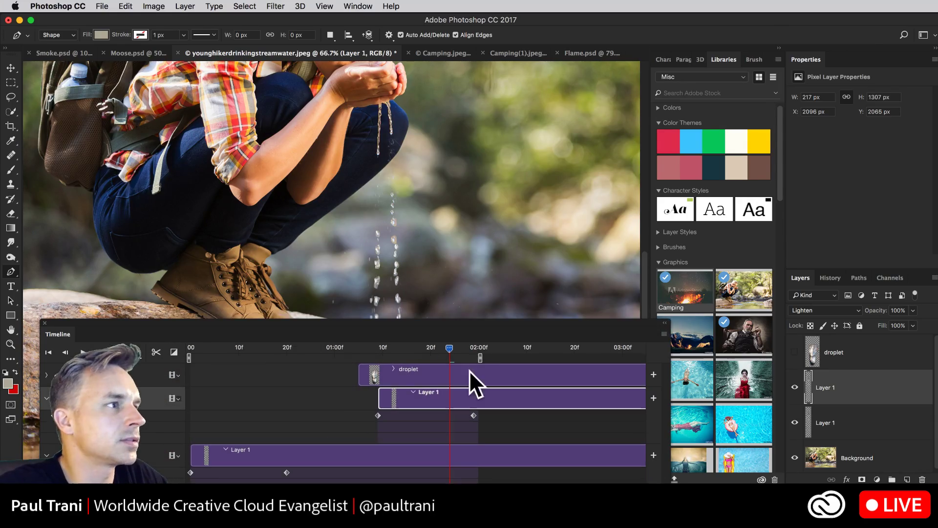
{"action": "left_click_drag", "start_coordinate": [386, 433], "coordinate": [407, 481]}
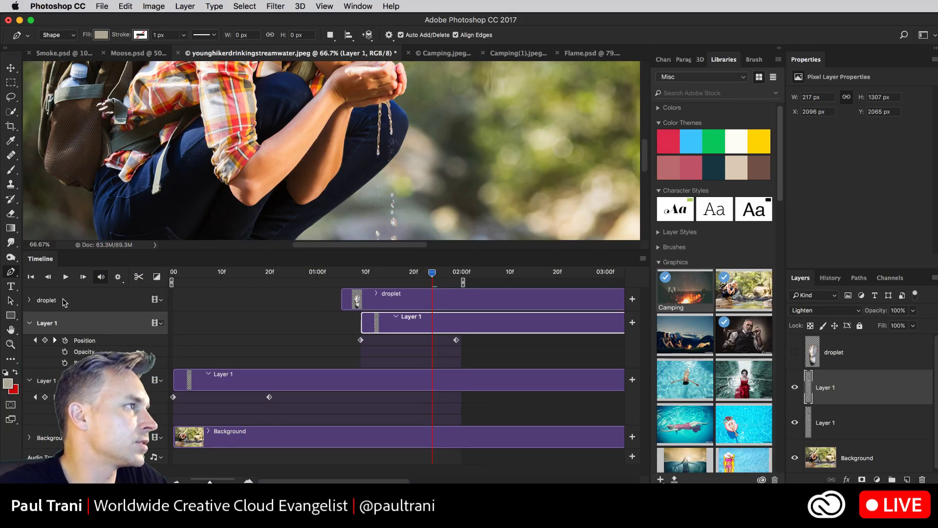
{"action": "key", "text": "super+z"}
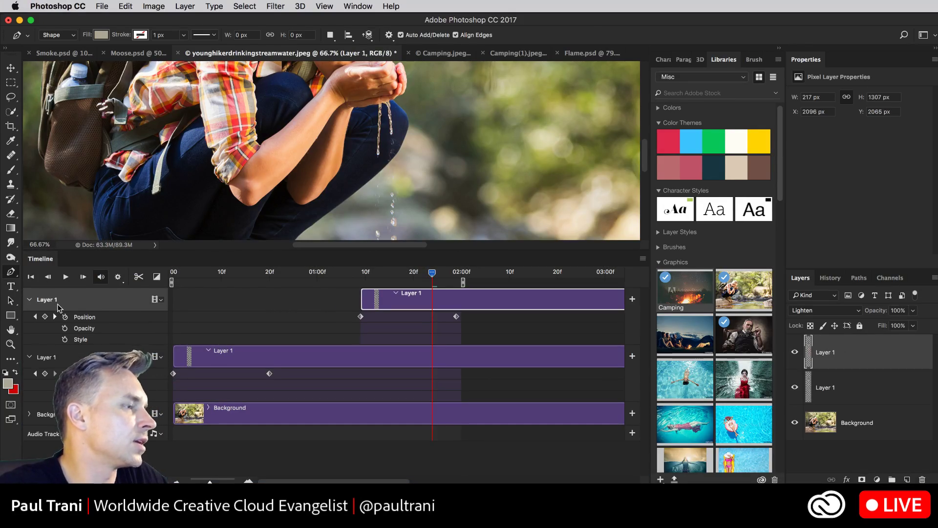
On the upper droplet layer, delete the ending Position keyframe and move the starting keyframe to just before 02:00
{"action": "left_click_drag", "start_coordinate": [359, 272], "coordinate": [457, 279]}
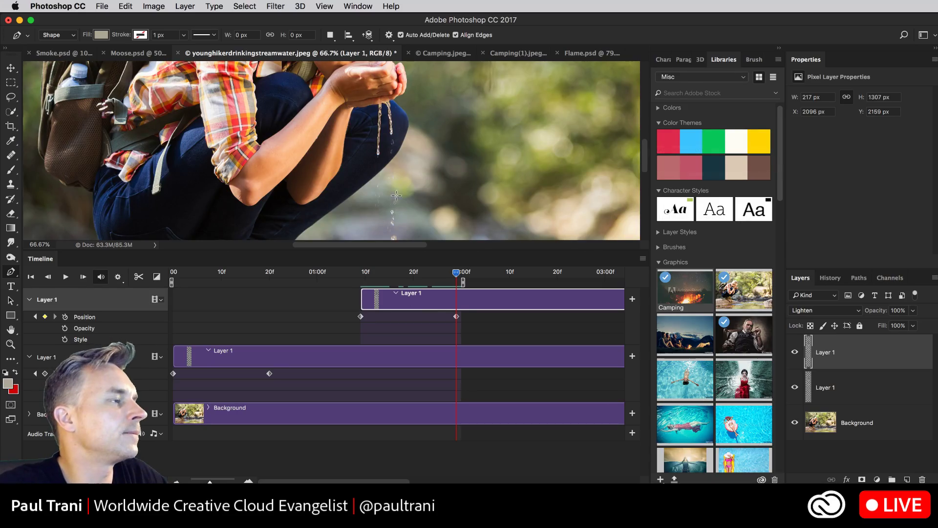
{"action": "scroll", "coordinate": [397, 195], "scroll_direction": "down", "scroll_amount": 5}
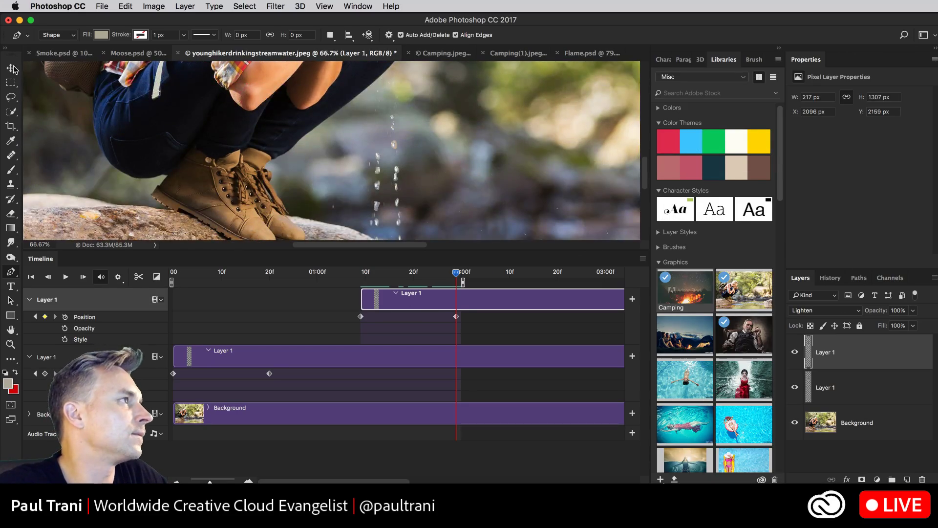
{"action": "left_click", "coordinate": [10, 68]}
{"action": "left_click_drag", "start_coordinate": [386, 272], "coordinate": [455, 282]}
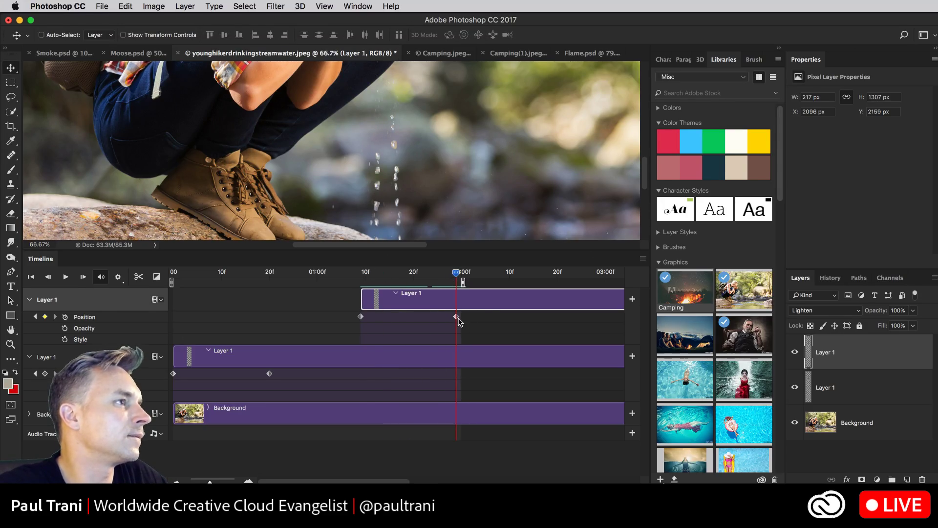
{"action": "key", "text": "Delete"}
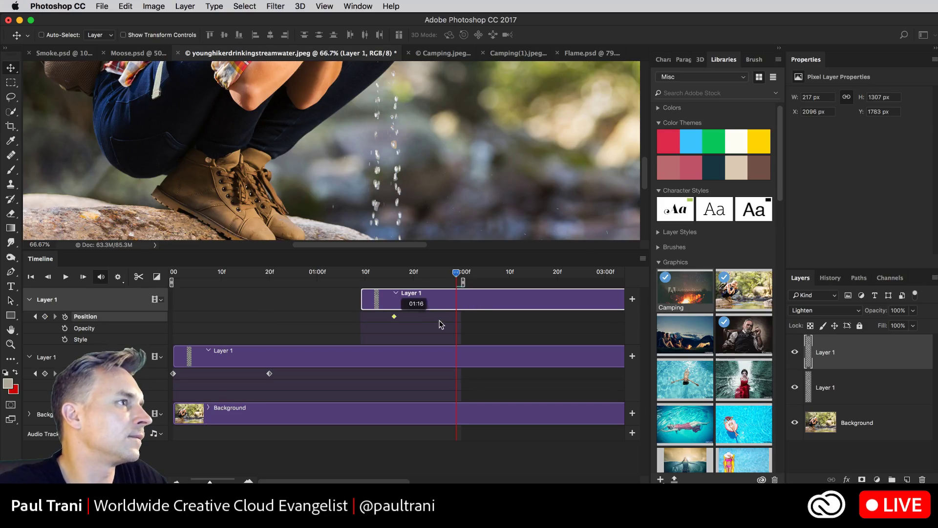
{"action": "left_click", "coordinate": [453, 318]}
{"action": "left_click", "coordinate": [398, 277]}
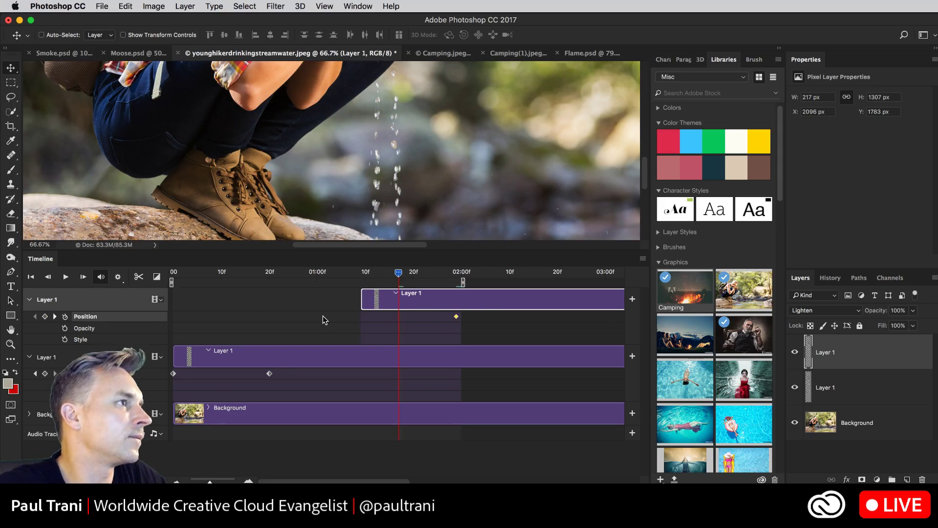
At 00:20, shift the droplets on both droplet layers with the Move tool so their Position is keyframed there
{"action": "left_click", "coordinate": [269, 277]}
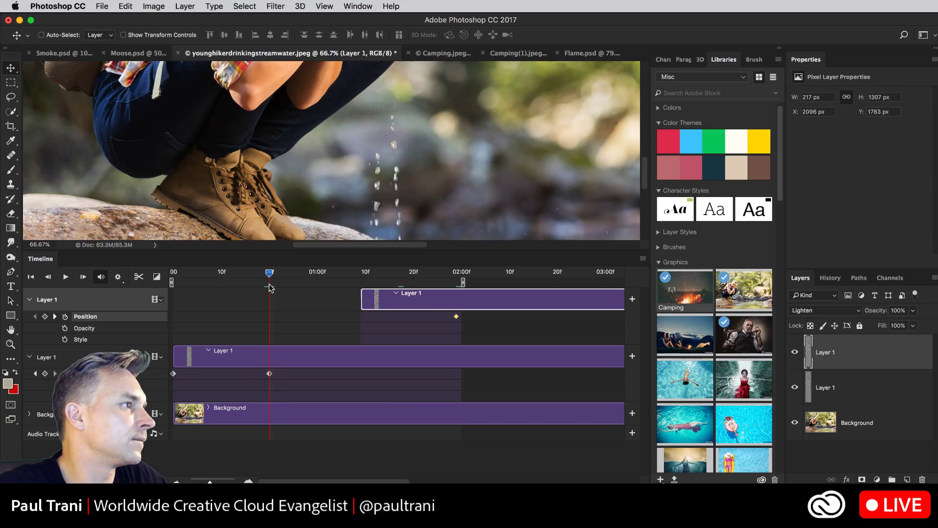
{"action": "left_click", "coordinate": [269, 373]}
{"action": "left_click", "coordinate": [270, 374]}
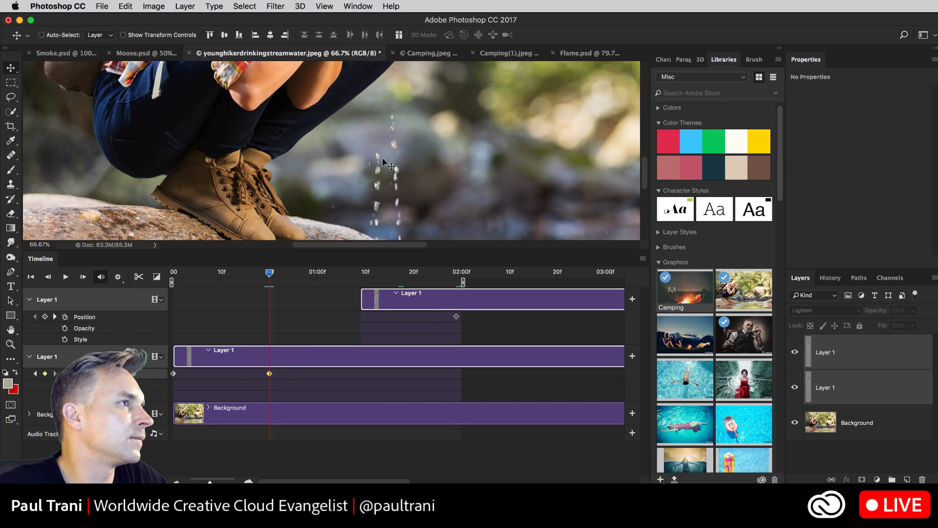
{"action": "mouse_move", "coordinate": [382, 158]}
{"action": "left_mouse_down"}
{"action": "mouse_move", "coordinate": [356, 142]}
{"action": "mouse_move", "coordinate": [360, 95]}
{"action": "mouse_move", "coordinate": [372, 164]}
{"action": "left_mouse_up"}
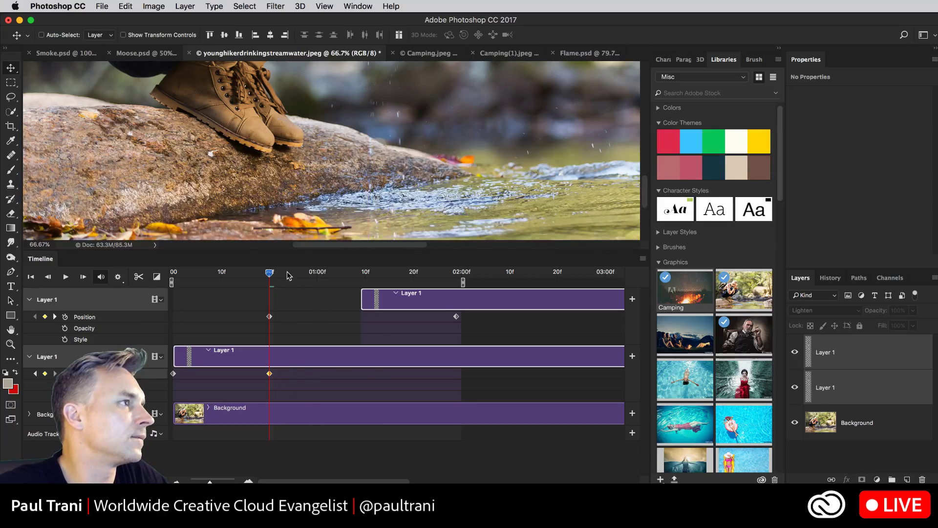
Scrub through the droplet animation and delete the upper droplet layer's Position keyframe at 00:20
{"action": "left_click_drag", "start_coordinate": [288, 276], "coordinate": [379, 273]}
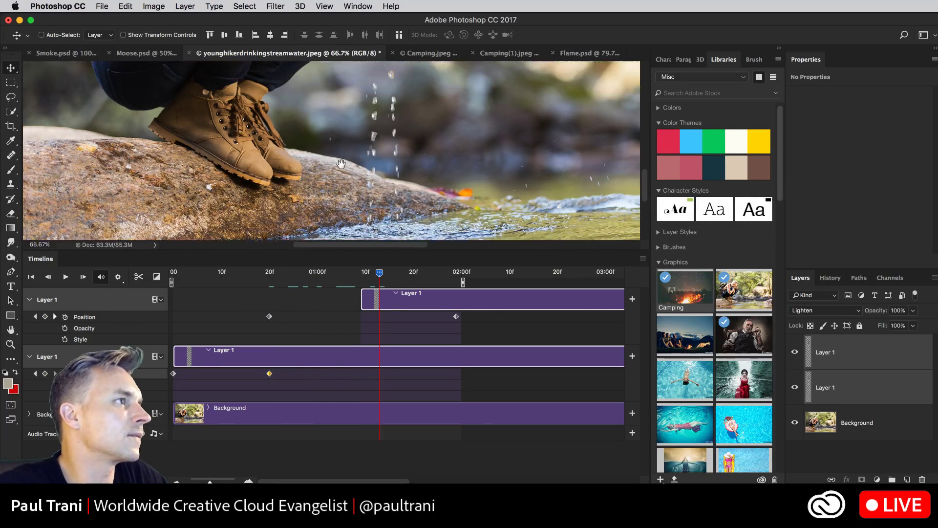
{"action": "left_click", "coordinate": [303, 274]}
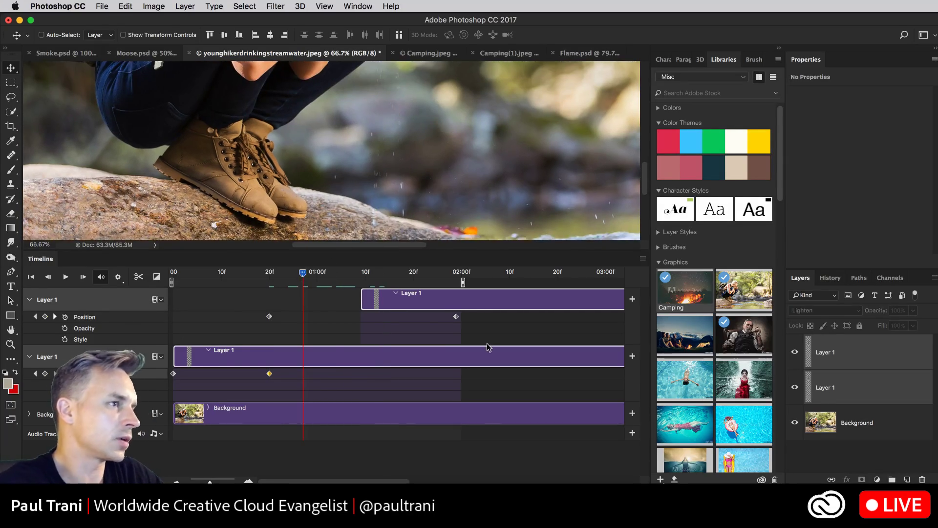
{"action": "left_click_drag", "start_coordinate": [349, 273], "coordinate": [360, 272]}
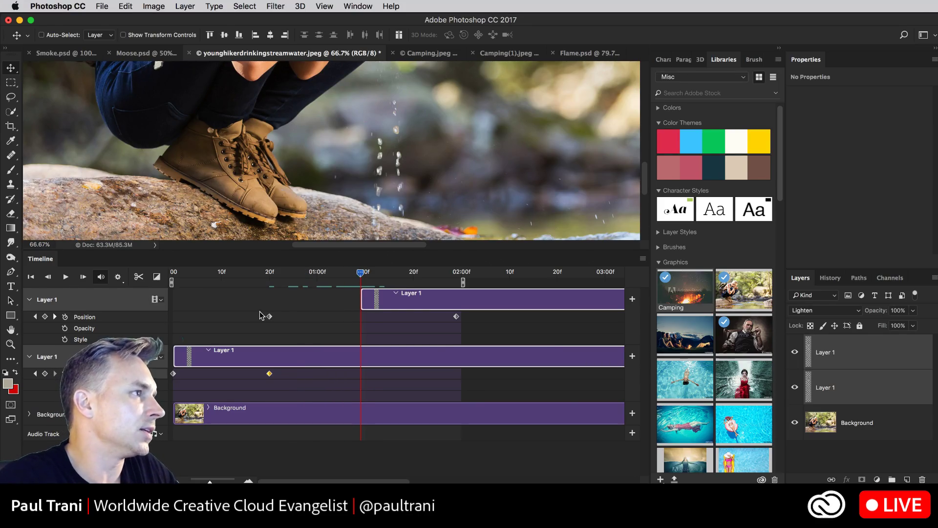
{"action": "left_click", "coordinate": [269, 316]}
{"action": "key", "text": "Delete"}
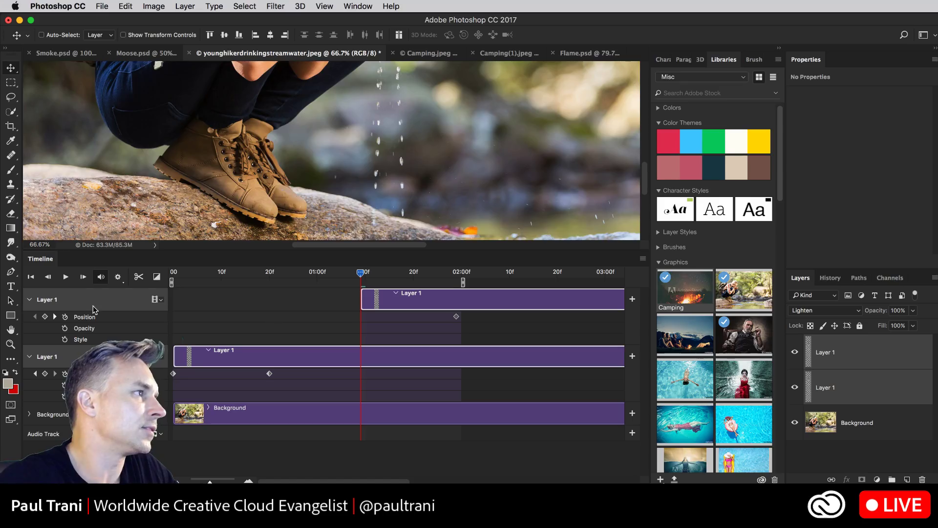
At about 01:09, move the droplets on both selected layers straight up to the hiker's hands to keyframe their Position
{"action": "scroll", "coordinate": [324, 136], "scroll_direction": "up", "scroll_amount": 5}
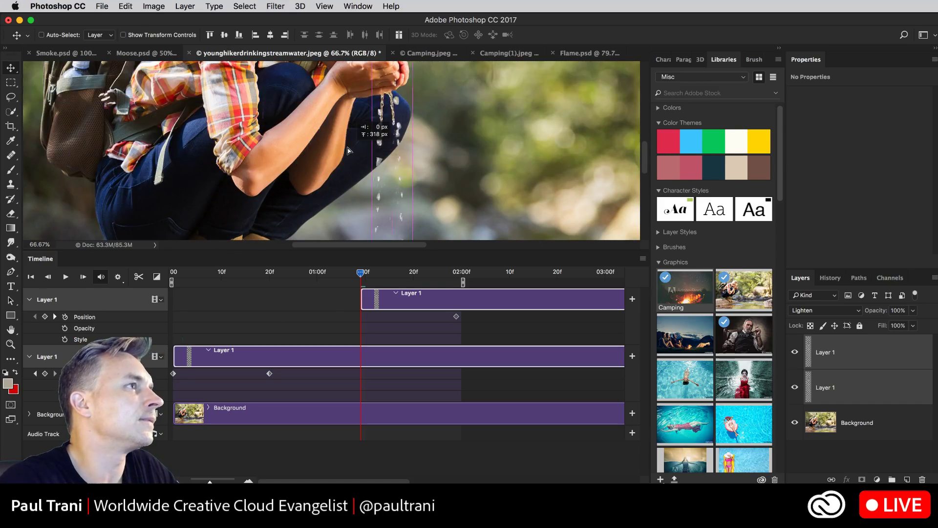
{"action": "left_click_drag", "start_coordinate": [349, 150], "coordinate": [350, 147]}
{"action": "key", "text": "super+minus"}
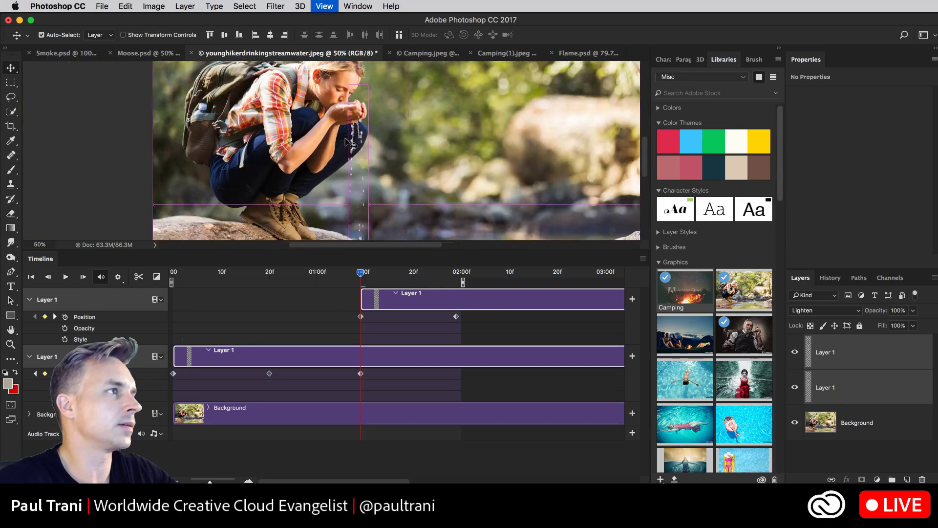
Play the droplet animation from the start of the timeline
{"action": "left_click", "coordinate": [173, 274]}
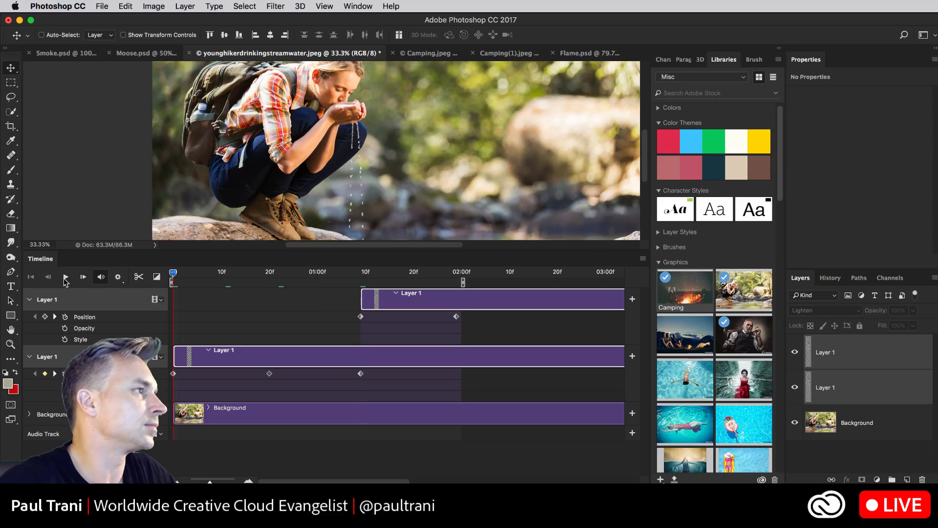
{"action": "left_click", "coordinate": [65, 279]}
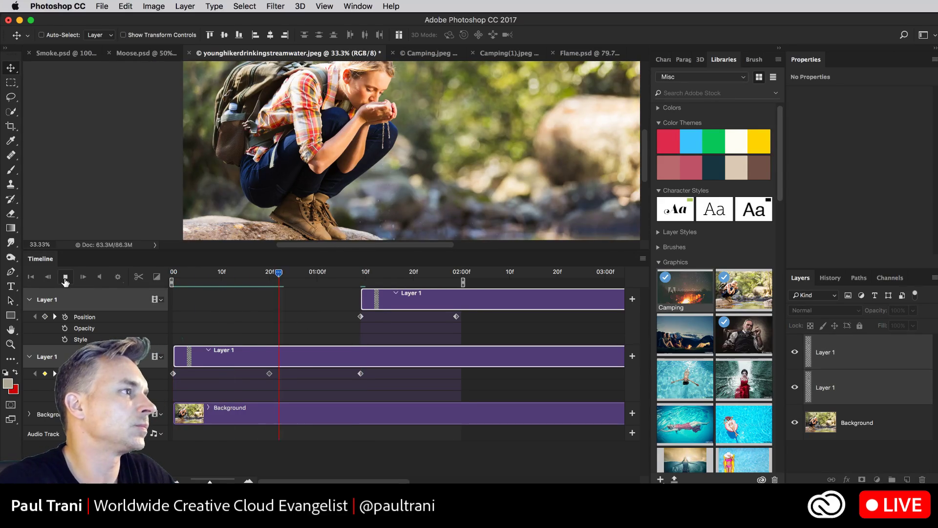
{"action": "left_click", "coordinate": [65, 277]}
{"action": "mouse_move", "coordinate": [402, 307]}
{"action": "left_mouse_down"}
{"action": "mouse_move", "coordinate": [386, 300]}
{"action": "mouse_move", "coordinate": [402, 303]}
{"action": "left_mouse_up"}
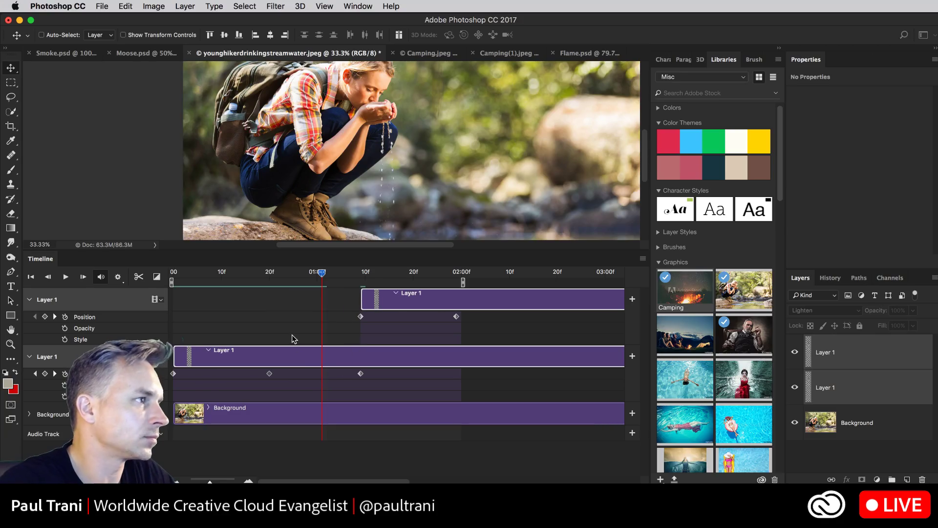
Delete the lower droplet layer's last Position keyframe at about 01:09
{"action": "left_click_drag", "start_coordinate": [318, 273], "coordinate": [355, 279]}
{"action": "left_click", "coordinate": [360, 373]}
{"action": "key", "text": "Delete"}
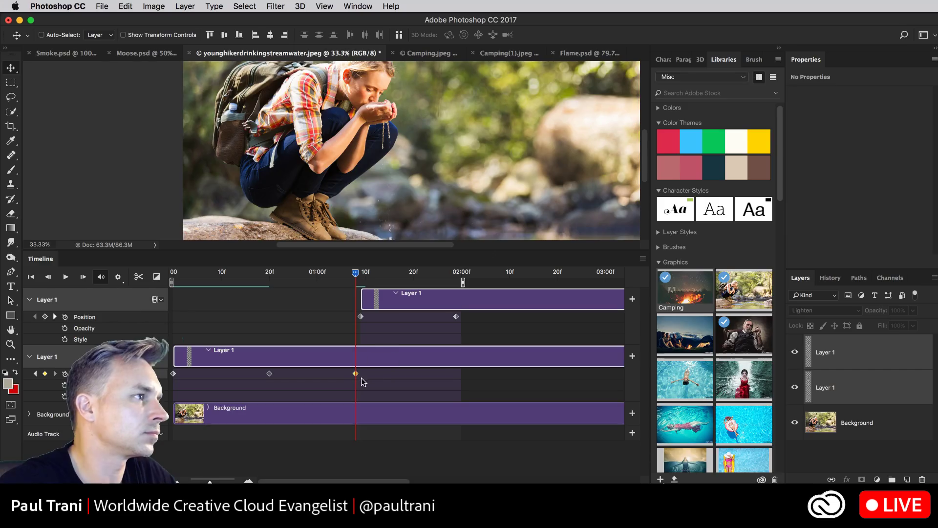
Trim the lower droplet layer's clip to end at its last Position keyframe, at about 00:20
{"action": "left_click", "coordinate": [572, 357]}
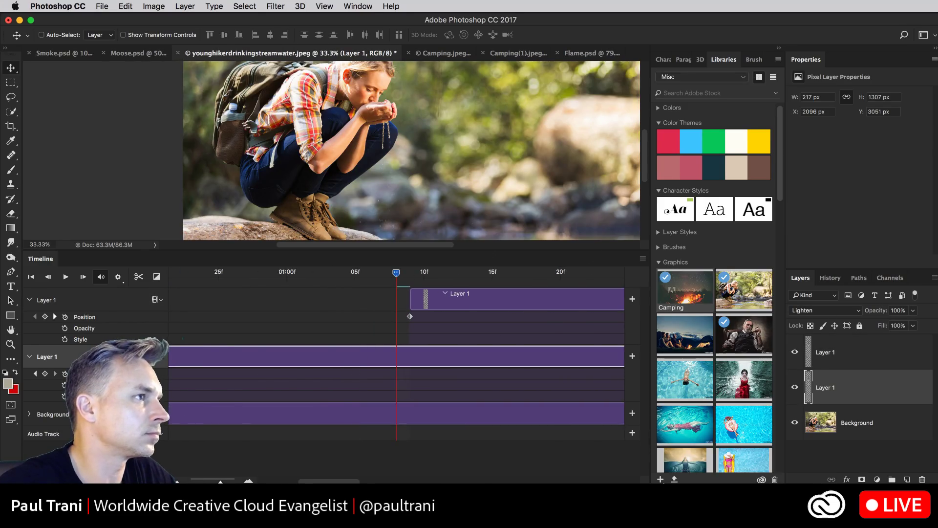
{"action": "scroll", "coordinate": [398, 352], "scroll_direction": "down", "scroll_amount": 2}
{"action": "scroll", "coordinate": [398, 352], "scroll_direction": "down", "scroll_amount": 2}
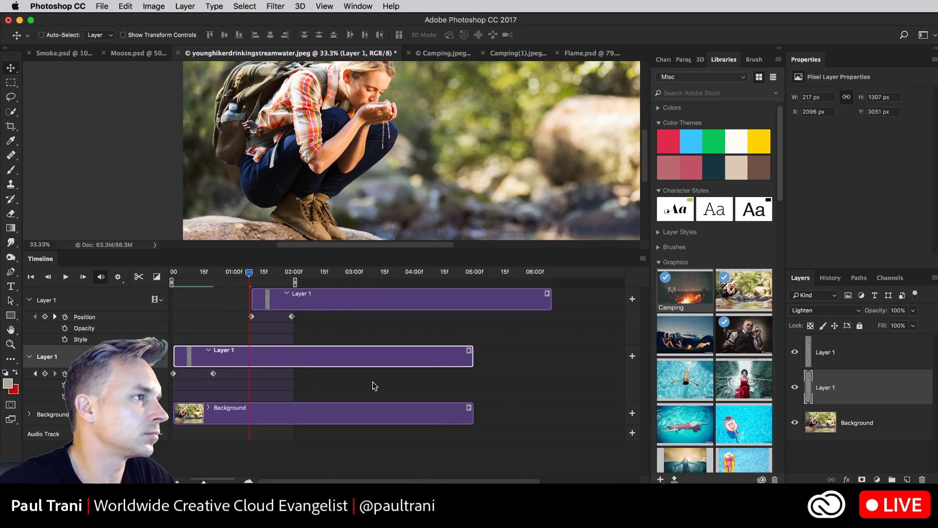
{"action": "left_click_drag", "start_coordinate": [473, 358], "coordinate": [212, 357]}
Shift the upper droplet clip to start at about 00:14 and trim it and the Background clip to about 01:13
{"action": "mouse_move", "coordinate": [282, 299]}
{"action": "left_mouse_down"}
{"action": "mouse_move", "coordinate": [229, 304]}
{"action": "mouse_move", "coordinate": [242, 275]}
{"action": "mouse_move", "coordinate": [239, 282]}
{"action": "left_mouse_up"}
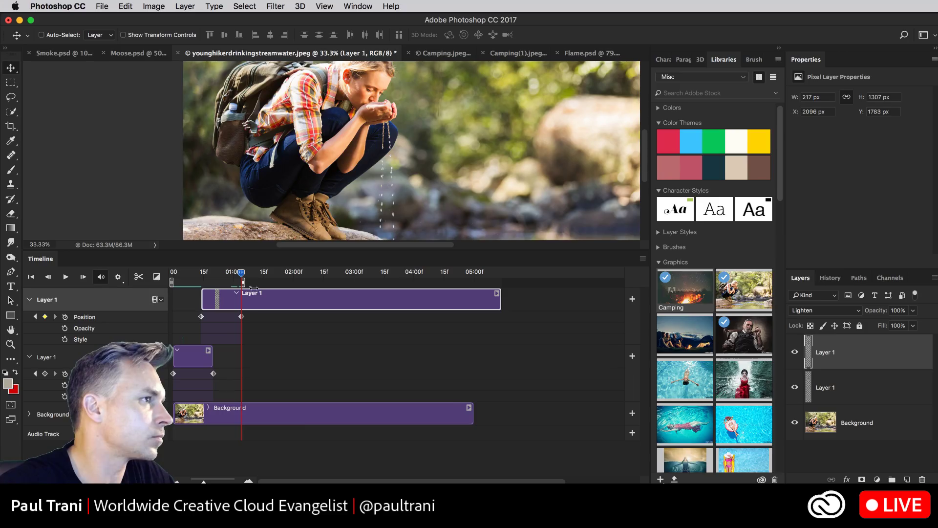
{"action": "left_click_drag", "start_coordinate": [502, 298], "coordinate": [258, 298]}
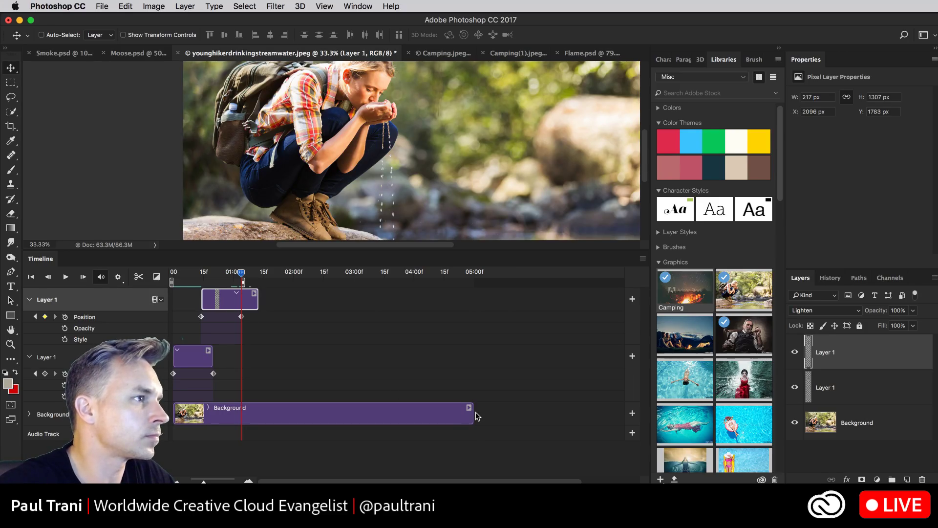
{"action": "left_click_drag", "start_coordinate": [472, 414], "coordinate": [258, 414]}
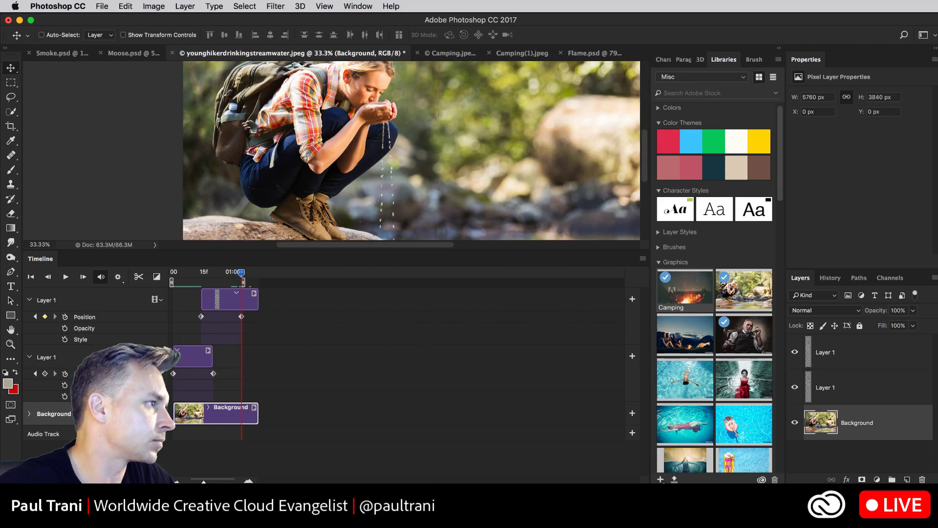
Return the playhead to the start of the timeline
{"action": "left_click", "coordinate": [252, 446]}
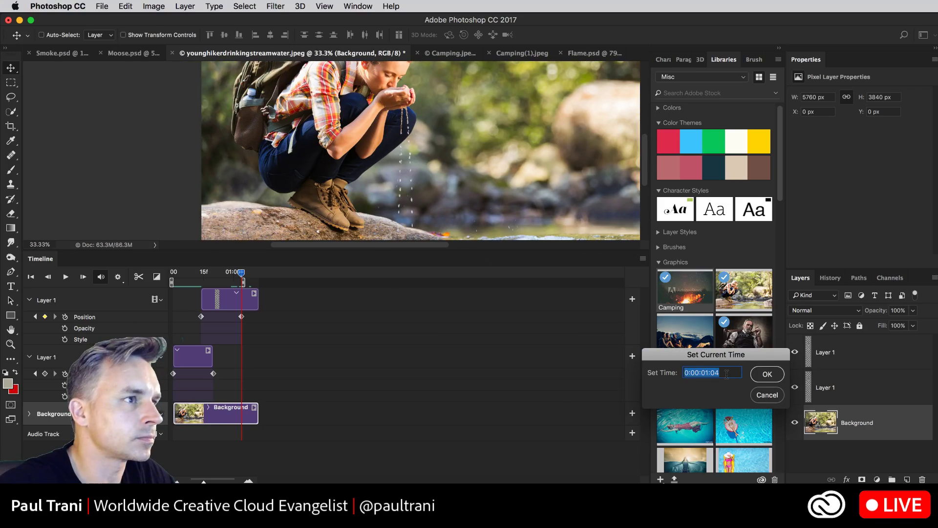
{"action": "left_click", "coordinate": [767, 373]}
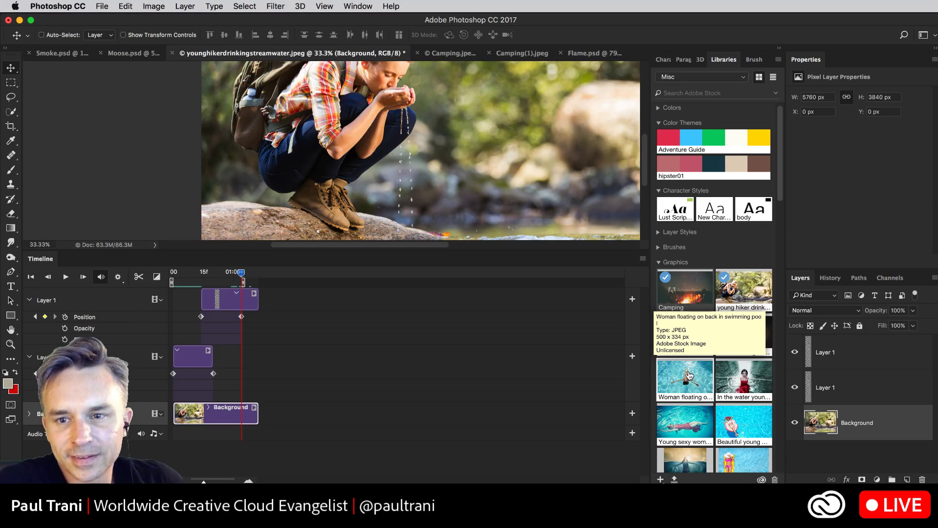
{"action": "key", "text": "shift+Left"}
{"action": "key", "text": "shift+Left"}
{"action": "key", "text": "shift+Left"}
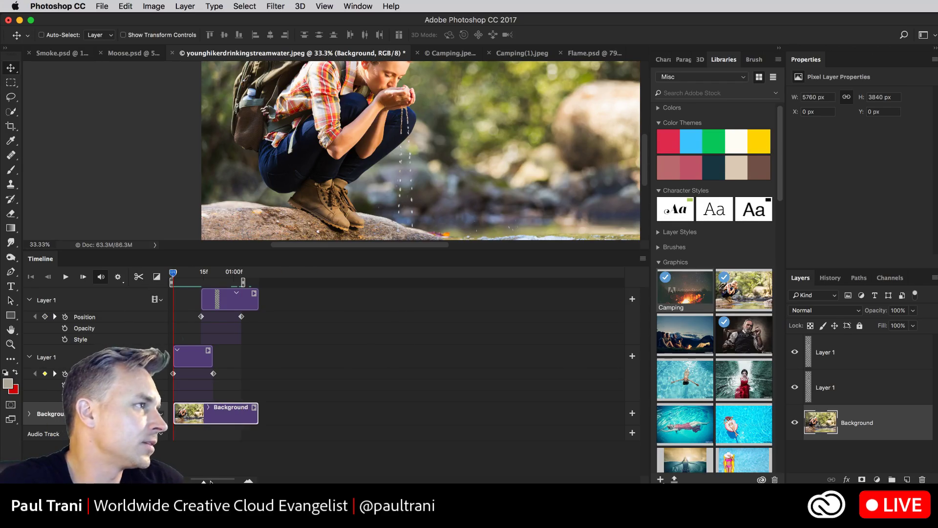
Shift the upper droplet clip earlier so it starts at about 00:09, overlapping the lower droplet clip
{"action": "left_click_drag", "start_coordinate": [203, 480], "coordinate": [216, 480]}
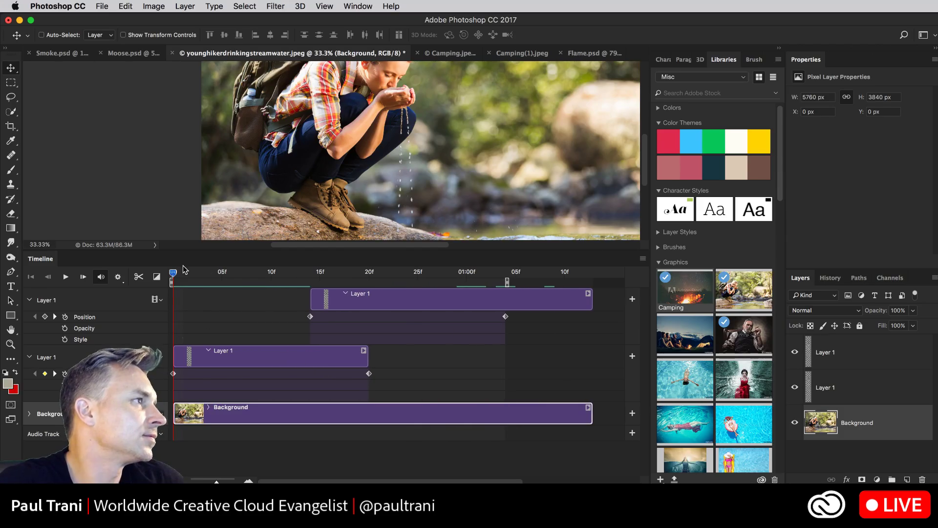
{"action": "left_click", "coordinate": [322, 277]}
{"action": "left_click", "coordinate": [252, 278]}
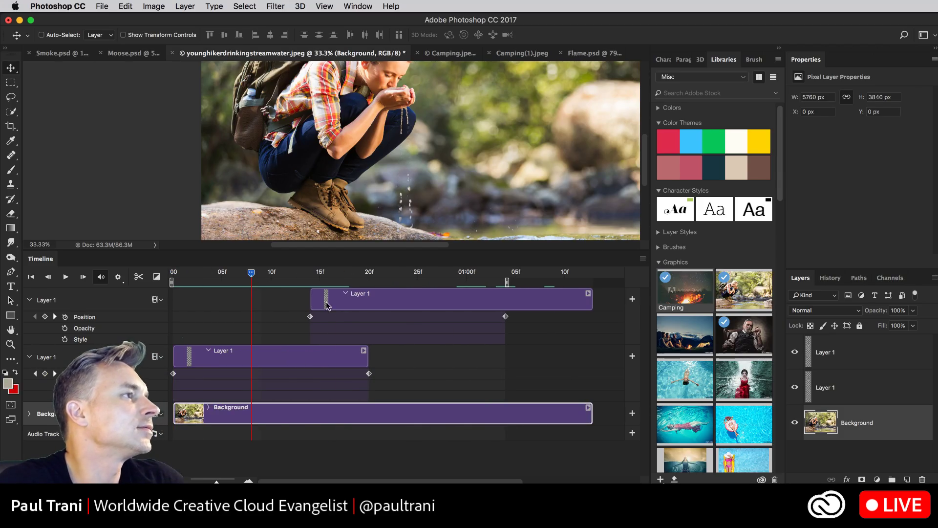
{"action": "left_click_drag", "start_coordinate": [354, 299], "coordinate": [305, 299]}
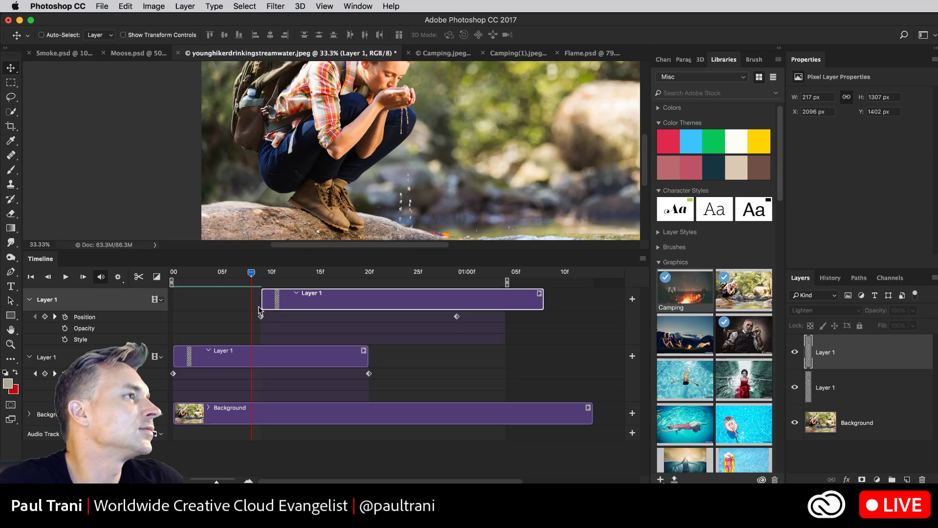
Keyframe a fade-in on the upper droplet layer, with Opacity 0% at 00:10 and 100% at about 00:16
{"action": "left_click_drag", "start_coordinate": [252, 273], "coordinate": [272, 273]}
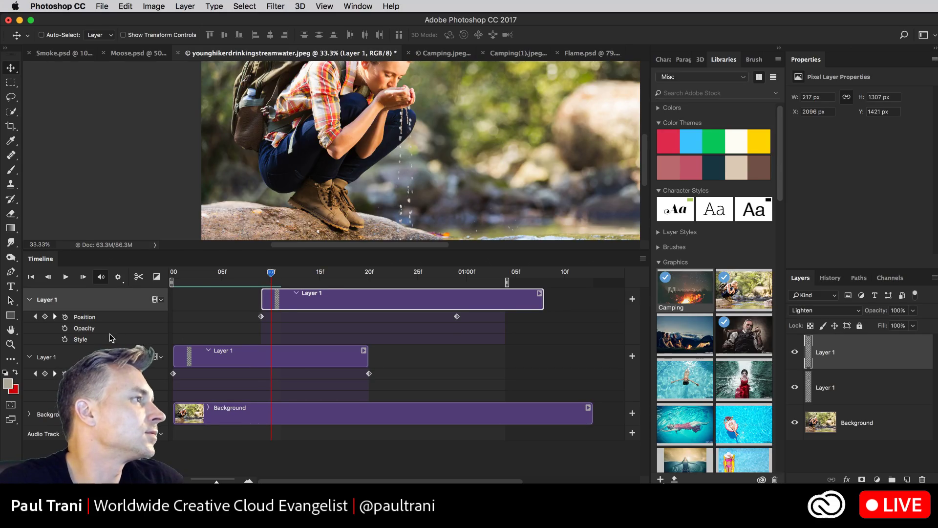
{"action": "left_click", "coordinate": [65, 328]}
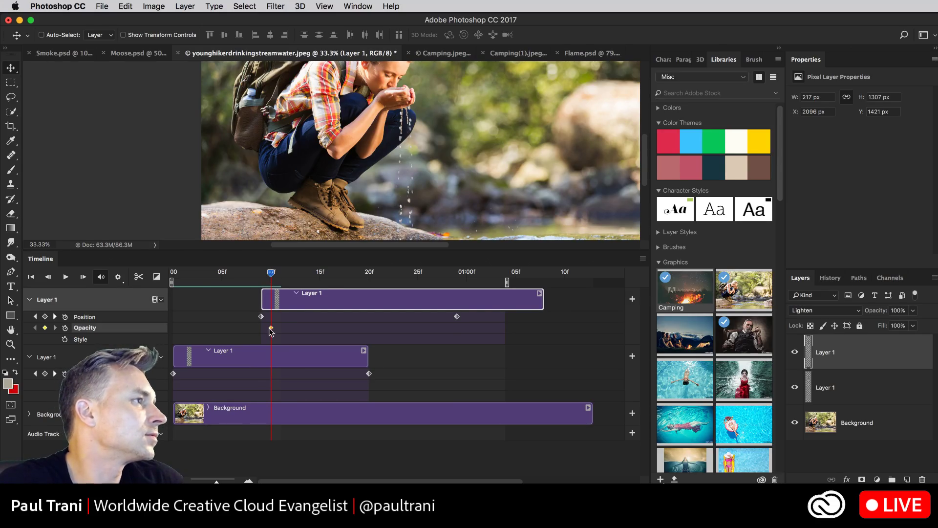
{"action": "left_click_drag", "start_coordinate": [271, 327], "coordinate": [330, 327]}
{"action": "left_click", "coordinate": [298, 328]}
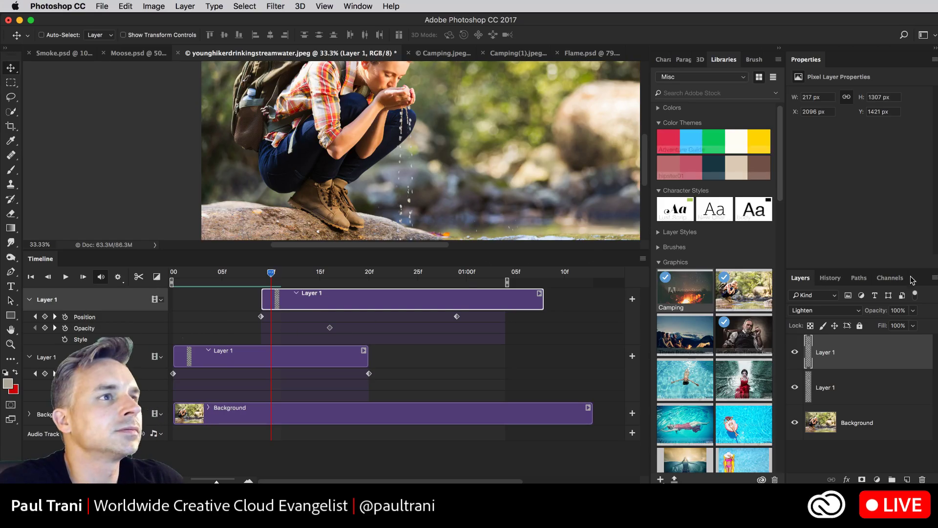
{"action": "left_click_drag", "start_coordinate": [854, 315], "coordinate": [803, 317]}
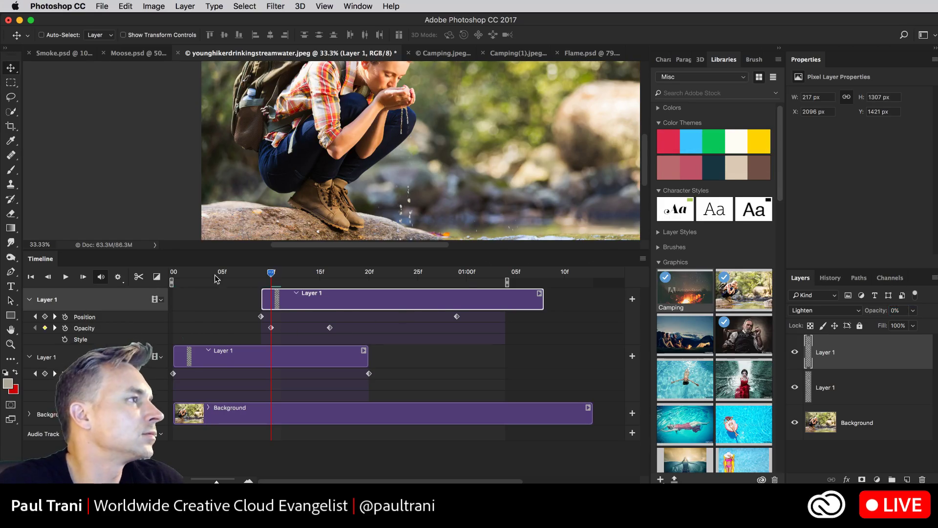
Scrub through the fade-in and move the upper droplet layer's ending Position keyframe to 00:22
{"action": "left_click", "coordinate": [172, 282]}
{"action": "left_click_drag", "start_coordinate": [172, 282], "coordinate": [388, 282]}
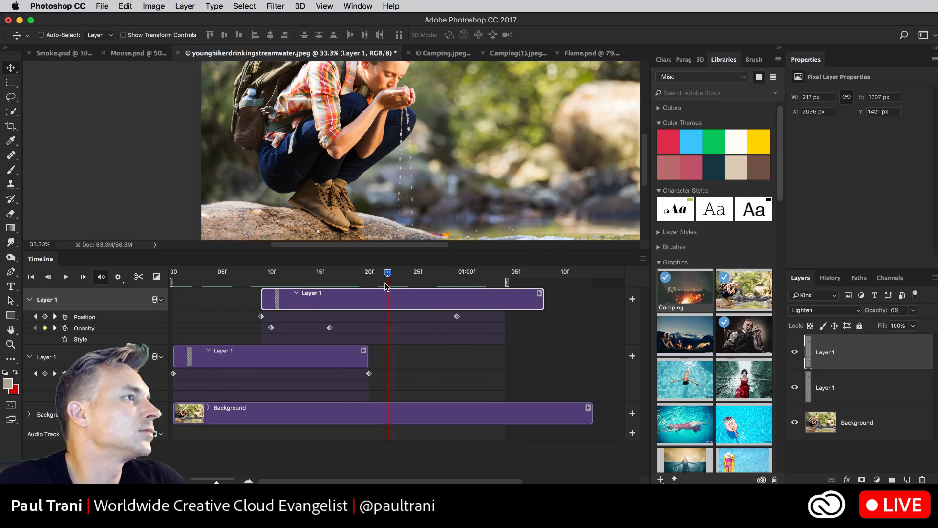
{"action": "left_click_drag", "start_coordinate": [456, 317], "coordinate": [389, 317]}
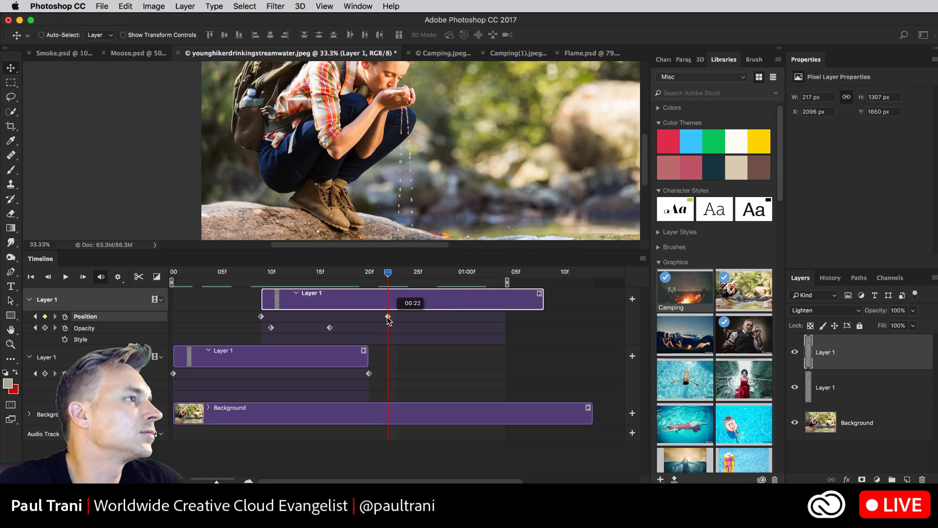
Shorten the timeline's work area to end at 00:22 and play the droplet loop from the first frame
{"action": "left_click_drag", "start_coordinate": [507, 283], "coordinate": [390, 283]}
{"action": "key", "text": "Home"}
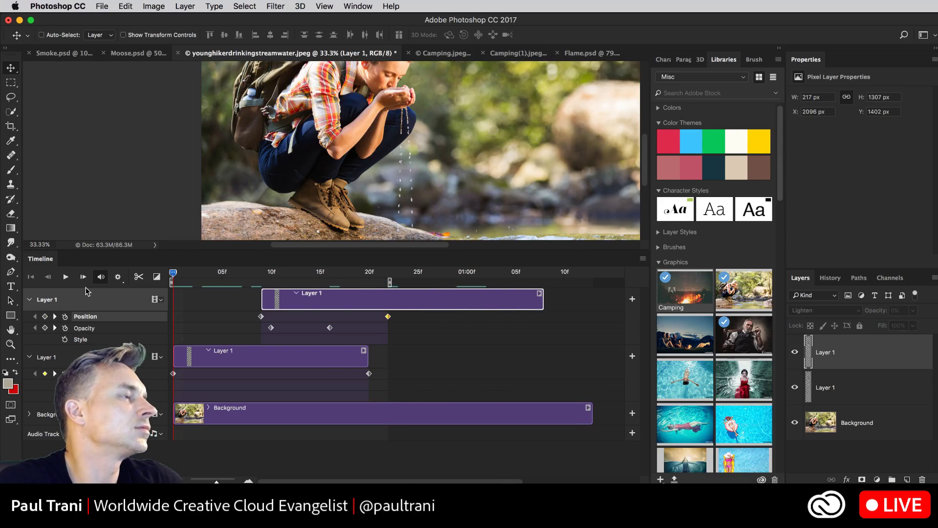
{"action": "left_click", "coordinate": [66, 277]}
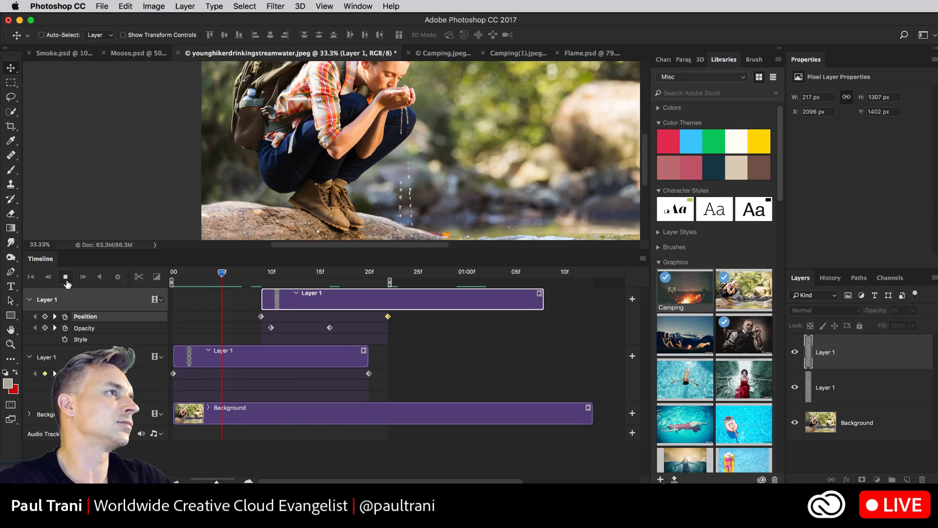
{"action": "left_click", "coordinate": [66, 277]}
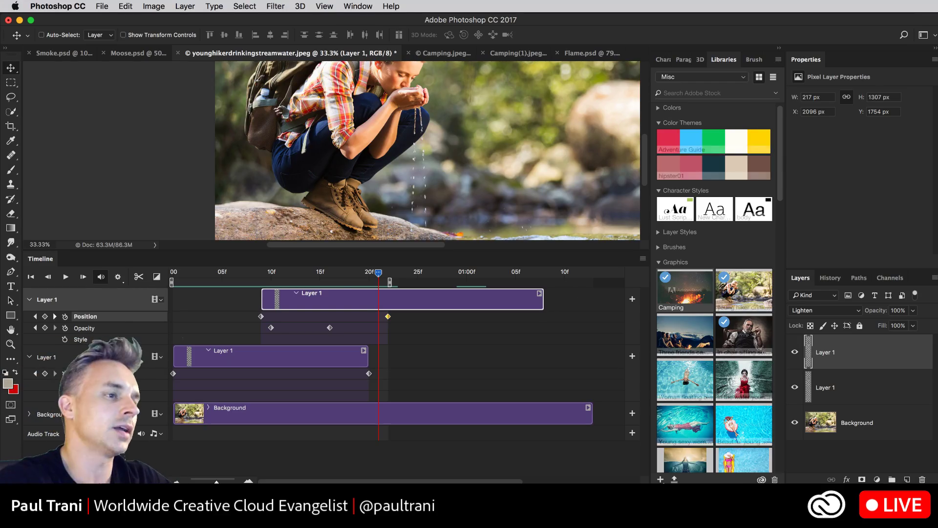
Switch to Finder and check the file information of Smoke.gif, including its size
{"action": "key", "text": "super+Tab"}
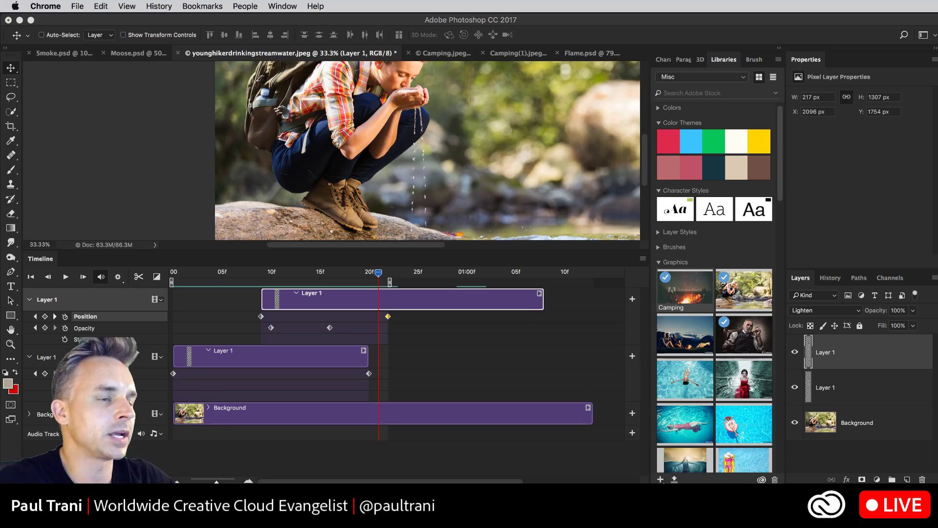
{"action": "key", "text": "super+m"}
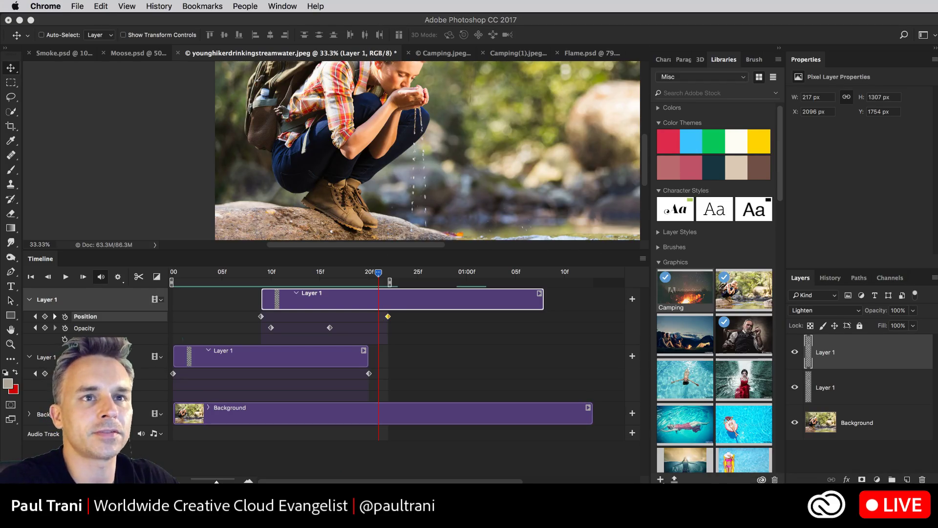
{"action": "key", "text": "super+Tab"}
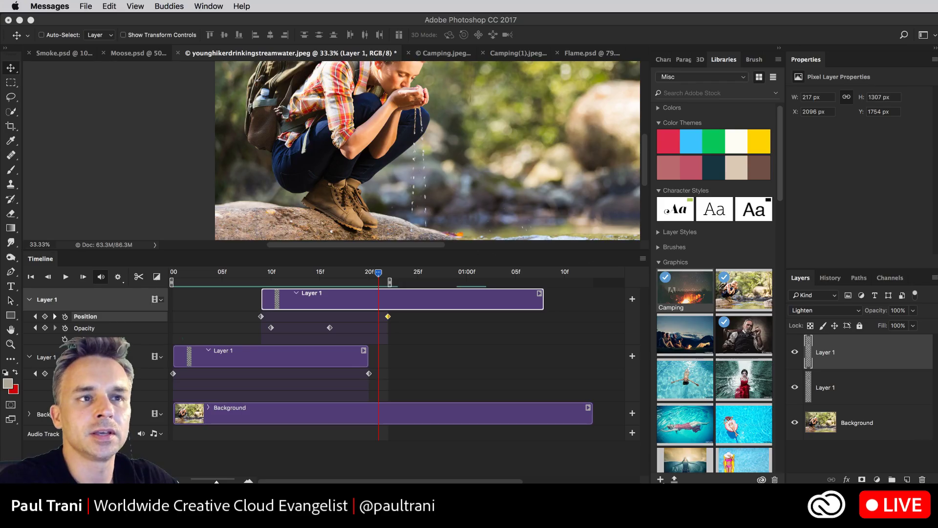
{"action": "key", "text": "super+Tab"}
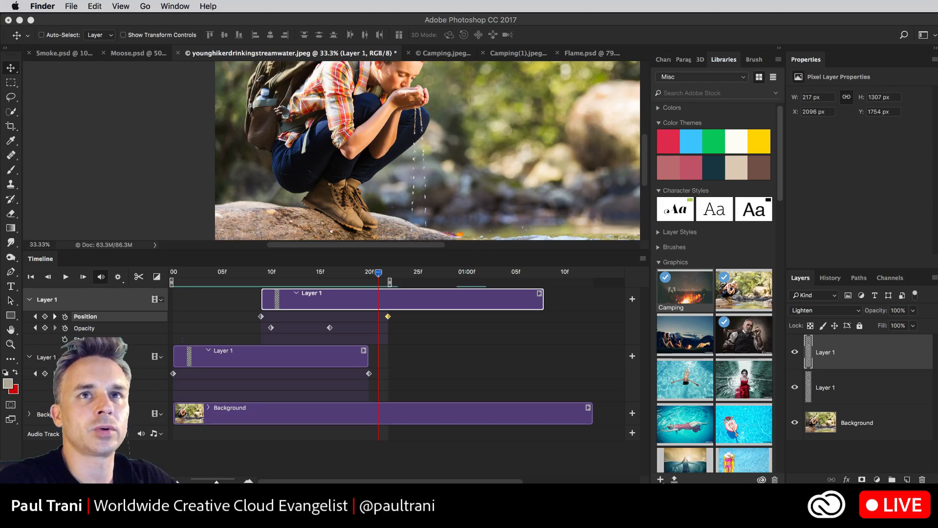
{"action": "key", "text": "super+i"}
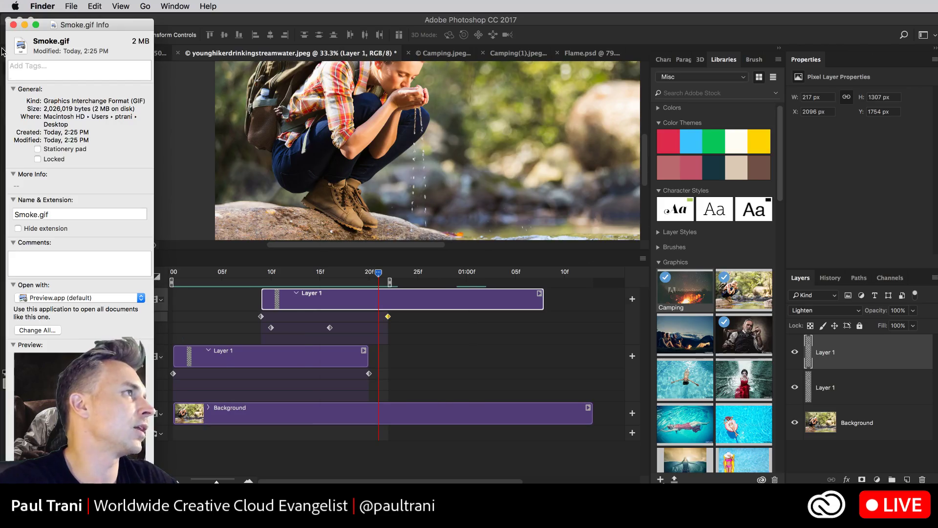
{"action": "left_click", "coordinate": [13, 24]}
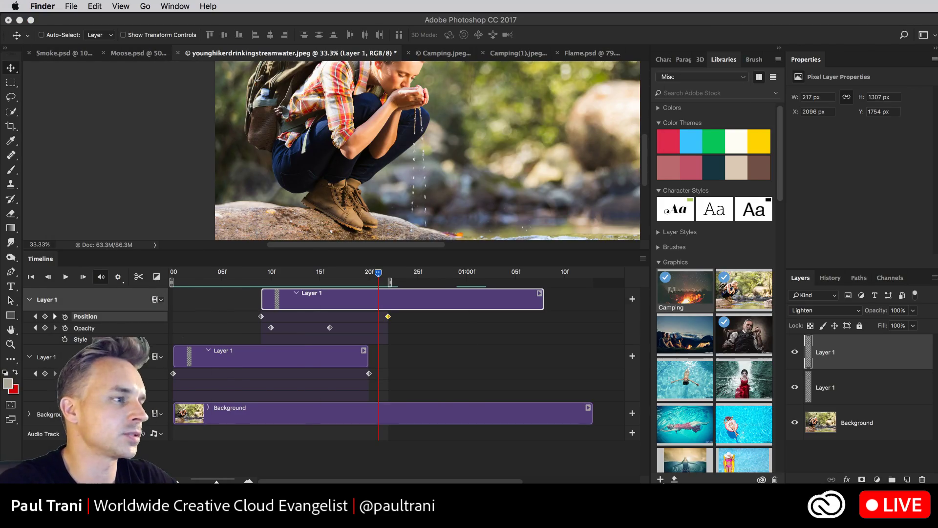
Switch to Chrome and start composing a new tweet on the Twitter home page
{"action": "key", "text": "super+Tab"}
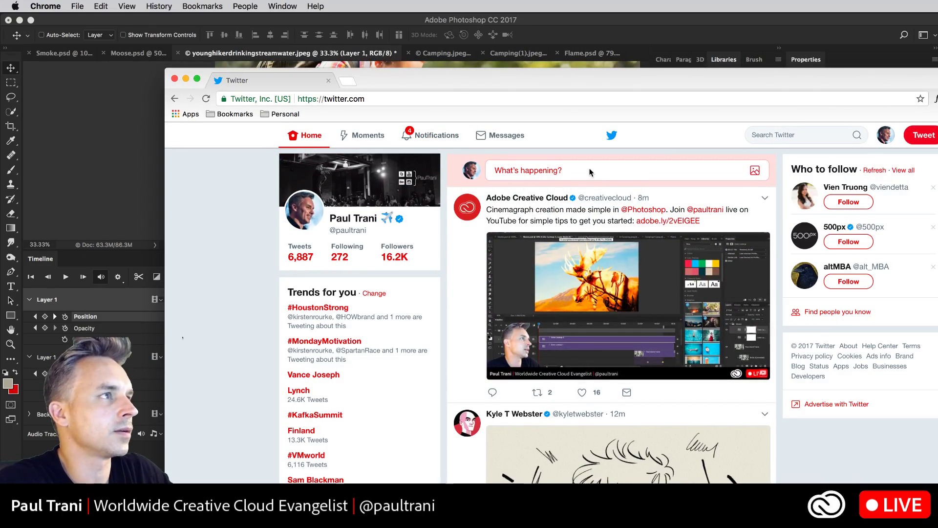
{"action": "left_click", "coordinate": [593, 170]}
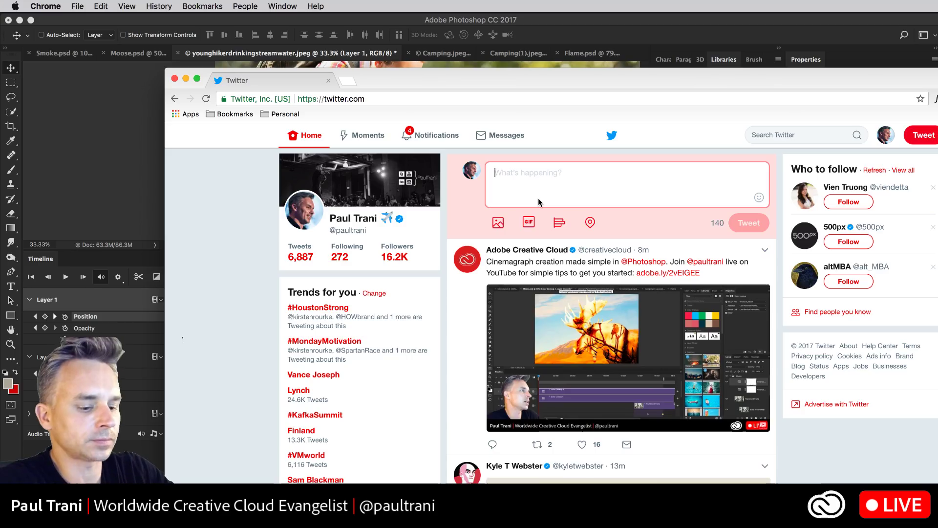
{"action": "type", "text": "Animated "}
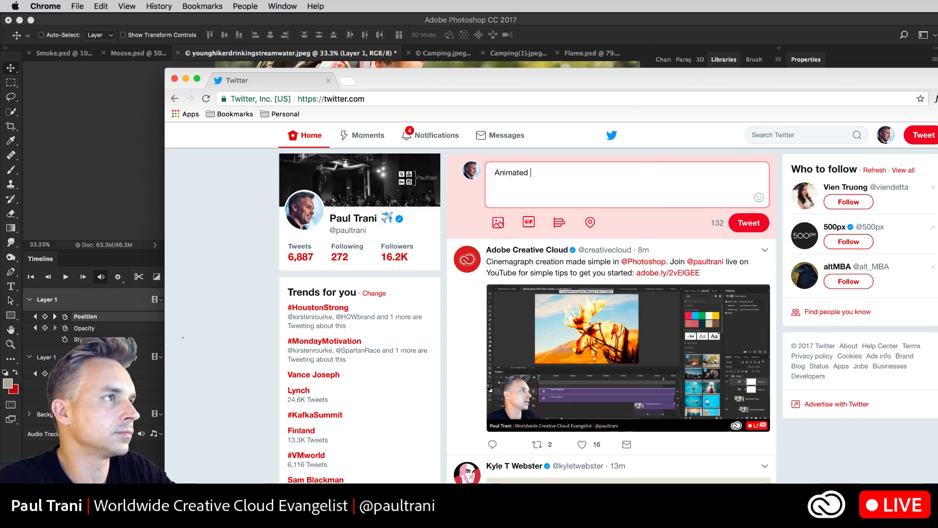
{"action": "type", "text": "gi"}
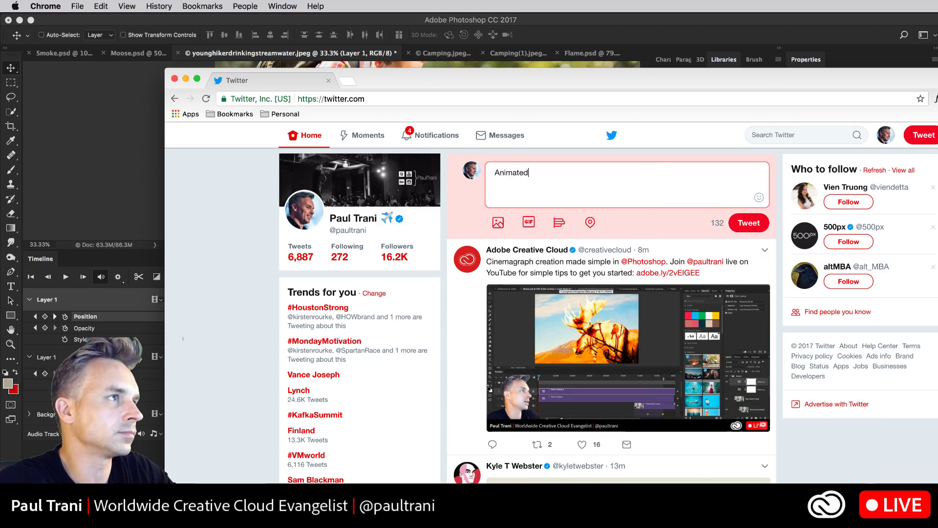
{"action": "left_click_drag", "start_coordinate": [542, 174], "coordinate": [432, 168]}
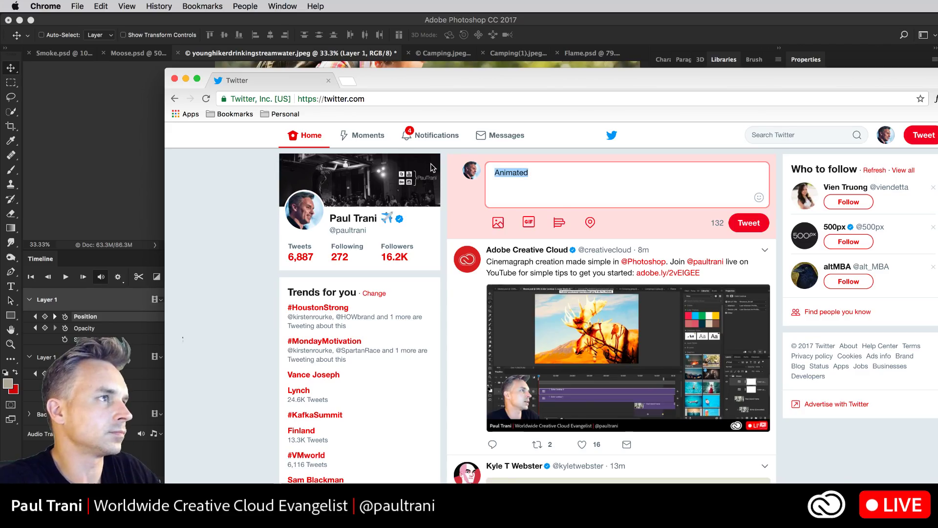
{"action": "type", "text": "Cinemagra"}
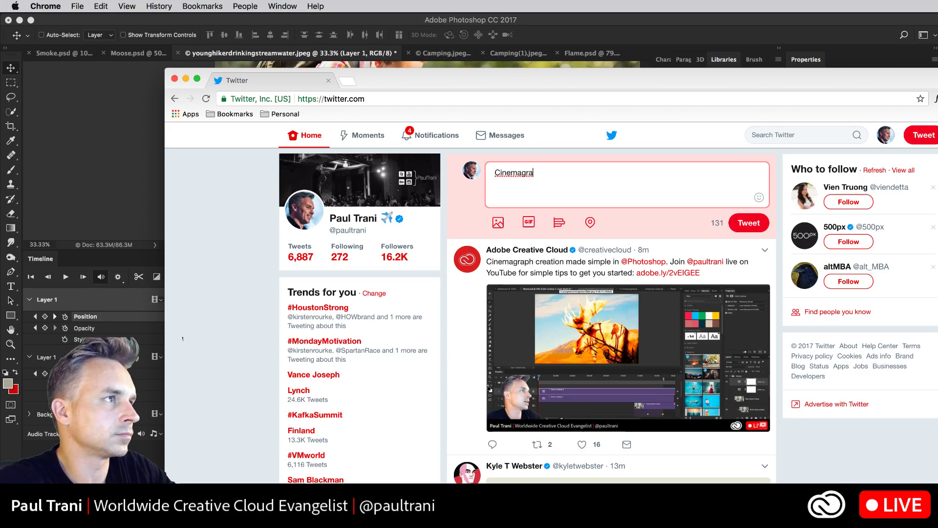
{"action": "type", "text": "ph"}
{"action": "key", "text": "super+a"}
{"action": "type", "text": "One"}
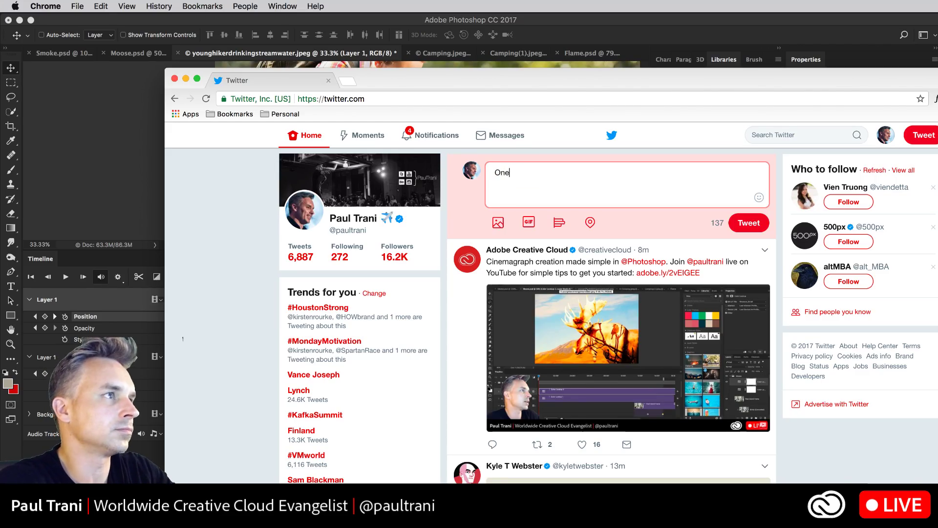
{"action": "type", "text": " g"}
{"action": "key", "text": "BackSpace"}
{"action": "type", "text": "cinema"}
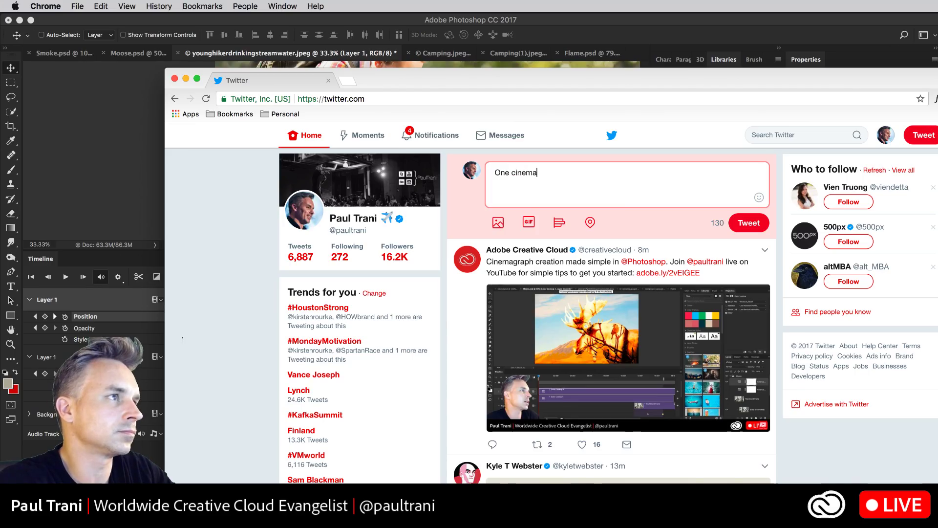
{"action": "type", "text": "graph just "}
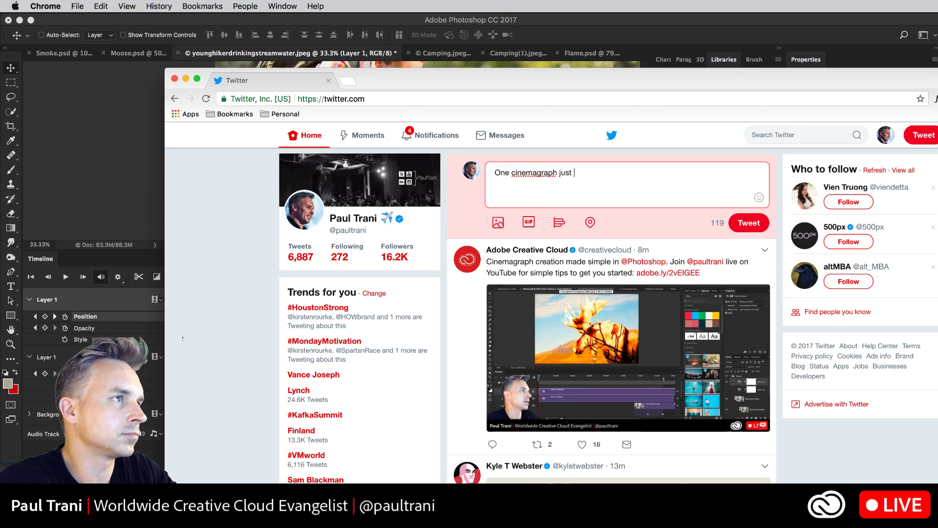
{"action": "type", "text": "made in "}
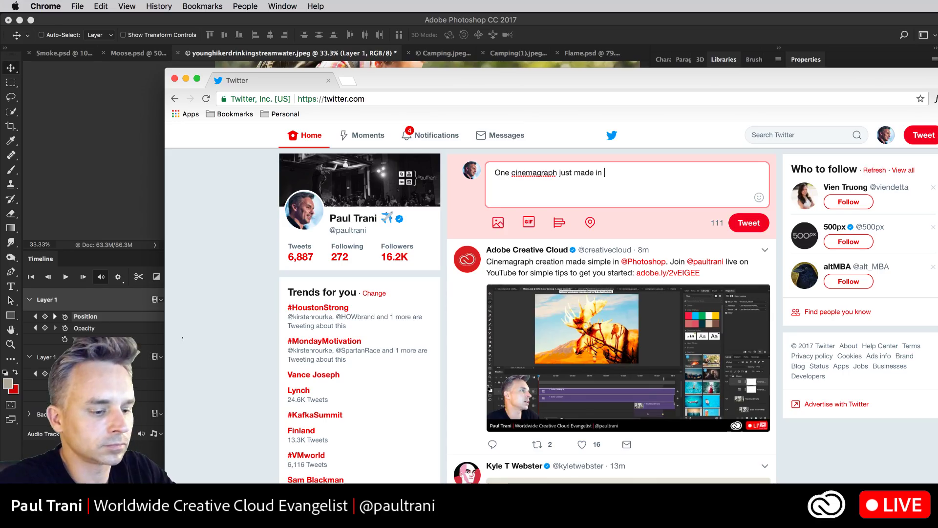
{"action": "type", "text": "@Photoshop"}
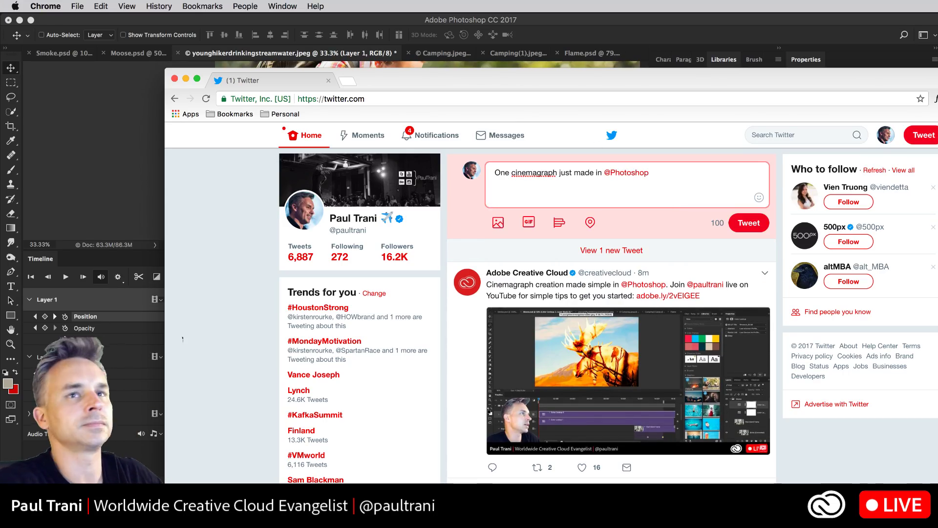
Attach Smoke.gif to the tweet and add the hashtag #Dontsmoke at the end of its text
{"action": "left_click_drag", "start_coordinate": [681, 203], "coordinate": [616, 206]}
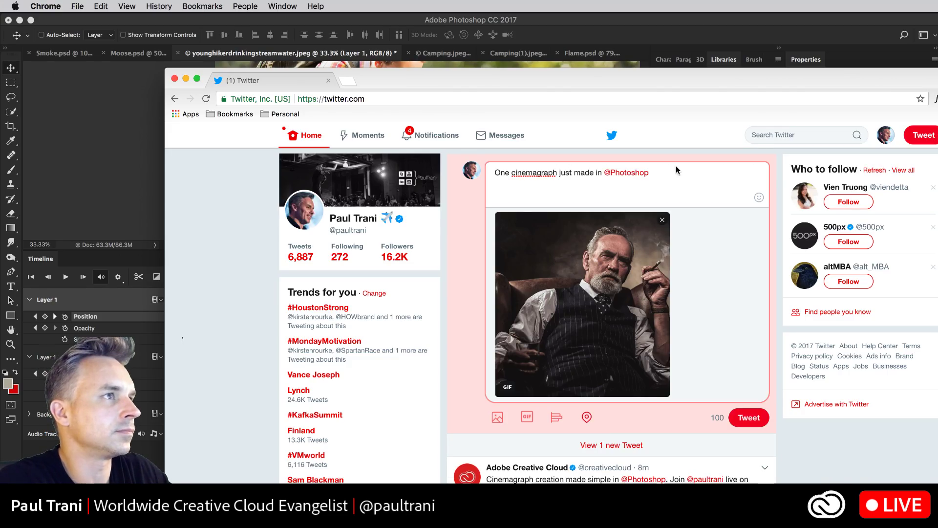
{"action": "type", "text": "#"}
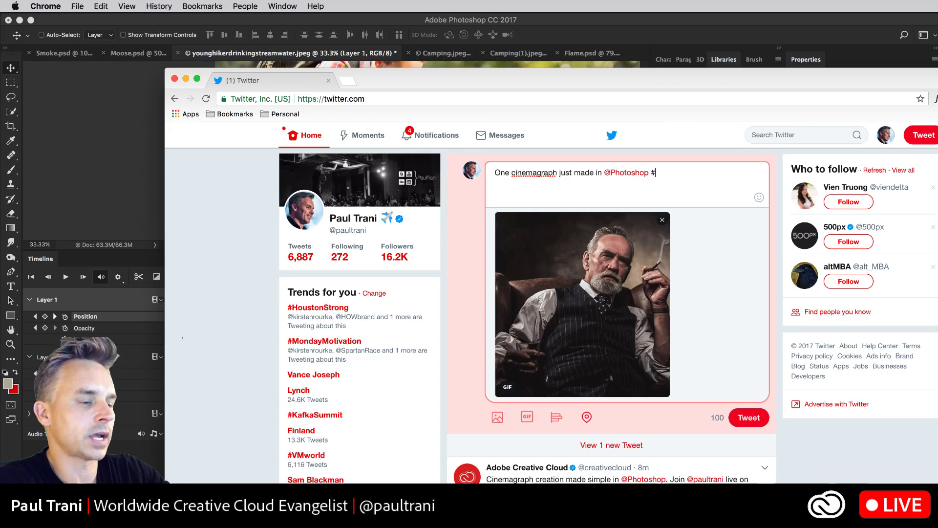
{"action": "type", "text": "Dontsmoke"}
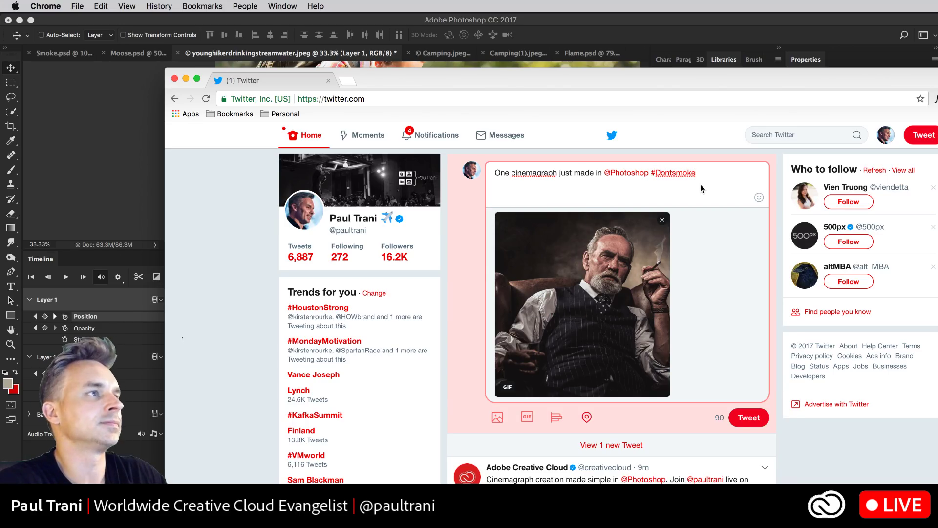
Reword the tweet's opening to "A #Cinemagraph", with the word capitalized and made a hashtag
{"action": "left_click_drag", "start_coordinate": [511, 171], "coordinate": [463, 169]}
{"action": "type", "text": "A"}
{"action": "key", "text": "Delete"}
{"action": "type", "text": "C"}
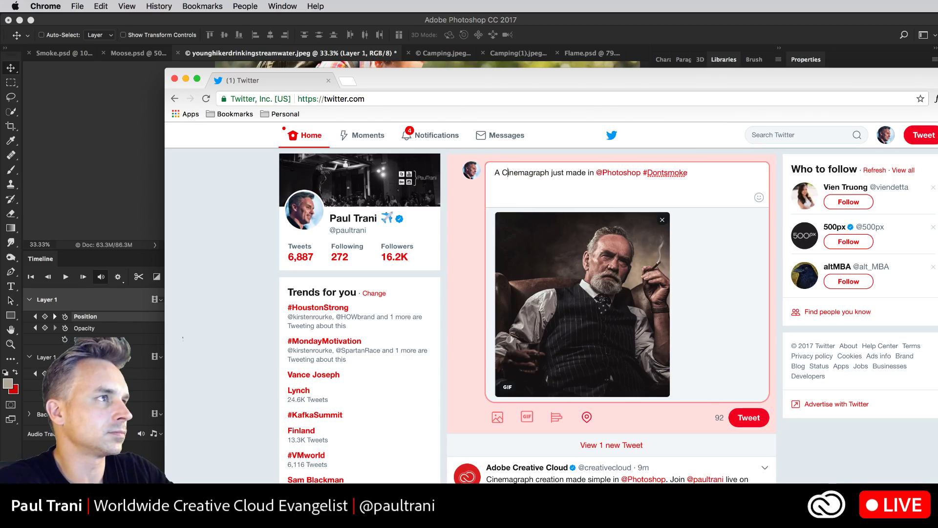
{"action": "key", "text": "Left"}
{"action": "type", "text": "#"}
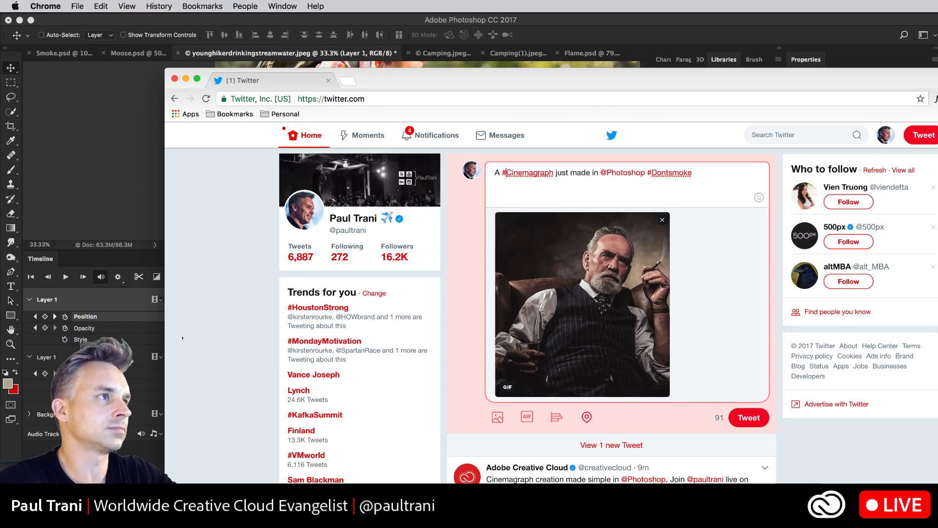
Post the tweet and minimize the Chrome window to return to Photoshop
{"action": "left_click", "coordinate": [736, 417]}
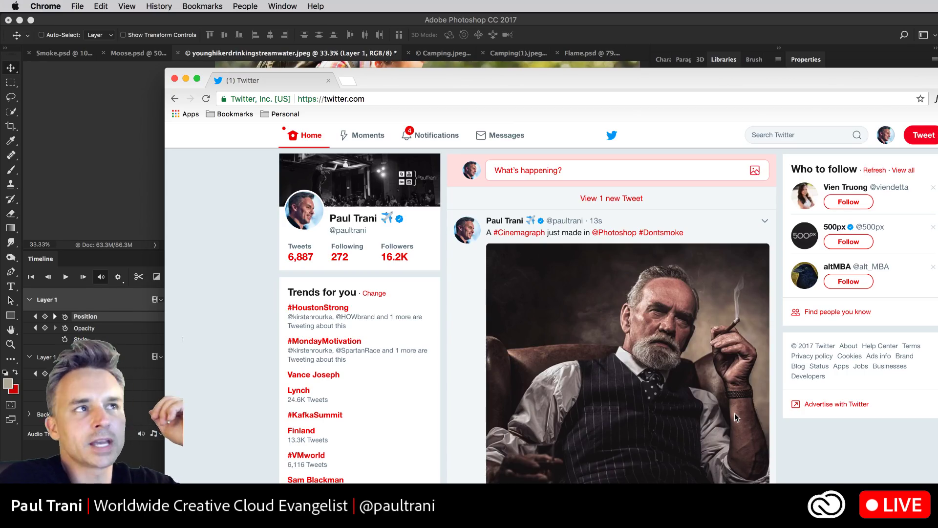
{"action": "double_click", "coordinate": [434, 78]}
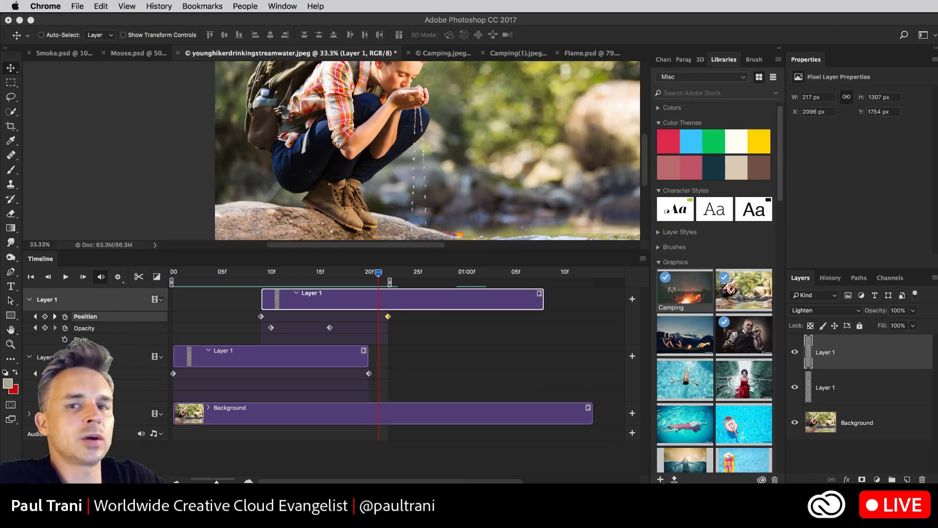